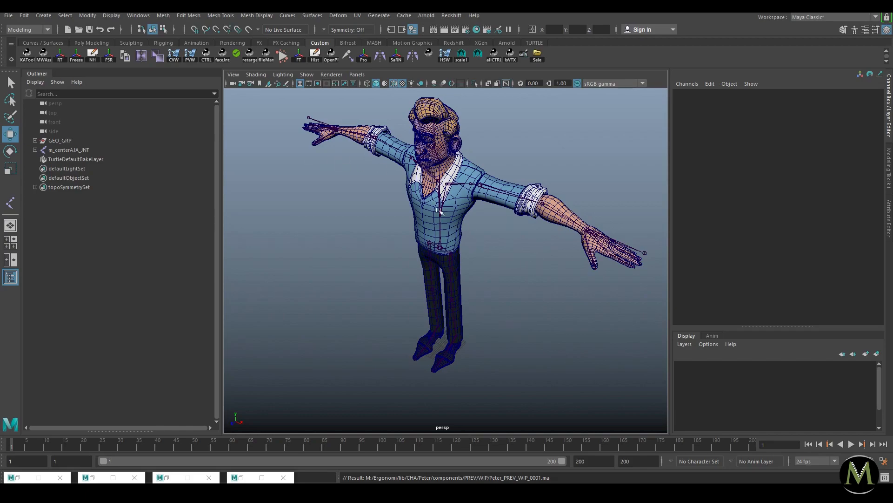
Step: Create a NURBS circle from the command set near the character's feet
left_click(519, 284)
left_click_drag(495, 318, 517, 316, "alt")
middle_click_drag(516, 295, 517, 249, "alt")
scroll(516, 249, "up", 3)
key("space")
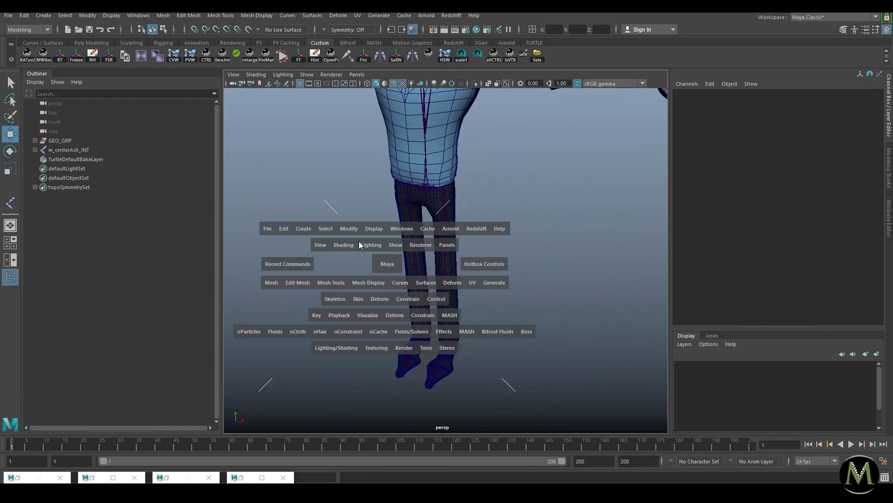
left_click_drag(304, 228, 455, 320)
Step: Scale the circle up uniformly to about 5.7 around the feet
key("f")
left_click_drag(422, 244, 784, 265, "alt")
key("r")
right_click_drag(549, 249, 435, 246, "alt")
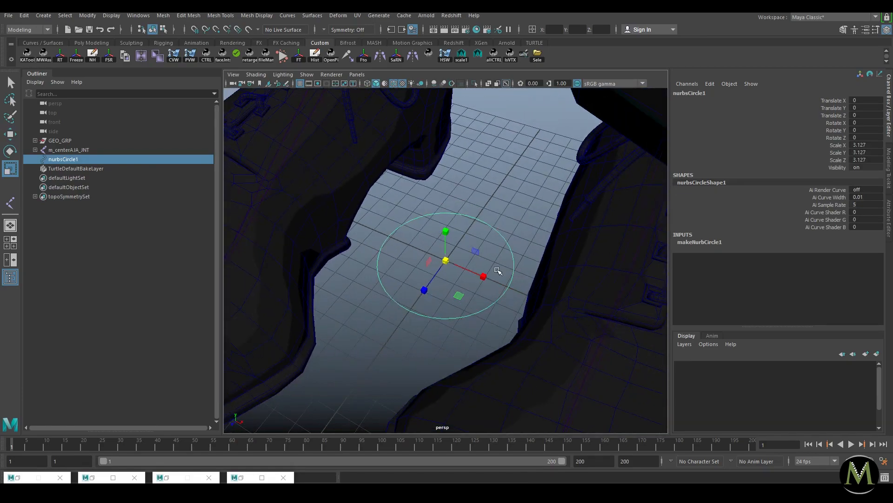
left_click_drag(437, 259, 546, 251)
right_click_drag(546, 252, 485, 250, "alt")
mouse_move(448, 261)
left_mouse_down()
mouse_move(482, 255)
mouse_move(453, 262)
left_mouse_up()
Step: Freeze the circle's transformations so its scale reads 1
key("w")
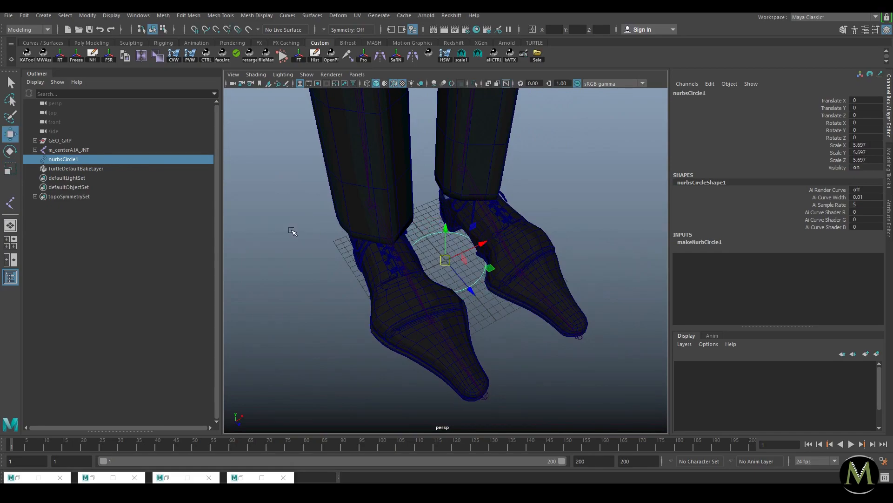
key("space")
left_click_drag(414, 194, 436, 238)
left_click_drag(527, 231, 485, 228, "alt")
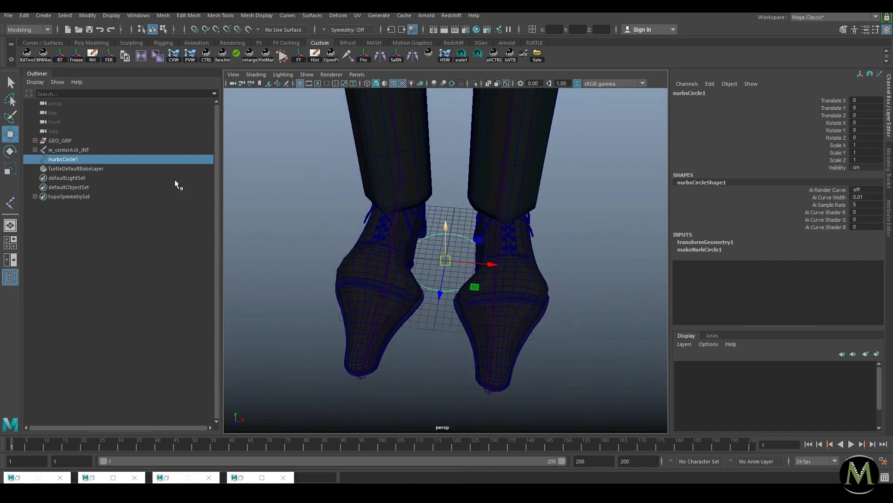
Step: Group nurbsCircle1 into group1 and delete the circle's construction history
key("ctrl+g")
left_click(36, 159)
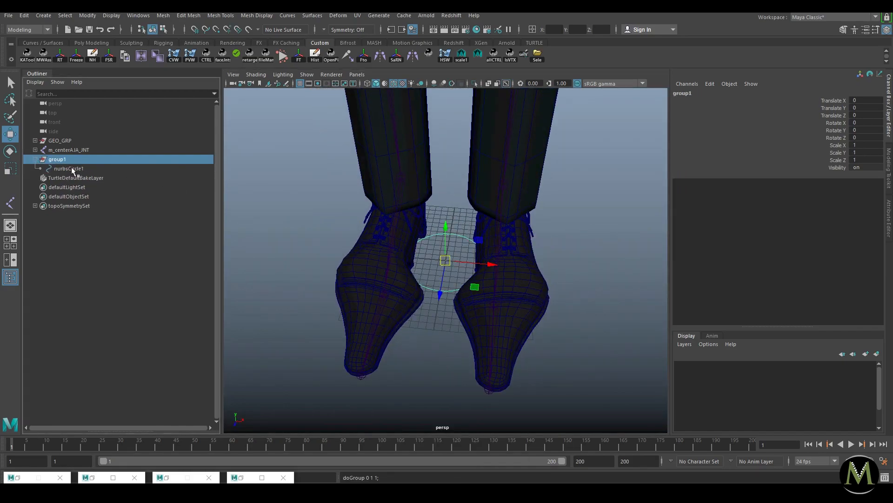
left_click(66, 168)
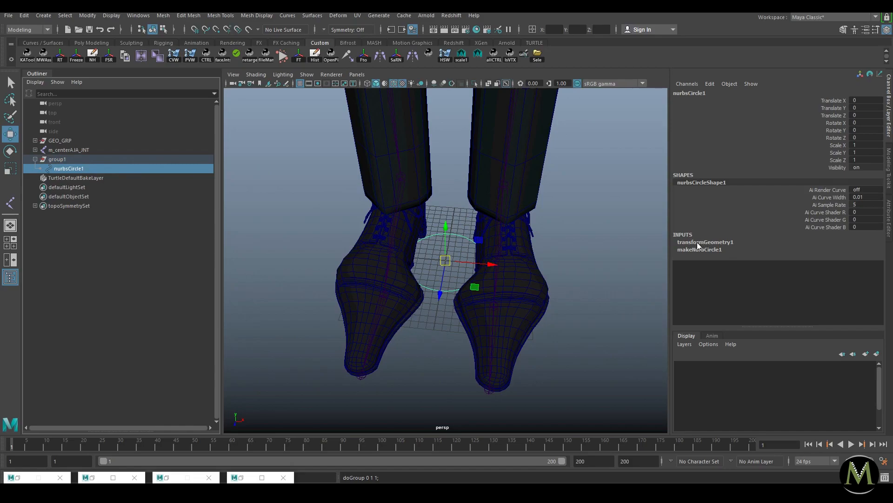
key("alt+shift+d")
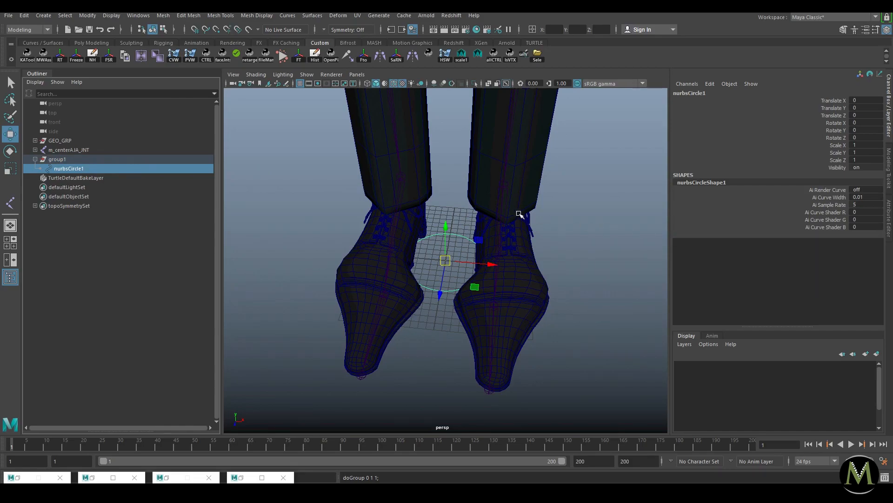
Step: Move group1 to the left of the feet, undoing trial moves of the circle and group
left_click(81, 160)
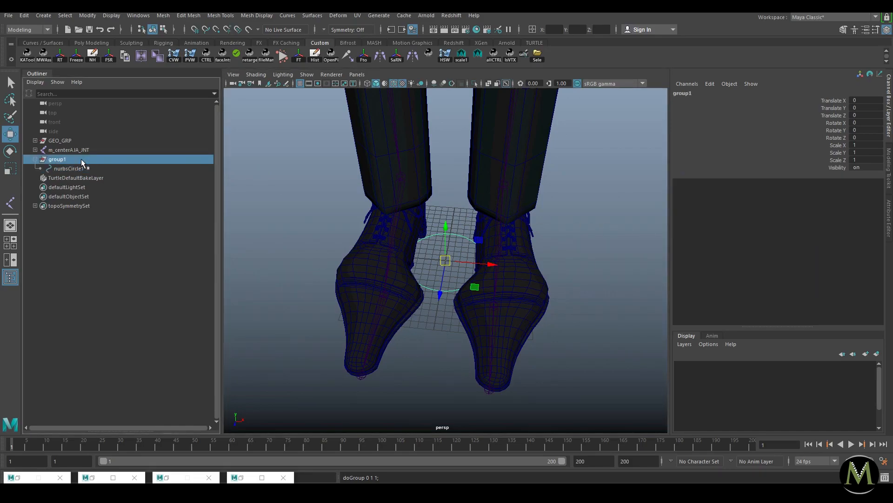
left_click_drag(445, 261, 303, 260)
left_click(72, 171)
key("ctrl+z")
left_click(70, 159)
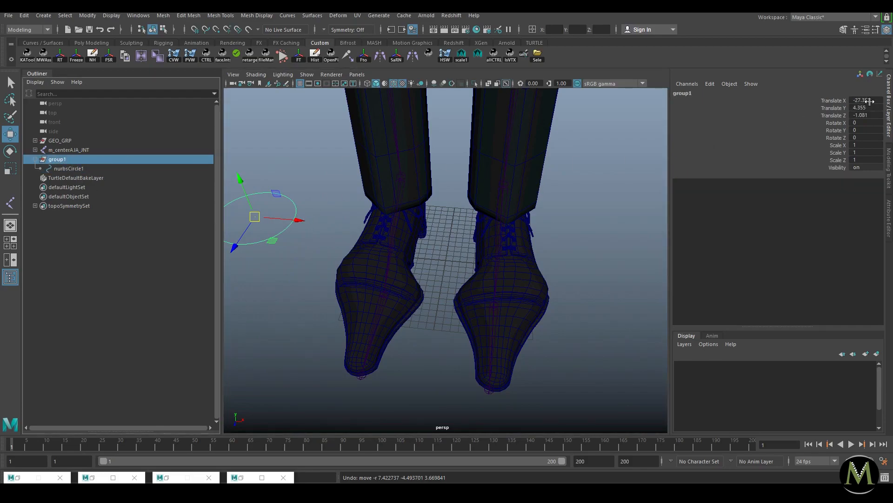
left_click_drag(242, 213, 488, 245)
key("ctrl+z")
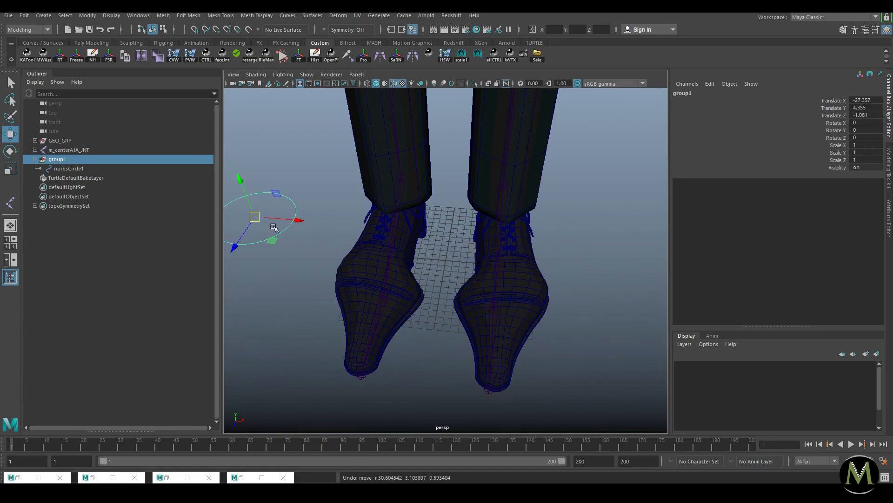
left_click(72, 169)
right_click(72, 169)
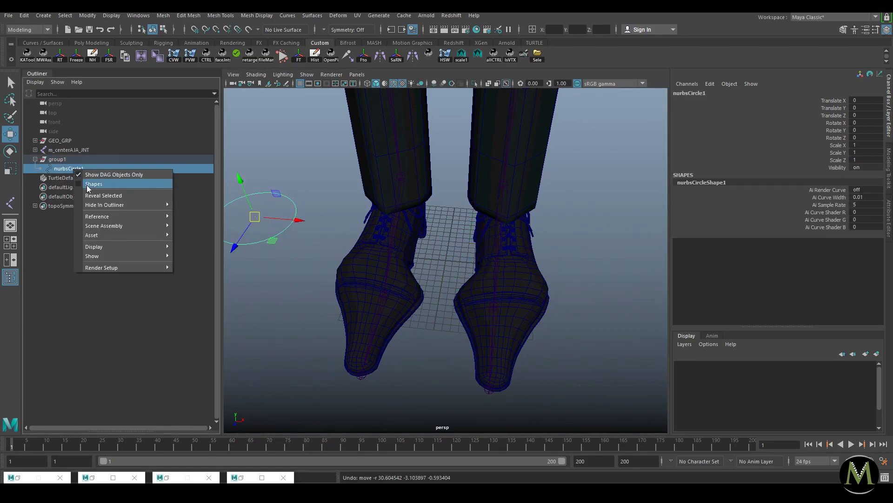
Step: Show and then hide shape nodes in the Outliner while selecting the circle and its shape
left_click(79, 185)
left_click(68, 176)
left_click(64, 167)
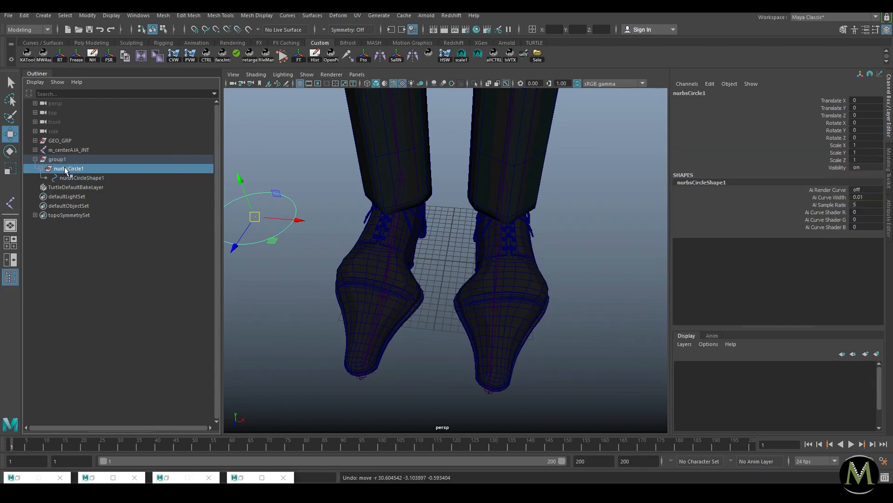
left_click_drag(64, 161, 74, 173)
left_click(89, 179)
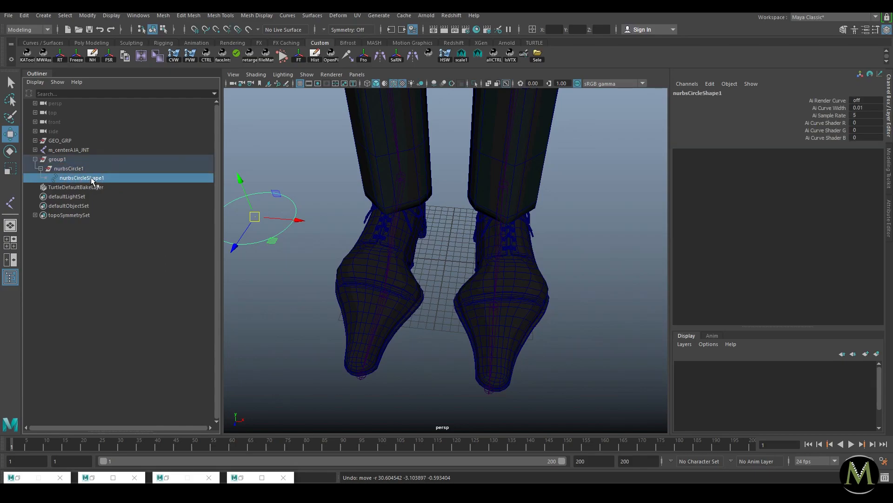
left_click(73, 170)
right_click(81, 172)
left_click(88, 183)
right_click(71, 171)
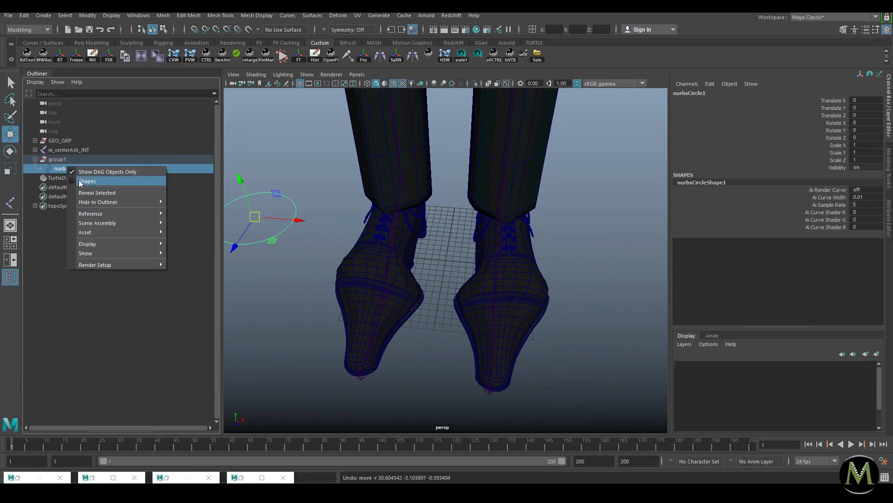
left_click(52, 169)
Step: Test-move the circle away from group1's pivot and undo, switching between group1 and the circle
left_click(268, 271)
left_click_drag(268, 272, 293, 248)
key("ctrl+z")
key("ctrl+z")
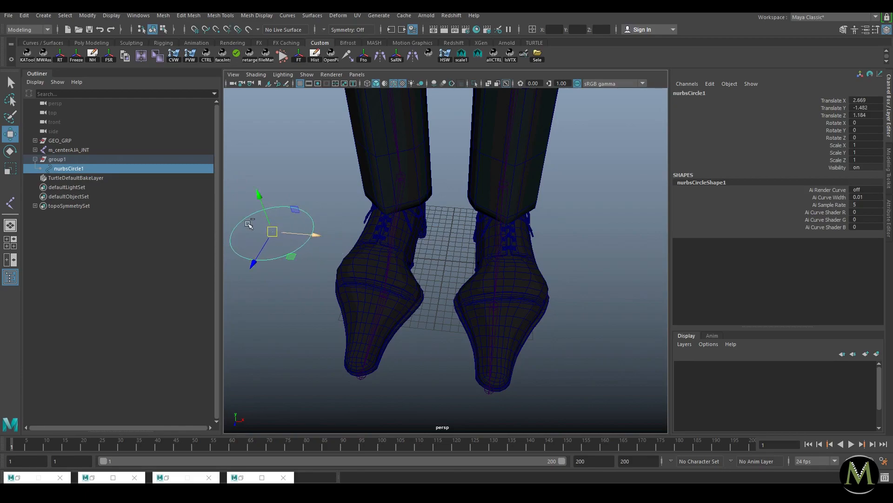
left_click_drag(875, 102, 868, 138)
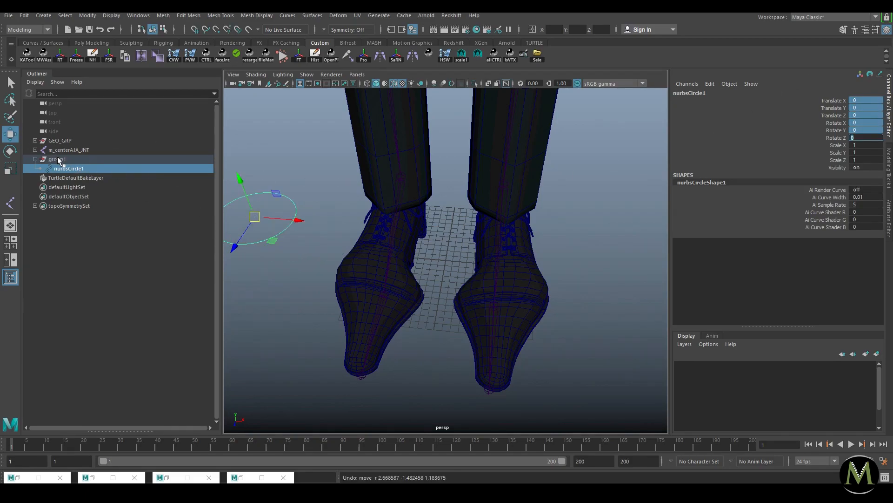
left_click(104, 160)
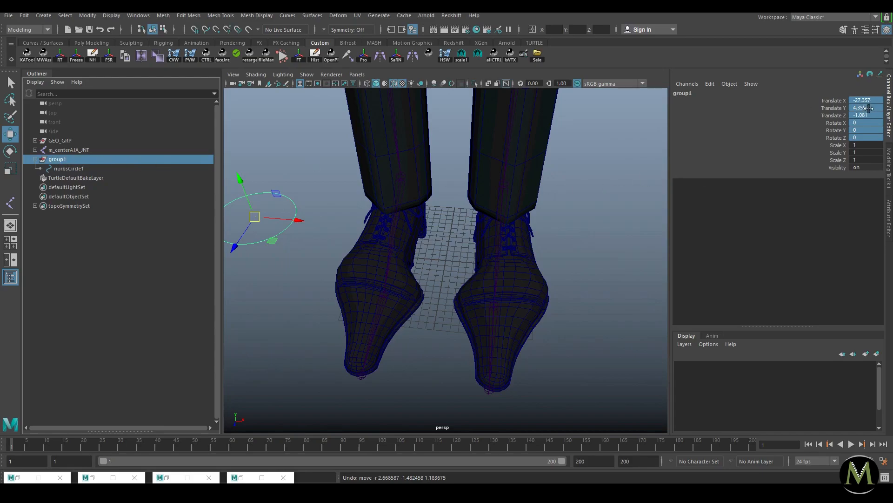
key("Down")
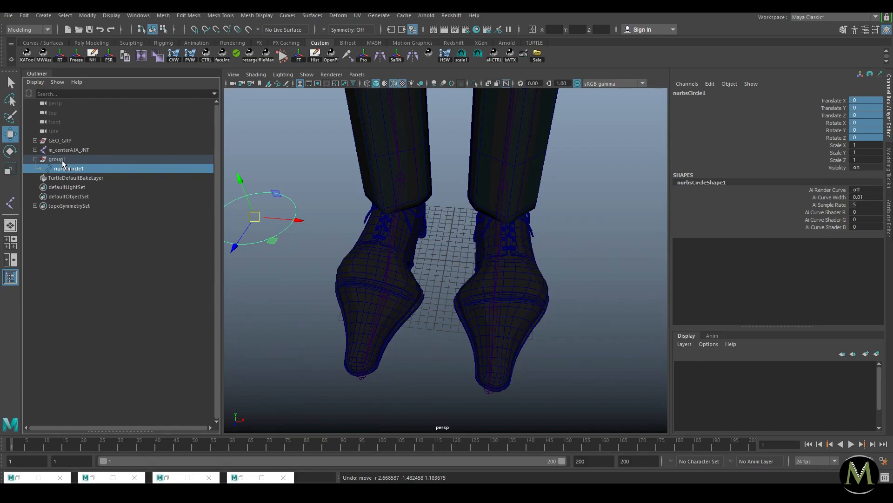
left_click_drag(257, 218, 335, 232)
left_click(61, 159)
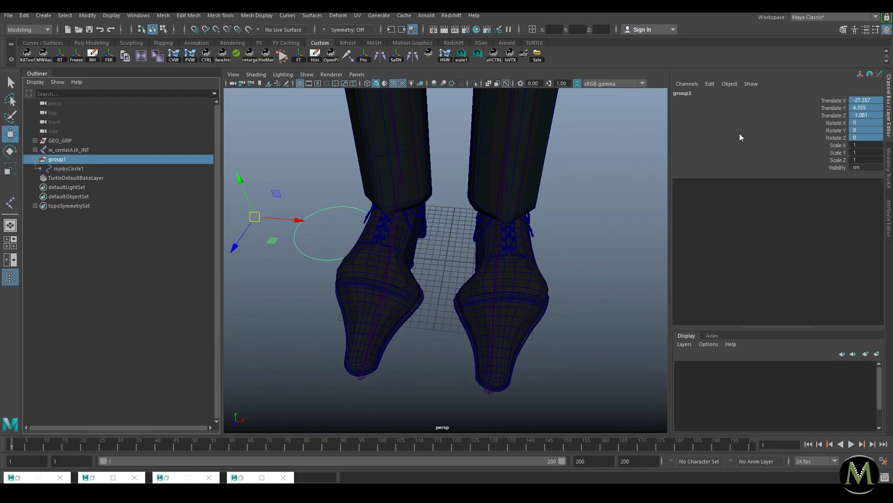
key("Down")
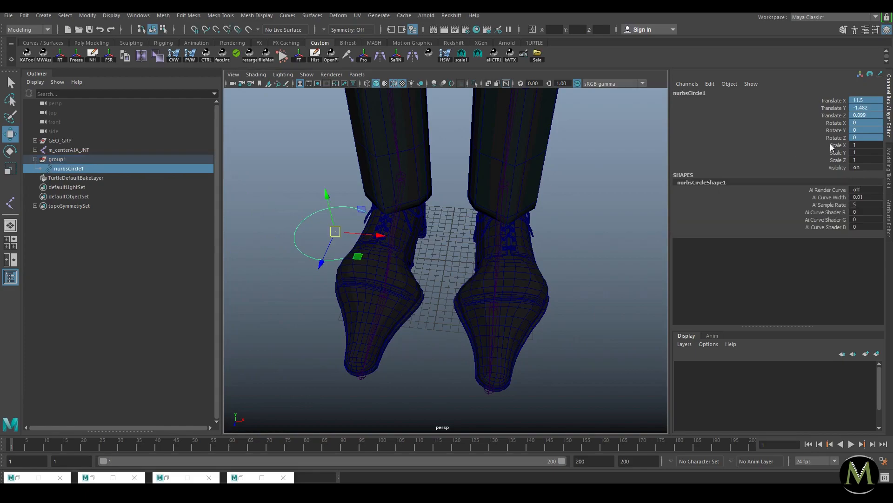
Step: Set Translate X, Y and Z to 0 on nurbsCircle1 and then on group1
left_click_drag(870, 106, 869, 123)
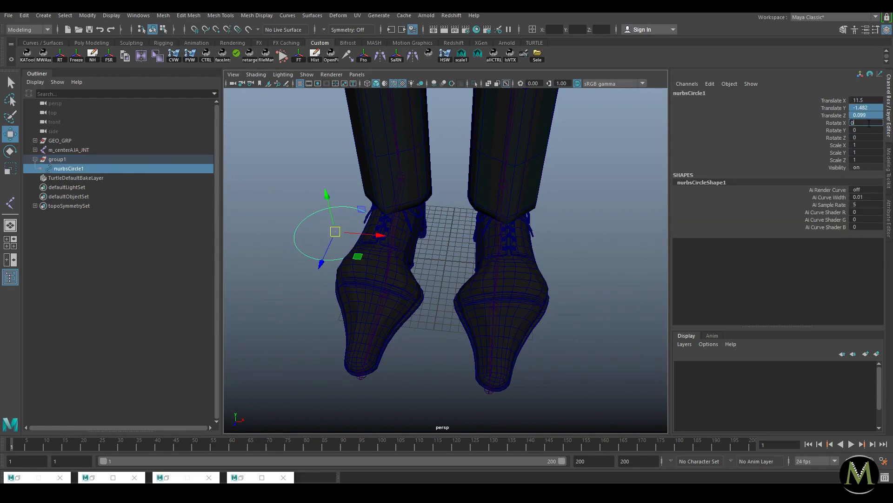
key("Return")
key("Up")
key("Up")
key("Up")
type("0")
key("Return")
left_click(56, 159)
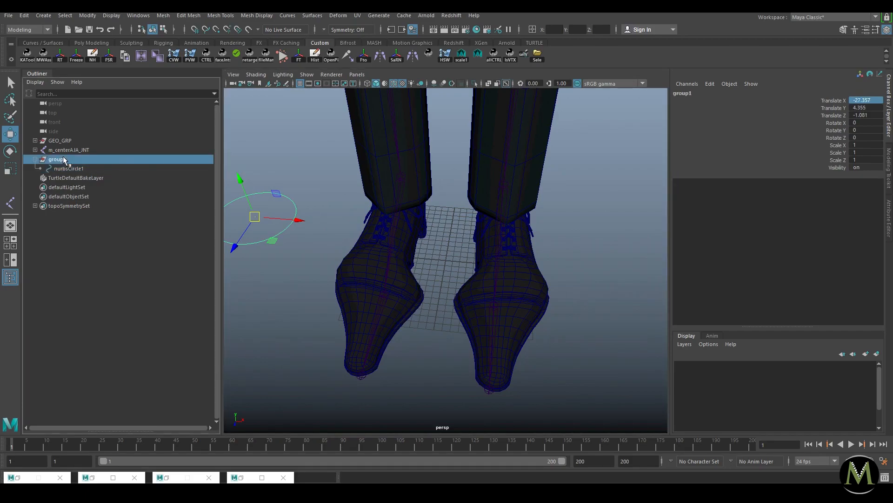
mouse_move(869, 107)
left_mouse_down()
mouse_move(873, 122)
mouse_move(872, 113)
left_mouse_up()
type("0")
key("Return")
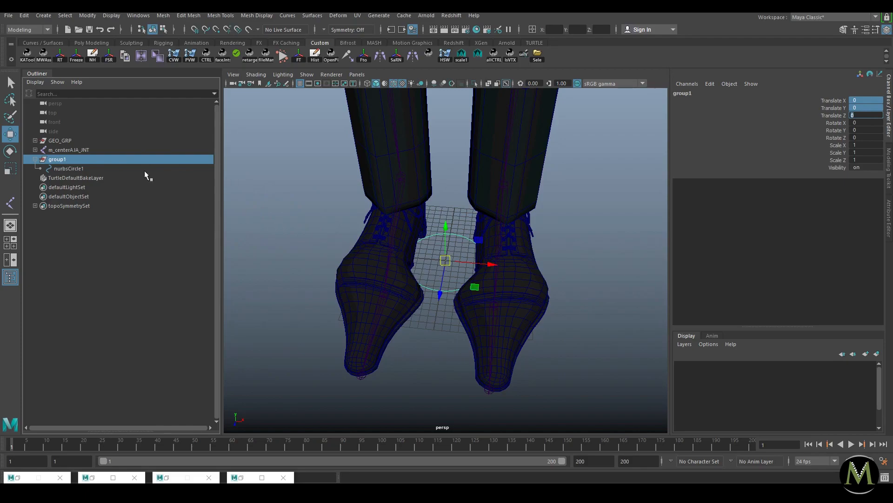
Step: Isolate nurbsCircle1 so the character is hidden from view
left_click(67, 168)
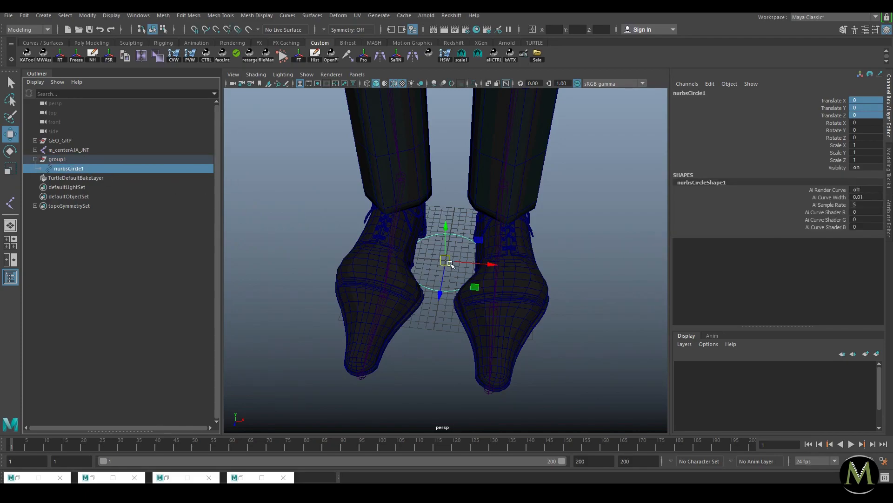
key("ctrl+1")
key("F8")
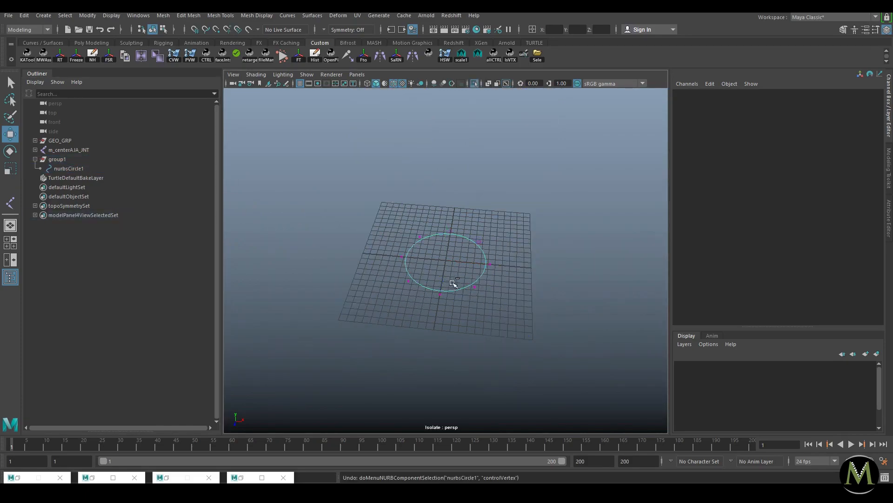
Step: Select all the circle's control vertices and rotate them up into a vertical ring
key("ctrl+z")
right_click_drag(453, 287, 384, 250)
left_click_drag(373, 191, 531, 321)
key("e")
left_click_drag(486, 244, 418, 213)
key("ctrl+z")
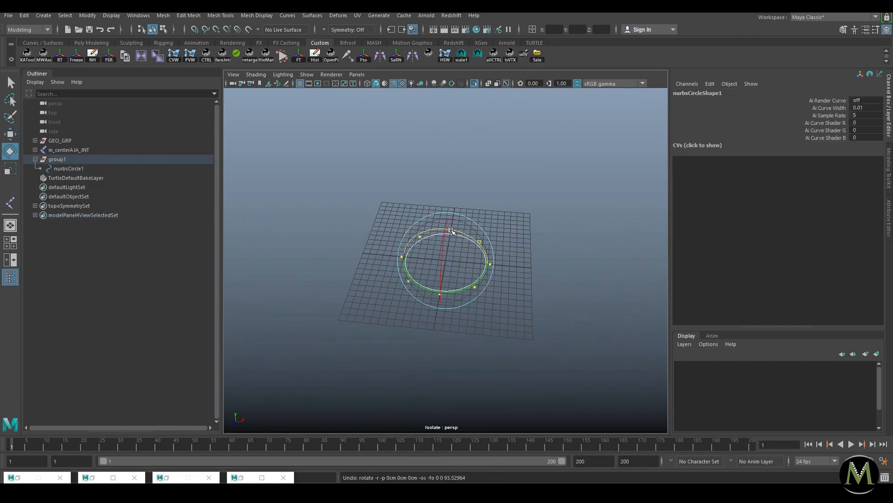
left_click_drag(489, 244, 437, 230)
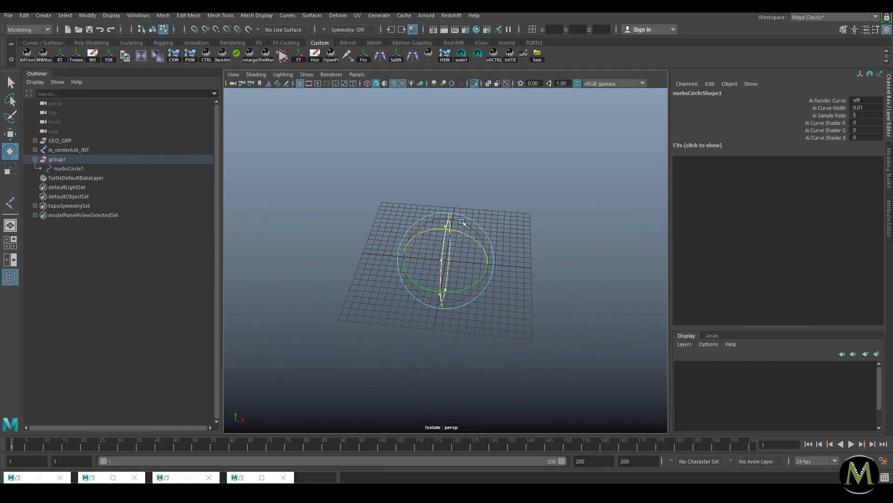
left_click(505, 196)
Step: Pull the circle's top control vertex left to reshape the curve, then return to object mode
left_click(85, 168)
left_click_drag(865, 101, 866, 138)
left_click_drag(445, 251, 457, 312, "alt")
left_click(499, 166)
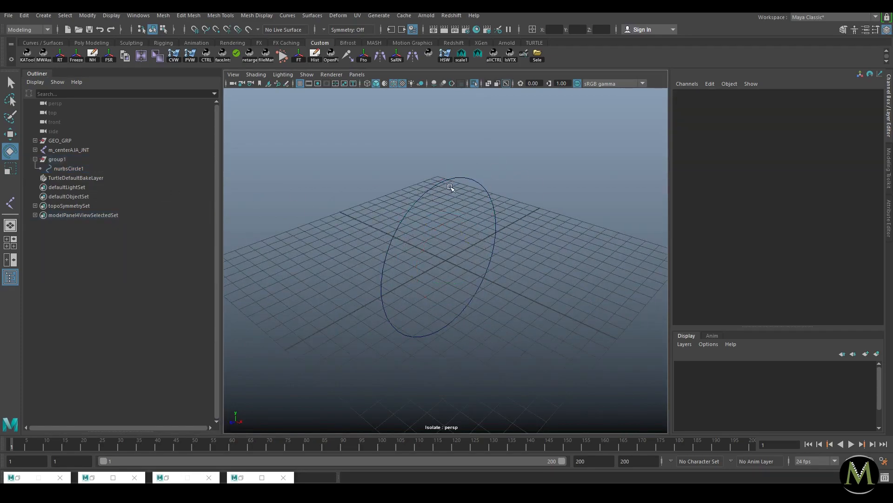
left_click(456, 180)
right_click_drag(458, 171, 423, 175)
key("w")
left_click_drag(430, 156, 357, 141)
key("F8")
Step: Reselect the circle and test-slide it toward the camera, undoing the move
left_click(538, 184)
left_click_drag(476, 181, 496, 206)
left_click_drag(861, 99, 861, 139)
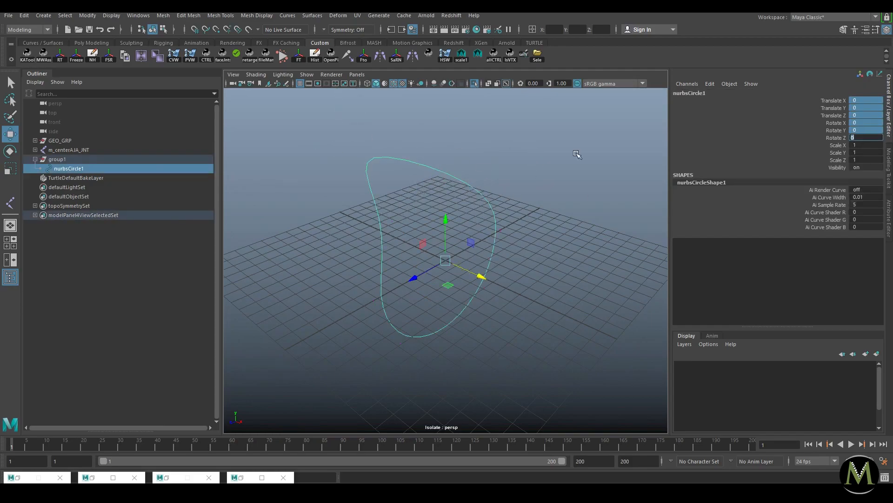
left_click_drag(435, 266, 416, 266)
key("ctrl+z")
Step: Show shape nodes in the Outliner and switch between the circle's shape and transform nodes
right_click(64, 174)
left_click(65, 188)
left_click(65, 179)
left_click(69, 169)
left_click(86, 178)
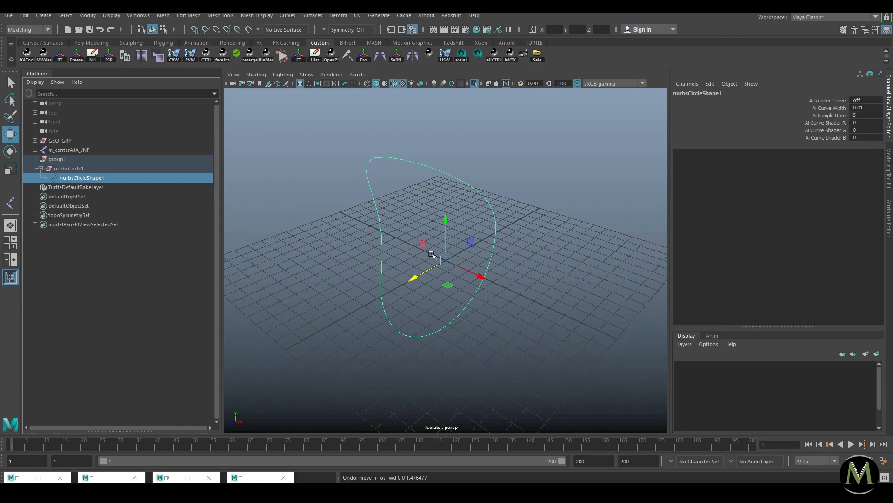
left_click(53, 169)
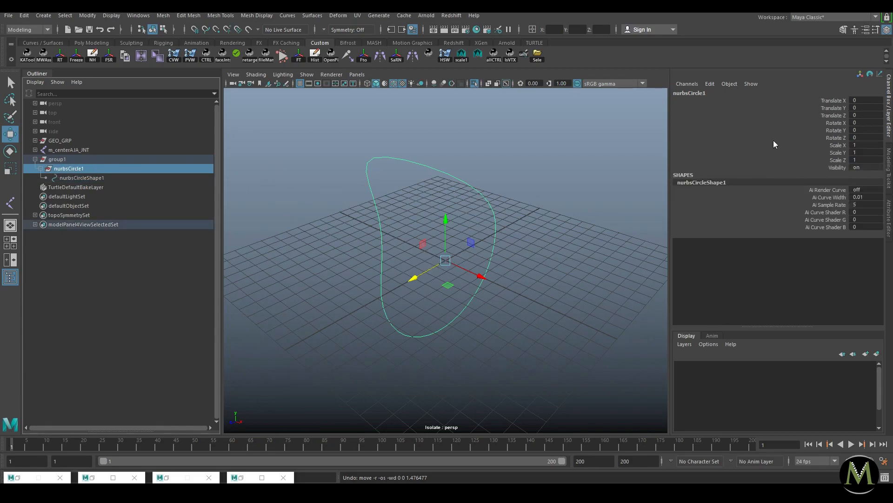
mouse_move(444, 258)
left_mouse_down()
mouse_move(425, 259)
mouse_move(432, 269)
left_mouse_up()
key("ctrl+z")
Step: Snap the circle's upper-left control vertex back into place along X with point snapping
left_click(86, 179)
right_click_drag(416, 171, 335, 172)
left_click_drag(314, 116, 421, 179)
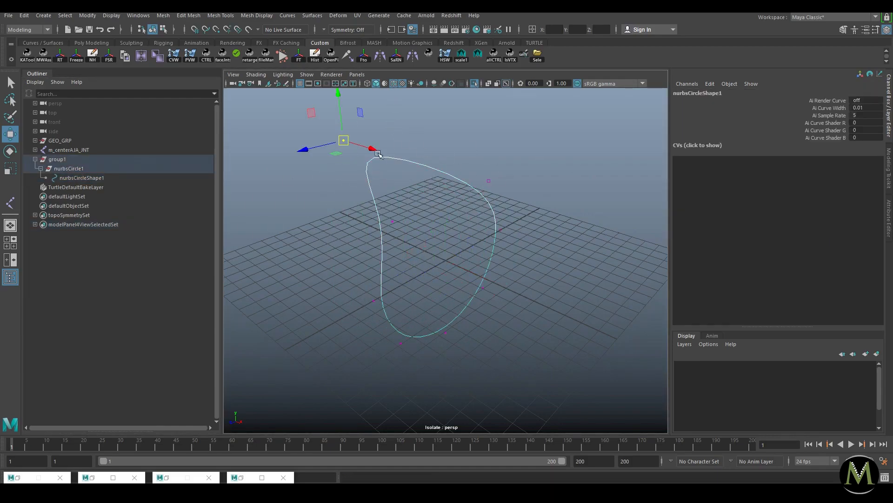
left_click_drag(370, 149, 471, 192)
key("ctrl+z")
key("v")
left_click_drag(373, 150, 467, 172)
key("v")
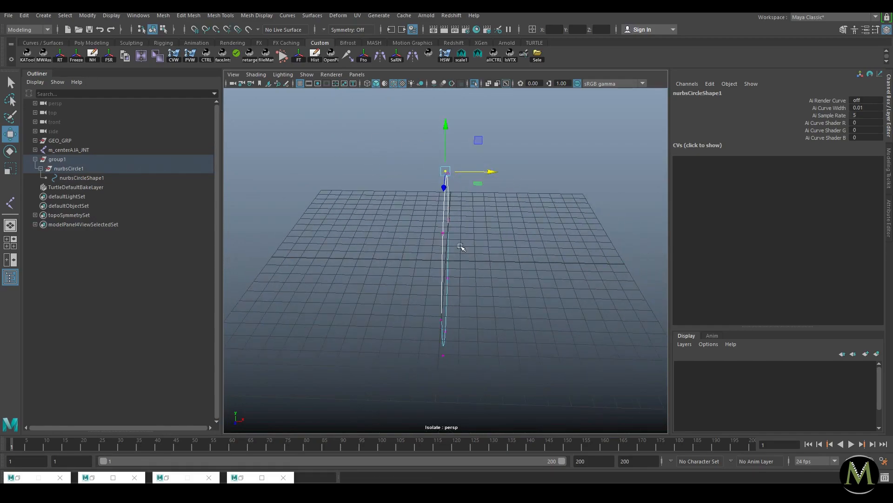
Step: Orbit to view the circle edge-on and reselect group1 with its hierarchy collapsed
right_click_drag(438, 244, 534, 182)
left_click(535, 182)
left_click_drag(595, 238, 540, 244, "alt")
left_click_drag(437, 245, 517, 196)
left_click(64, 161)
left_click(78, 168)
left_click(35, 159)
left_click(70, 160)
Step: Select all of the circle's control vertices and rotate them flat onto the ground grid
left_click_drag(326, 155, 475, 205)
right_click_drag(516, 175, 421, 174)
left_click_drag(319, 114, 617, 369)
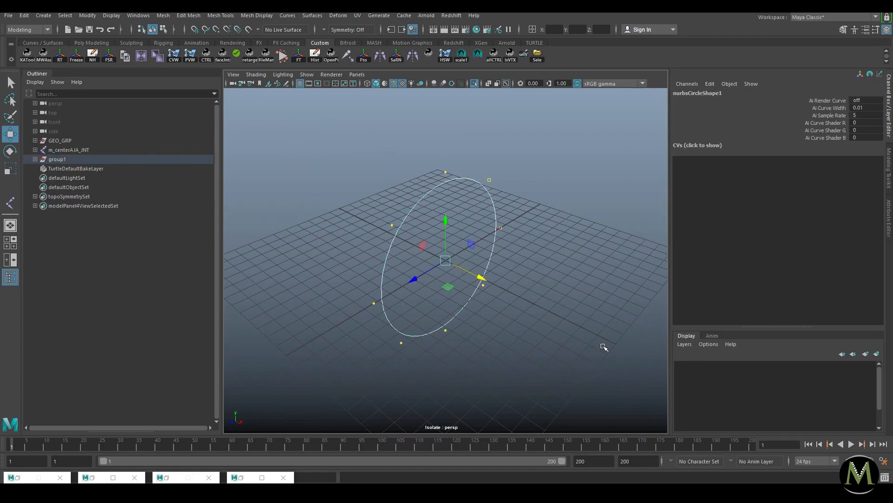
key("e")
left_click_drag(460, 235, 486, 295, "shift")
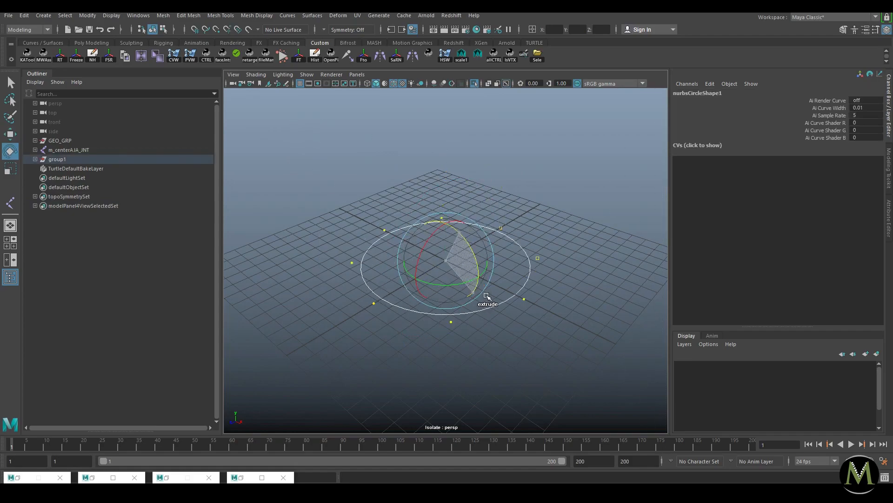
Step: Open the Attribute Editor on nurbsCircleShape1 and expand Object Display > Drawing Overrides
left_click(590, 214)
key("w")
left_click(467, 310)
scroll(467, 309, "down", 5)
left_click(445, 260)
key("ctrl+a")
key("ctrl+a")
key("ctrl+a")
left_click(713, 92)
left_click(752, 90)
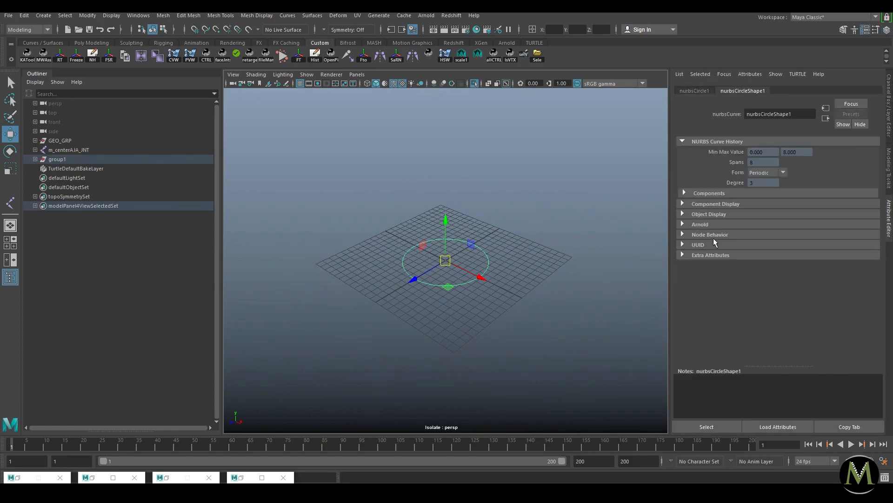
left_click(710, 214)
left_click(714, 300)
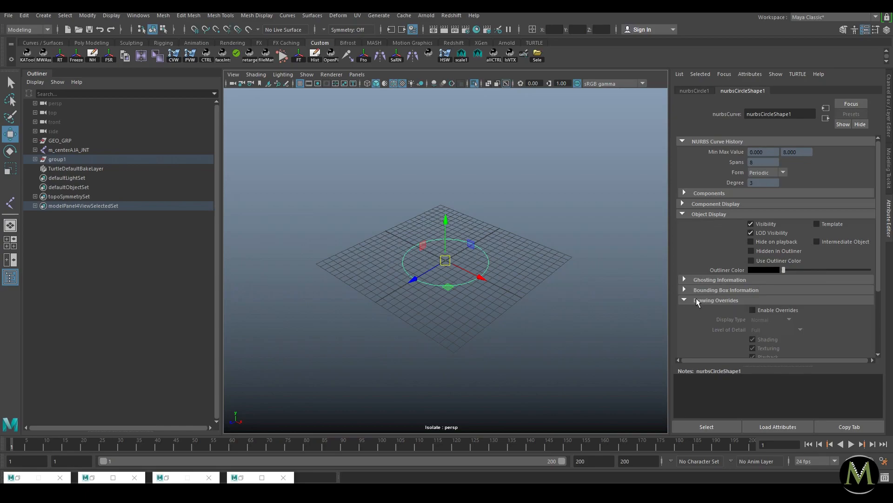
Step: Enable Drawing Overrides with a yellow colour, then end isolation to show the whole scene
left_click(695, 92)
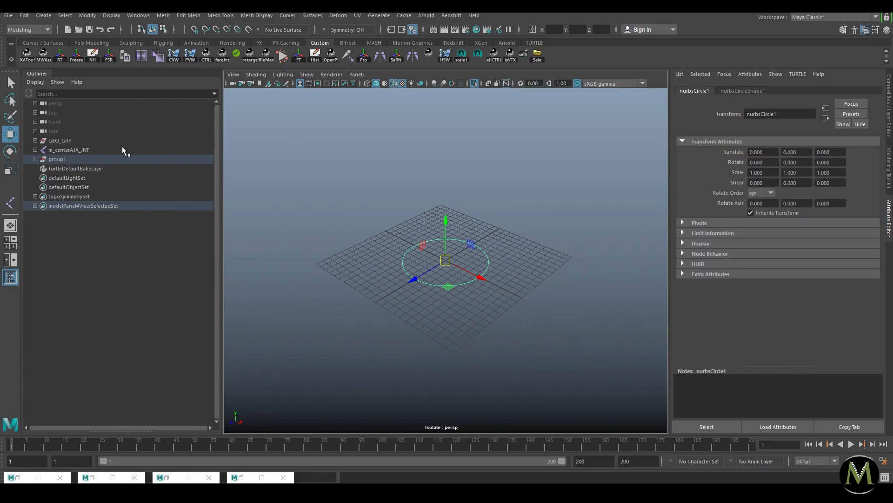
left_click_drag(632, 158, 251, 353)
left_click_drag(578, 181, 281, 371)
left_click(742, 91)
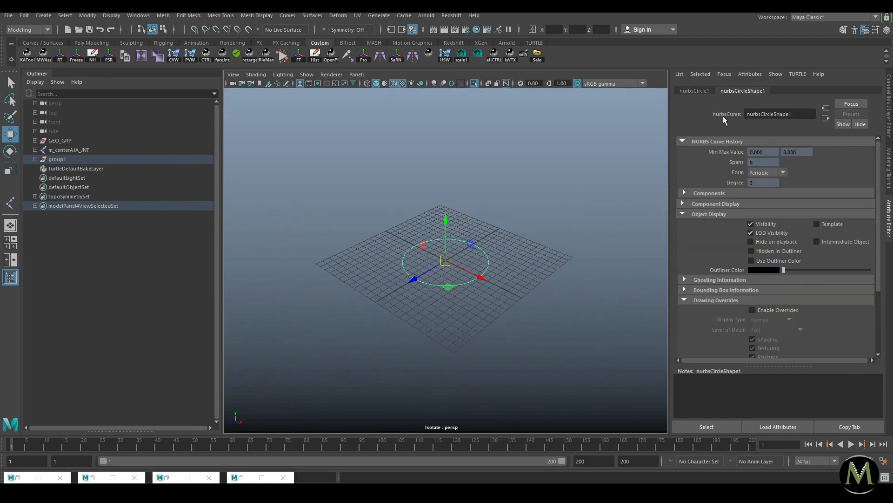
left_click(702, 214)
left_click(702, 214)
left_click(772, 311)
scroll(721, 314, "down", 3)
left_click_drag(827, 302, 831, 306)
key("ctrl+1")
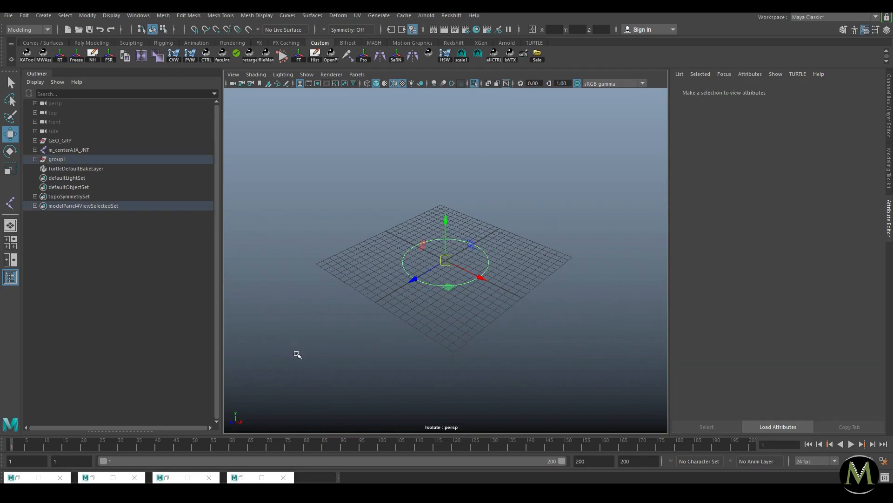
Step: Turn off Shapes in the Outliner so only transforms like group1 and nurbsCircle1 are listed
left_click_drag(348, 269, 410, 270, "alt")
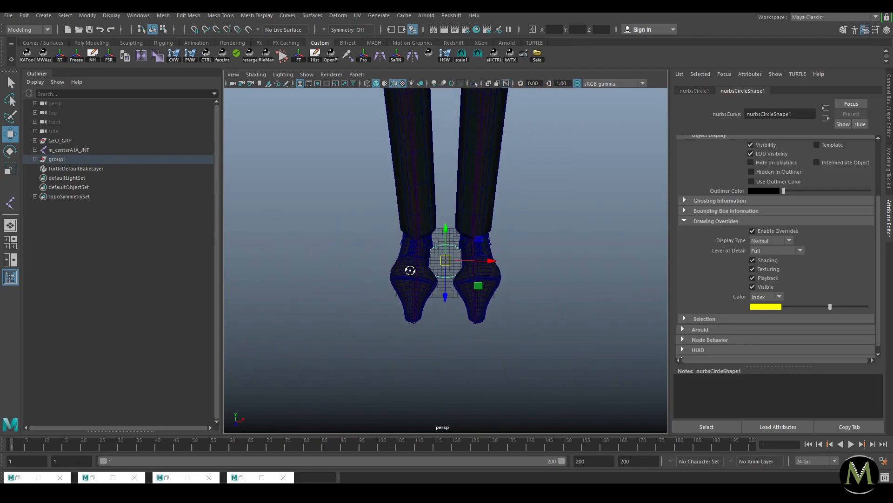
left_click(79, 161)
left_click(36, 160, "shift")
left_click(103, 178)
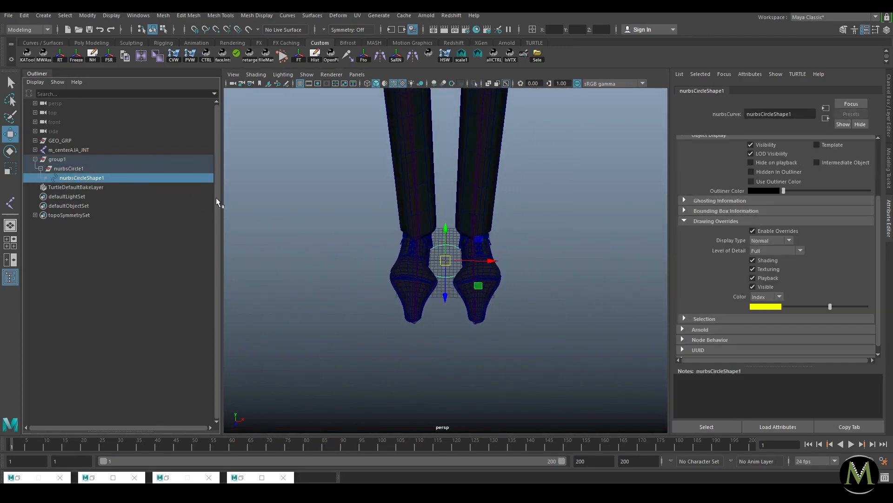
right_click(79, 180)
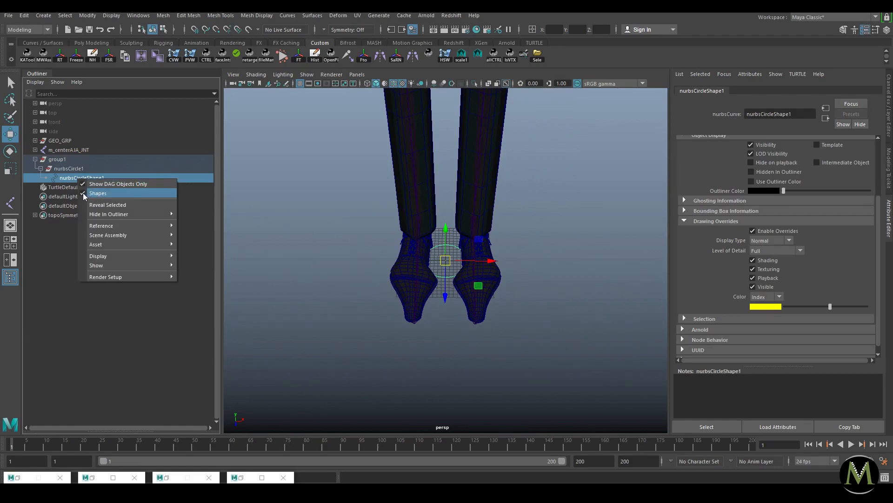
left_click(83, 192)
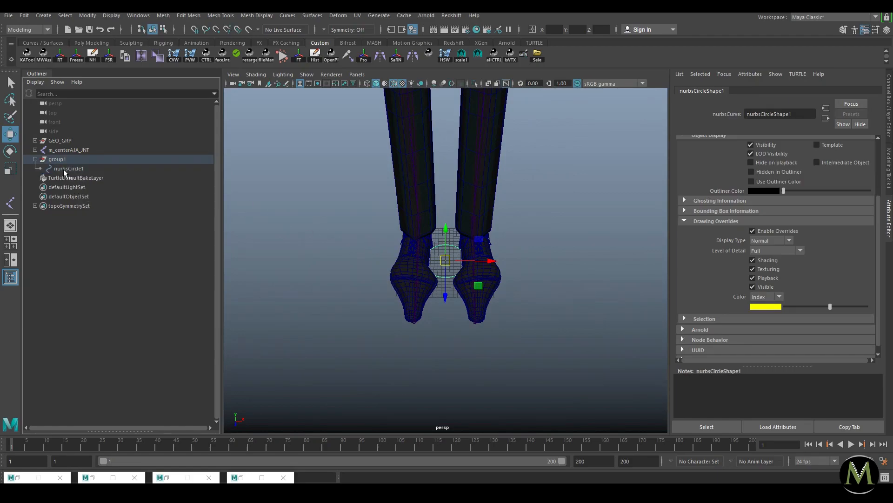
left_click(62, 169)
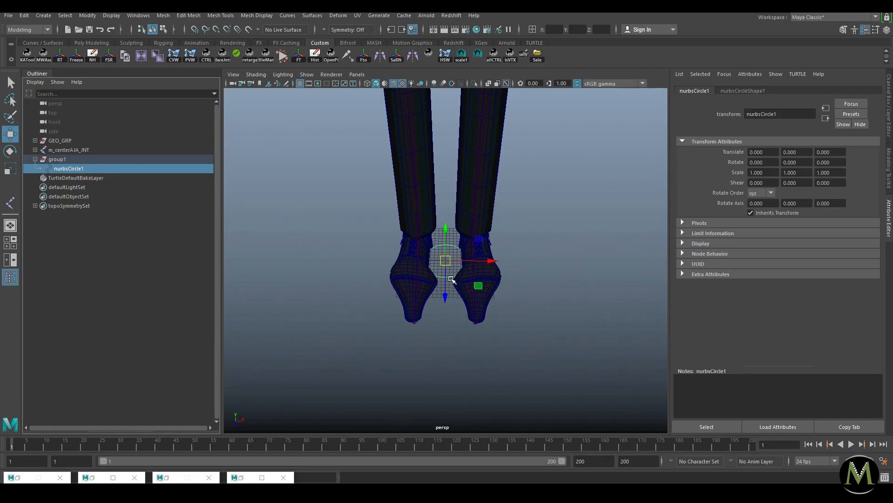
Step: Create group2 with Ctrl+G and isolate it in the viewport, selecting its circle
left_click(379, 295)
left_click_drag(375, 195, 504, 163)
key("e")
key("ctrl+g")
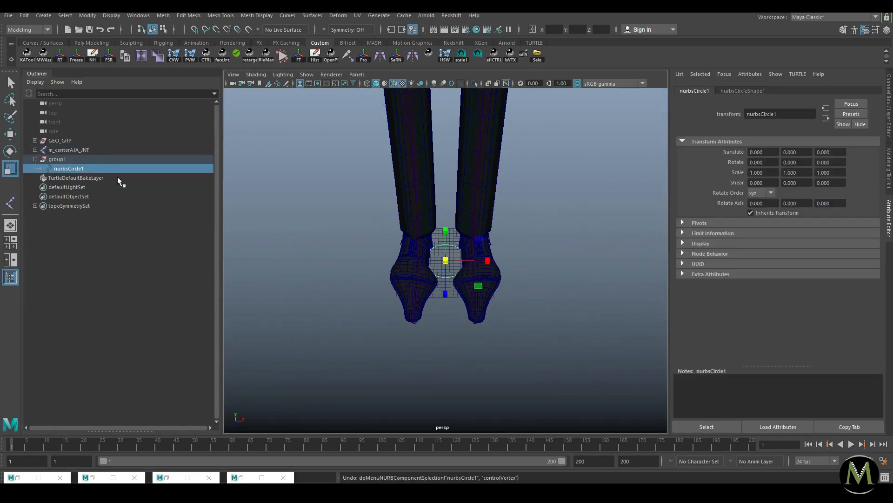
key("ctrl+1")
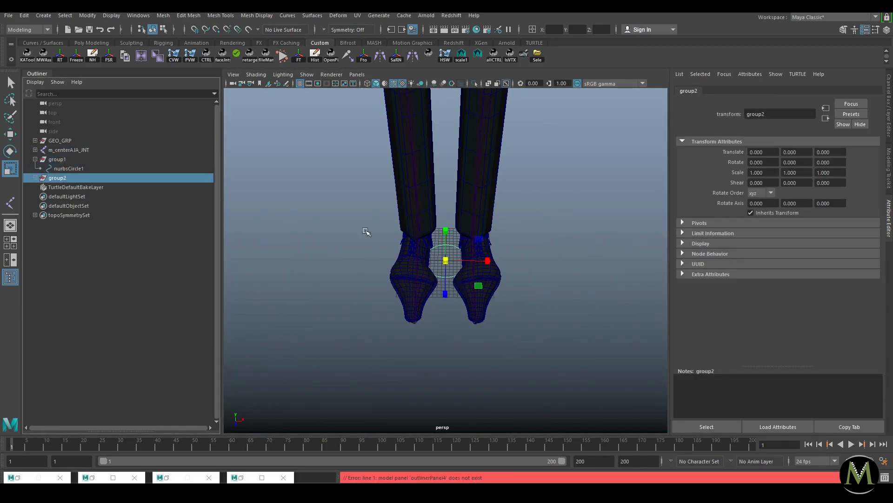
left_click_drag(545, 235, 522, 237, "alt")
key("ctrl+1")
left_click_drag(356, 298, 515, 209)
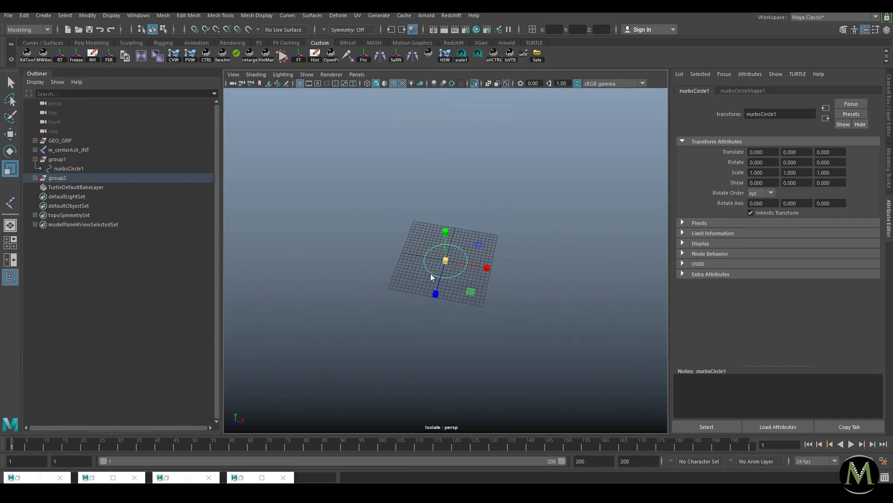
Step: Scale group2's circle CVs up into a wide ring around the character's feet
right_click_drag(442, 273, 412, 272)
left_click_drag(554, 183, 389, 305)
left_click_drag(446, 260, 716, 242)
key("ctrl+1")
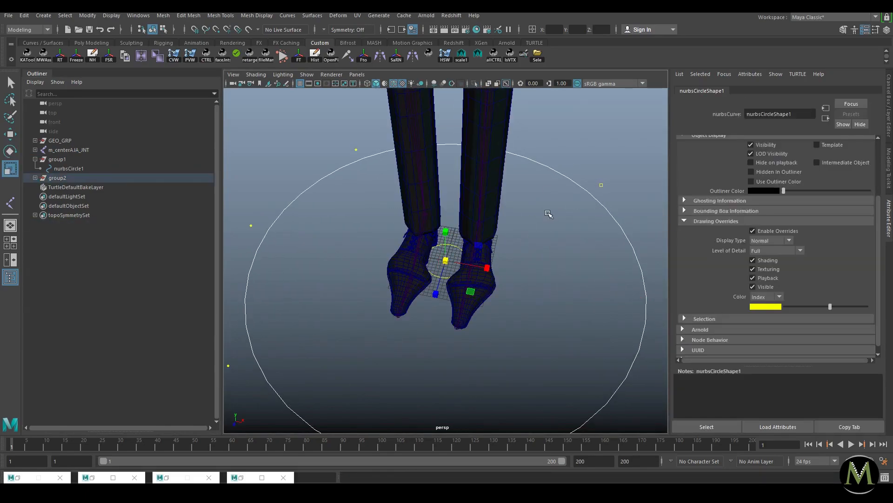
left_click_drag(446, 261, 400, 274)
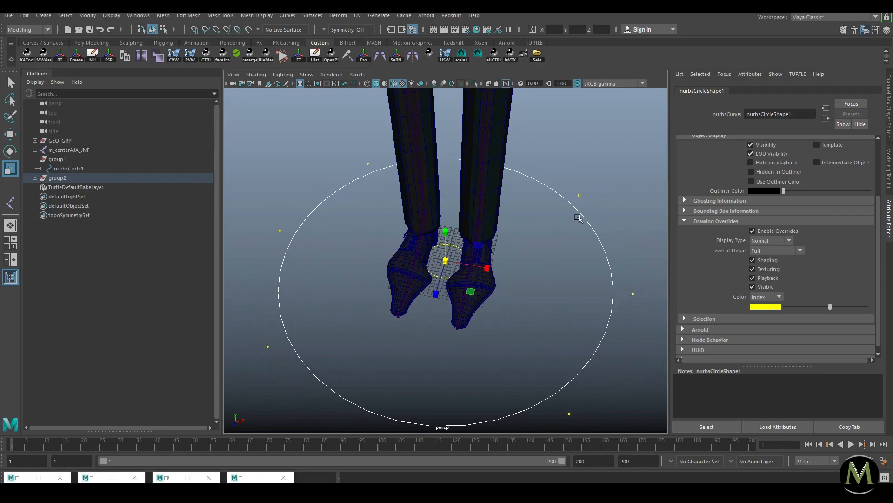
left_click(627, 181)
key("w")
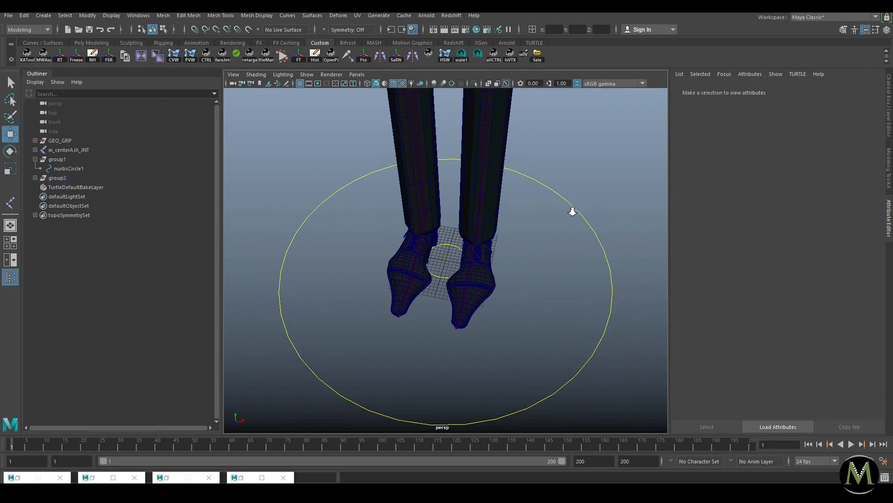
Step: Select the circle, test-move it and undo the move
scroll(581, 209, "down", 3)
left_click(544, 244)
scroll(449, 317, "up", 1)
left_click_drag(445, 260, 473, 263)
key("ctrl+z")
Step: Test-move group2 across the ground, undo it, and duplicate it as group3
left_click(289, 240)
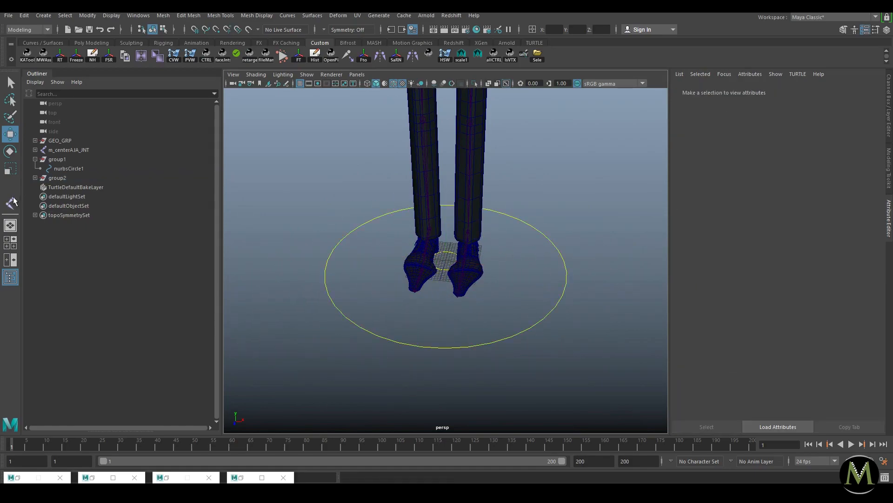
left_click(35, 178)
left_click(55, 178)
right_click_drag(497, 303, 354, 241, "alt")
left_click_drag(353, 242, 342, 239, "alt")
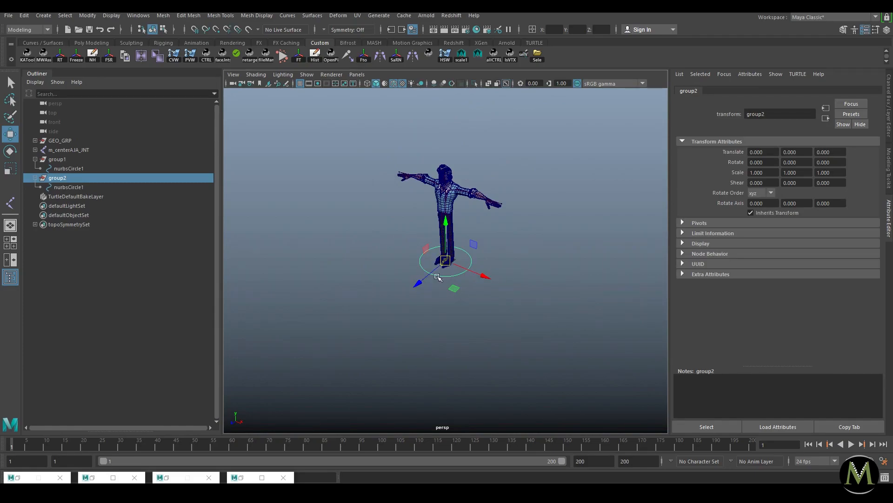
left_click_drag(454, 289, 272, 231)
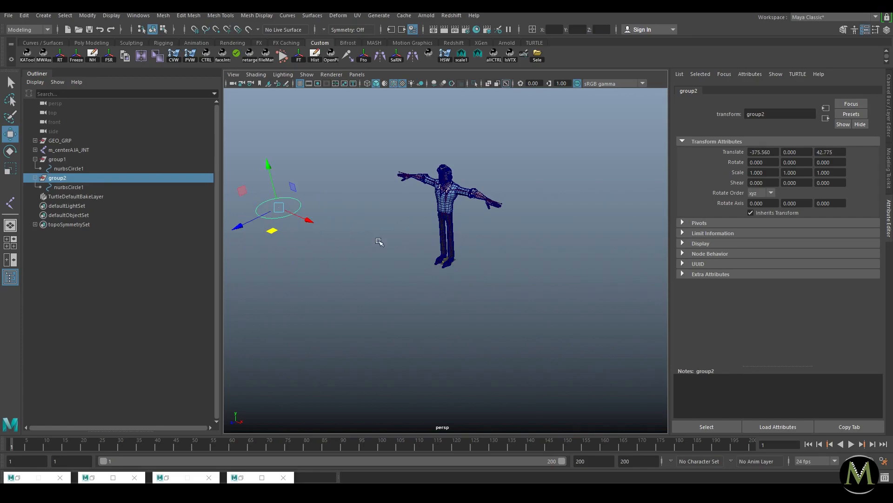
key("ctrl+z")
key("ctrl+d")
Step: Parent group3 under group2's circle and isolate group3 in the view
mouse_move(62, 196)
middle_mouse_down()
mouse_move(45, 198)
mouse_move(41, 190)
mouse_move(51, 188)
middle_mouse_up()
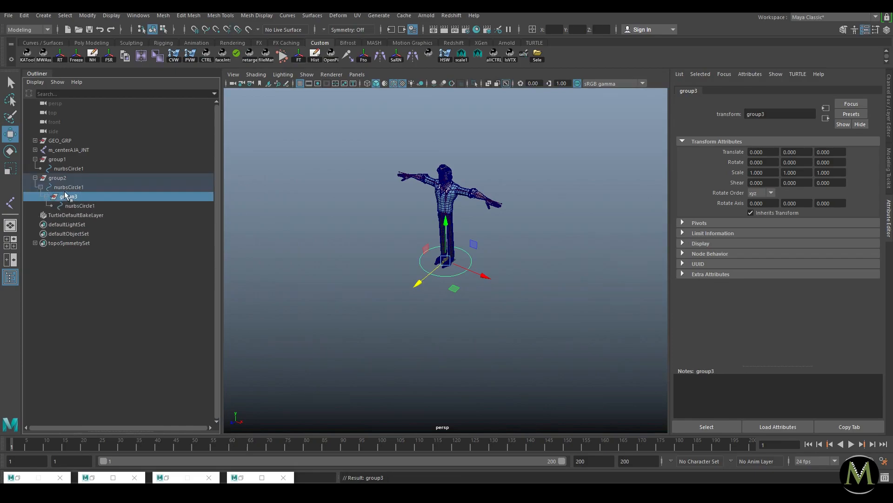
left_click(61, 188)
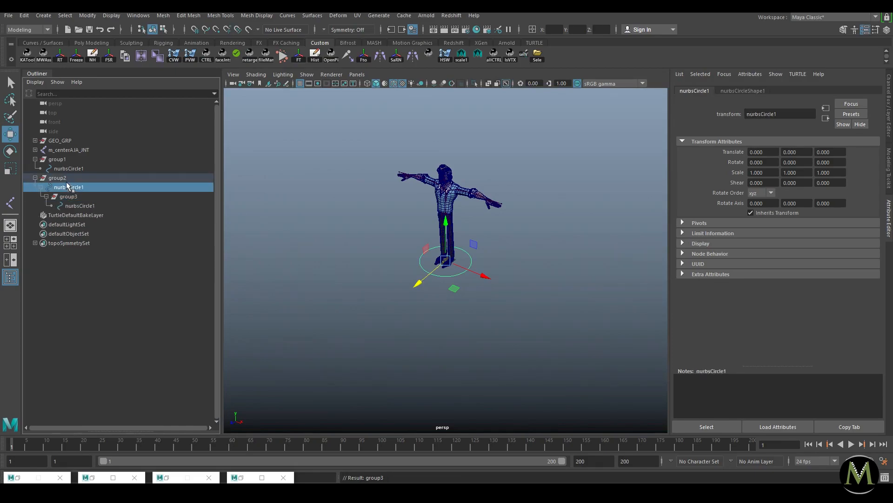
left_click(80, 206)
left_click_drag(489, 293, 505, 292, "alt")
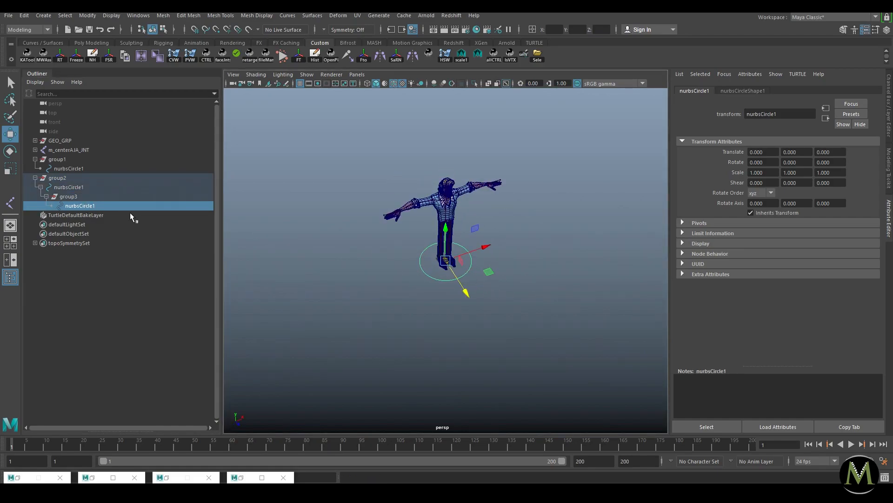
key("Up")
key("ctrl+1")
Step: Shrink group3's circle CVs slightly to form a smaller inner ring
right_click_drag(465, 273, 405, 281)
left_click_drag(372, 305, 523, 229)
key("e")
key("r")
left_click_drag(448, 261, 441, 263)
key("ctrl+1")
Step: Zoom in on the two foot circles and select the inner nurbsCircle1 under group3
left_click_drag(533, 255, 492, 246, "alt")
right_click_drag(491, 246, 485, 281, "alt")
key("w")
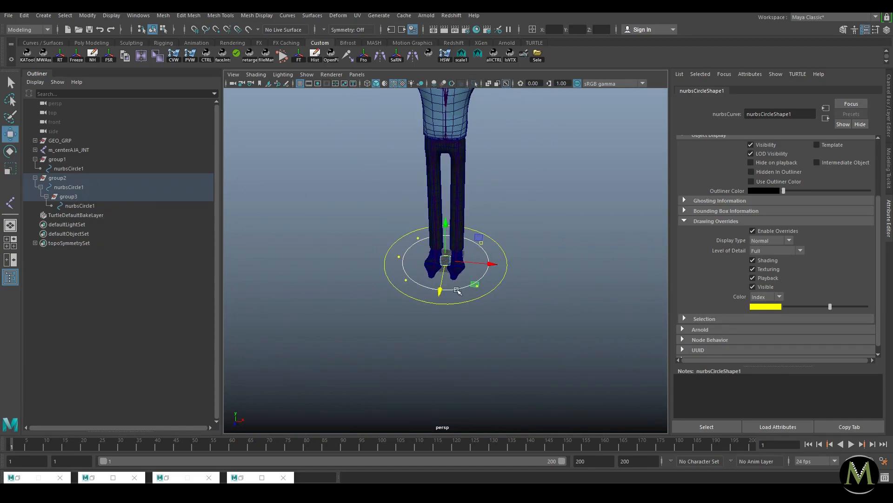
left_click(554, 221)
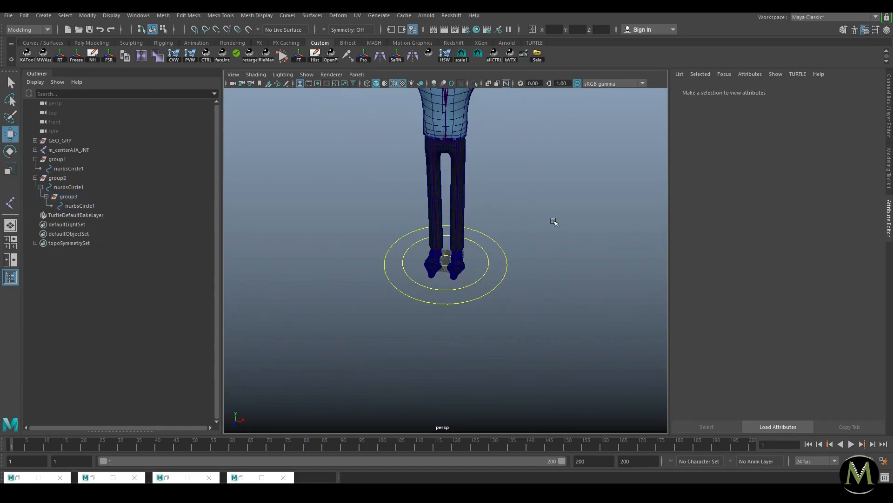
left_click_drag(535, 243, 519, 248, "alt")
right_click_drag(518, 247, 507, 270, "alt")
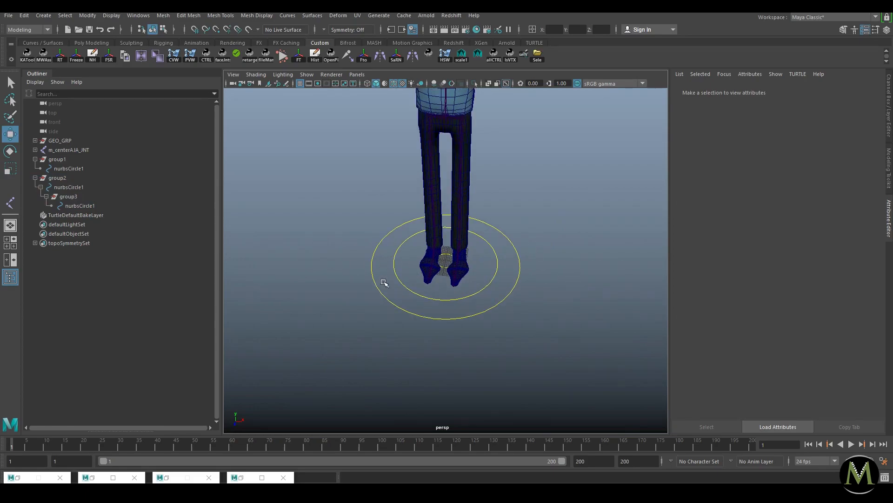
left_click(80, 205)
Step: Rename the inner circle to m_main_CTRL
left_click(73, 196)
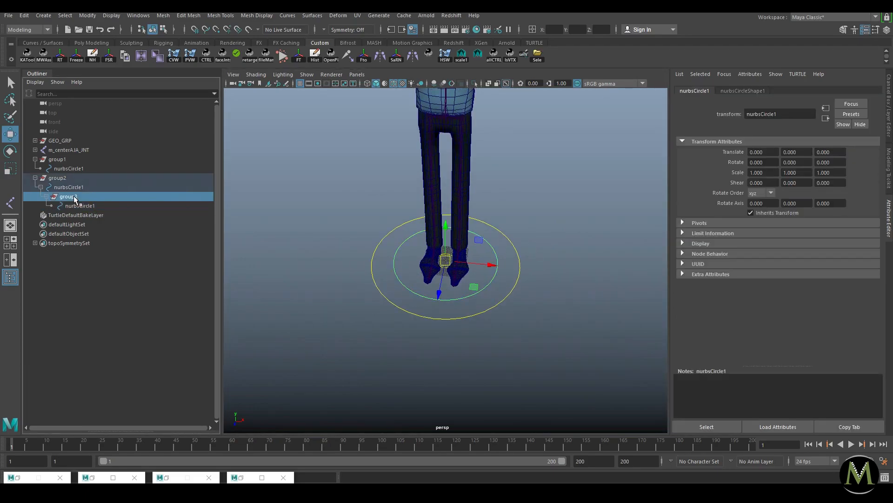
double_click(105, 205)
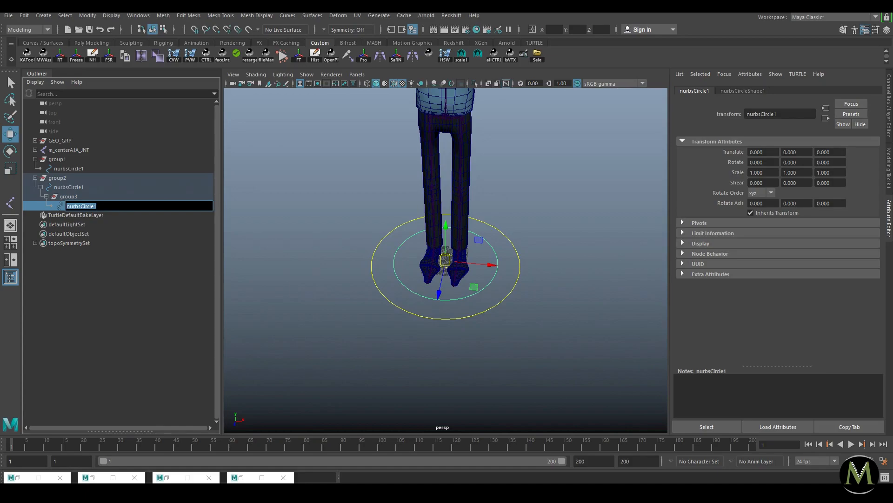
type("m_main_CTRL")
key("Return")
Step: Rename the outer circle to m_global_CTRL
left_click(69, 186)
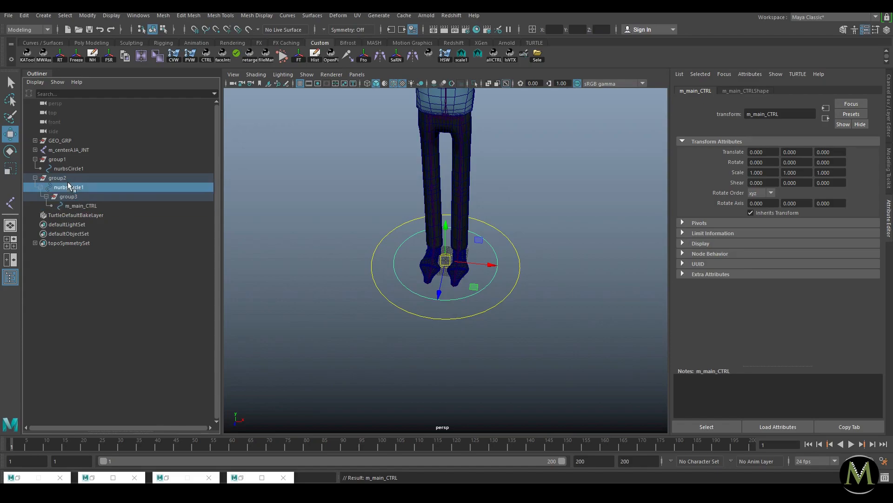
double_click(67, 186)
type("m_G")
key("BackSpace")
type("global_CTRL")
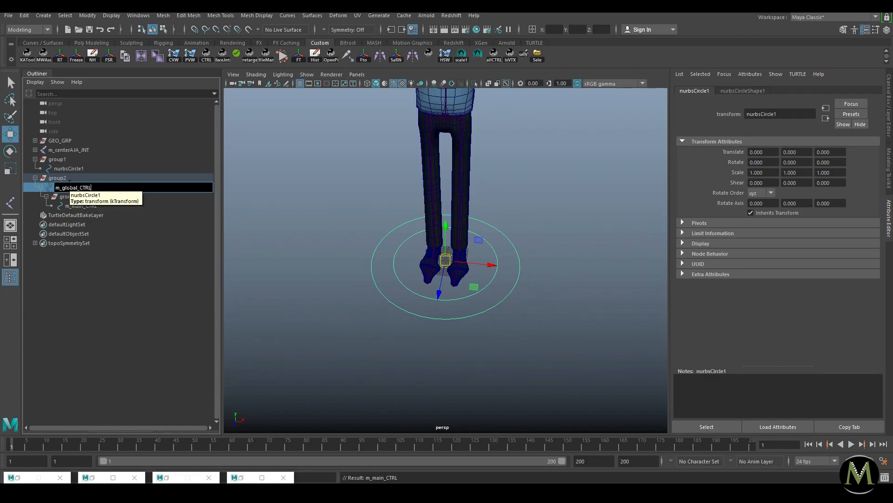
key("Return")
Step: Rename group3 to m_mainOrient_GRP
left_click(85, 195)
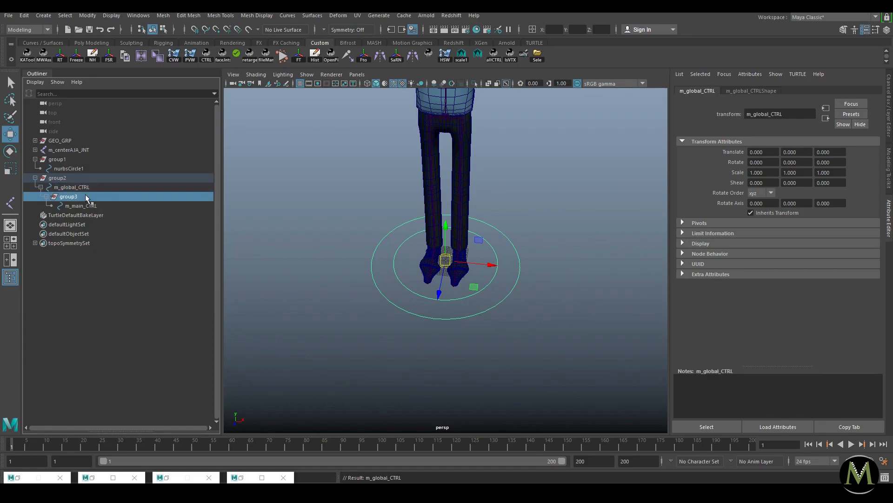
double_click(94, 205)
key("ctrl+c")
double_click(91, 198)
key("ctrl+v")
type("Orient_GRP")
key("BackSpace")
key("Return")
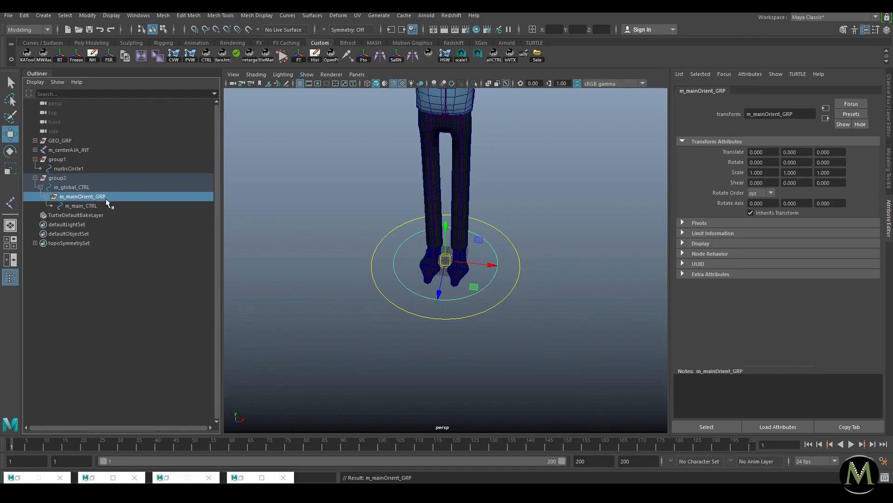
Step: Rename group2 to m_globalOrient_GRP
double_click(72, 187)
key("ctrl+c")
left_click(70, 169)
double_click(68, 177)
key("ctrl+v")
left_click_drag(74, 179, 149, 177)
key("BackSpace")
key("BackSpace")
type("Orient_G")
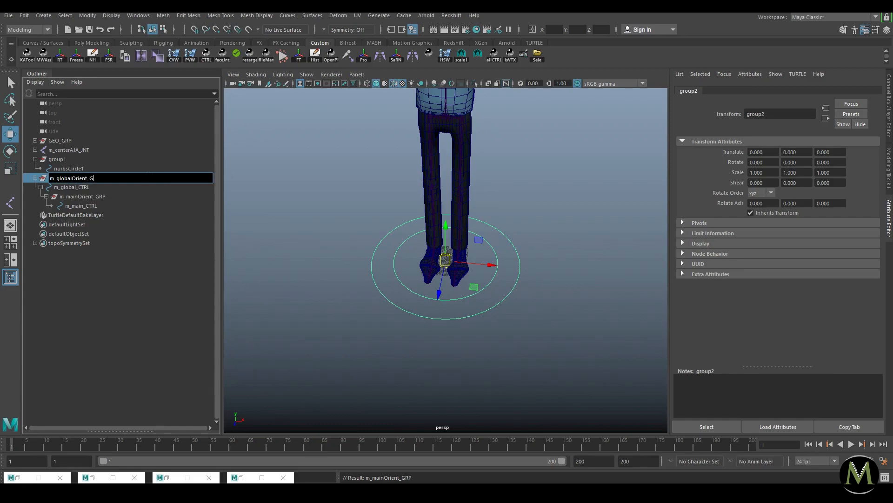
type("RP")
key("Return")
Step: Move group1 out to the character's left to Translate X -97.554
left_click(69, 158)
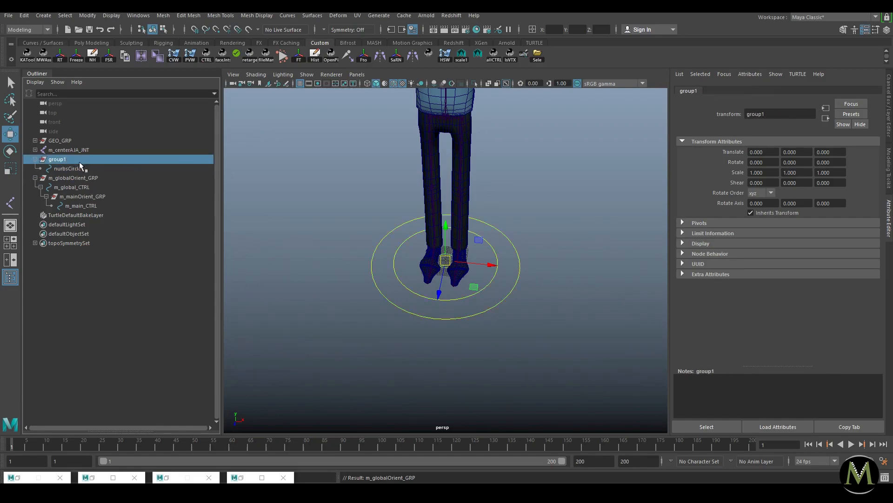
left_click_drag(517, 263, 483, 263, "alt")
left_click(59, 160)
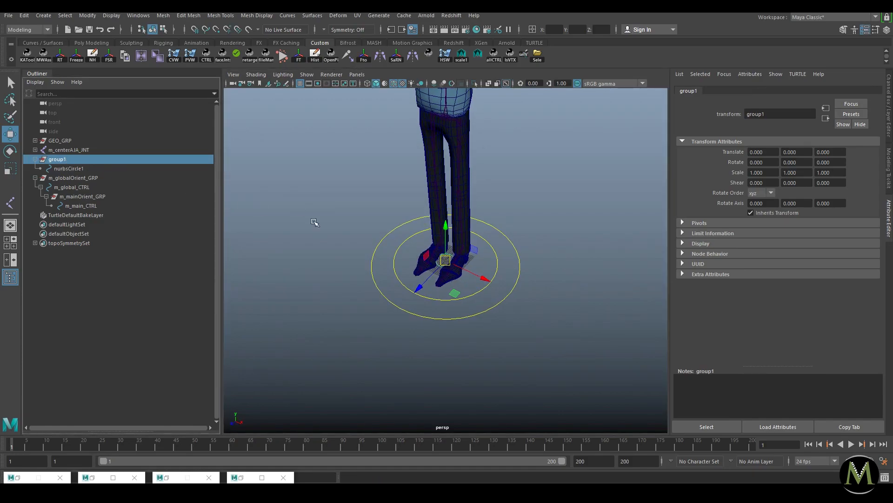
left_click(62, 168)
left_click(62, 160)
left_click_drag(430, 265, 310, 209)
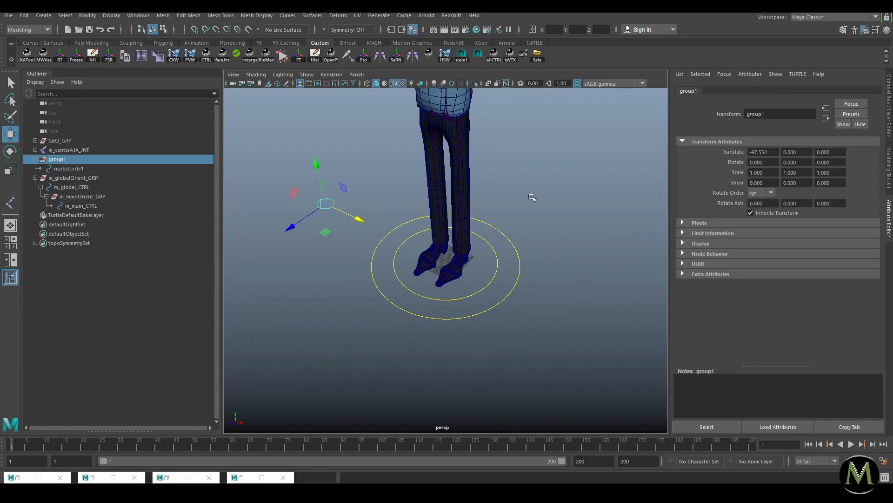
left_click(67, 169)
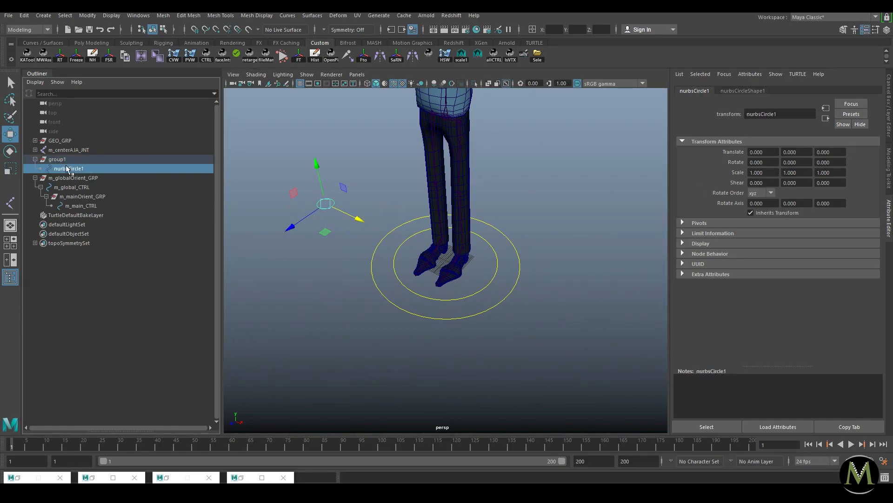
mouse_move(325, 204)
left_mouse_down()
mouse_move(340, 198)
mouse_move(330, 199)
left_mouse_up()
key("ctrl+z")
Step: Select m_mainOrient_GRP and frame the character's torso and arms
left_click(385, 211)
right_click_drag(384, 212, 583, 316, "alt")
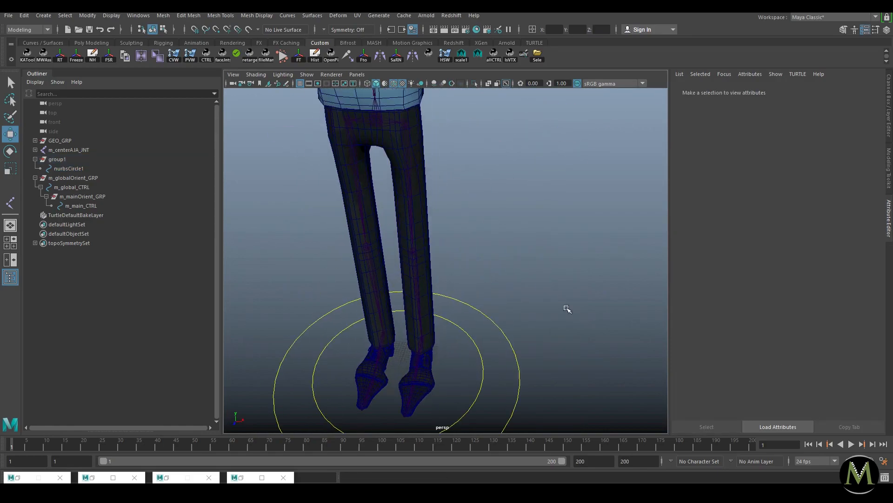
left_click(82, 196)
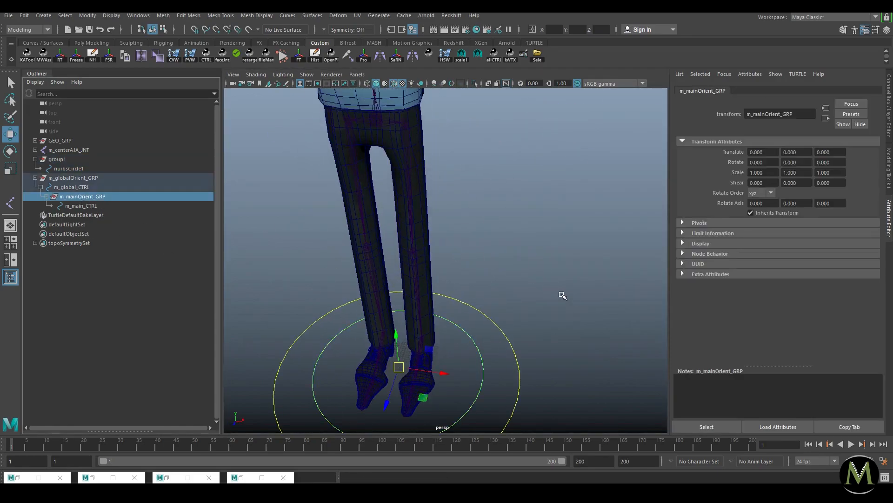
middle_click_drag(569, 242, 592, 367, "alt")
right_click_drag(467, 310, 446, 305, "alt")
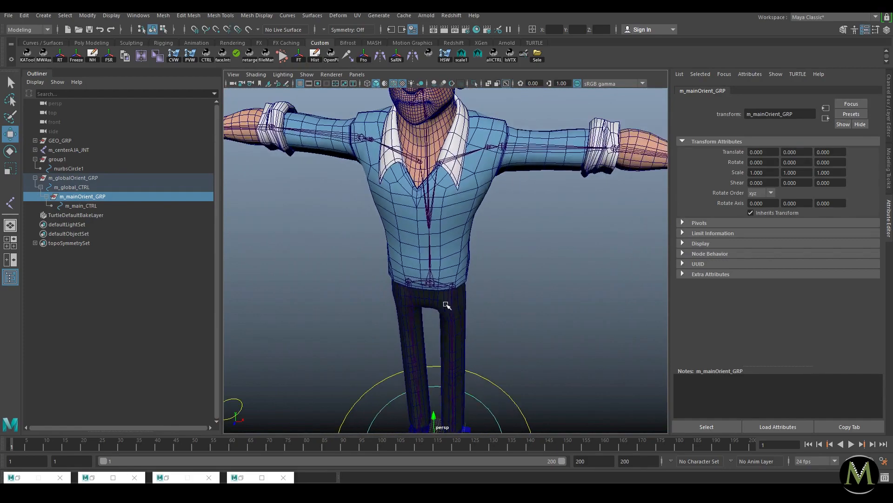
Step: Hide polygons and snap m_mainOrient_GRP onto the pelvis joint
left_click(306, 74)
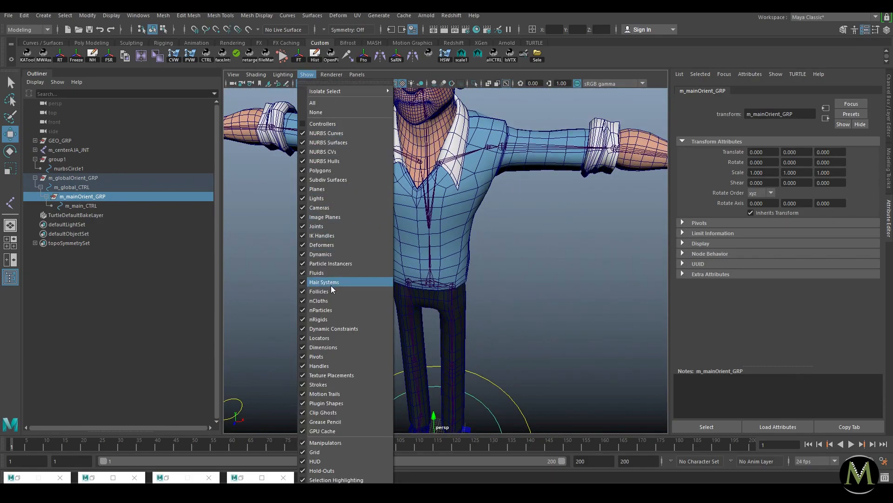
left_click(316, 171)
left_click_drag(463, 245, 489, 304, "alt")
key("v")
middle_click_drag(425, 233, 420, 236)
left_click_drag(498, 217, 524, 289, "alt")
Step: Duplicate it as m_mainOrient_GRP1 and snap the copy to spine joint m_spineAJA_JNT
key("ctrl+d")
key("v")
middle_click_drag(408, 171, 380, 177)
left_click_drag(508, 229, 464, 218, "alt")
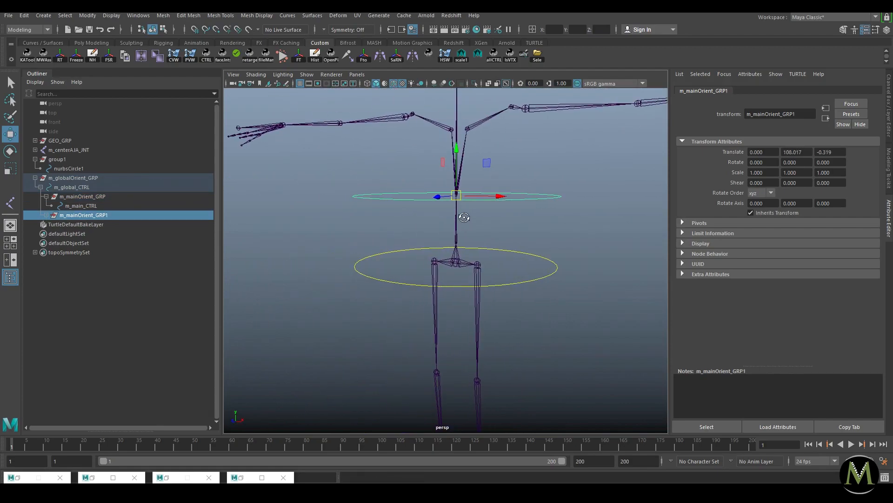
right_click_drag(494, 247, 632, 274, "alt")
left_click(512, 150)
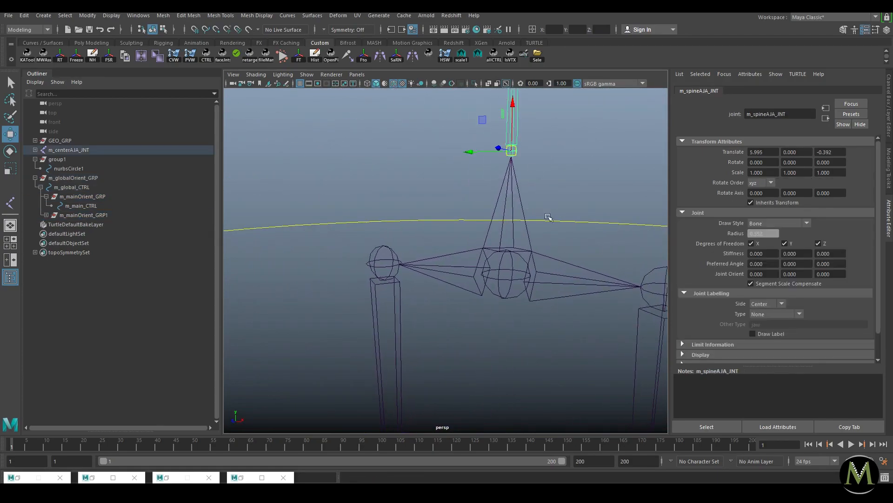
right_click_drag(577, 258, 358, 253, "alt")
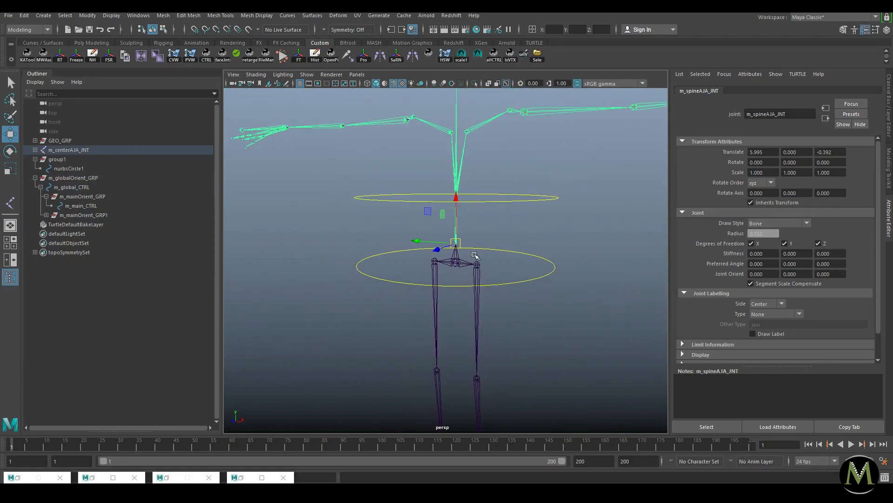
left_click_drag(526, 265, 530, 317)
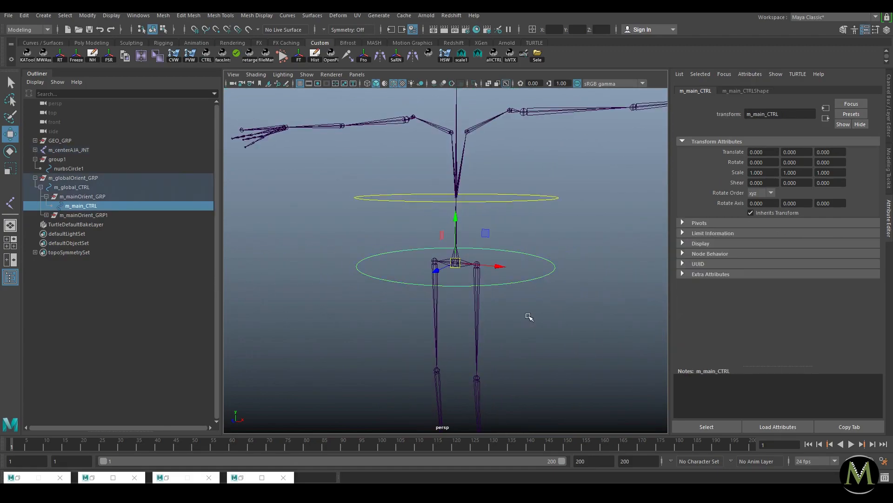
left_click(598, 203)
Step: Show polygons again, then hide the GEO_GRP mesh group
left_click(306, 75)
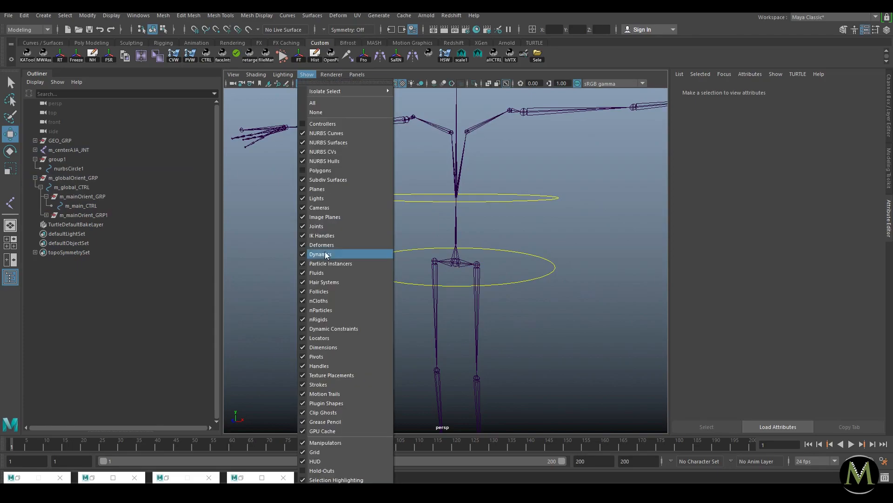
left_click(311, 170)
left_click_drag(348, 192, 479, 234, "alt")
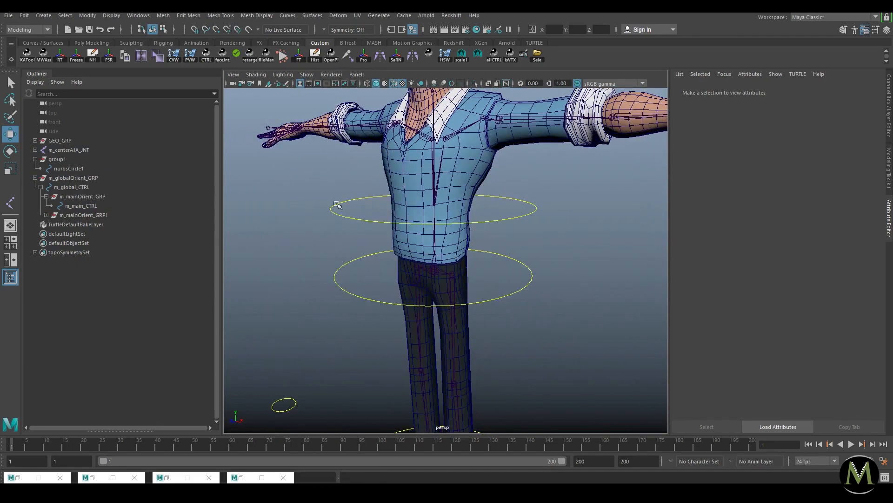
left_click(63, 141)
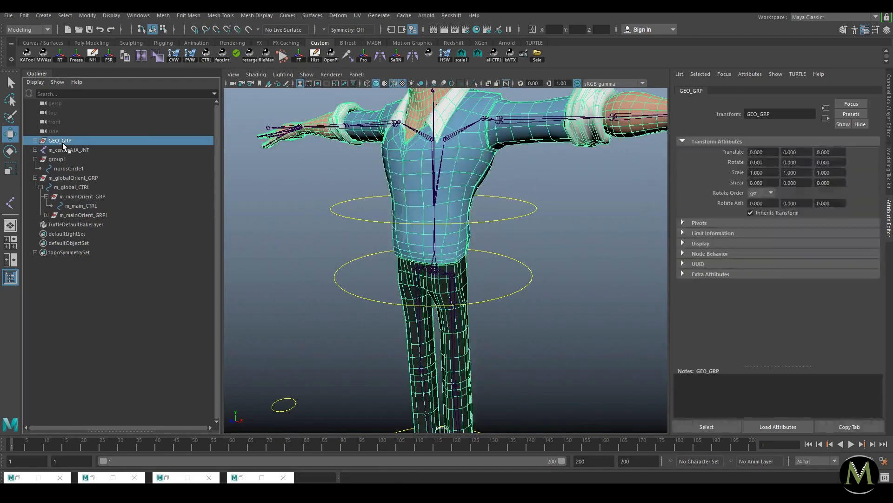
key("ctrl+h")
Step: Select the upper circle's CVs in isolation, then unhide GEO_GRP and reselect that circle
left_click(507, 220)
right_click_drag(525, 224, 483, 221)
left_click(515, 217)
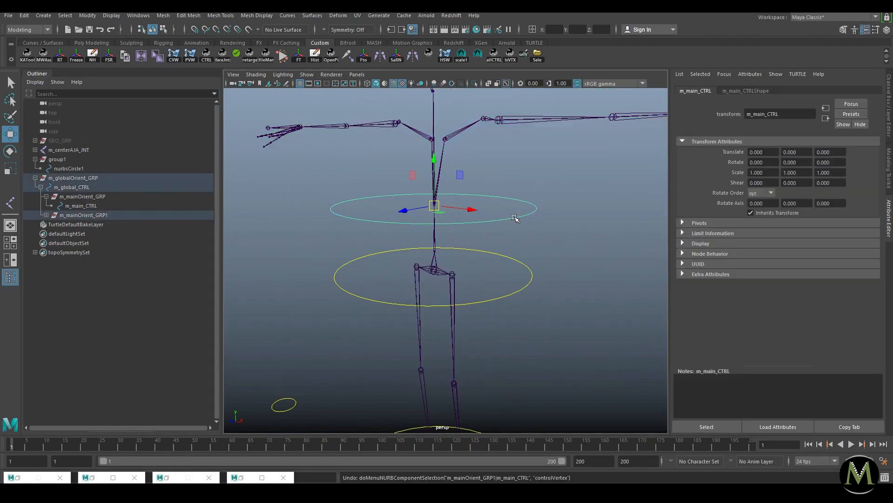
key("ctrl+1")
right_click_drag(384, 217, 285, 216)
left_click_drag(283, 261, 727, 130)
key("ctrl+1")
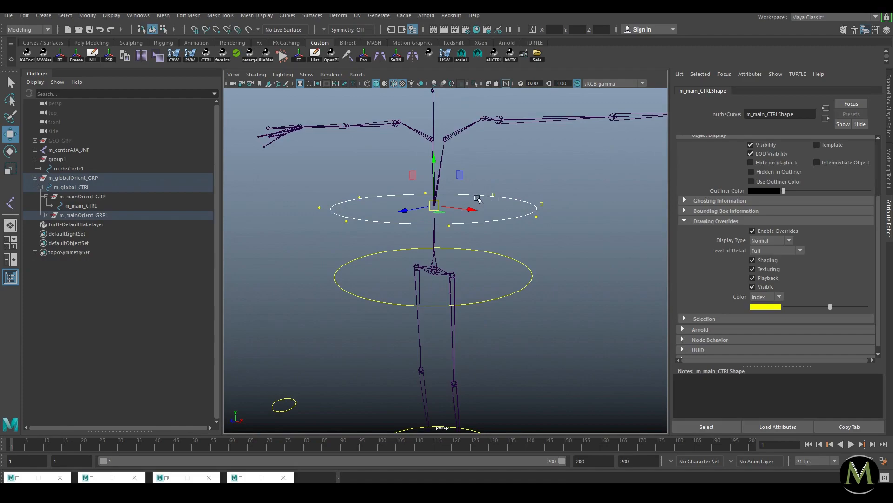
left_click(92, 142)
key("shift+h")
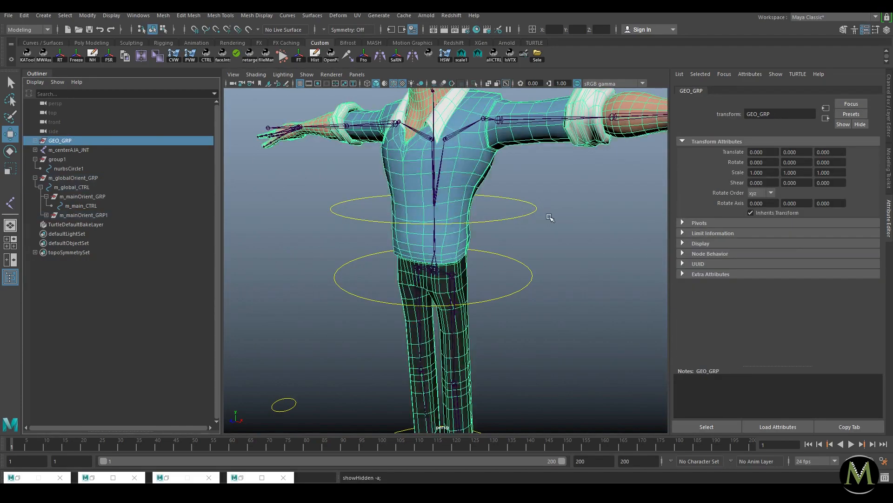
left_click(539, 218)
left_click(515, 219)
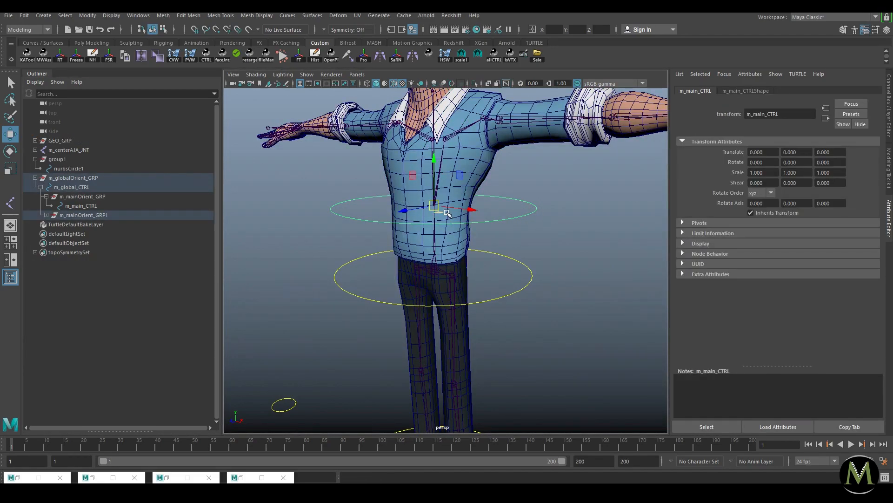
Step: Scale the upper circle's CVs down so it hugs the waist
key("ctrl+1")
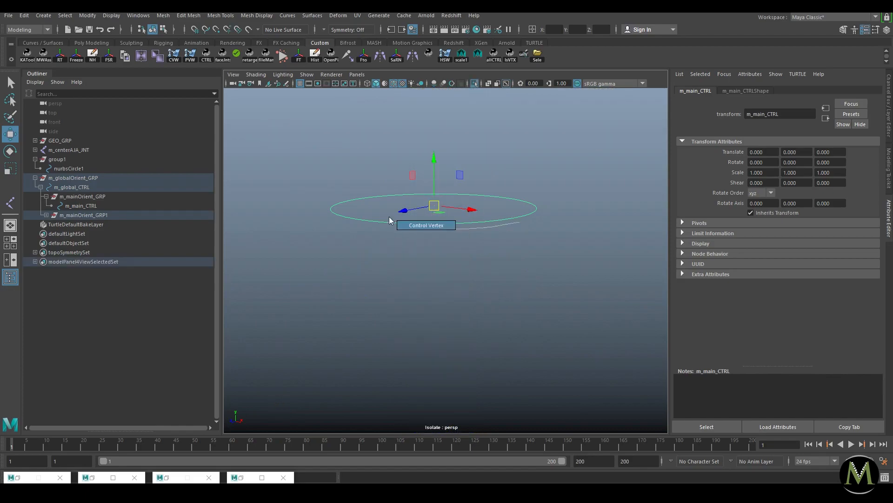
right_click_drag(431, 225, 393, 226)
left_click_drag(300, 253, 742, 142)
key("ctrl+1")
key("r")
left_click_drag(435, 206, 389, 208)
left_click(550, 191)
Step: Scale the hip circle's CVs down so it fits around the hips
left_click_drag(514, 275, 552, 275)
key("ctrl+1")
right_click_drag(532, 284, 499, 284)
left_click_drag(561, 225, 309, 323)
key("ctrl+1")
left_click_drag(434, 271, 386, 283)
left_click(548, 245)
Step: Move the small spare circle nurbsCircle1 up from the floor toward chest height
key("w")
right_click_drag(548, 245, 486, 274, "alt")
middle_click_drag(485, 275, 536, 263, "alt")
left_click_drag(537, 264, 600, 270, "alt")
scroll(560, 242, "up", 3)
left_click_drag(560, 242, 540, 226, "alt")
left_click_drag(471, 230, 289, 198, "alt")
left_click_drag(442, 198, 467, 223, "alt")
scroll(511, 239, "up", 3)
left_click(320, 416)
left_click_drag(315, 419, 418, 142)
Step: Reposition the small circle at the chest and try tilting it
left_click_drag(480, 148, 461, 154, "alt")
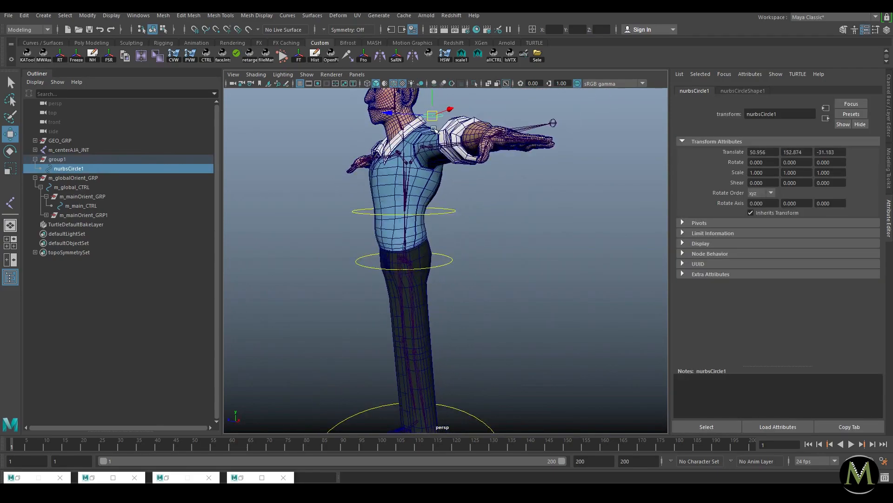
left_click_drag(424, 113, 528, 229)
key("ctrl+z")
left_click_drag(453, 210, 471, 165, "alt")
key("e")
left_click_drag(488, 209, 471, 217)
Step: Undo nurbsCircle1's tilt and moves back to zero translation, then clear the selection
key("ctrl+z")
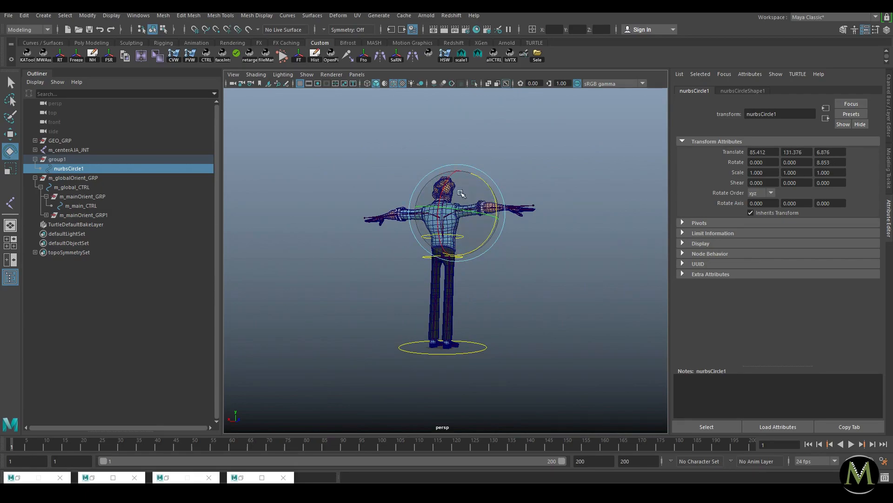
left_click_drag(529, 193, 374, 202, "alt")
right_click_drag(375, 202, 472, 215, "alt")
key("ctrl+z")
key("ctrl+z")
key("ctrl+z")
key("ctrl+z")
key("ctrl+z")
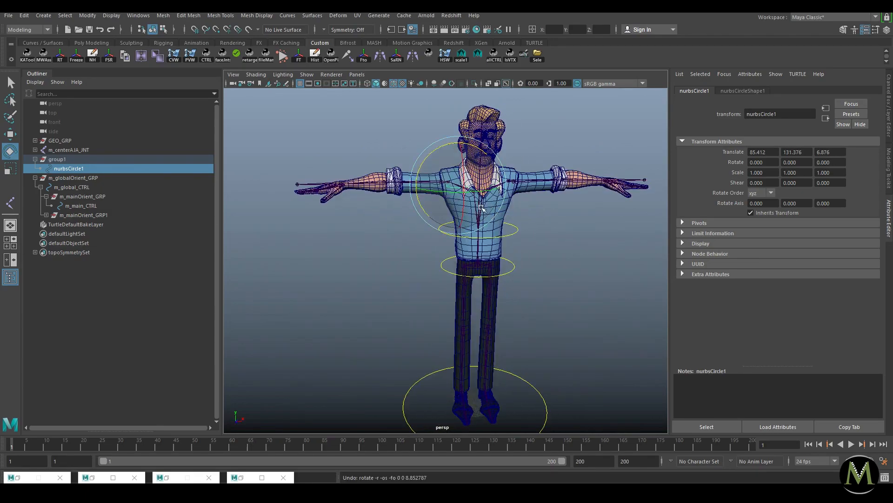
key("ctrl+z")
key("ctrl+z")
key("ctrl+z")
key("ctrl+z")
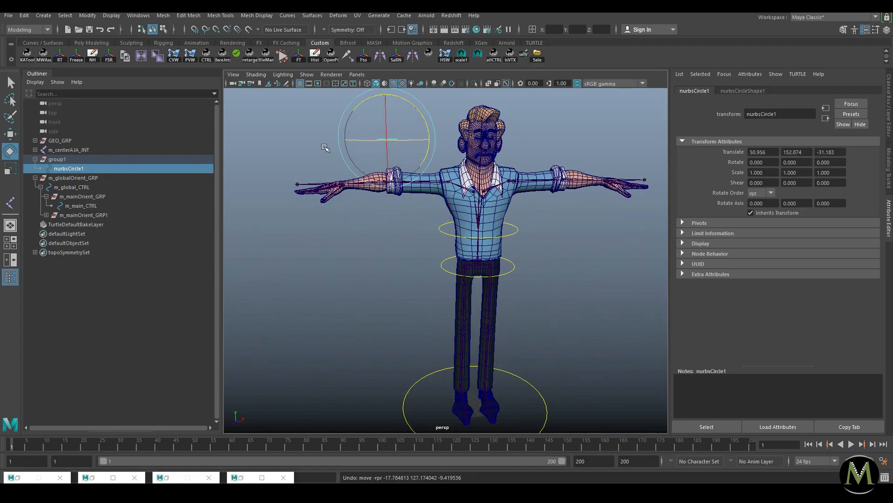
left_click(78, 167)
left_click(339, 289)
key("w")
scroll(429, 276, "down", 3)
left_click_drag(429, 277, 454, 264, "alt")
Step: Rename m_mainOrient_GRP to m_spineAJAOrient_GRP in the Outliner
scroll(453, 265, "up", 3)
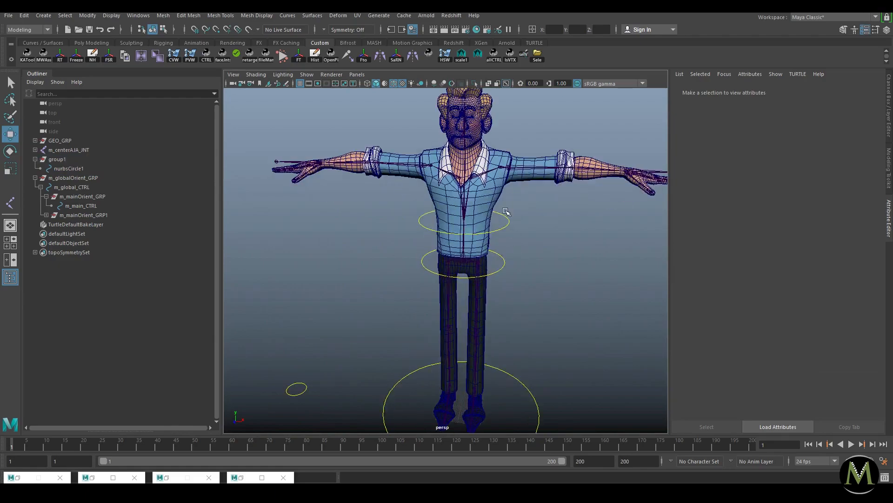
left_click(106, 215)
left_click(46, 215)
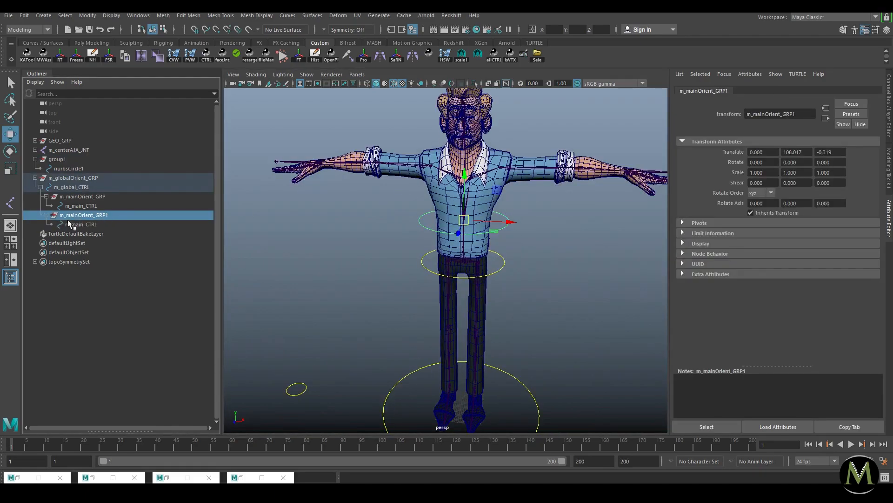
left_click(88, 197)
double_click(98, 199)
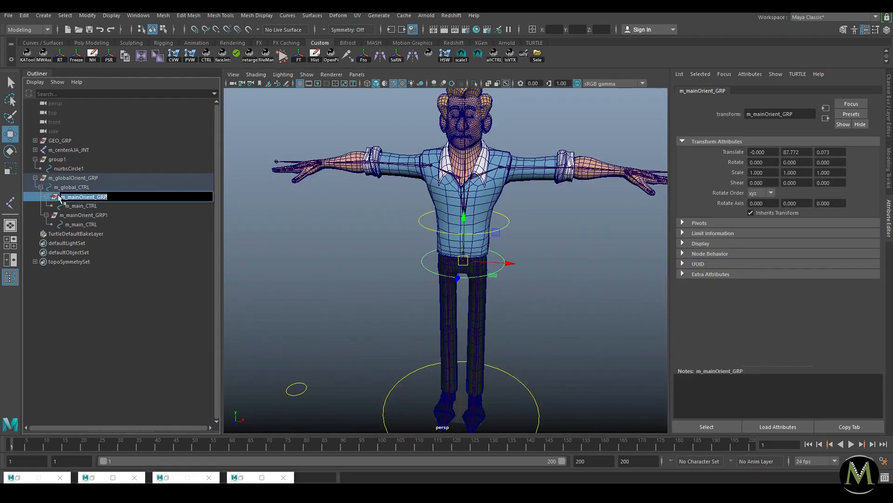
left_click_drag(68, 197, 94, 197)
type("spineAJA")
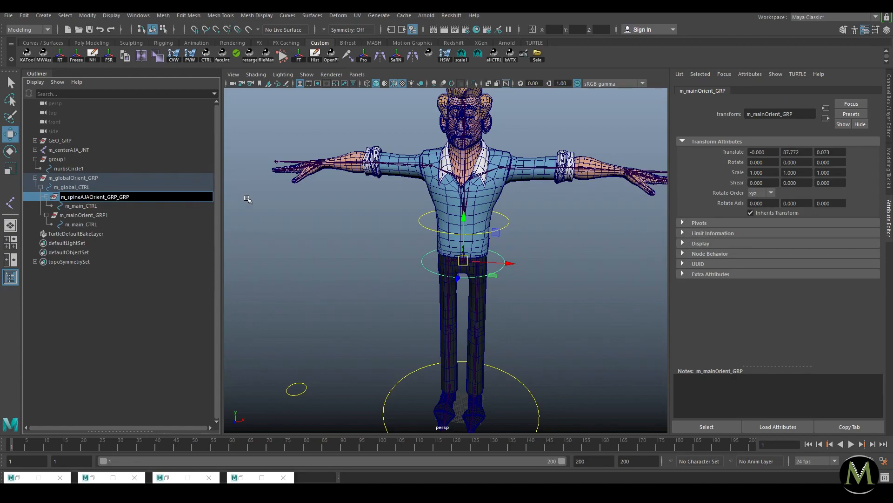
key("Return")
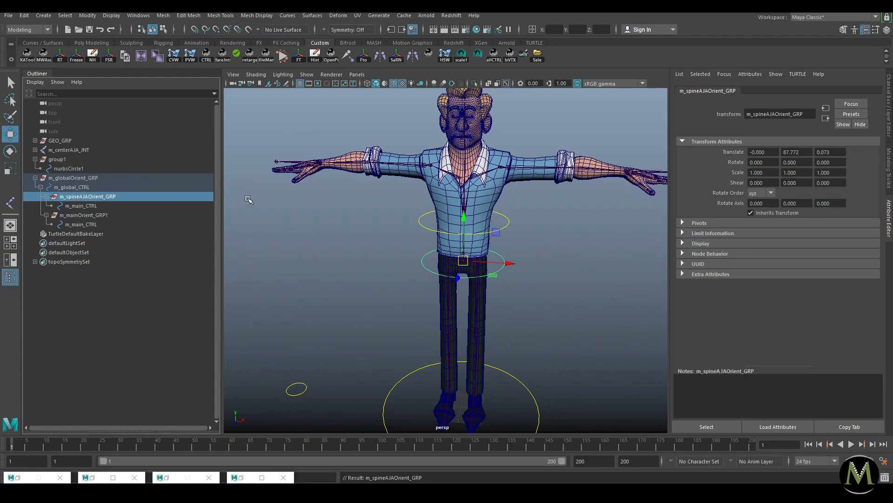
Step: Rename the control inside that group to m_spineAJA_CTRL
left_click(114, 206)
double_click(126, 206)
type("m_spineAJAOrient_GRP")
left_click_drag(95, 206, 233, 211)
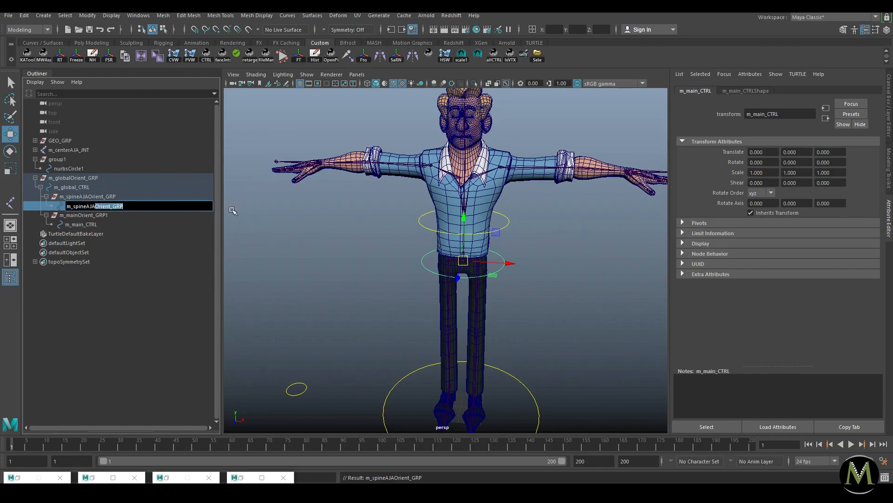
type("_C")
key("Return")
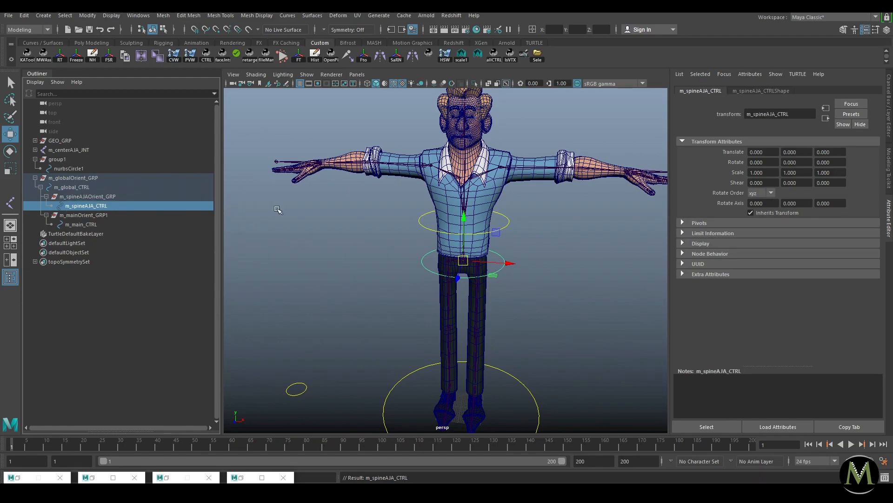
Step: Rename the second m_main_CTRL to m_spineAJB_CTRL
left_click(100, 215)
double_click(100, 215)
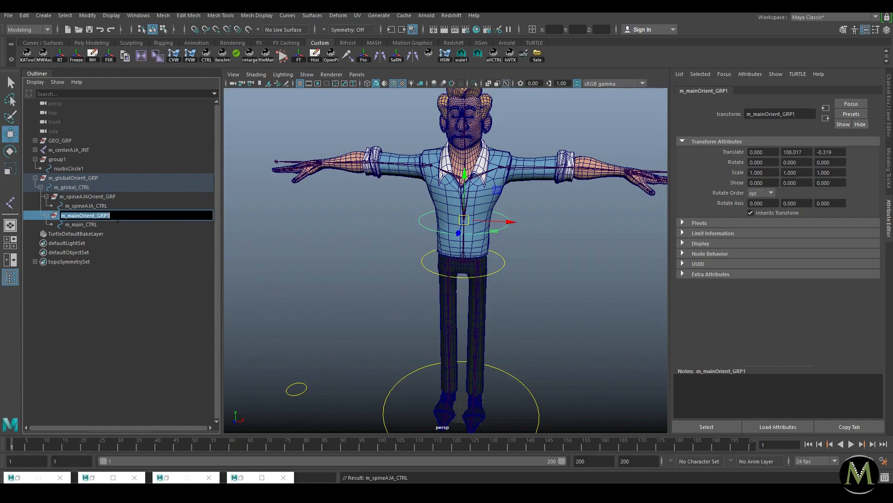
double_click(110, 206)
key("ctrl+c")
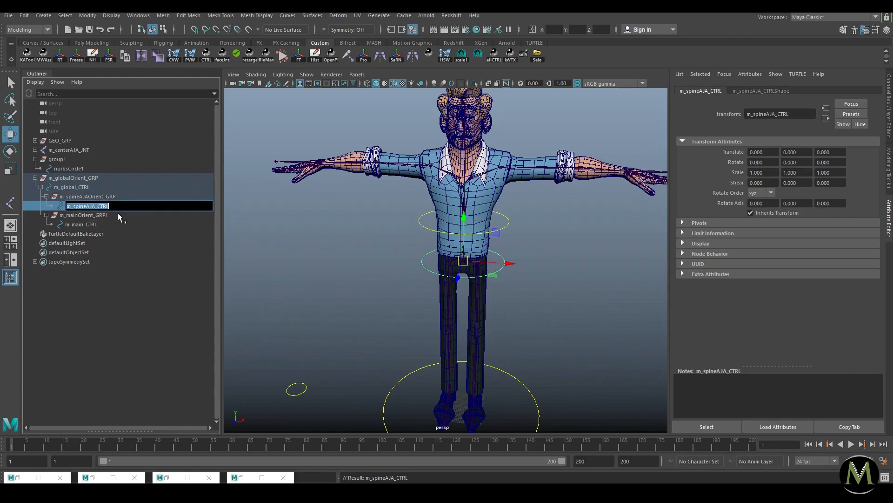
left_click(115, 216)
double_click(103, 226)
key("ctrl+v")
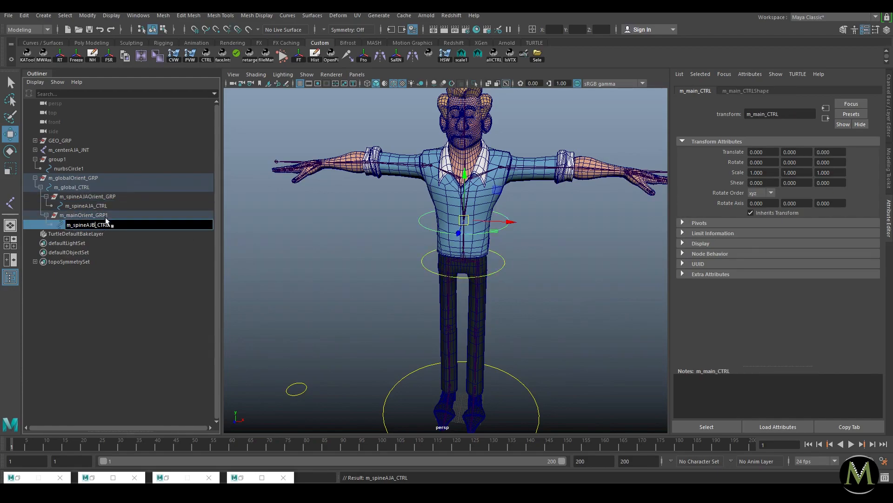
double_click(106, 215)
Step: Copy the spine orient group name into m_mainOrient_GRP1's name field
double_click(112, 198)
key("ctrl+c")
double_click(112, 216)
key("ctrl+v")
Step: Confirm the second group name m_spineAJBOrient_GRP and zoom in on the waist spine joint
left_click(102, 224)
left_click(103, 216)
left_click_drag(558, 272, 498, 249, "alt")
right_click_drag(498, 249, 594, 281, "alt")
right_click_drag(599, 243, 460, 255, "alt")
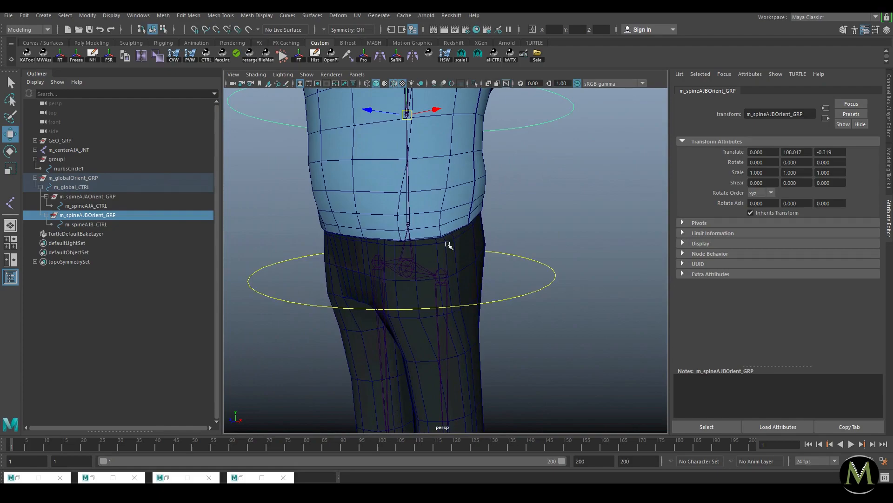
left_click(408, 219)
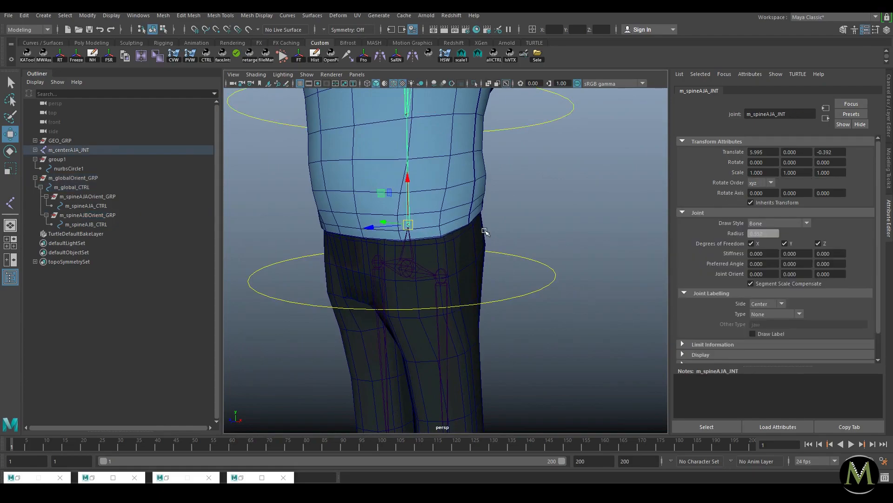
Step: Rename the root joint m_centerAJA_JNT to m_spineAJA_JNT
left_click(40, 151)
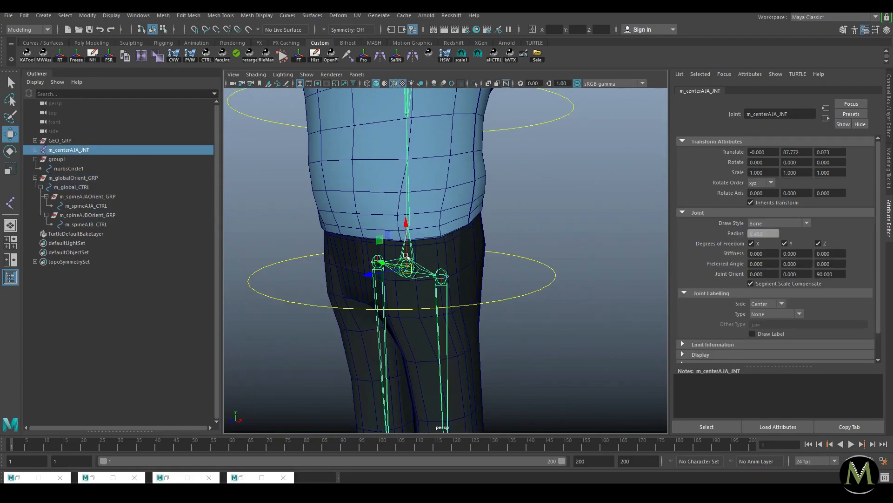
left_click(36, 150)
left_click(35, 149)
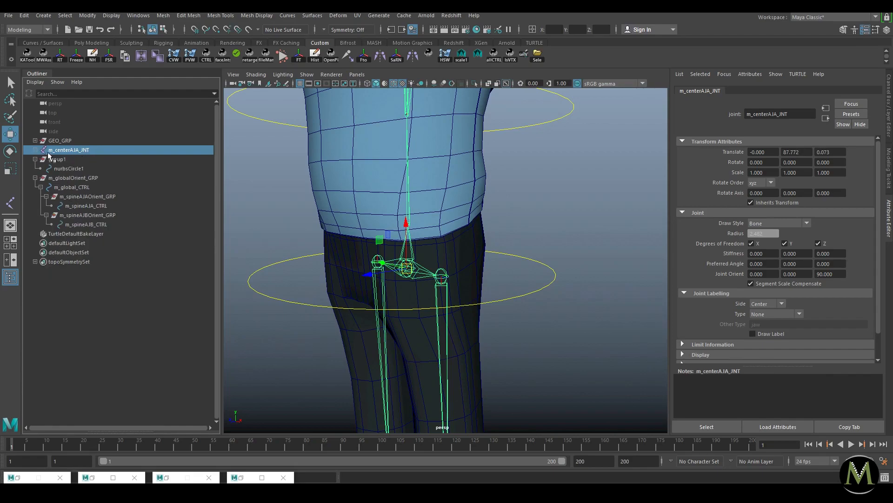
left_click(451, 159)
left_click(408, 205)
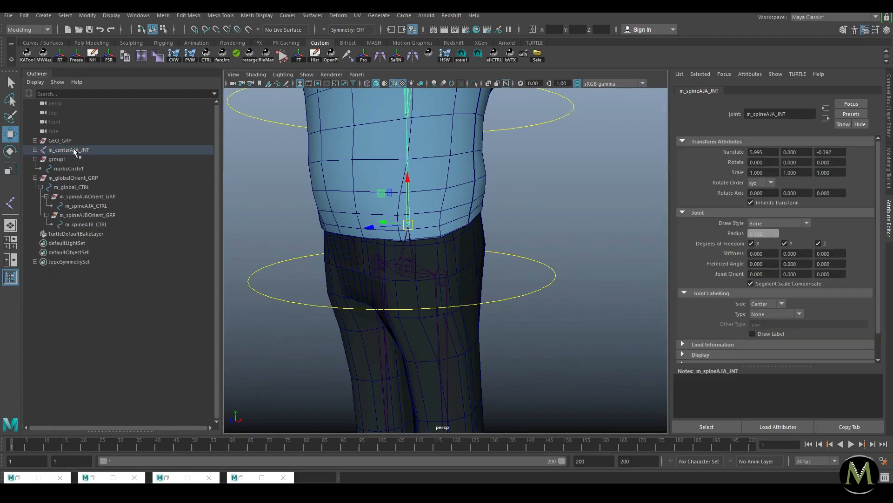
key("f")
middle_click_drag(66, 176, 99, 184)
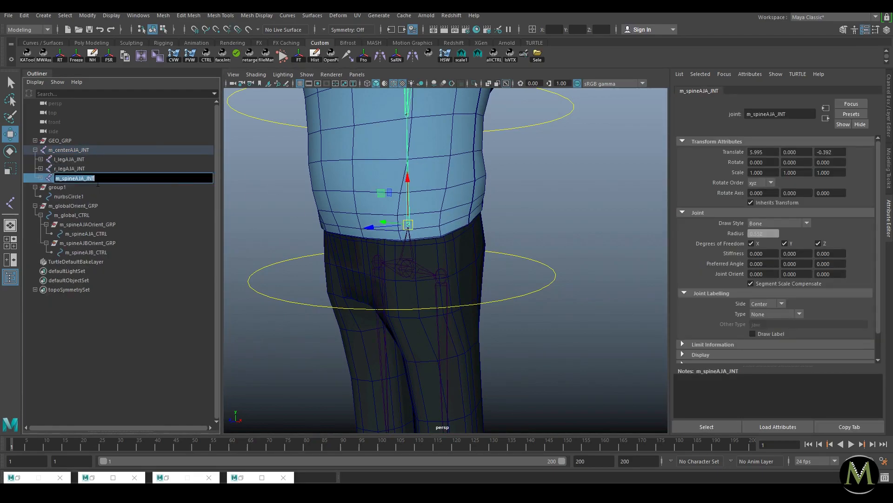
left_click(76, 148)
double_click(85, 149)
key("ctrl+v")
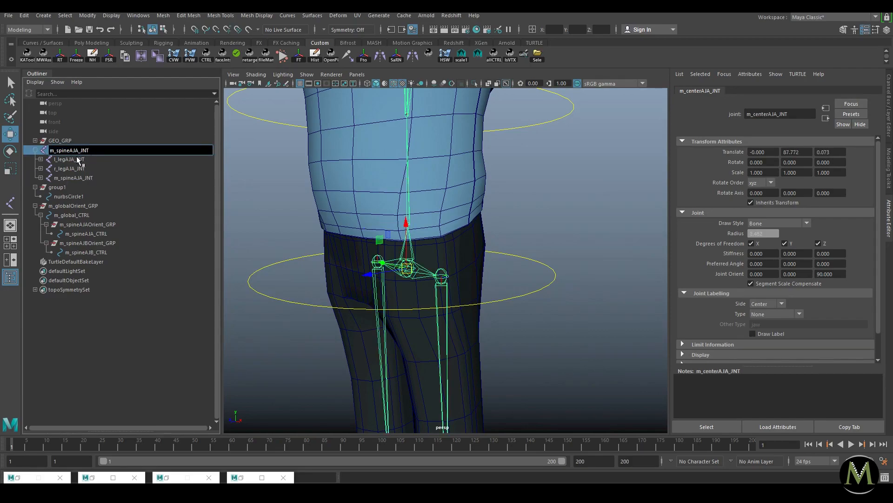
left_click(408, 223)
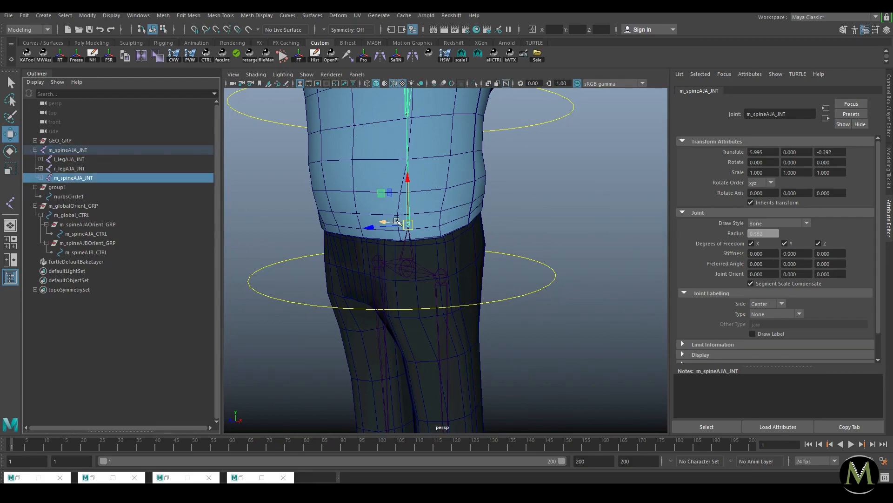
Step: Parent m_spineAJB_JNT under the root joint and delete the leftover spine joint
left_click(40, 178)
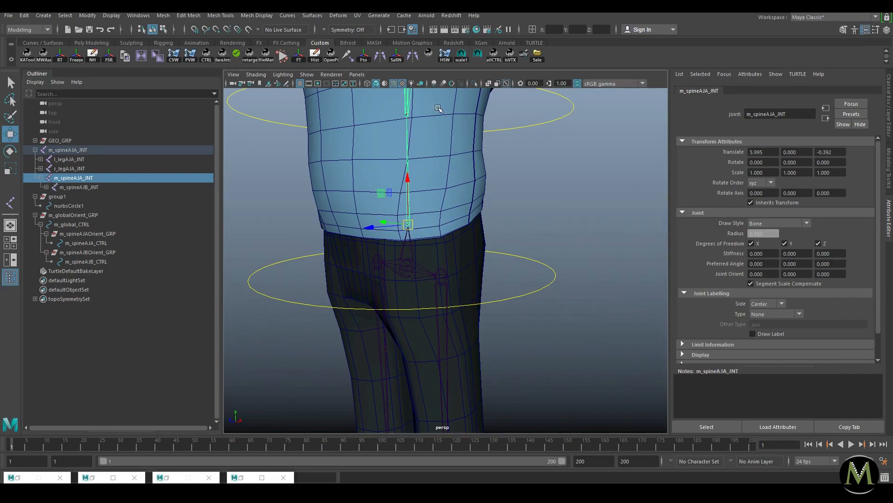
left_click(407, 115)
middle_click_drag(81, 188, 80, 152)
left_click(76, 178)
left_click_drag(408, 224, 298, 229)
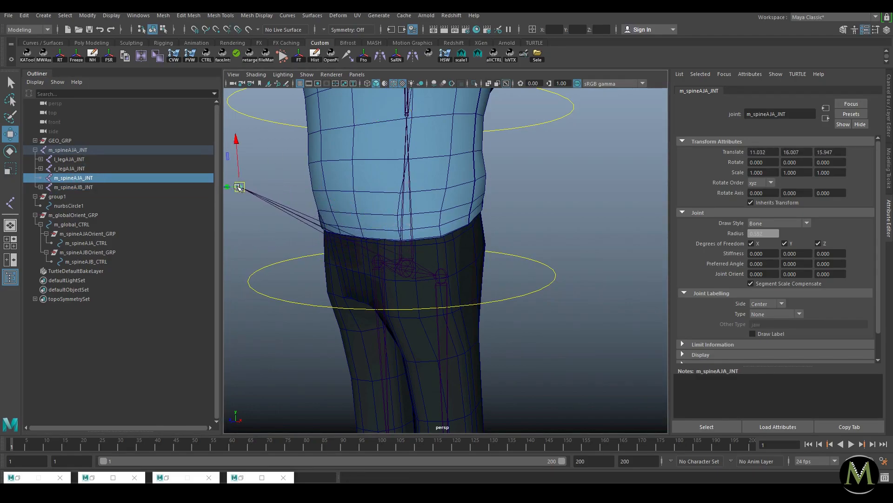
key("Delete")
left_click_drag(366, 185, 420, 194)
scroll(442, 200, "down", 3)
left_click_drag(470, 207, 529, 204, "alt")
left_click(562, 172)
left_click(562, 172)
left_click_drag(572, 229, 465, 214, "alt")
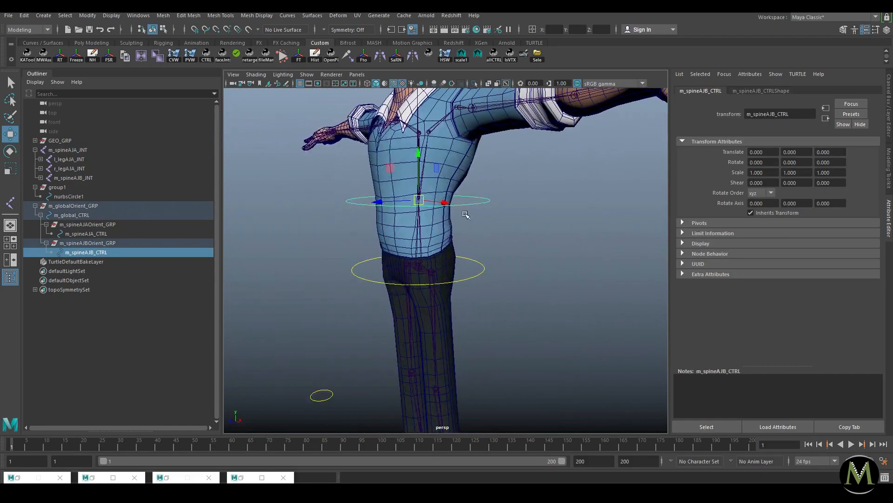
left_click(530, 229)
left_click_drag(530, 230, 549, 274, "alt")
left_click(494, 269)
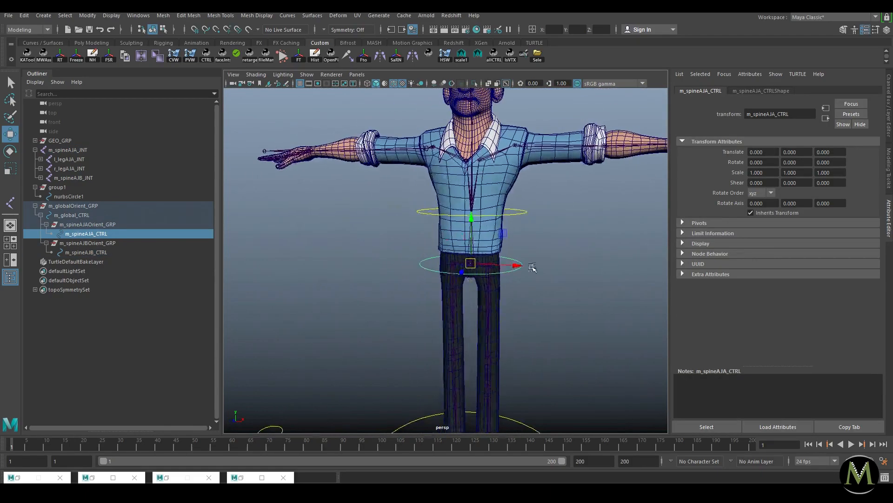
scroll(585, 280, "up", 3)
scroll(541, 250, "up", 3)
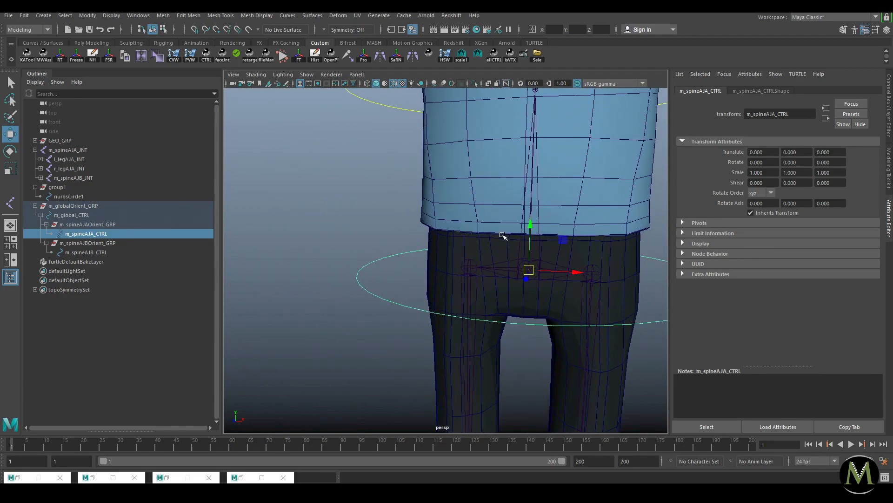
left_click(539, 234)
double_click(788, 113)
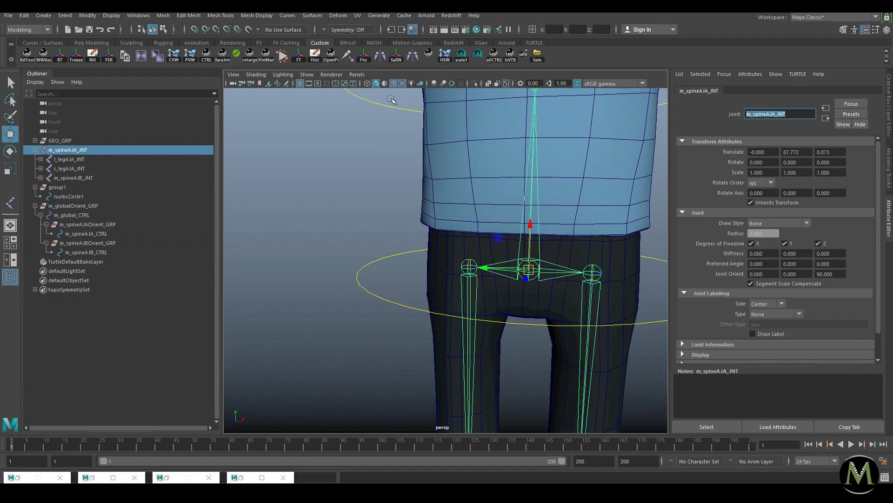
left_click(390, 101)
middle_click_drag(546, 127, 507, 182, "alt")
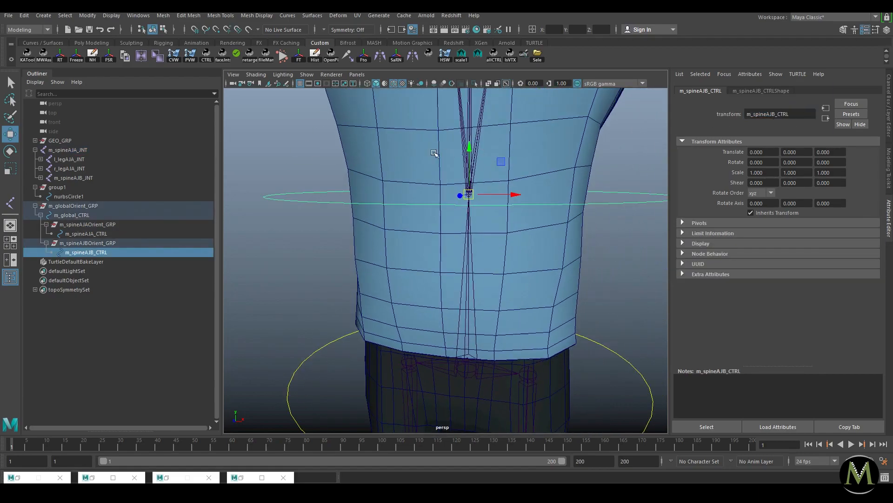
left_click(463, 144)
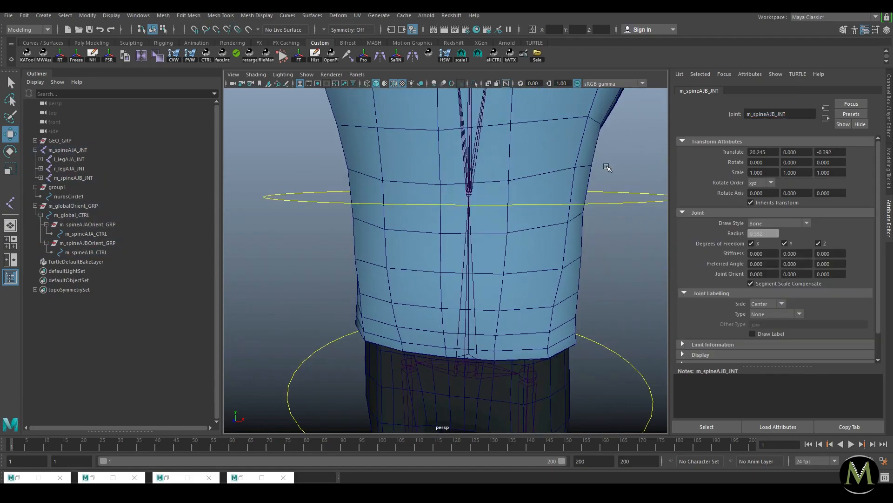
left_click(637, 181)
key("a")
left_click_drag(489, 223, 468, 237, "alt")
right_click_drag(468, 236, 479, 239, "alt")
left_click_drag(478, 239, 475, 226, "alt")
right_click_drag(475, 226, 489, 242, "alt")
left_click_drag(490, 242, 467, 224, "alt")
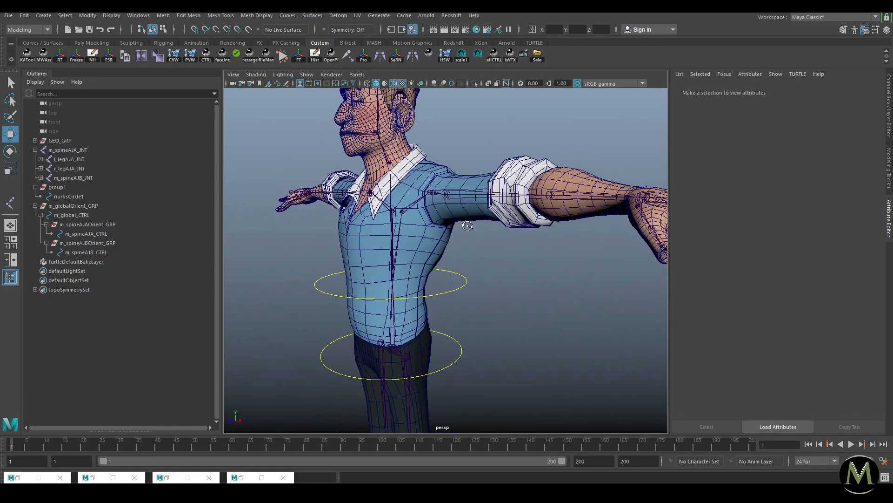
right_click_drag(470, 259, 450, 260, "alt")
left_click_drag(461, 263, 467, 241, "alt")
left_click(463, 192)
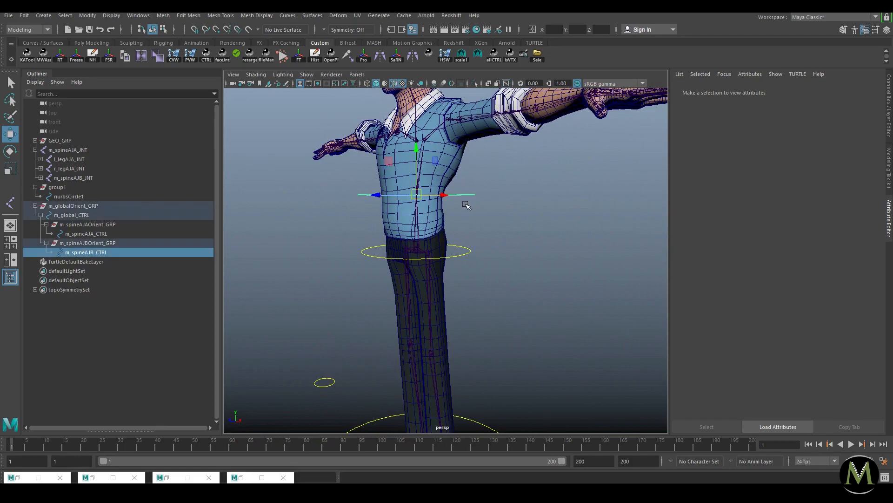
left_click_drag(464, 193, 442, 207, "alt")
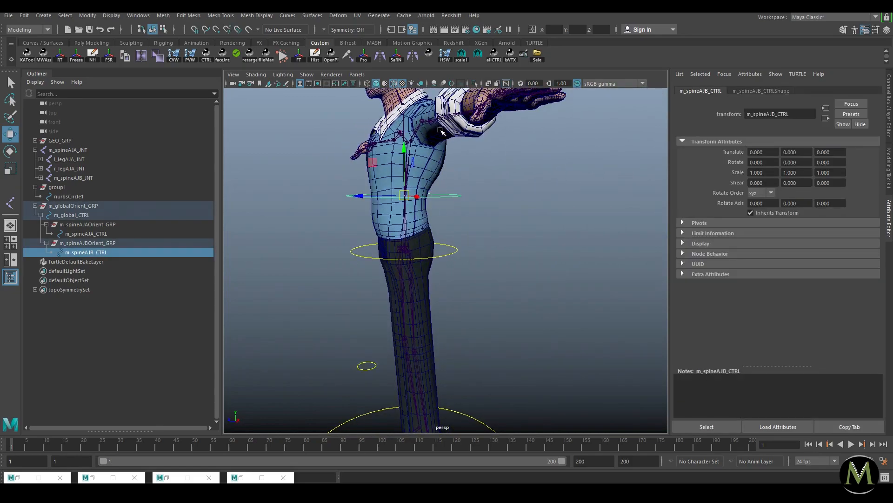
middle_click_drag(443, 109, 447, 178, "alt")
right_click_drag(446, 177, 470, 193, "alt")
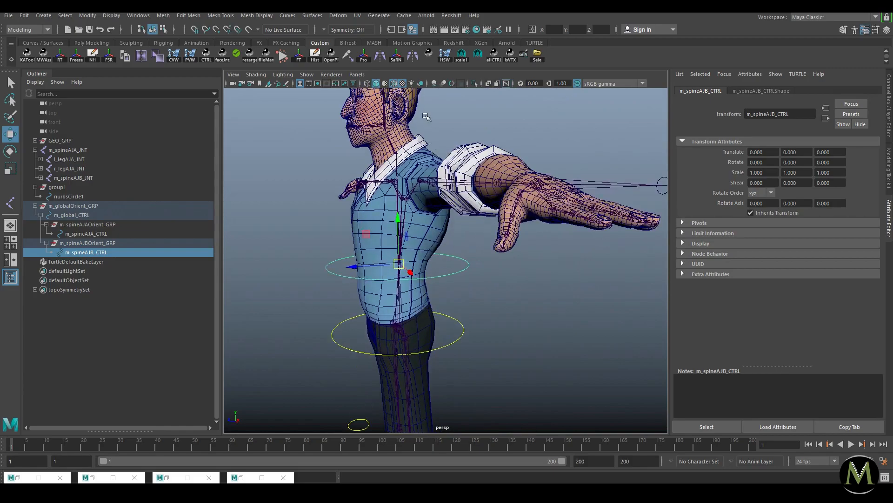
middle_click_drag(426, 117, 430, 164, "alt")
left_click(394, 203)
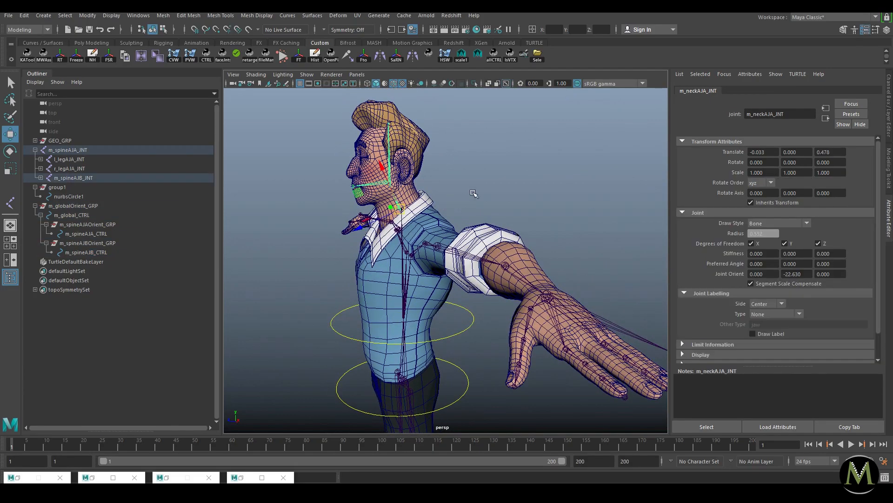
left_click_drag(399, 215, 526, 300, "alt")
left_click(530, 323)
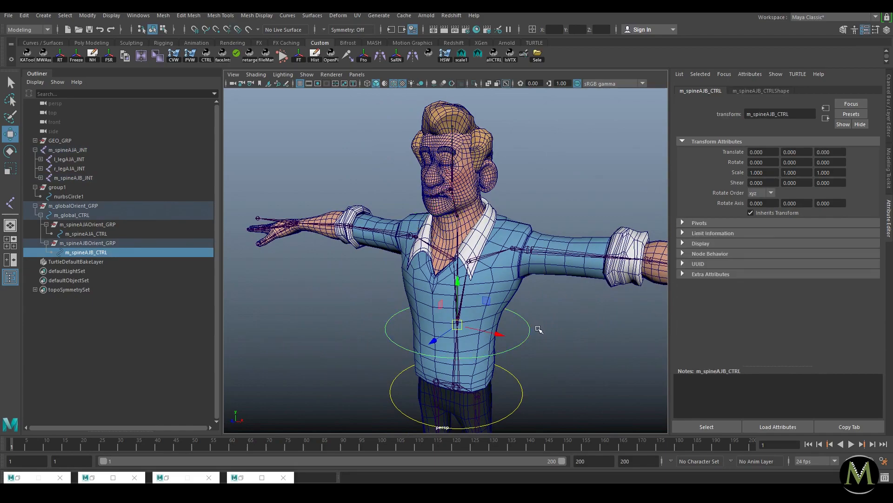
left_click(456, 211)
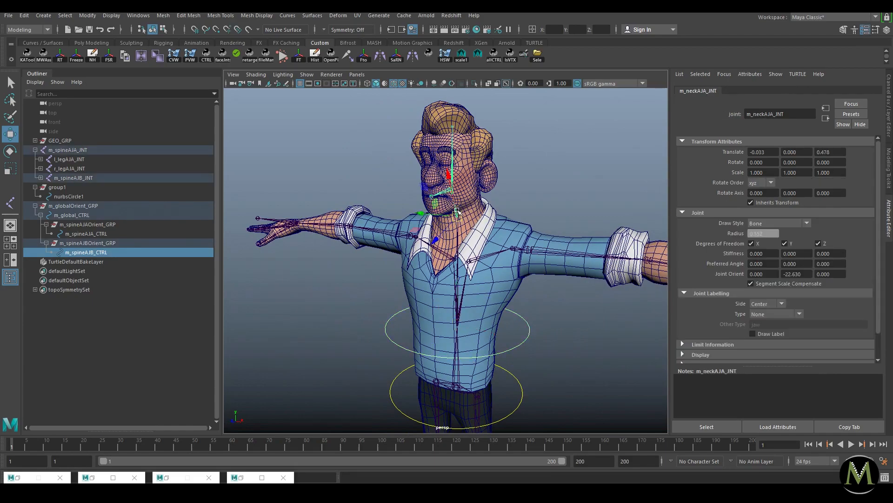
left_click(553, 176)
left_click(528, 331)
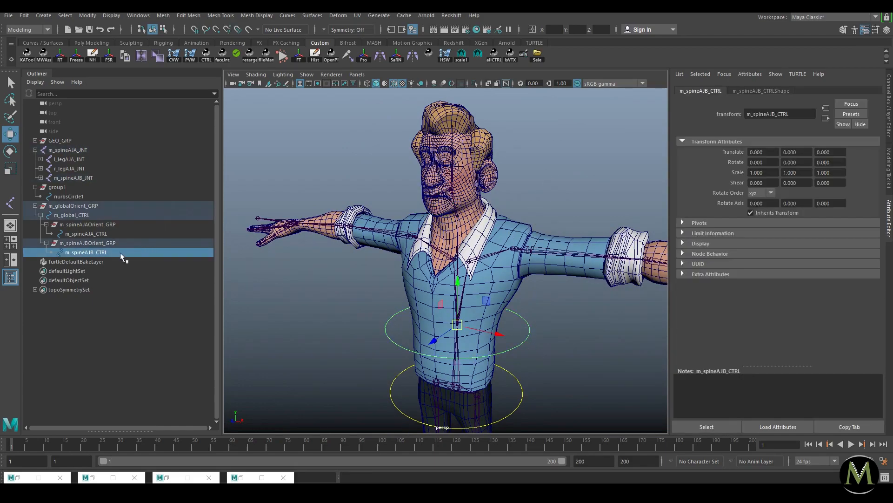
left_click(109, 244)
Step: Duplicate the chest control's orient group and snap the copy onto the neck joint
key("ctrl+d")
right_click_drag(479, 176, 500, 135, "alt")
middle_click_drag(500, 135, 450, 206, "alt")
key("v")
left_click_drag(529, 176, 482, 186, "alt")
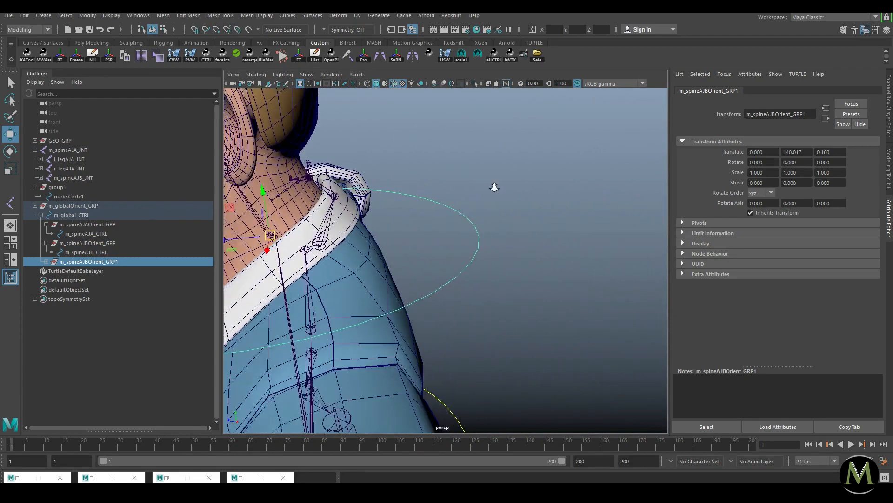
right_click_drag(507, 186, 425, 184, "alt")
middle_click_drag(446, 186, 518, 187, "alt")
Step: Shrink the copied ring's CVs to fit the neck and raise them slightly
key("ctrl+1")
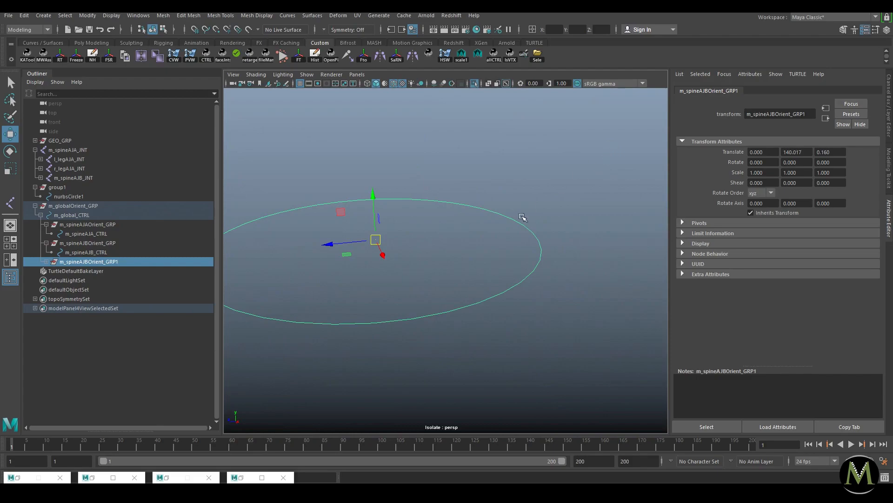
left_click(537, 237)
right_click_drag(581, 253, 496, 223, "alt")
right_click_drag(479, 260, 449, 259)
left_click_drag(582, 145, 228, 334)
key("r")
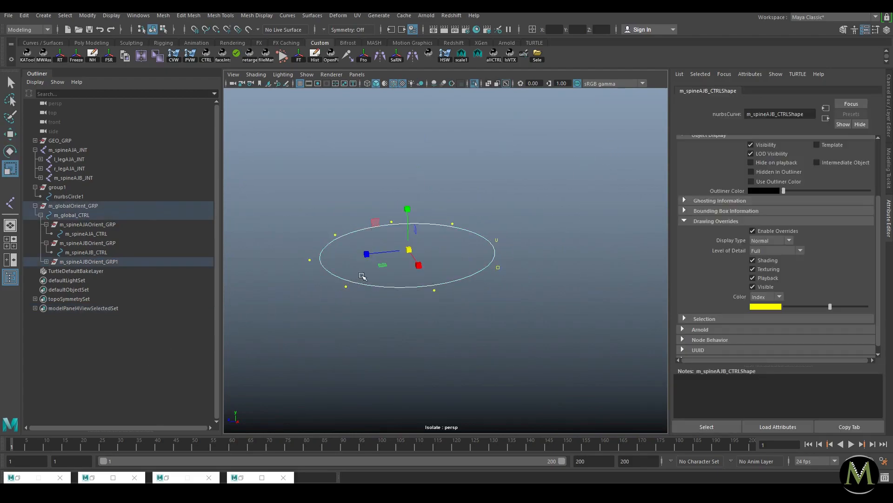
left_click_drag(409, 249, 364, 269)
key("ctrl+1")
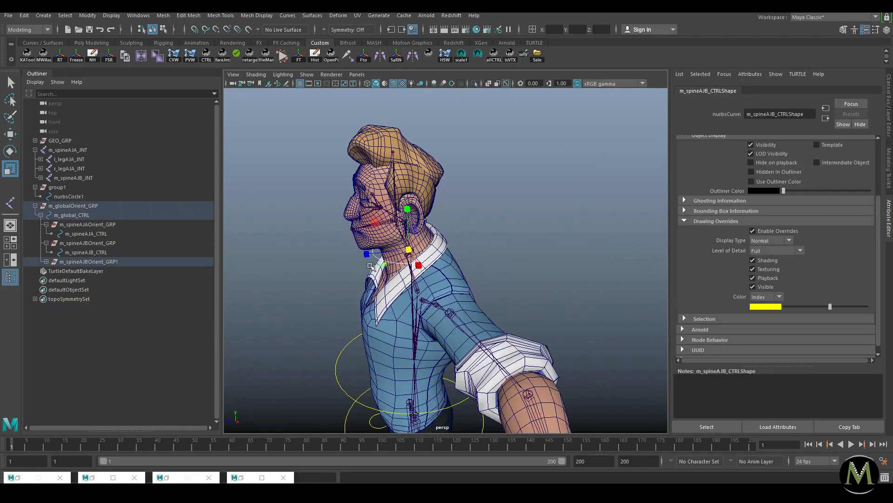
key("e")
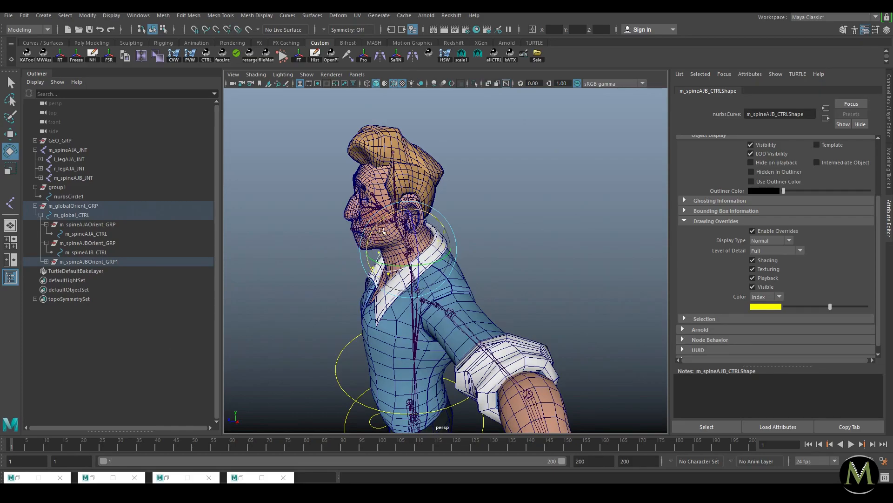
key("w")
left_click_drag(407, 215, 407, 207)
key("F8")
key("F8")
Step: Inspect the neck joint from several angles and select the new neck control ring
left_click(490, 219)
left_click_drag(490, 223, 513, 210, "alt")
scroll(502, 208, "up", 5)
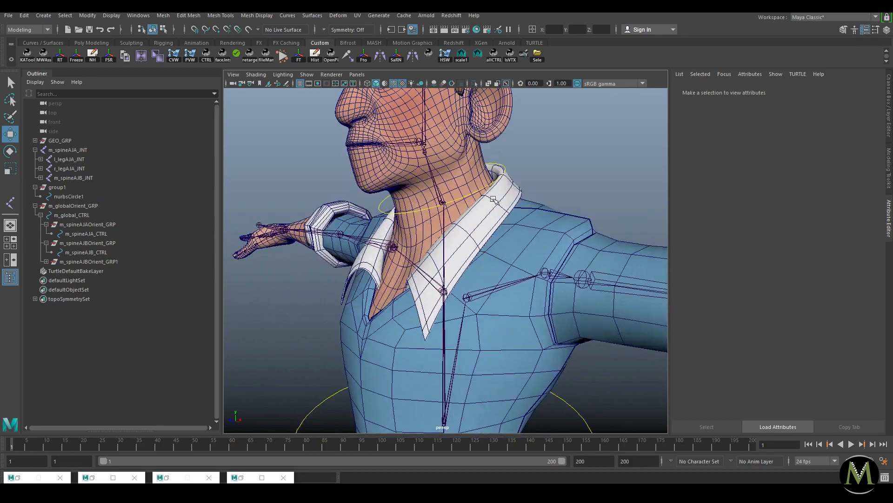
left_click(429, 181)
scroll(438, 186, "up", 4)
left_click_drag(458, 189, 458, 238, "alt")
right_click_drag(464, 246, 413, 245, "alt")
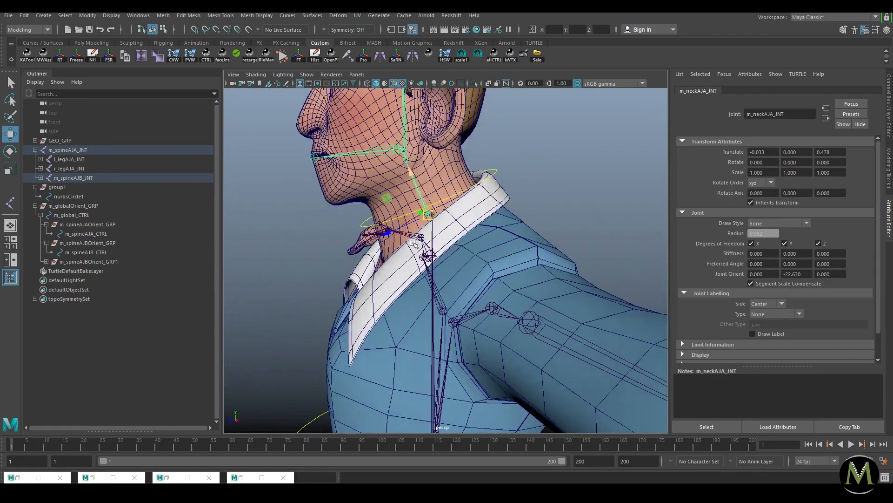
left_click_drag(413, 245, 451, 235, "alt")
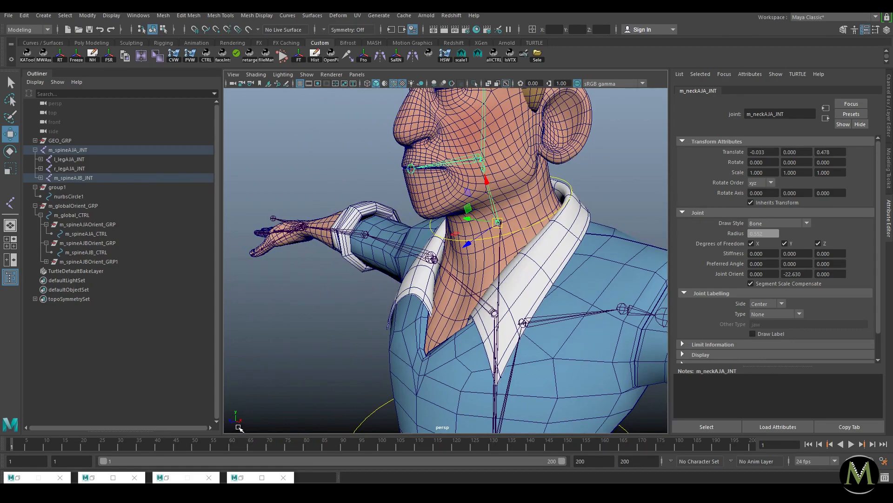
left_click_drag(429, 311, 458, 307, "alt")
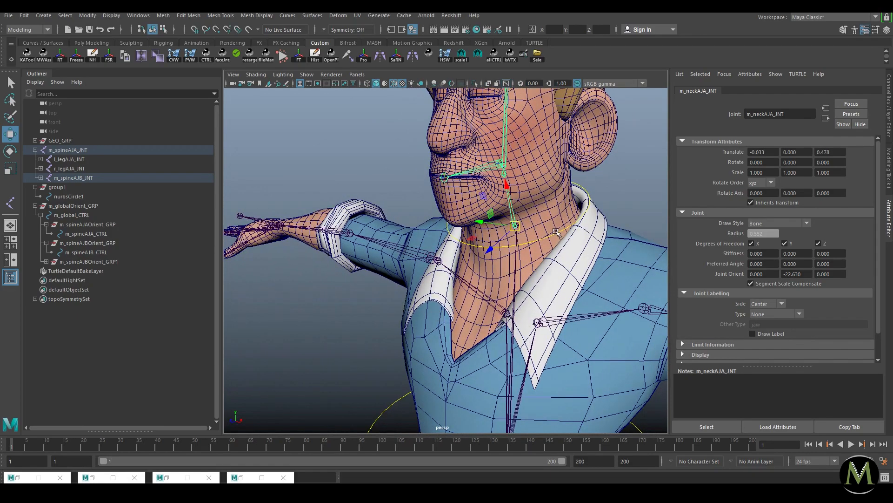
left_click(556, 232)
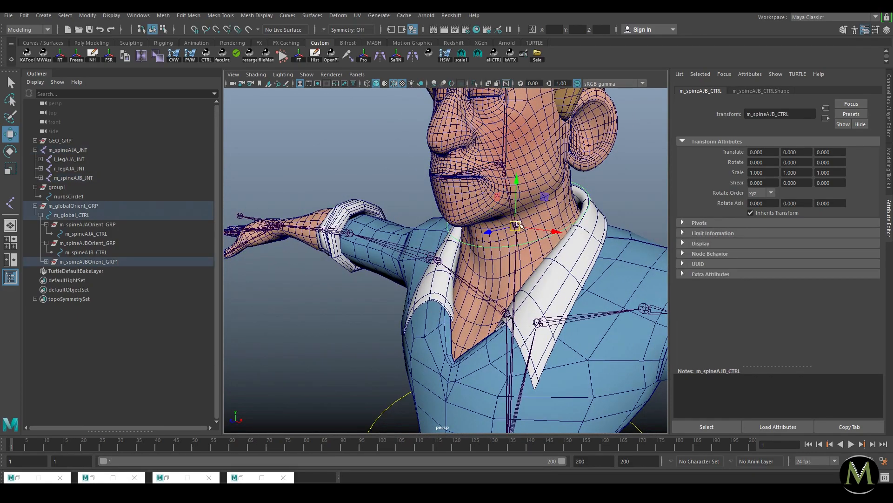
Step: Isolate the m_globalOrient_GRP controls and test-rotate the three spine control rings
left_click_drag(554, 235, 471, 240, "alt")
right_click_drag(577, 241, 286, 255, "alt")
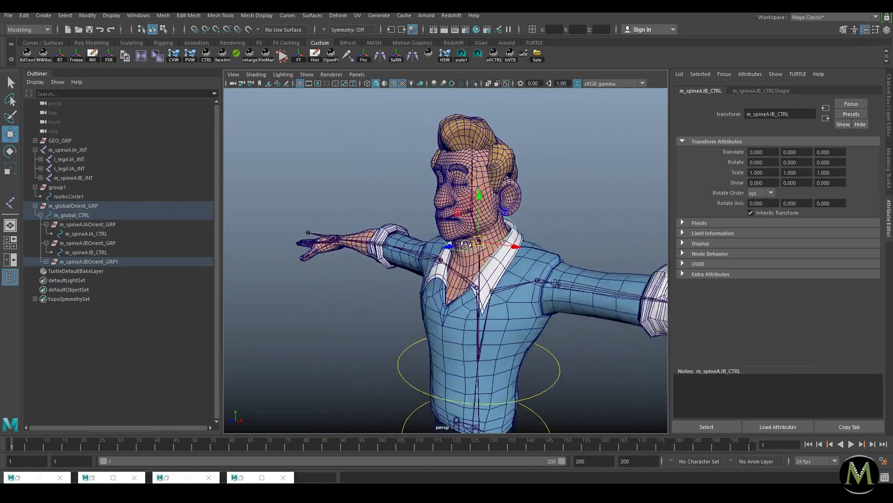
left_click_drag(286, 255, 327, 258, "alt")
left_click(80, 205)
key("ctrl+1")
right_click_drag(558, 251, 457, 248, "alt")
left_click_drag(477, 221, 453, 344)
key("e")
left_click_drag(455, 262, 442, 308)
key("ctrl+z")
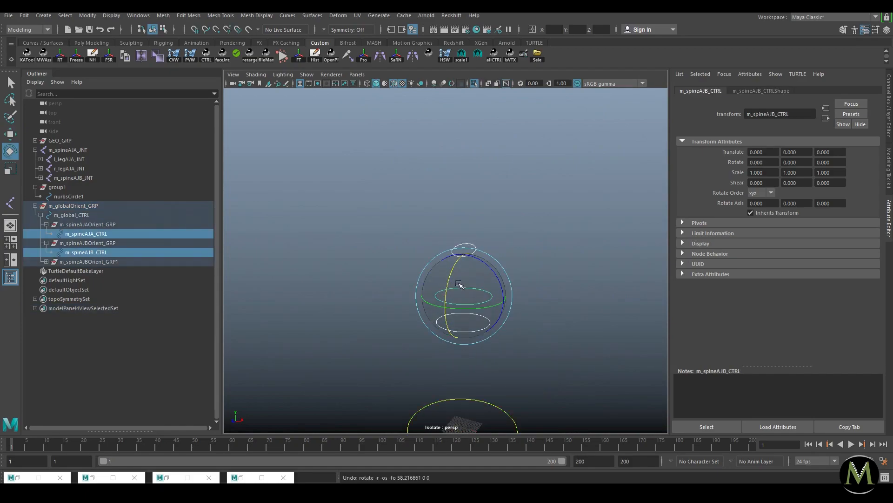
left_click(506, 196)
left_click_drag(492, 293, 430, 334)
left_click_drag(448, 279, 451, 373)
key("ctrl+z")
key("w")
key("e")
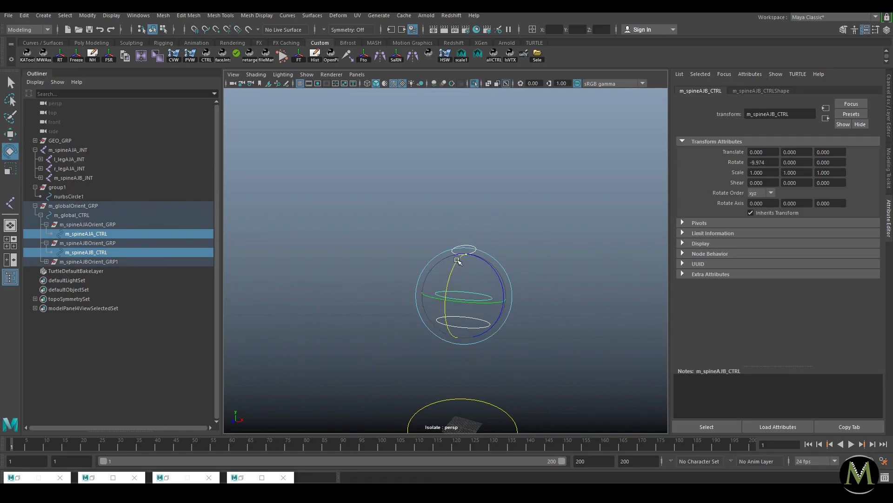
left_click(505, 199)
left_click_drag(505, 200, 480, 266, "alt")
key("ctrl+1")
right_click_drag(481, 267, 519, 232, "alt")
key("w")
left_click(519, 239)
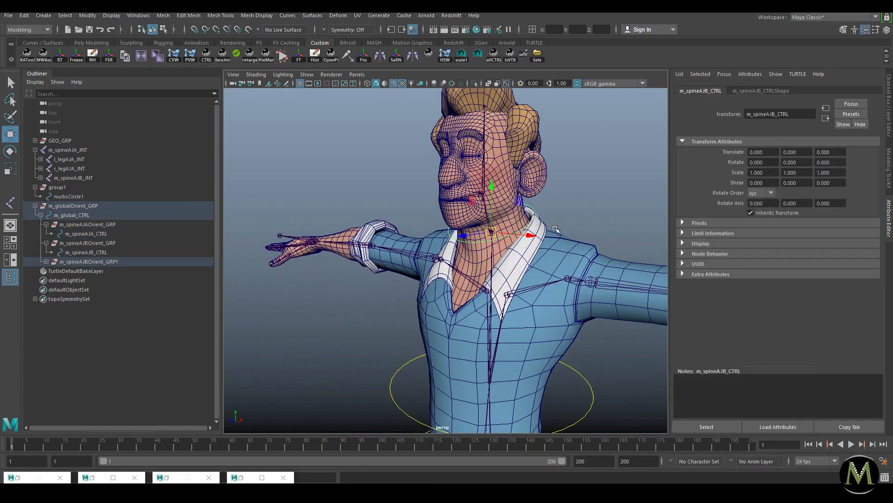
left_click_drag(486, 244, 397, 198, "alt")
right_click_drag(397, 198, 470, 173, "alt")
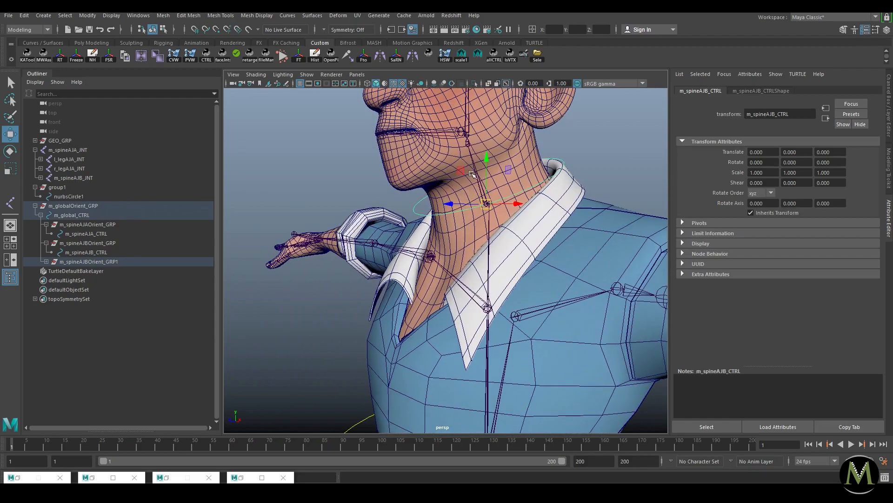
left_click(477, 171)
left_click(588, 146)
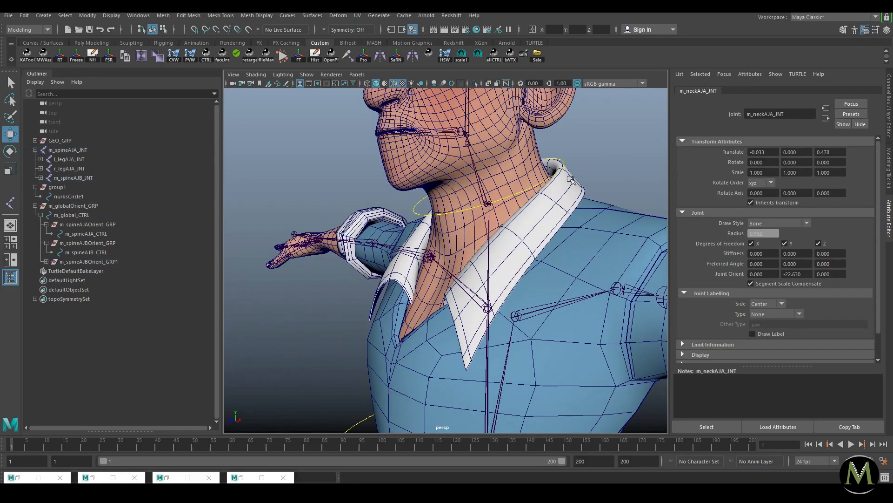
right_click_drag(526, 205, 495, 224, "alt")
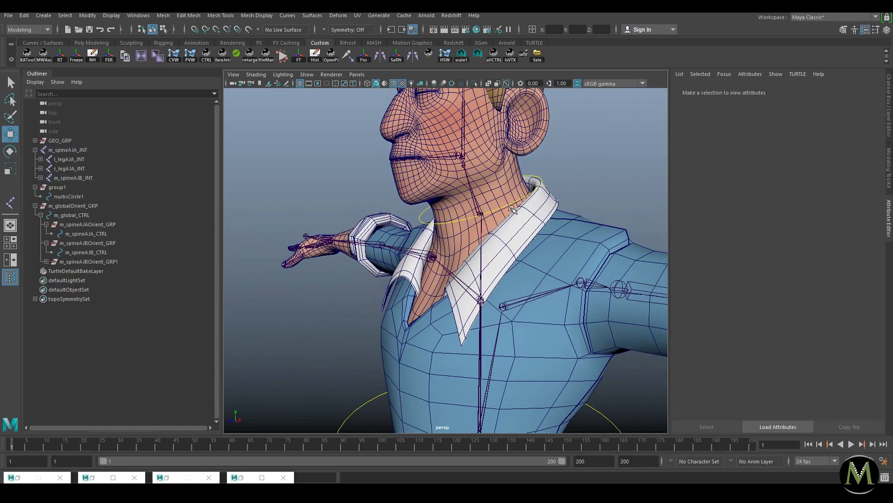
left_click(513, 208)
left_click_drag(549, 189, 541, 206, "alt")
right_click_drag(541, 206, 587, 214, "alt")
left_click(474, 170)
right_click_drag(475, 170, 368, 220, "alt")
left_click(460, 341)
left_click_drag(474, 336, 516, 333, "alt")
right_click_drag(596, 344, 499, 342, "alt")
left_click_drag(499, 349, 488, 307, "alt")
right_click_drag(488, 306, 584, 327, "alt")
middle_click_drag(577, 303, 546, 248, "alt")
right_click_drag(547, 248, 473, 282, "alt")
left_click_drag(497, 283, 564, 174, "alt")
left_click(564, 173)
middle_click_drag(564, 174, 549, 227, "alt")
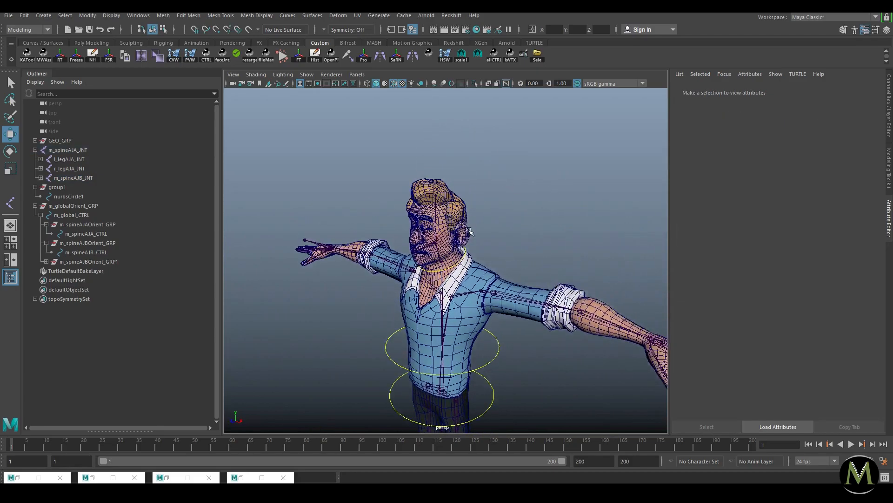
right_click_drag(410, 233, 502, 242, "alt")
left_click_drag(503, 242, 510, 243, "alt")
right_click_drag(416, 229, 467, 257, "alt")
left_click(390, 205)
left_click(407, 237)
left_click(521, 191)
left_click(468, 218)
left_click(46, 262)
left_click(50, 261)
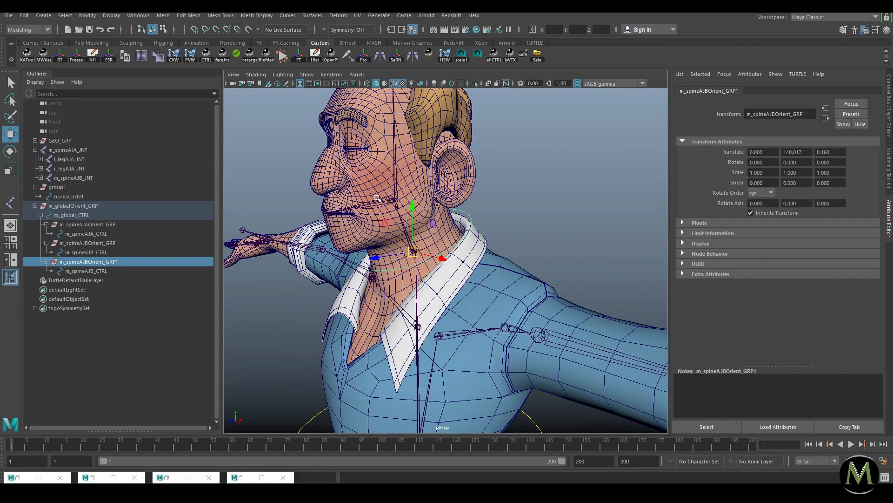
left_click(394, 198)
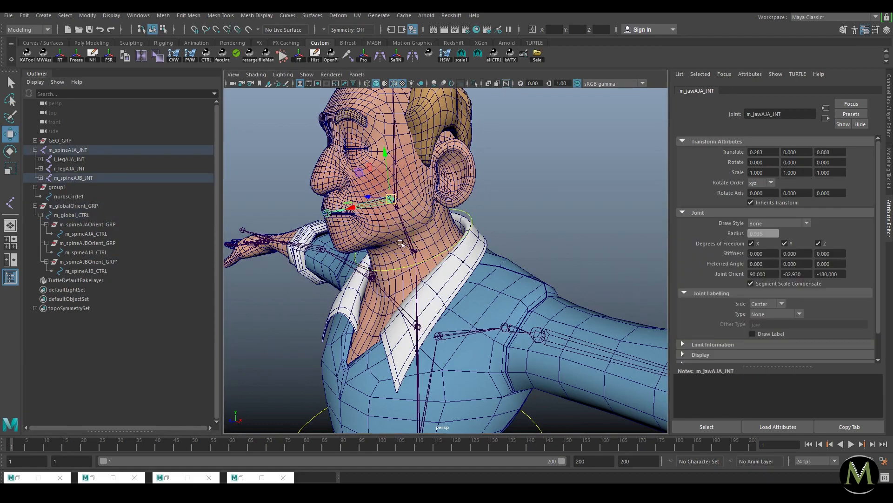
Step: Select the neck joint, then the spine orient group and the jaw joint, orbiting toward the head's profile
left_click(406, 230)
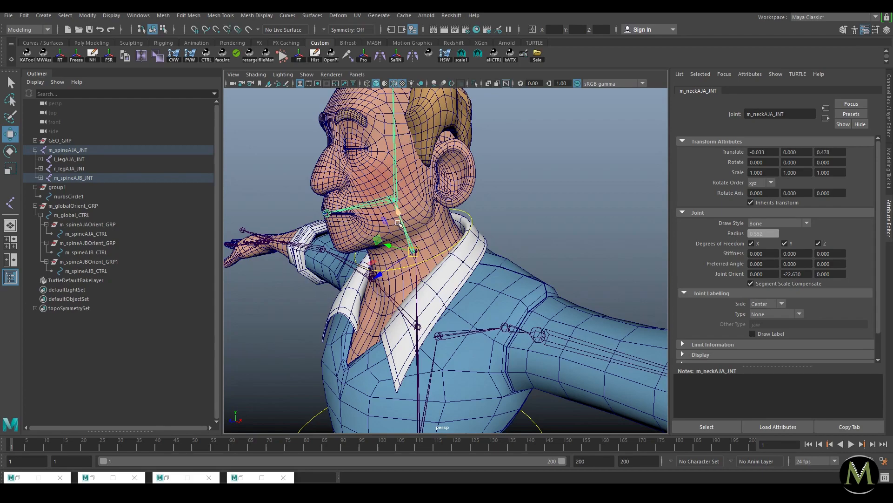
left_click(415, 274)
left_click(107, 261)
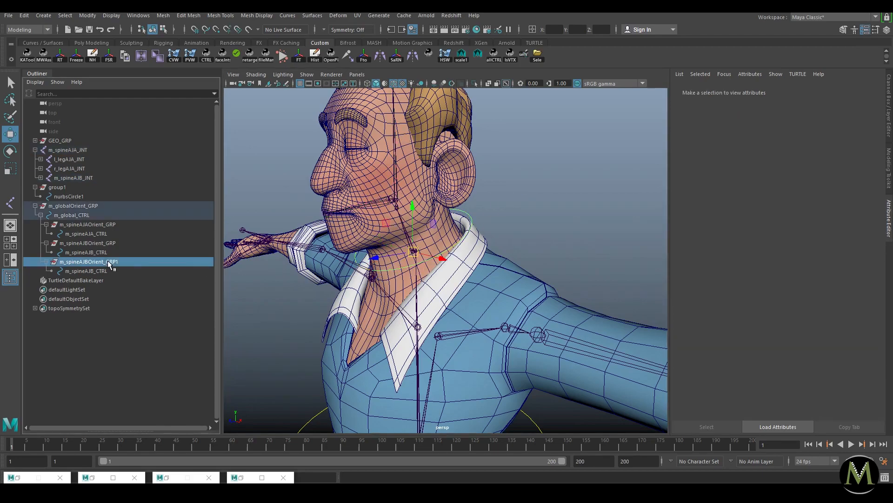
left_click(525, 210)
left_click_drag(404, 213, 411, 212, "alt")
left_click(400, 203)
right_click_drag(418, 215, 485, 228, "alt")
left_click_drag(484, 227, 460, 222, "alt")
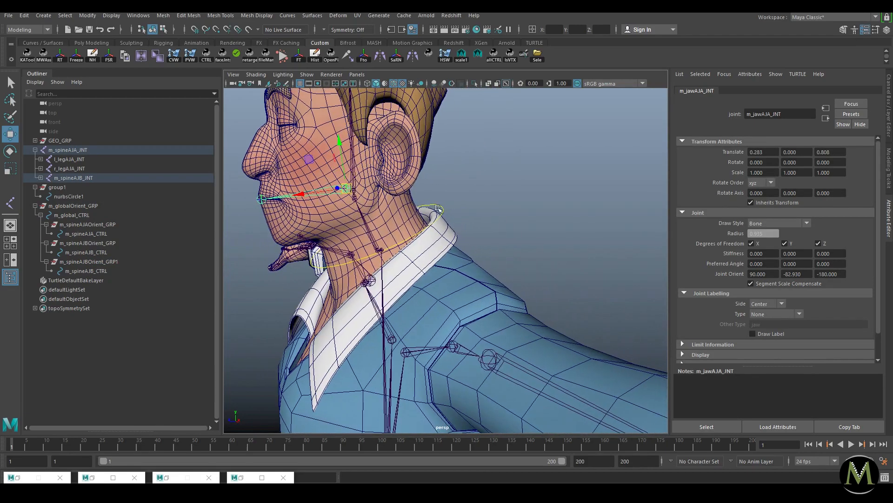
left_click(450, 208)
Step: Zoom in on the neck control ring and select the neck joint, turning the head toward the camera
left_click(443, 209)
right_click_drag(403, 210, 485, 242, "alt")
left_click(403, 204)
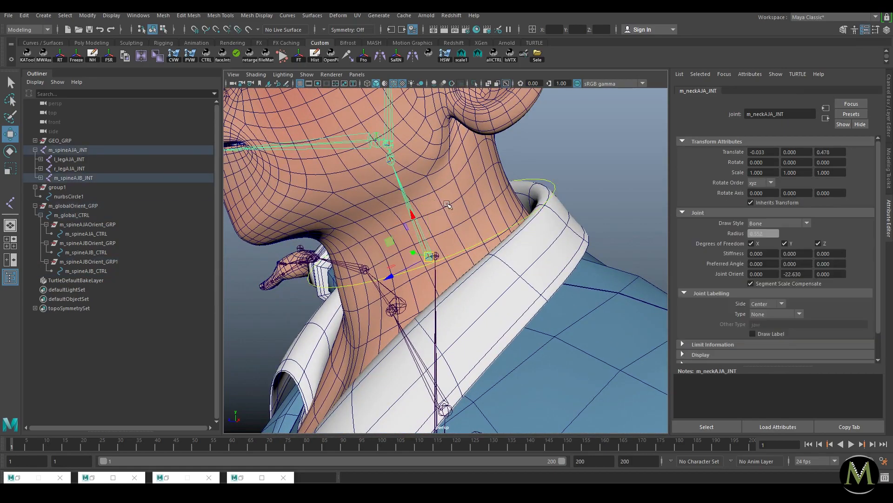
scroll(401, 218, "down", 5)
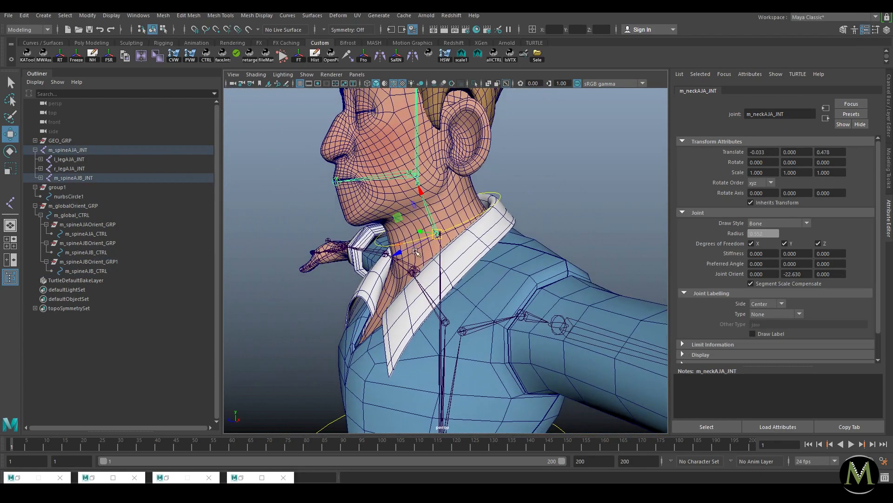
left_click_drag(386, 214, 425, 221, "alt")
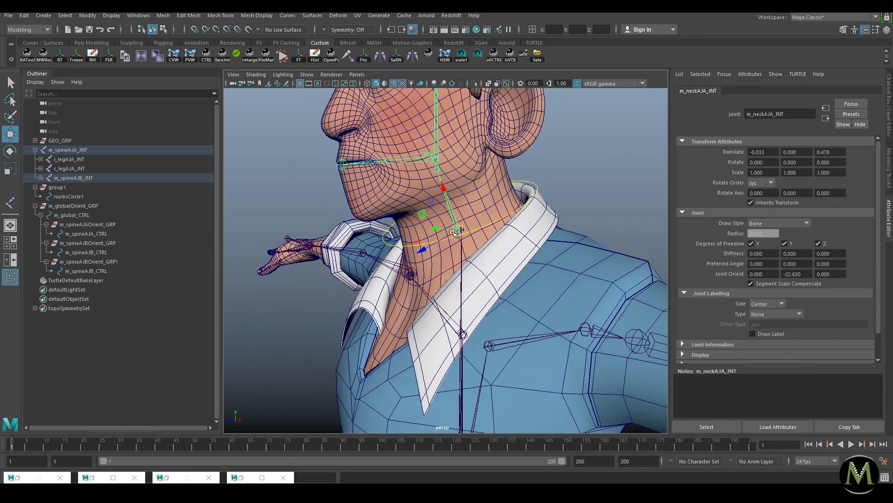
Step: Unparent the head joint m_headAJA_JNT to the world with Shift+P, then reselect the neck joint
left_click(565, 178)
left_click_drag(442, 201, 472, 206)
left_click(413, 161)
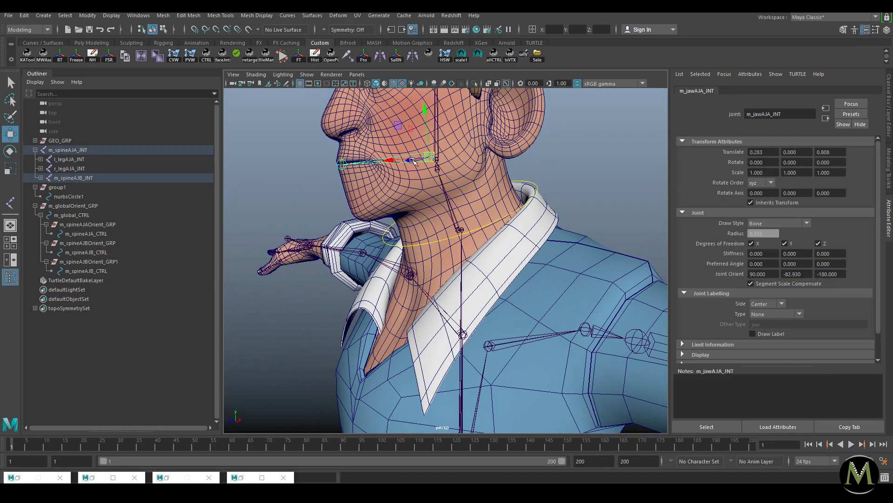
left_click_drag(441, 204, 462, 199)
left_click(438, 136)
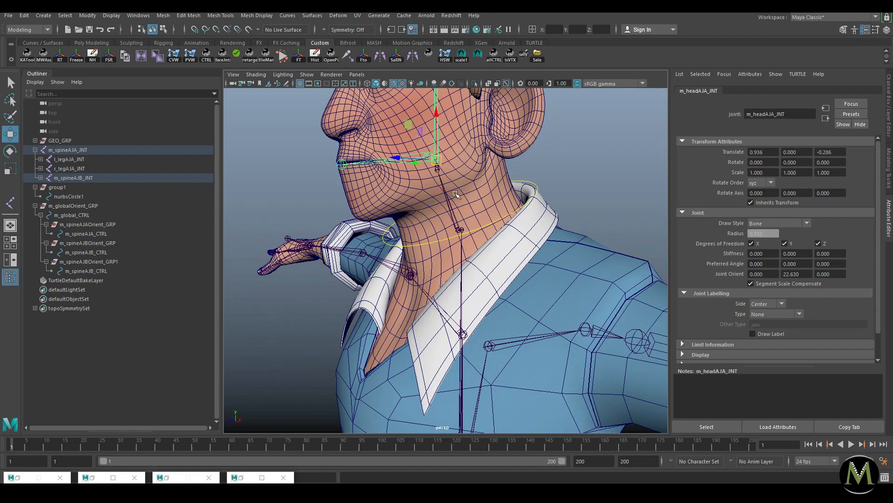
key("shift+p")
left_click(448, 194)
mouse_move(476, 216)
right_mouse_down("alt")
mouse_move(501, 225)
mouse_move(489, 221)
right_mouse_up("alt")
key("space")
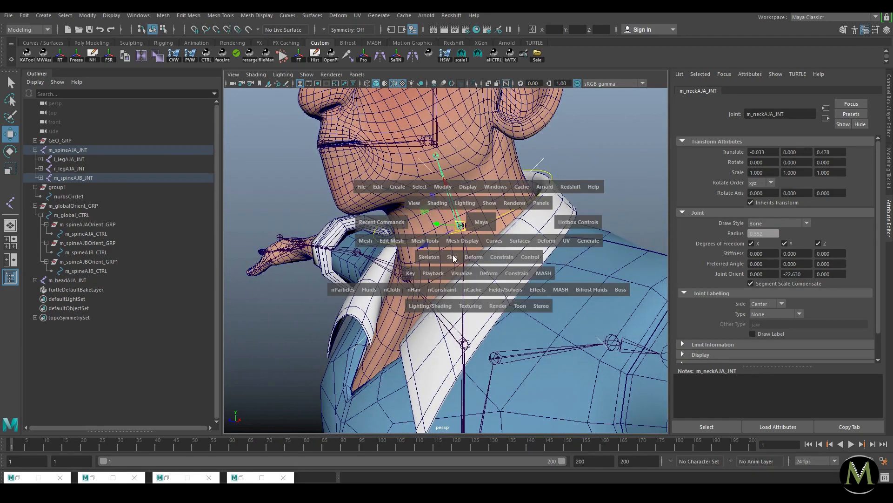
Step: Open the Orient Joint options, then test-rotate the upper spine control and undo the rotation
left_click(439, 257)
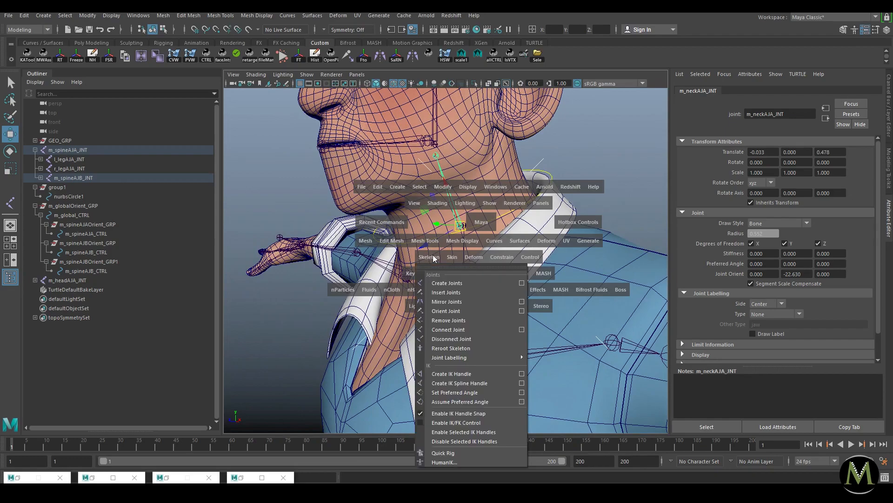
left_click(523, 310)
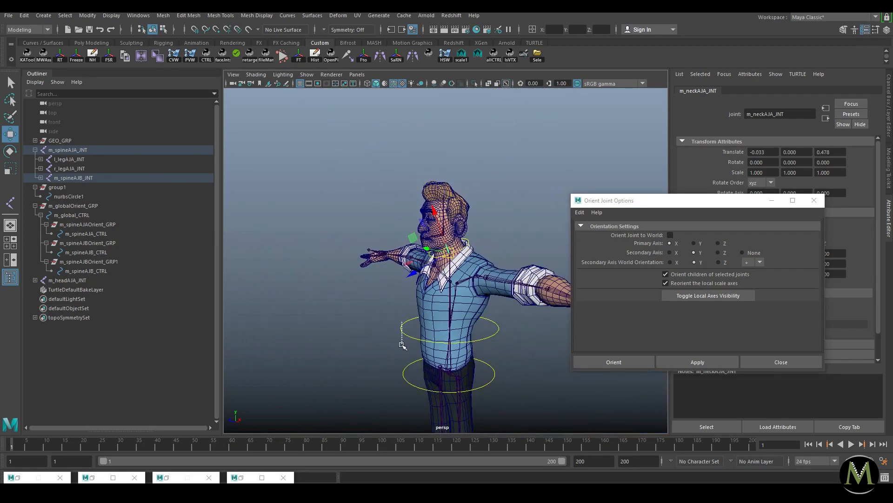
left_click(402, 328)
key("e")
left_click_drag(431, 293, 421, 306)
key("ctrl+z")
key("w")
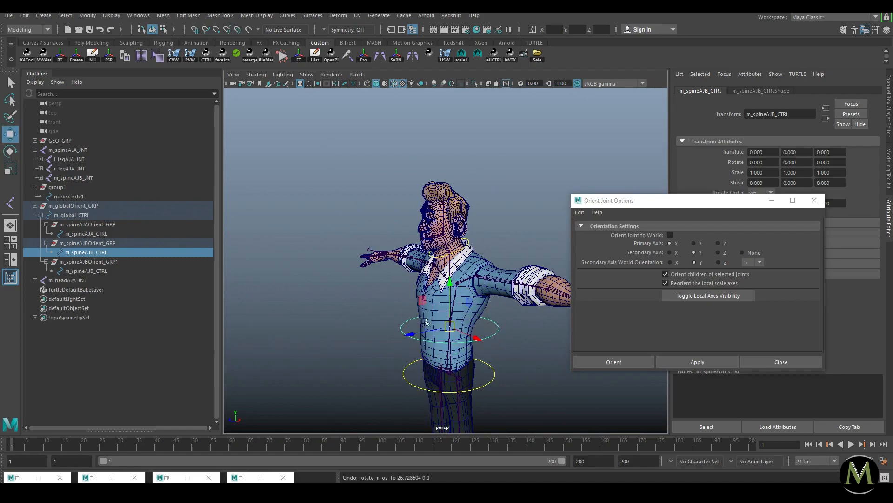
Step: Orient m_neckAJA_JNT with Y as primary axis and Z as secondary axis
scroll(488, 321, "up", 10)
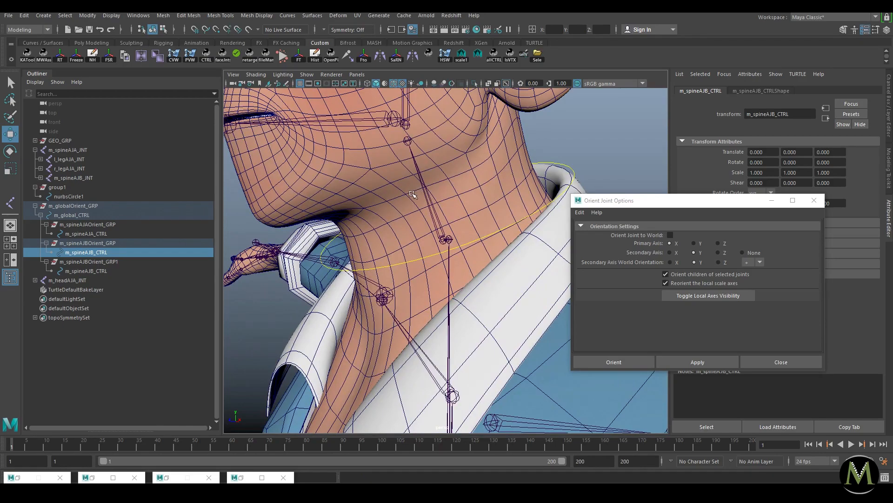
left_click(440, 227)
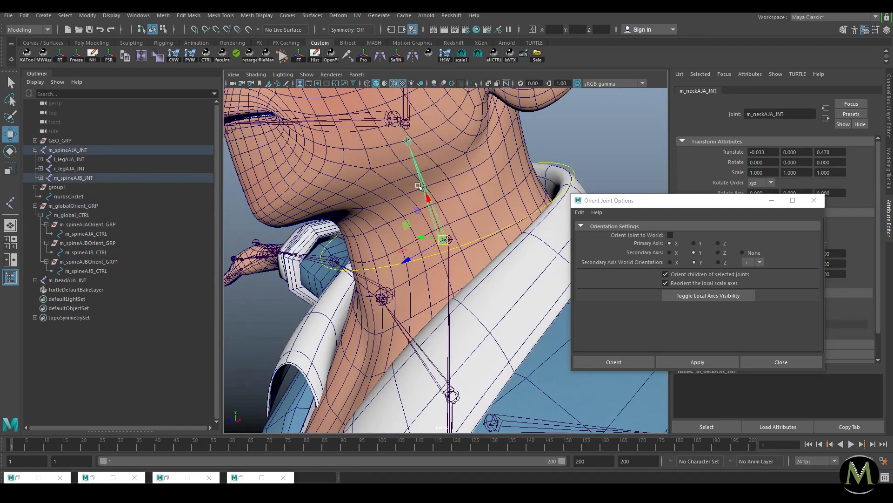
left_click(694, 243)
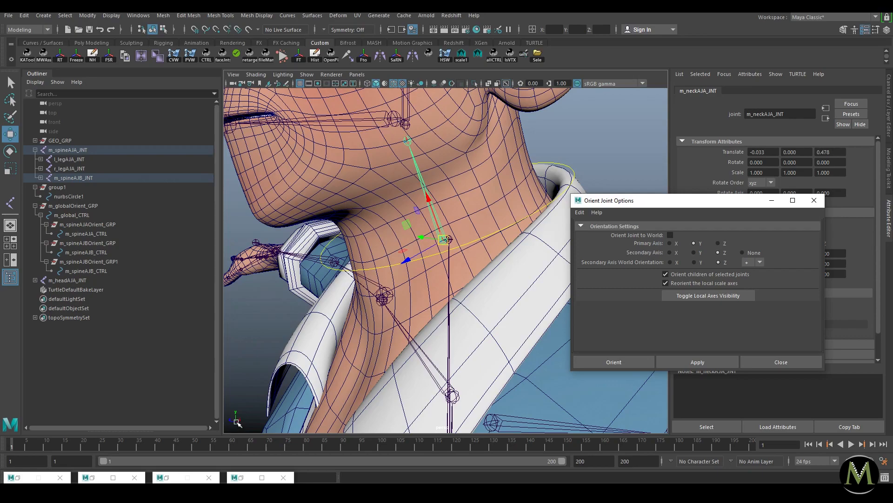
left_click(711, 361)
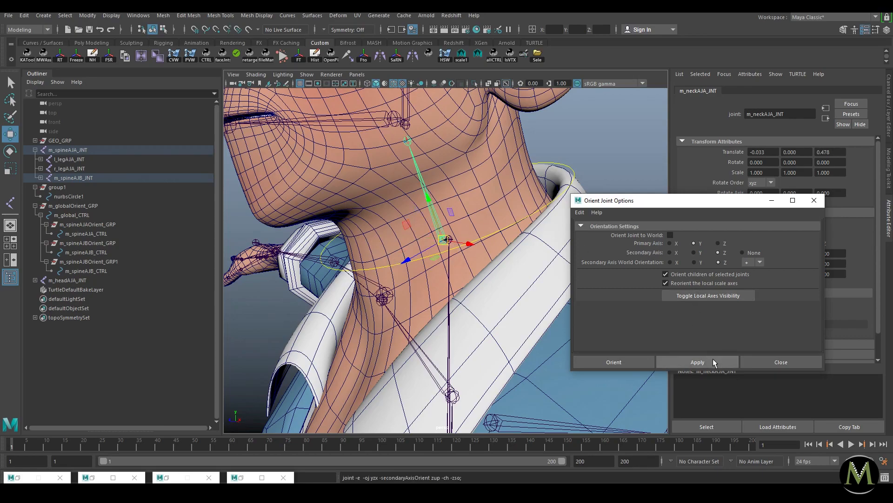
Step: Select the neck control curve, the group m_spineAJBOrient_GRP1 and the neck joint
left_click(572, 170)
right_click_drag(440, 221, 372, 247, "alt")
left_click(115, 263)
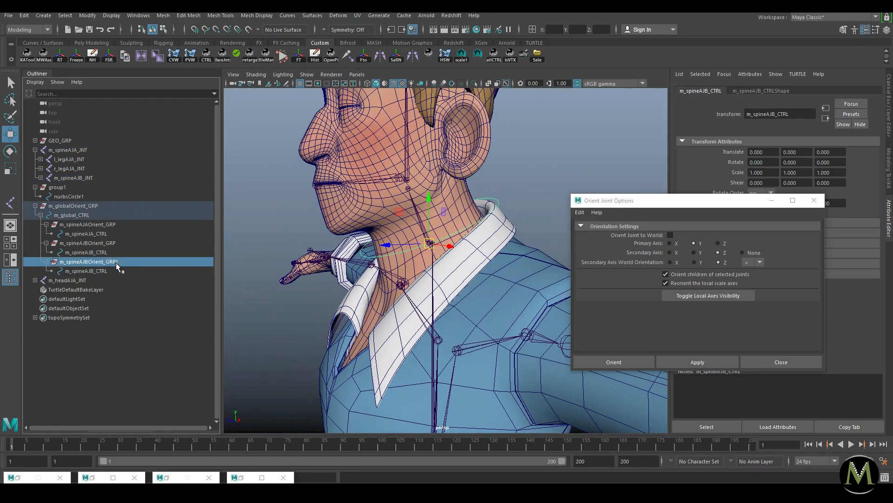
left_click(423, 222)
Step: Rename the duplicated control to m_neckAJA_CTRL
left_click(772, 200)
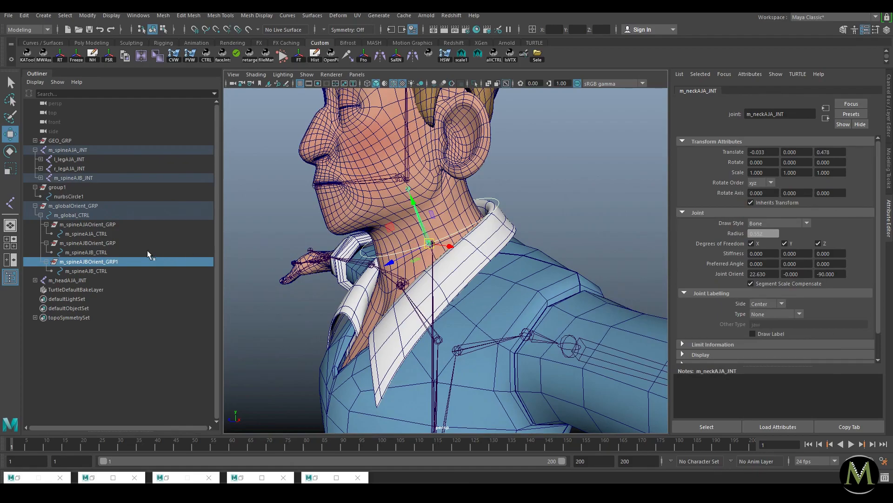
left_click(93, 261)
right_click_drag(402, 224, 422, 220, "alt")
left_click_drag(455, 234, 404, 238, "alt")
left_click(93, 270)
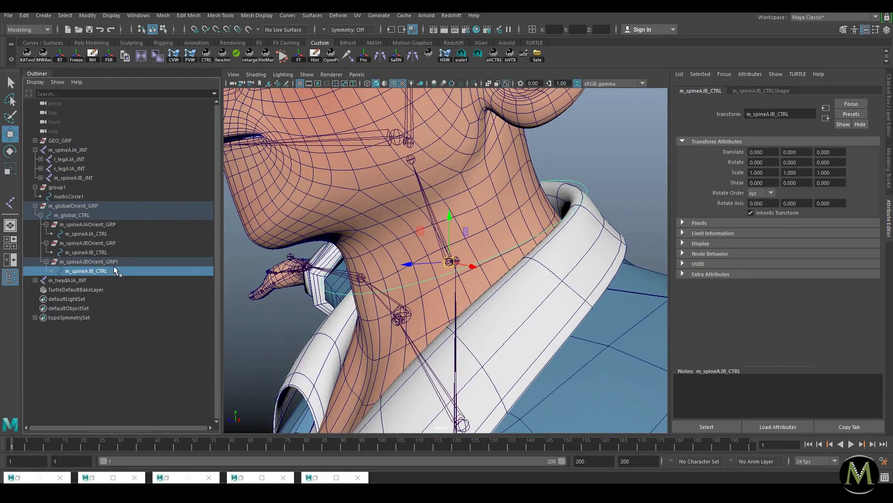
double_click(117, 270)
left_click_drag(70, 271, 89, 271)
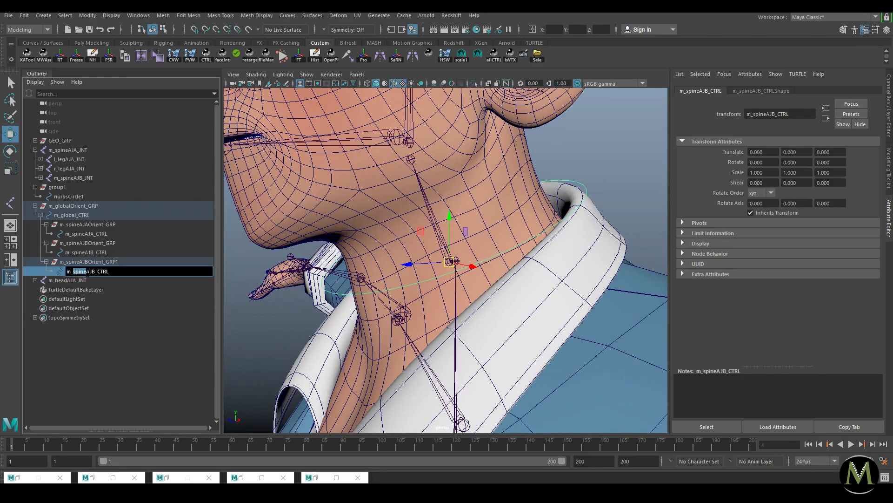
type("ne")
key("BackSpace")
type("A")
key("Return")
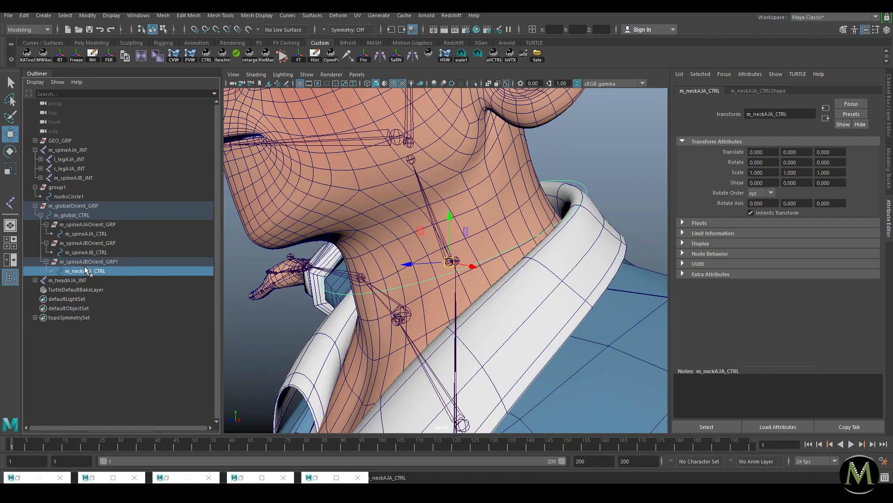
Step: Rename the duplicated orient group to m_neckAJAOrient_GRP
left_click(81, 261)
double_click(81, 262)
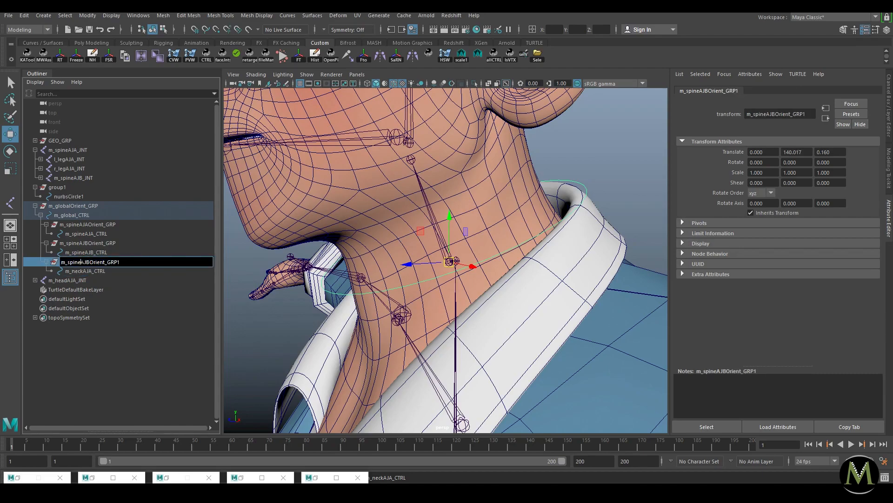
key("BackSpace")
key("BackSpace")
key("BackSpace")
key("BackSpace")
key("BackSpace")
type("neck")
key("Return")
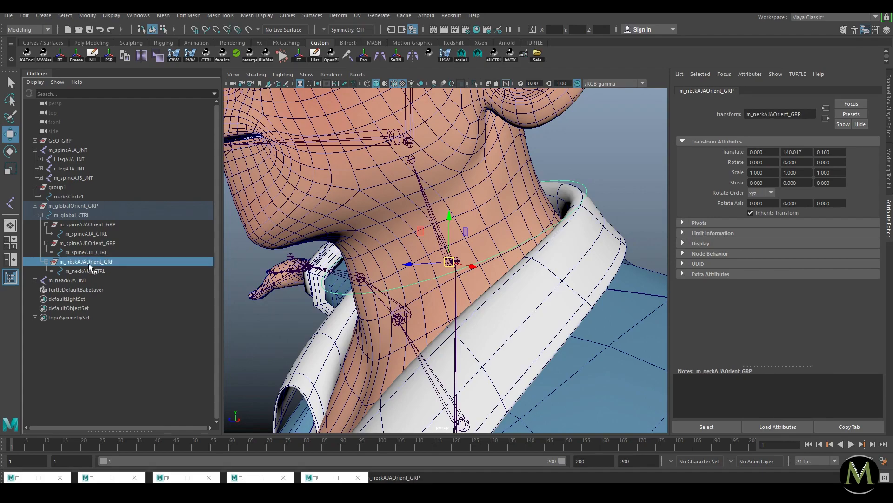
Step: Parent m_neckAJAOrient_GRP under the neck joint, set Rotate X from -22.630 to 0, and isolate the circle
left_click(106, 270)
left_click(96, 261)
left_click(441, 220, "shift")
key("p")
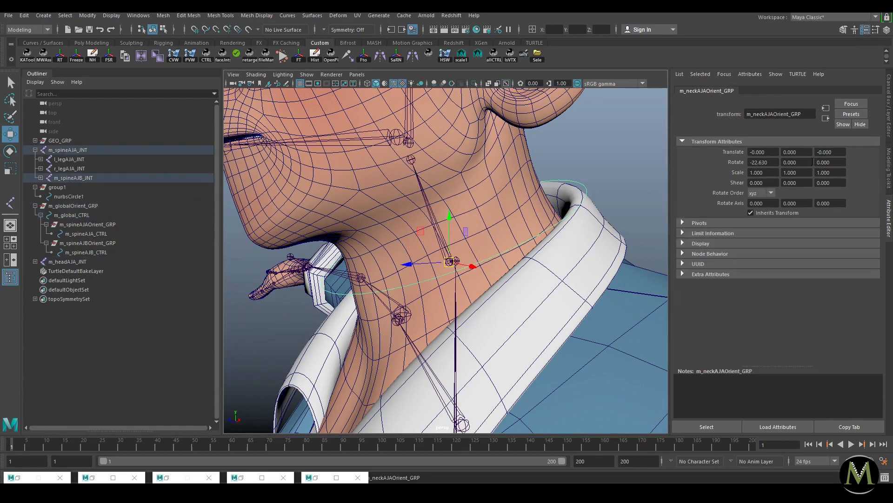
left_click_drag(773, 162, 688, 157)
type("0")
key("Return")
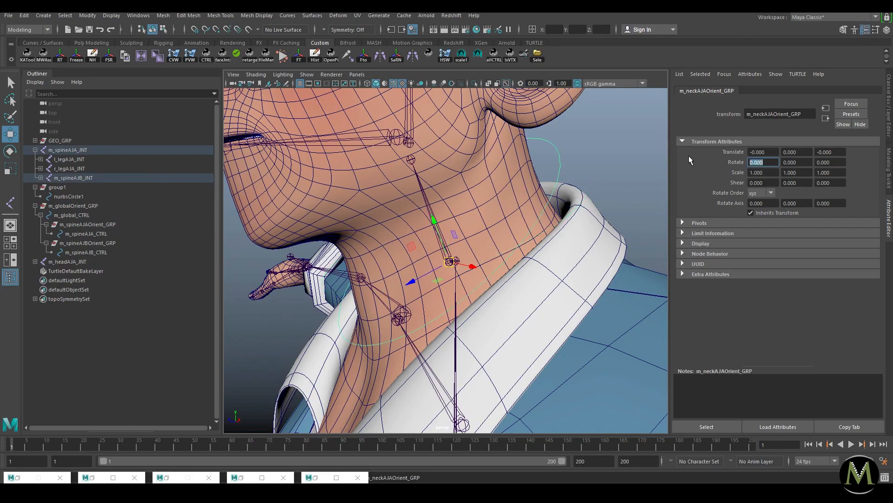
left_click_drag(504, 160, 447, 181, "alt")
scroll(447, 181, "down", 5)
key("ctrl+1")
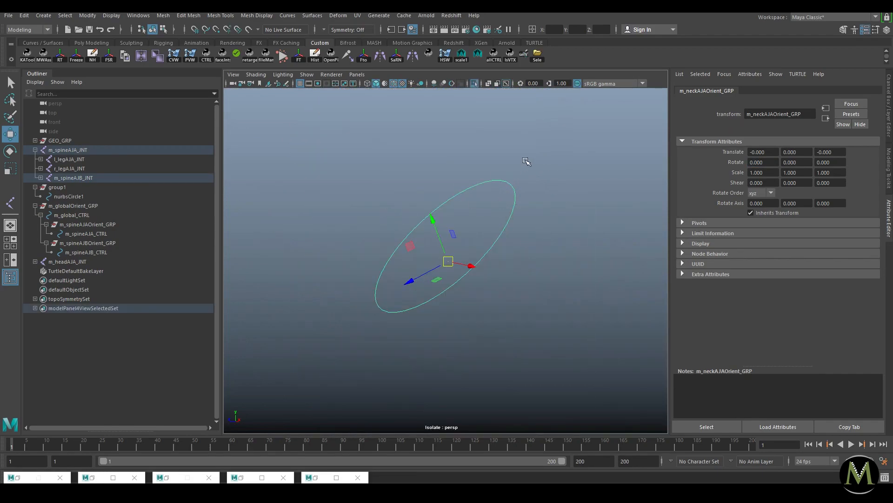
Step: Rotate all of the neck circle's CVs so the ring tilts to fit around the neck
left_click(528, 164)
left_click(512, 181)
right_click_drag(546, 167, 321, 291)
left_click_drag(580, 144, 342, 344)
key("e")
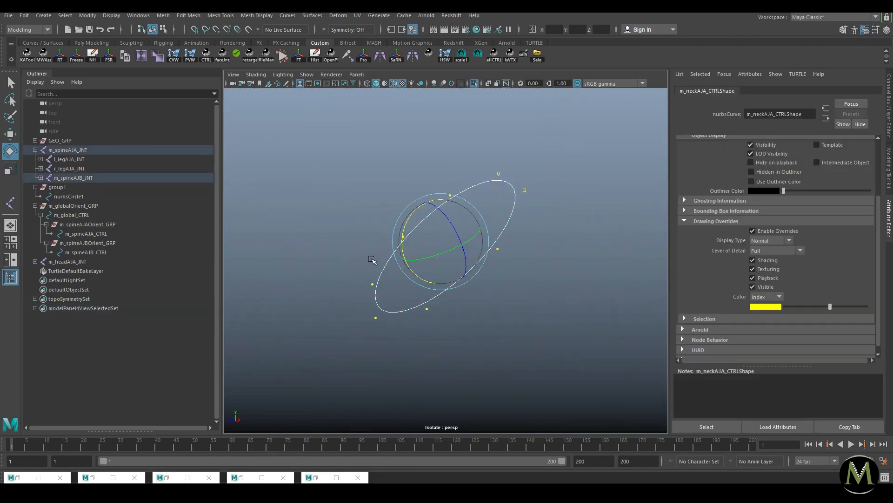
left_click_drag(403, 224, 412, 211)
key("ctrl+1")
right_click_drag(525, 210, 561, 192)
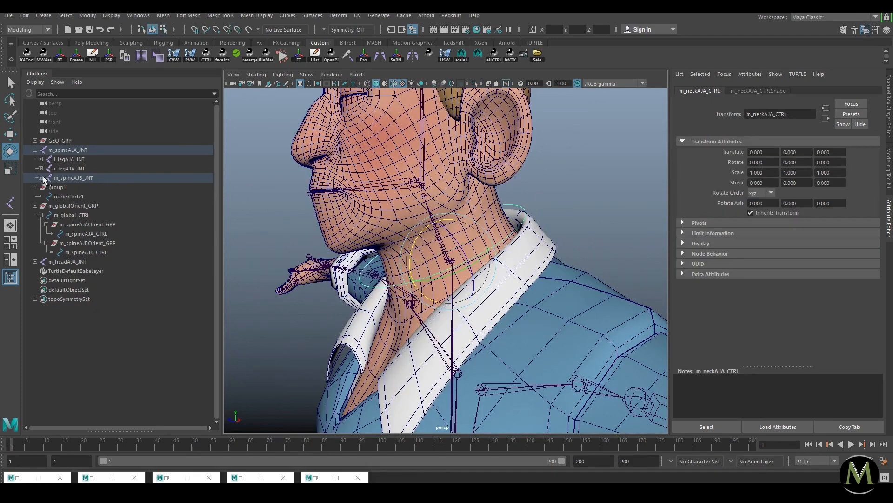
Step: Unparent m_neckAJAOrient_GRP and move it under m_spineAJB_CTRL in the Outliner
key("f")
left_click(114, 215)
key("shift+p")
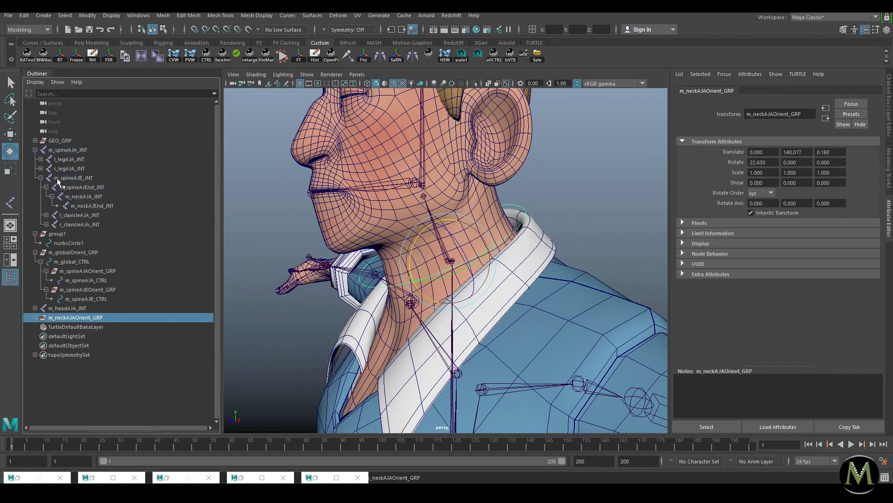
left_click(42, 178)
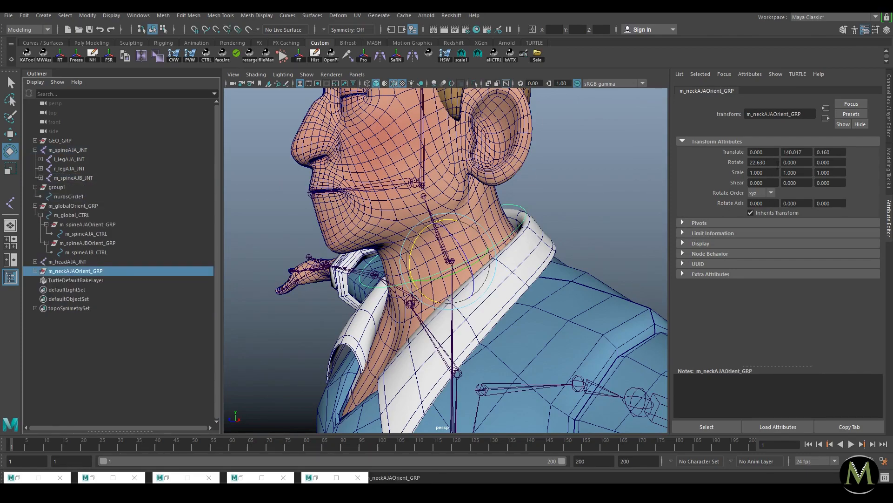
left_click_drag(465, 203, 345, 237, "alt")
key("w")
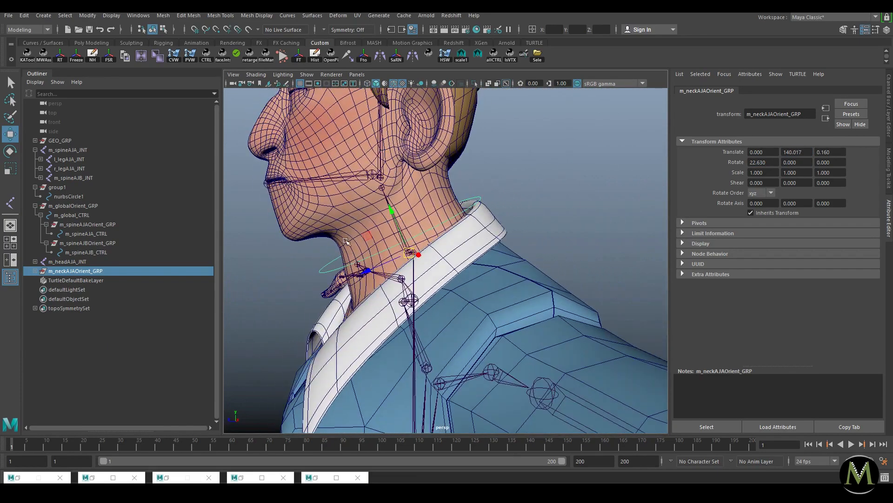
middle_click_drag(72, 271, 87, 234)
left_click(91, 252)
key("f")
left_click(77, 243)
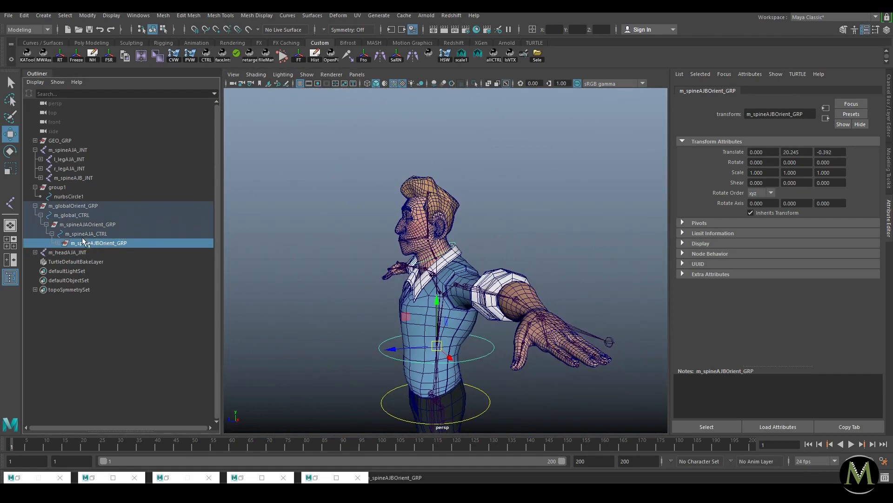
left_click(56, 243)
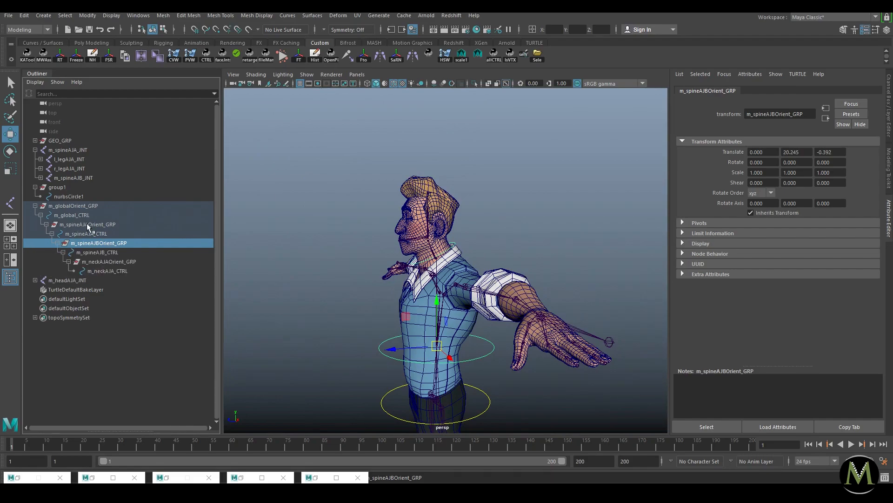
left_click(99, 234)
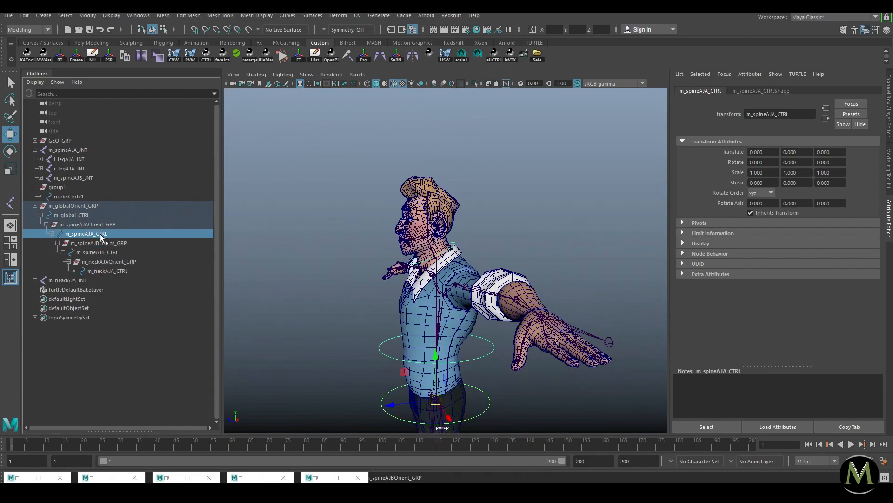
left_click(100, 243)
left_click(103, 251)
left_click(129, 261)
left_click(137, 270)
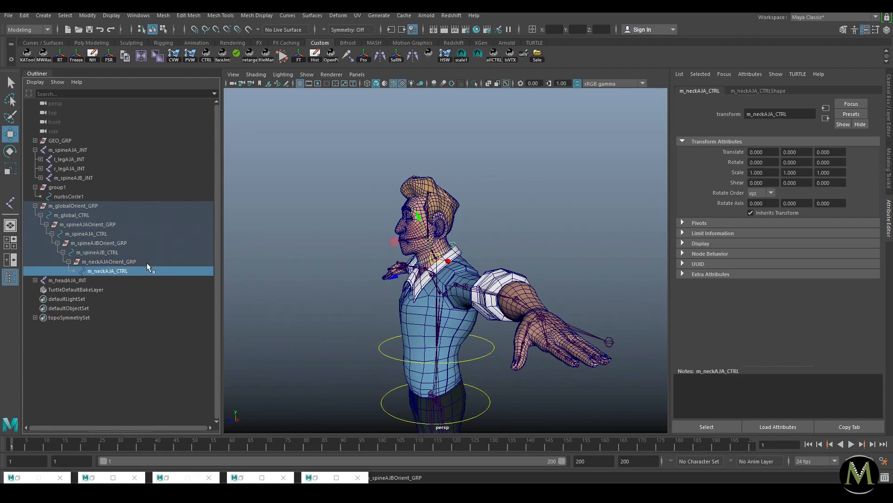
left_click(518, 214)
left_click(120, 262)
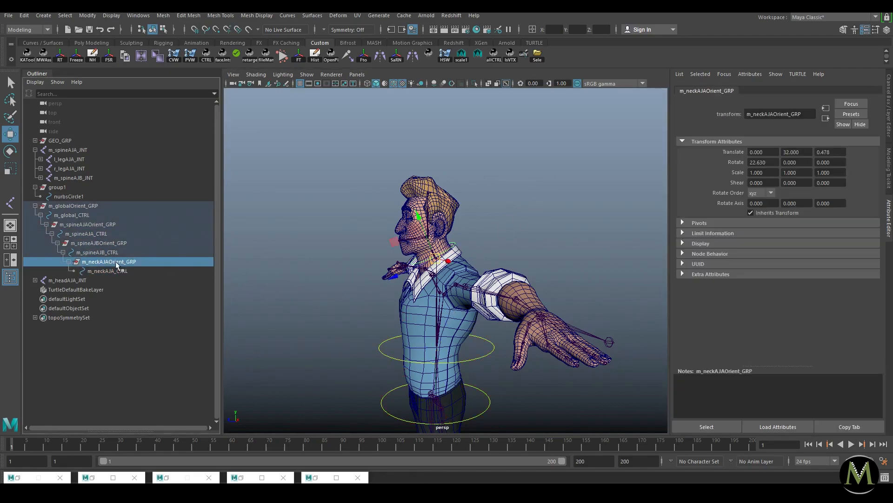
left_click_drag(767, 163, 749, 163)
left_click_drag(800, 153, 780, 154)
left_click(104, 243)
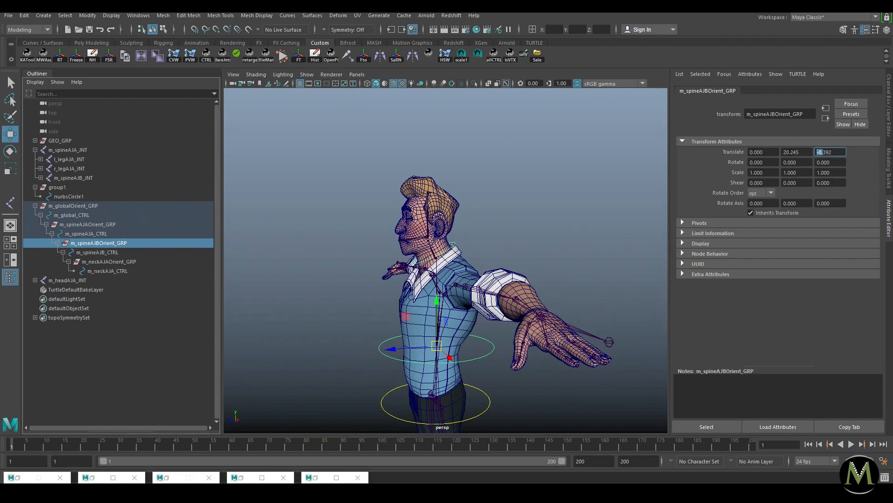
left_click(107, 252)
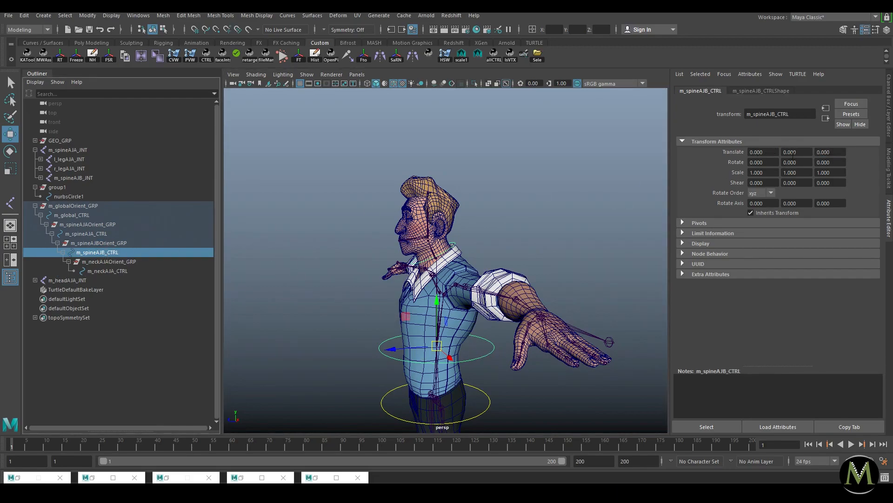
left_click(573, 203)
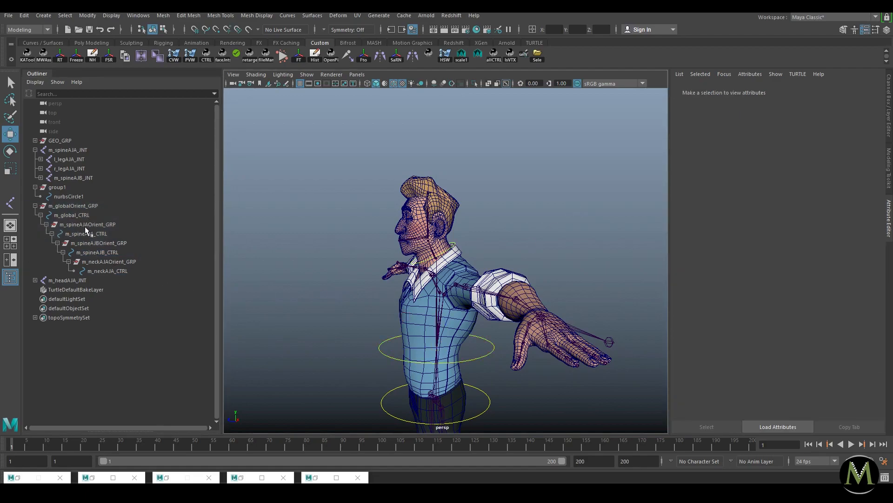
left_click(86, 233)
key("ctrl+1")
left_click(486, 342, "shift")
key("e")
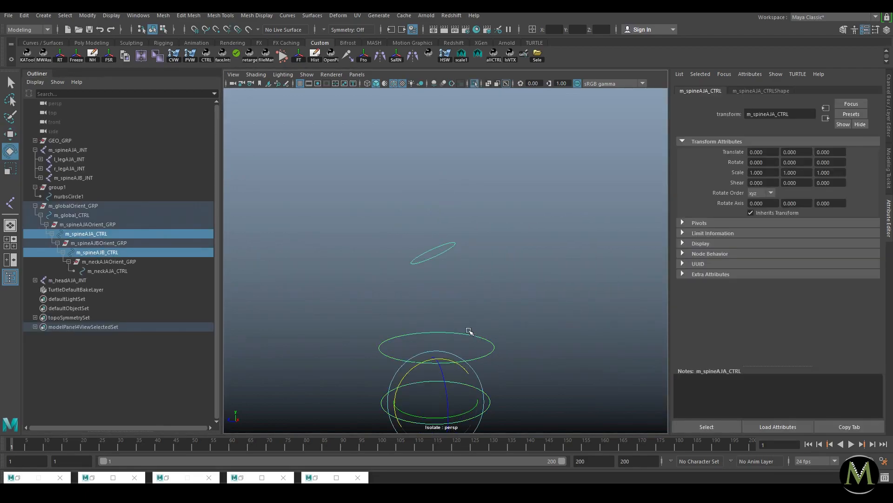
left_click(445, 247, "shift")
left_click_drag(407, 232, 394, 258)
key("ctrl+z")
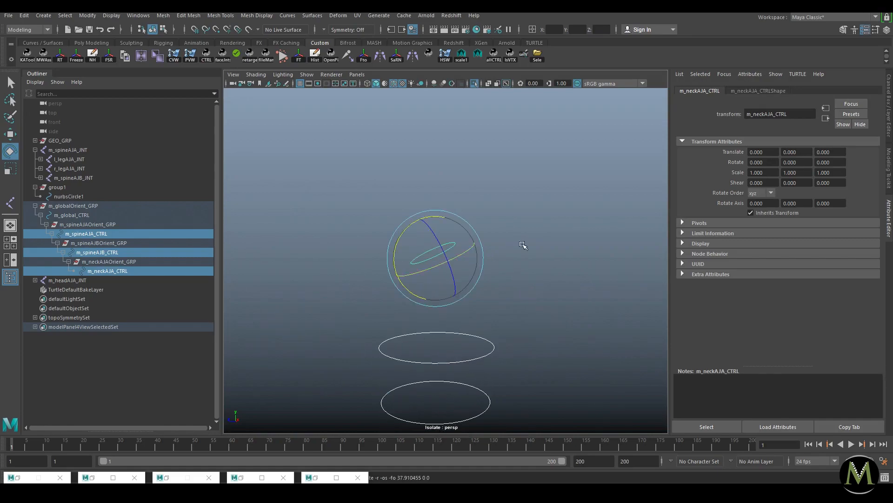
left_click_drag(770, 163, 639, 169, "ctrl")
key("ctrl+a")
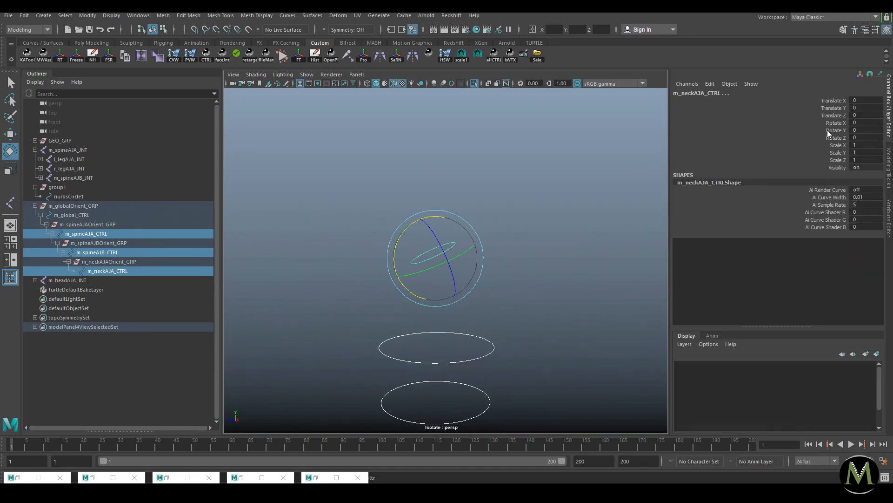
left_click(836, 122)
key("q")
middle_click_drag(614, 150, 572, 170)
key("ctrl+z")
left_click(799, 132)
key("ctrl+z")
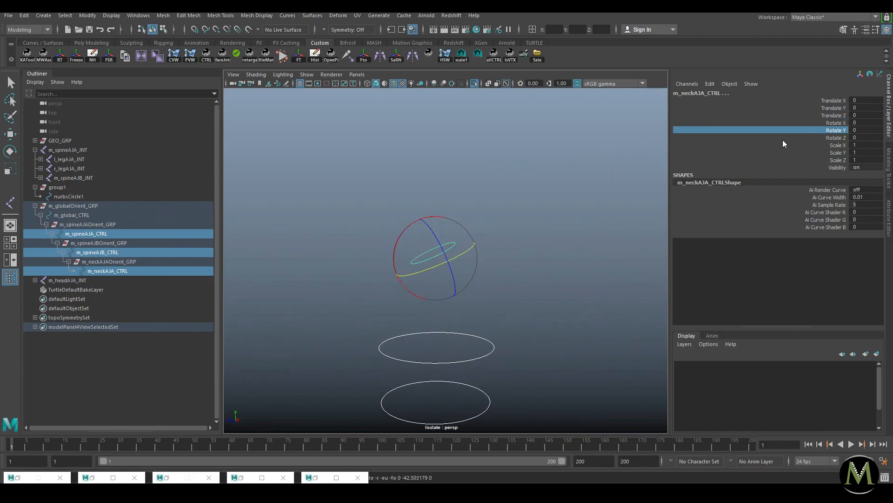
left_click(835, 137)
middle_click_drag(664, 155, 550, 185)
key("ctrl+z")
key("ctrl+1")
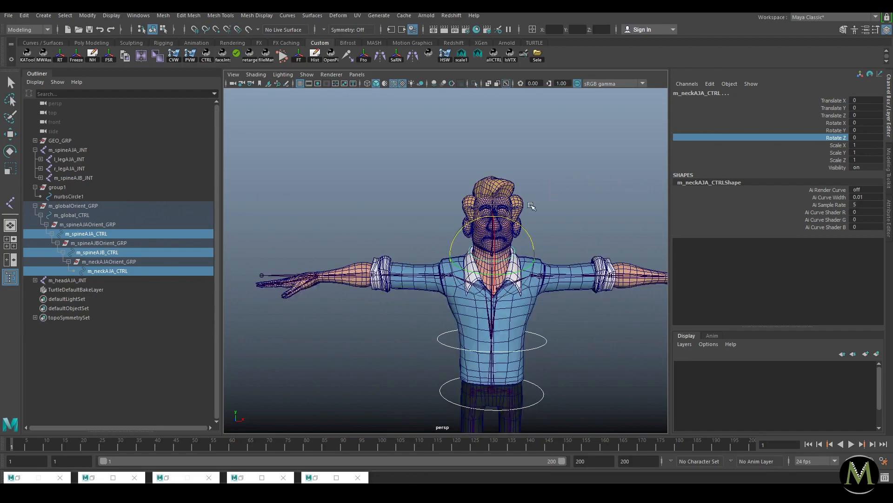
left_click_drag(533, 206, 485, 223, "alt")
scroll(480, 242, "up", 5)
key("w")
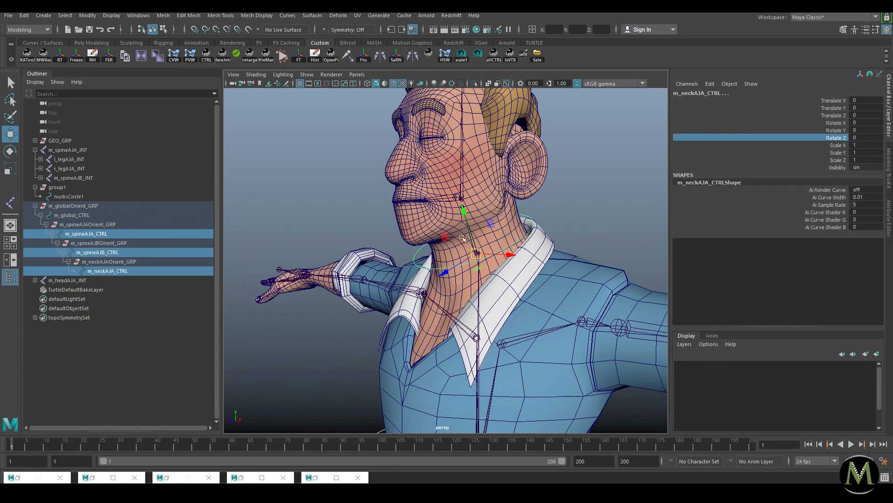
middle_click_drag(401, 222, 364, 223, "alt")
right_click_drag(364, 223, 446, 226, "alt")
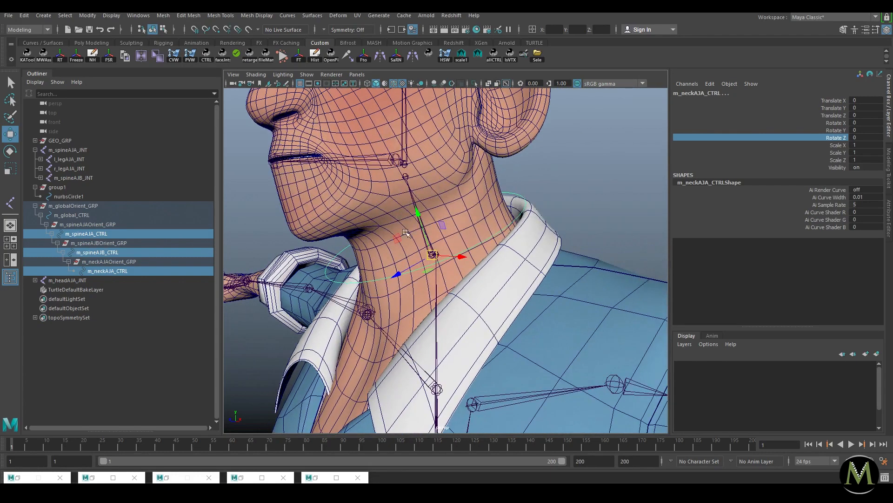
right_click_drag(528, 252, 512, 366, "alt")
middle_click_drag(512, 367, 502, 344, "alt")
left_click(502, 375)
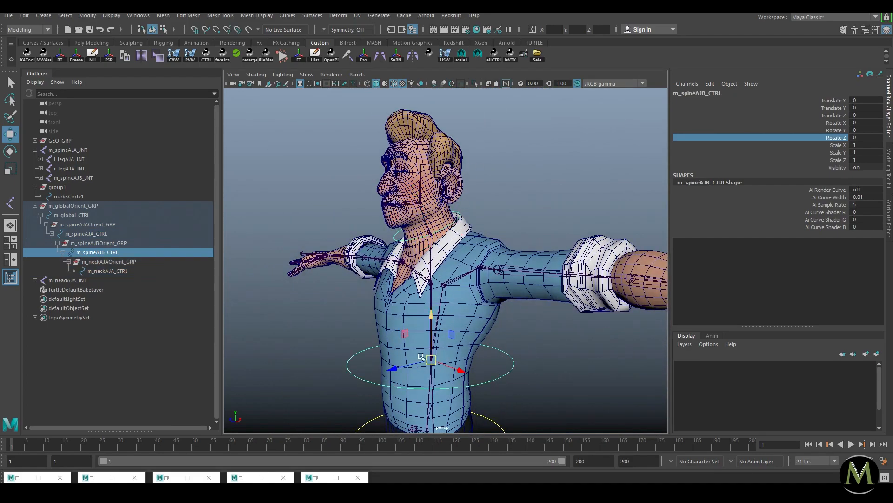
Step: Find and select m_neckAJAOrient_GRP among the spine groups in the Outliner, zooming to the neck
middle_click_drag(452, 212, 446, 237, "alt")
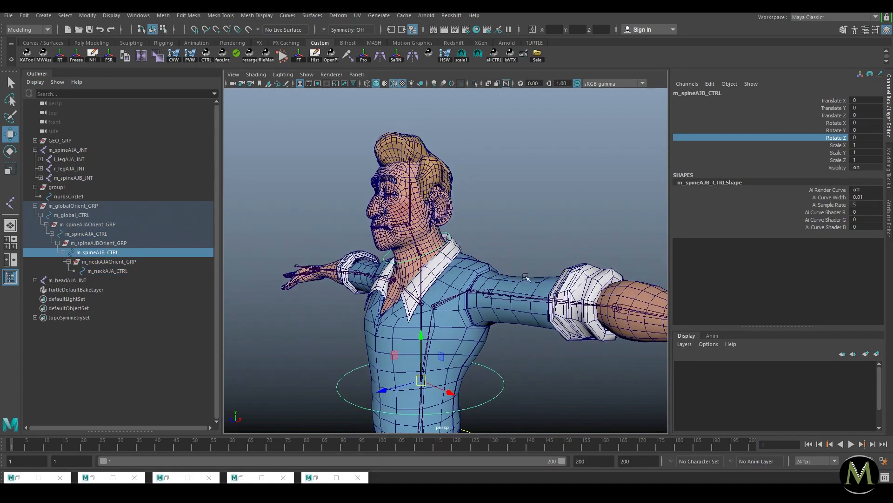
right_click_drag(418, 249, 507, 247, "alt")
left_click(118, 243)
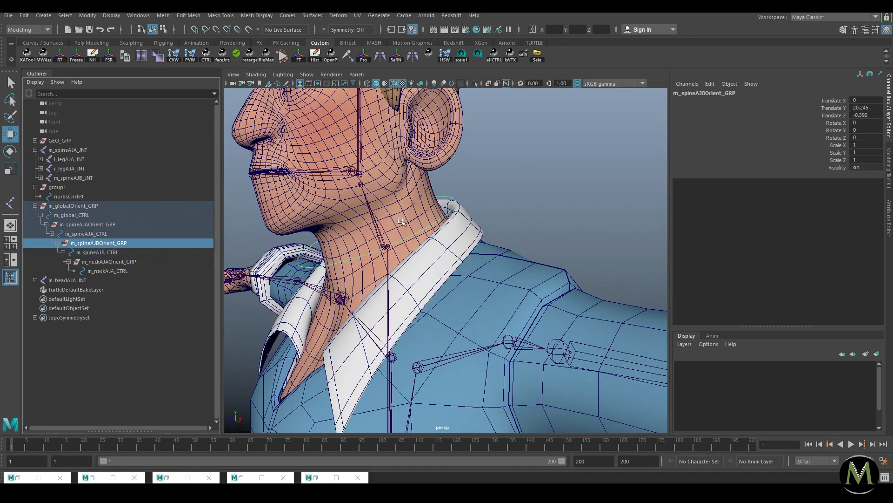
left_click(92, 233)
left_click(88, 226)
left_click(109, 243)
left_click(107, 261)
left_click(105, 243)
left_click(144, 259)
right_click_drag(423, 230, 374, 241, "alt")
middle_click_drag(375, 242, 386, 255, "alt")
right_click_drag(386, 255, 398, 264, "alt")
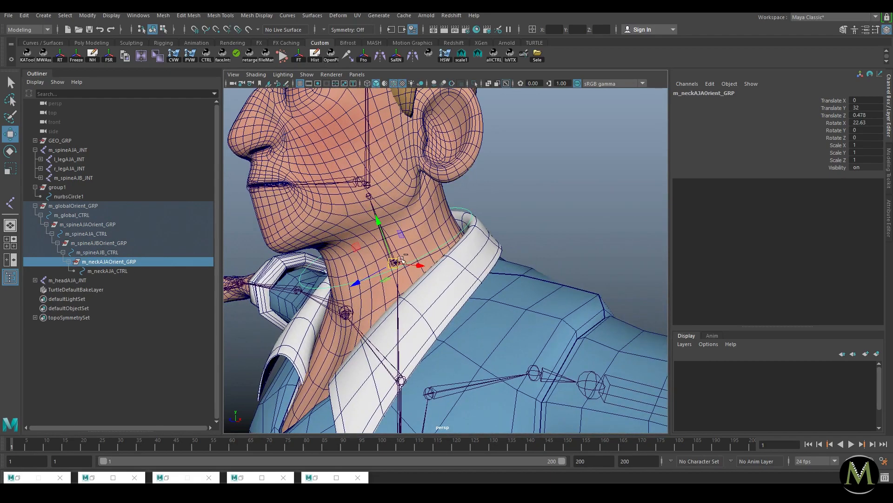
Step: Duplicate the neck orient group and set the copy's Rotate X to 0
key("ctrl+d")
left_click(868, 121)
type("0")
key("Return")
right_click_drag(620, 206, 470, 207, "alt")
left_click_drag(470, 206, 340, 223, "alt")
right_click_drag(339, 224, 393, 228, "alt")
Step: Snap the duplicate group onto the joint above the neck at Y 39.372
key("v")
left_click_drag(378, 327, 331, 213)
right_click_drag(331, 213, 298, 217, "alt")
left_click_drag(298, 217, 372, 233, "alt")
right_click_drag(372, 232, 422, 241, "alt")
key("v")
middle_click_drag(409, 241, 388, 246)
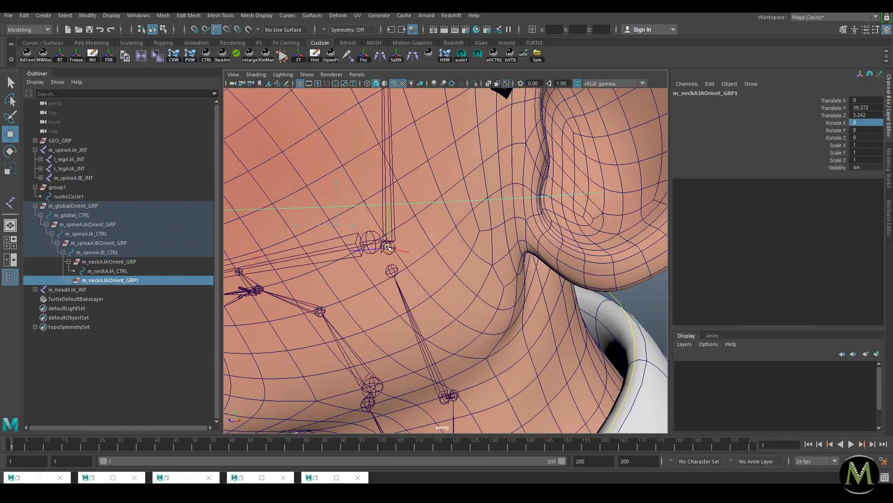
right_click_drag(411, 250, 363, 253, "alt")
left_click_drag(404, 254, 491, 257, "alt")
key("ctrl+1")
Step: Raise the curve's CVs to the forehead, enlarge them and stand the loop upright around the head
left_click_drag(383, 274, 562, 221)
right_click_drag(500, 248, 412, 263)
left_click_drag(627, 174, 391, 287)
key("e")
key("w")
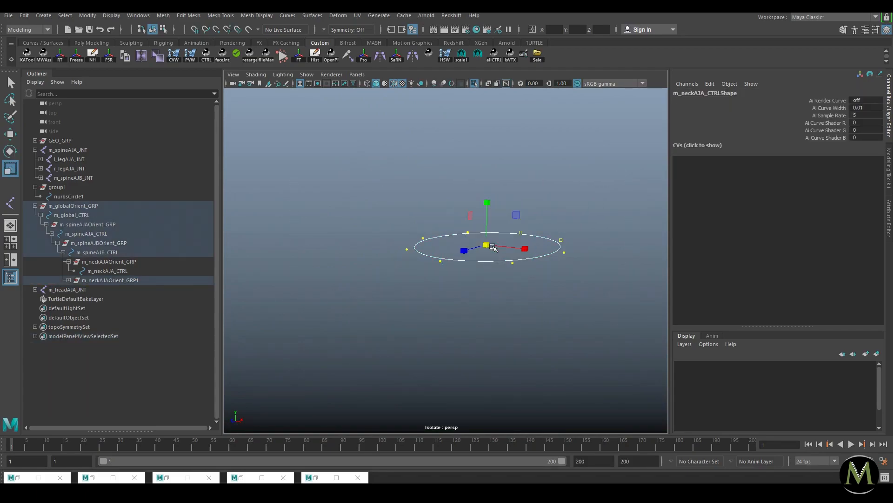
key("ctrl+1")
left_click_drag(484, 205, 490, 137)
key("e")
key("r")
left_click_drag(489, 180, 542, 178)
right_click_drag(566, 177, 498, 182, "alt")
key("e")
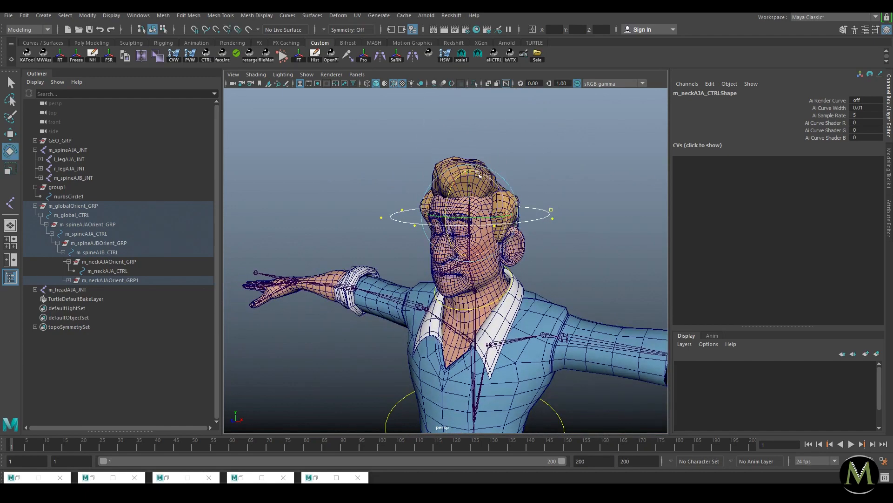
mouse_move(458, 179)
left_mouse_down("shift")
mouse_move(454, 187)
mouse_move(469, 184)
left_mouse_up("shift")
Step: Flatten the ring's five lower CVs vertically and raise them
key("r")
key("ctrl+1")
left_click_drag(578, 201, 287, 318)
left_click_drag(469, 223, 459, 288)
key("ctrl+1")
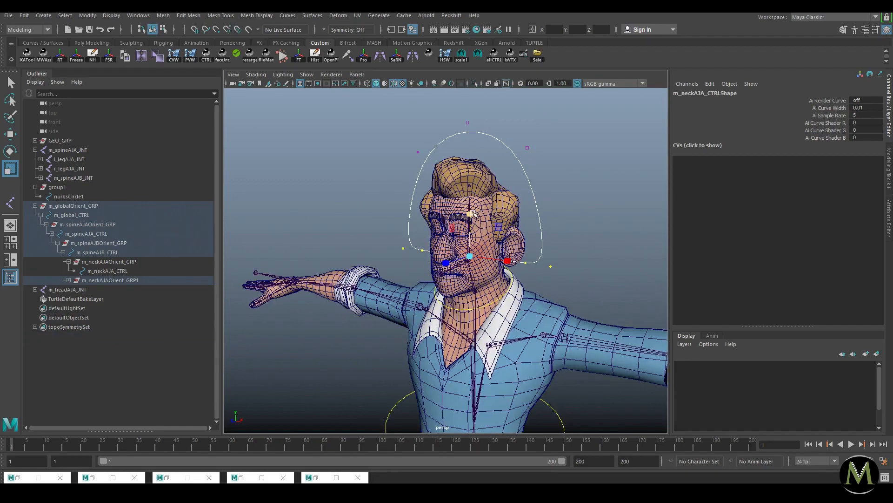
key("w")
left_click_drag(472, 208, 470, 173)
Step: Narrow and lower the ring's upper CVs, then widen its top around the head
left_click_drag(548, 118, 371, 158)
key("r")
left_click_drag(507, 174, 498, 174)
key("w")
left_click_drag(469, 129, 468, 144)
key("r")
left_click_drag(549, 152, 394, 170)
left_click_drag(516, 160, 494, 210)
Step: Leave CV mode, select the head control curve and expand m_neckAJAOrient_GRP1 in the Outliner
key("F8")
key("F8")
left_click(570, 151)
key("w")
left_click(547, 168)
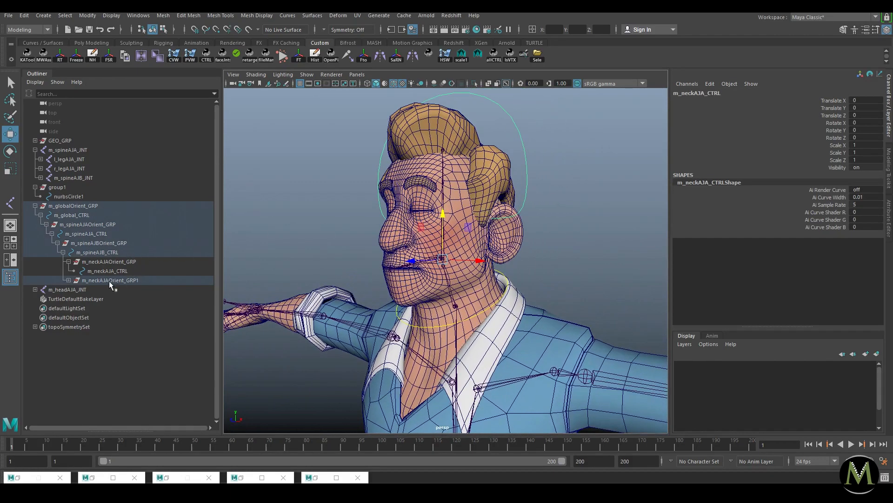
left_click(68, 280)
left_click(98, 280)
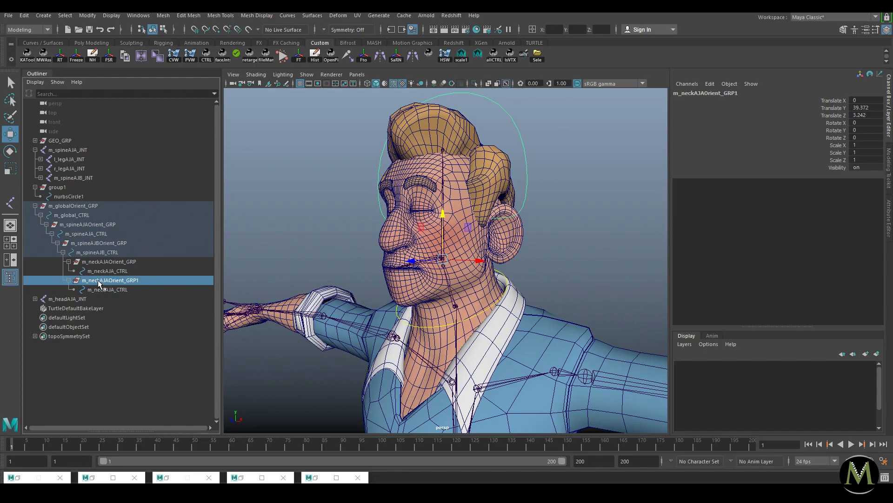
Step: Duplicate the group and V-snap the copy onto the jaw joint
right_click_drag(402, 227, 444, 233, "alt")
middle_click_drag(445, 233, 445, 187, "alt")
left_click_drag(444, 187, 367, 191, "alt")
right_click_drag(367, 191, 428, 207, "alt")
left_click_drag(428, 207, 458, 227, "alt")
key("ctrl+d")
key("v")
left_click_drag(459, 227, 462, 217, "alt")
Step: Isolate the new group and select all of its control curve's CVs
right_click_drag(461, 218, 507, 191, "alt")
right_click_drag(540, 154, 355, 154, "alt")
left_click_drag(355, 154, 401, 153, "alt")
key("ctrl+1")
left_click_drag(414, 219, 439, 216, "alt")
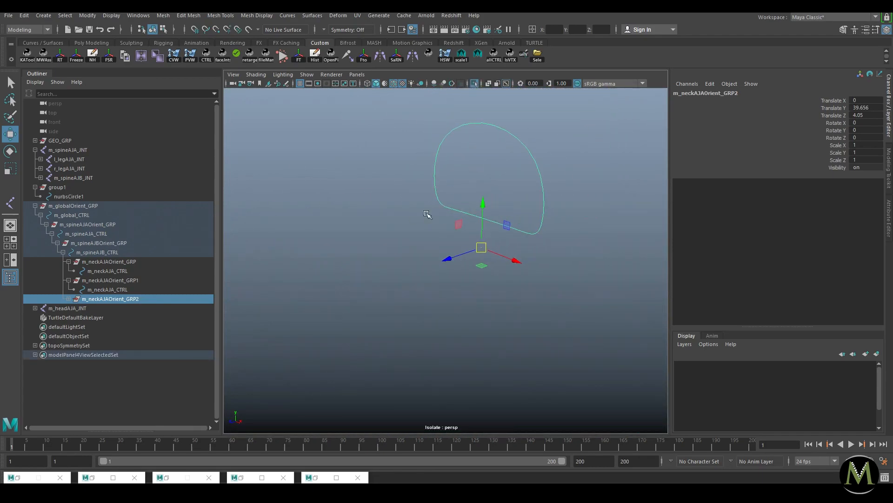
left_click_drag(341, 249, 569, 158)
left_click_drag(597, 100, 191, 321)
key("e")
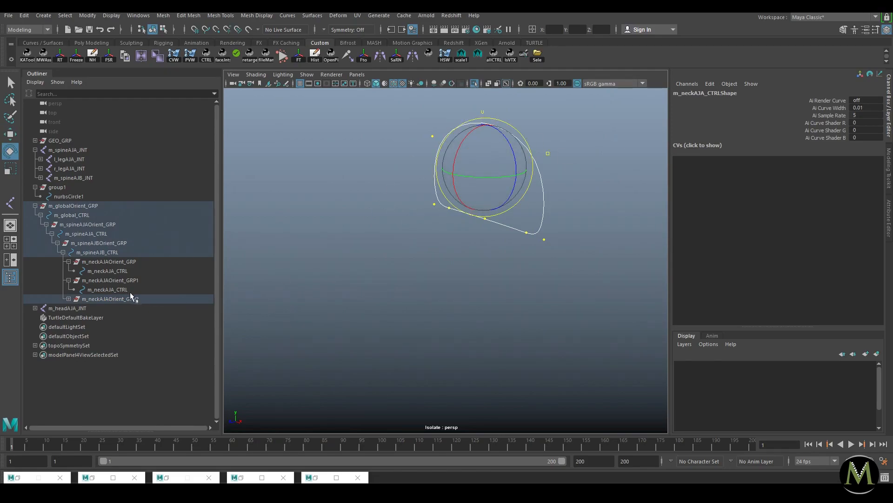
Step: Tilt the curve CVs near horizontal and move them down beside the chin
key("ctrl+1")
left_click_drag(474, 222, 409, 221, "alt")
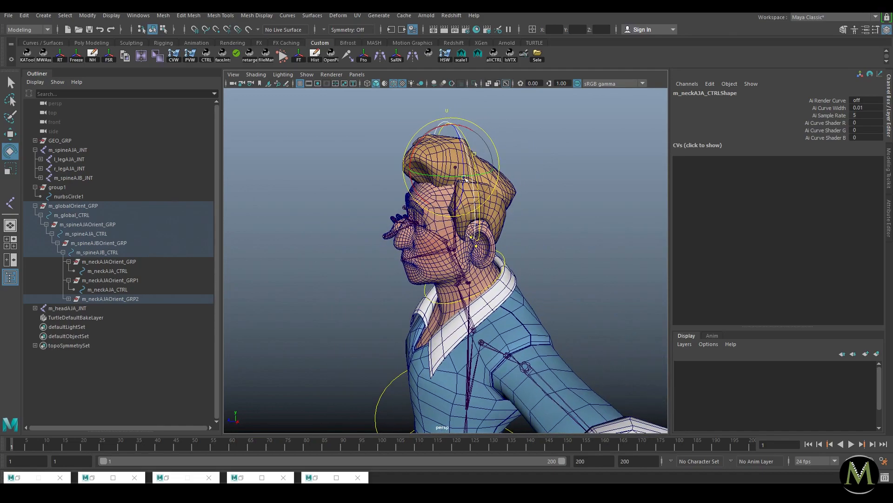
left_click_drag(429, 132, 392, 182)
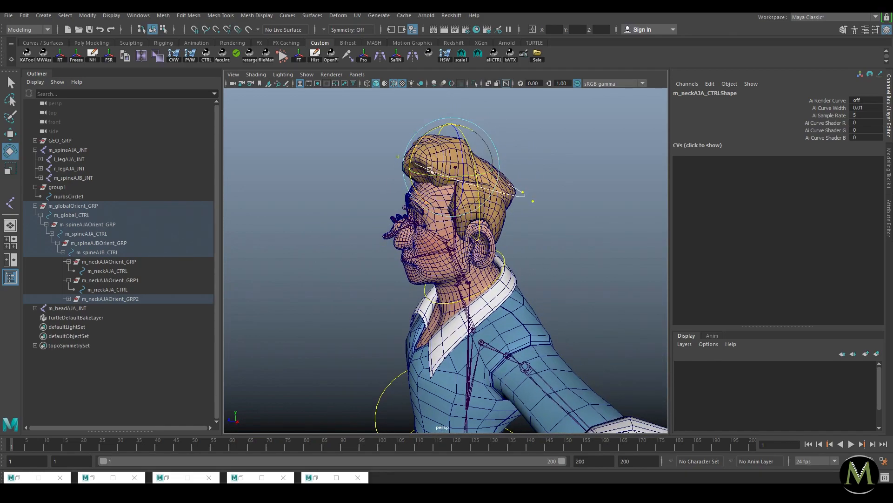
key("w")
left_click_drag(451, 126, 451, 219)
mouse_move(396, 271)
left_mouse_down()
mouse_move(353, 275)
mouse_move(362, 260)
mouse_move(524, 277)
mouse_move(574, 245)
left_mouse_up()
key("e")
key("f")
right_click_drag(572, 244, 456, 235, "alt")
left_click_drag(456, 235, 490, 231, "alt")
Step: Undo those curve moves and instead swing the CVs down toward the neck
key("ctrl+z")
key("ctrl+z")
key("ctrl+z")
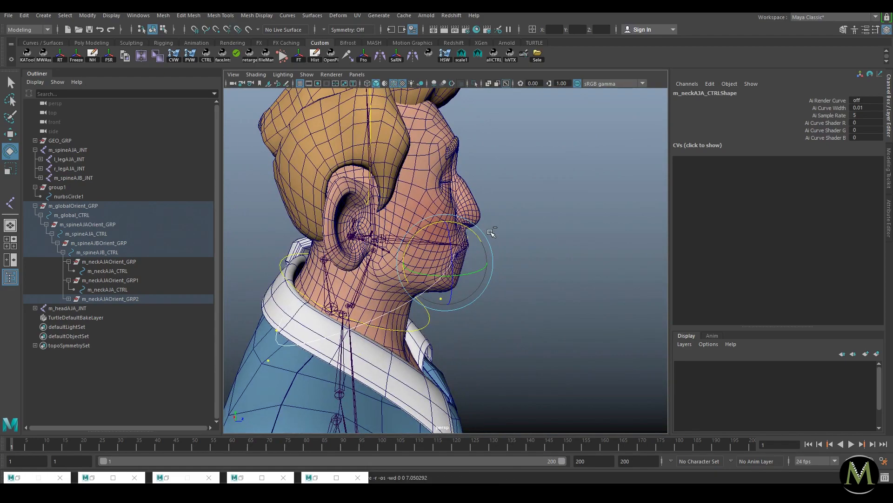
key("ctrl+z")
key("ctrl+z")
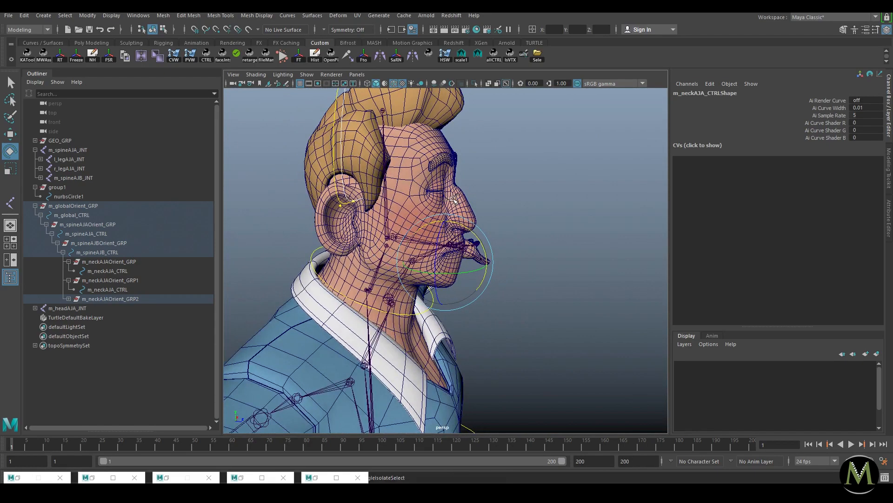
key("ctrl+1")
left_click_drag(513, 190, 405, 198, "alt")
left_click_drag(448, 133, 447, 151)
key("ctrl+z")
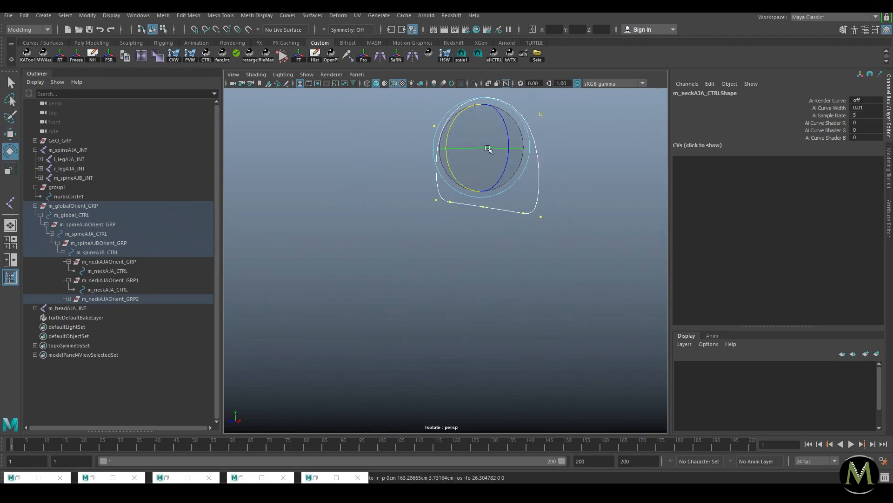
left_click(463, 165)
left_click(464, 166)
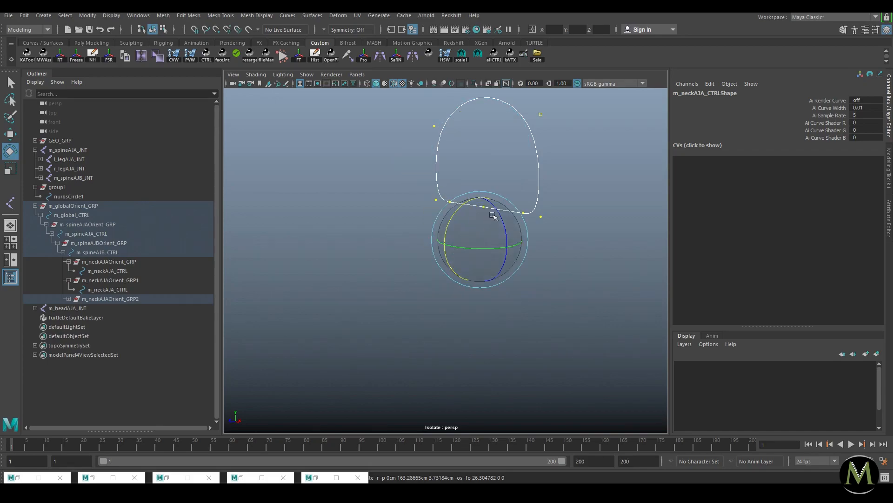
key("w")
key("e")
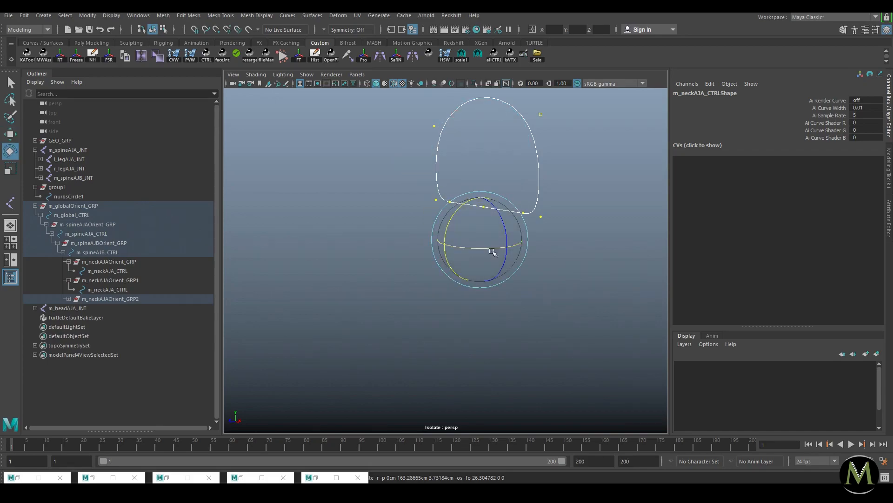
key("ctrl+1")
left_click_drag(458, 211, 448, 291)
Step: Scale the neck control curve down into a small ring
key("r")
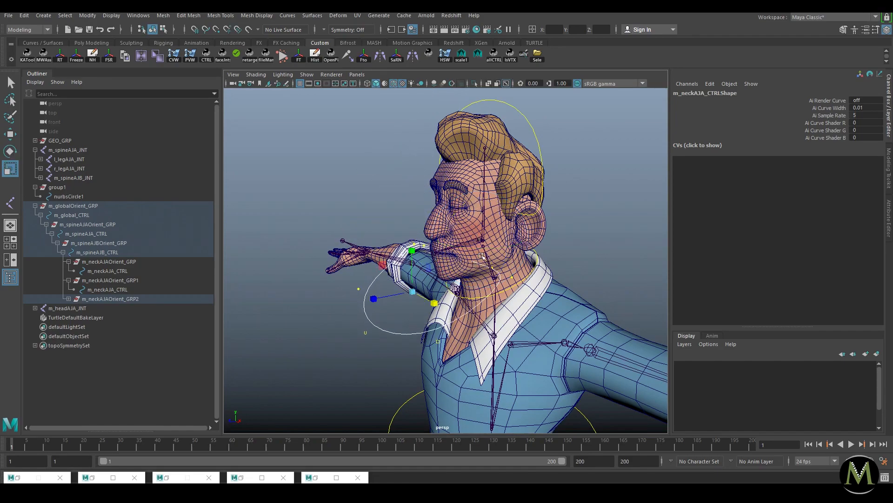
right_click_drag(482, 245, 472, 333)
left_click_drag(474, 248, 466, 296)
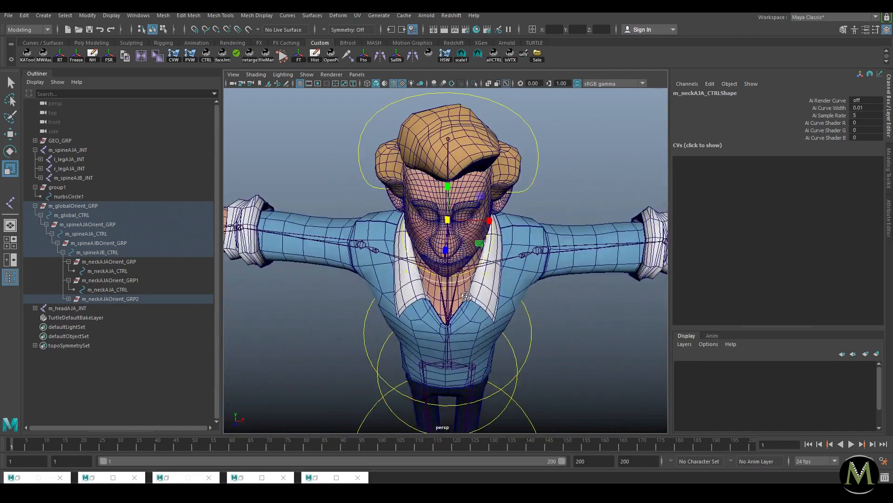
scroll(467, 296, "up", 5)
Step: Narrow the curve's two lower side CVs inward
key("ctrl+1")
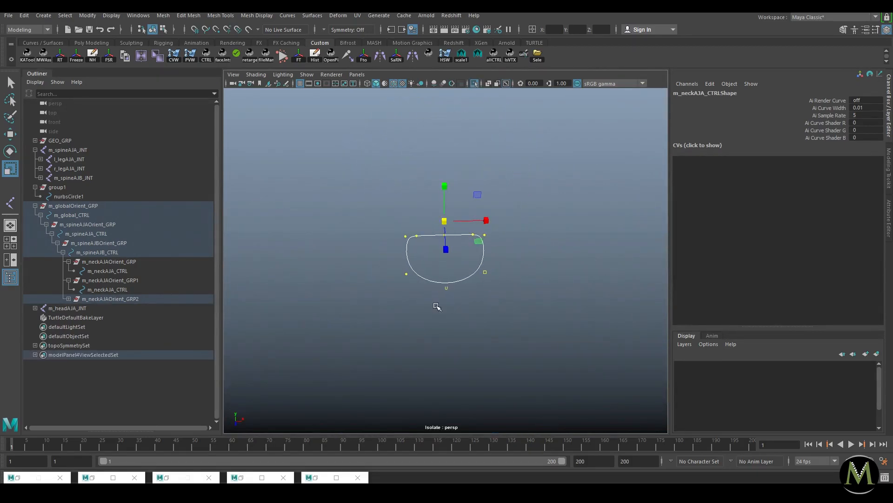
left_click_drag(368, 298, 520, 265)
left_click_drag(429, 306, 468, 278, "ctrl")
key("e")
key("r")
key("ctrl+1")
left_click_drag(487, 224, 466, 223)
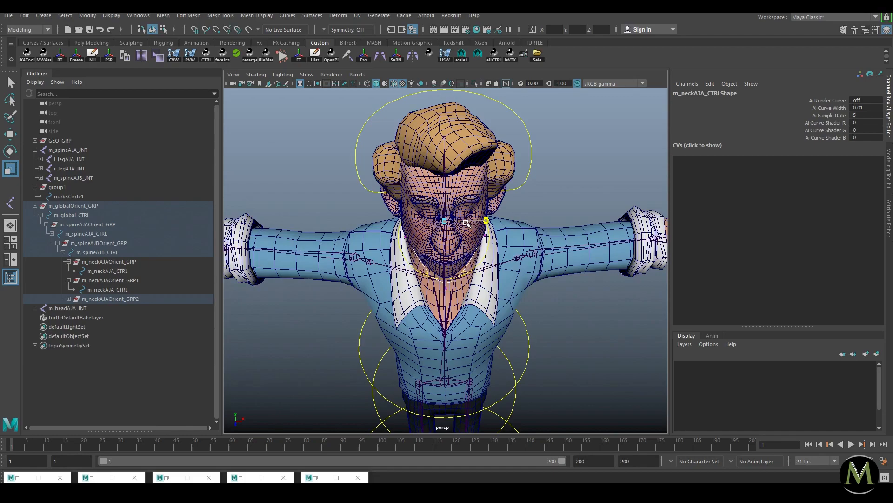
Step: Shift the three inner top CVs, then return to the full character around the jaw
key("ctrl+1")
key("ctrl+1")
key("ctrl+1")
left_click_drag(401, 226, 447, 251)
key("w")
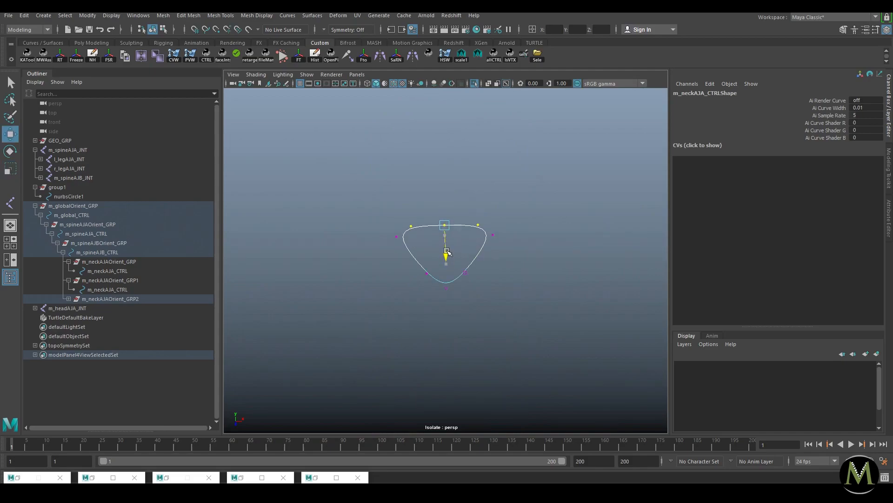
left_click(535, 207)
key("ctrl+1")
left_click_drag(532, 211, 437, 208, "alt")
right_click_drag(437, 208, 553, 249, "alt")
mouse_move(423, 277)
left_mouse_down("alt")
mouse_move(391, 279)
mouse_move(416, 284)
left_mouse_up("alt")
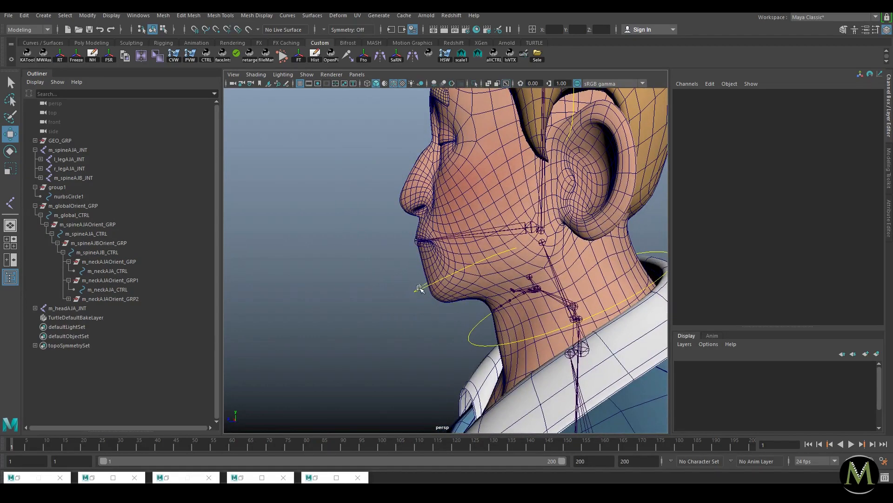
Step: Select both duplicated neck controls and reveal them in the Outliner hierarchy
left_click(420, 285)
key("e")
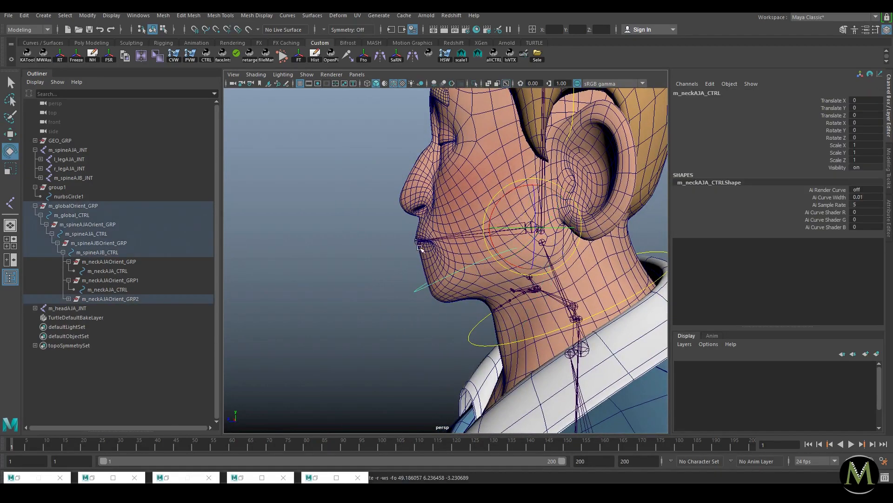
key("w")
left_click(390, 254)
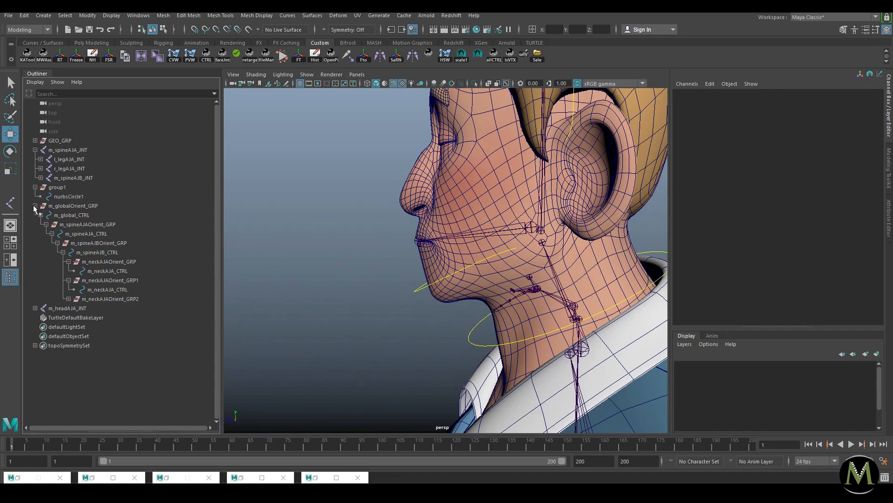
left_click(35, 205)
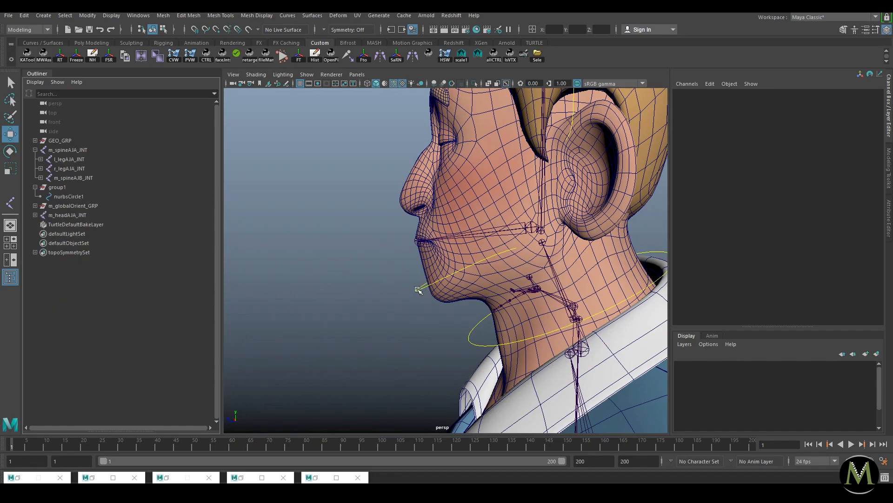
left_click(418, 289)
left_click(574, 113, "shift")
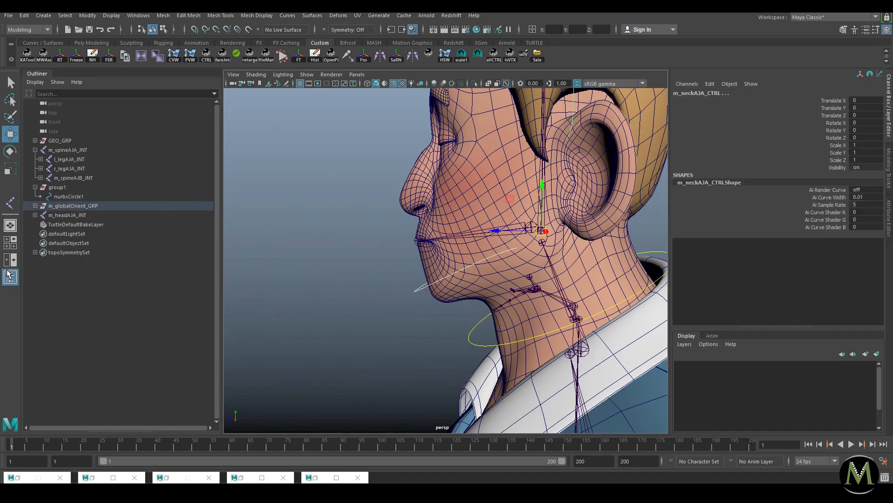
key("f")
Step: Rename m_neckAJAOrient_GRP1 to m_jawAJAOrient_GRP and the nested group to m_jawAJAOrient_GRP1
double_click(138, 272)
left_click_drag(111, 272, 231, 275)
key("Right")
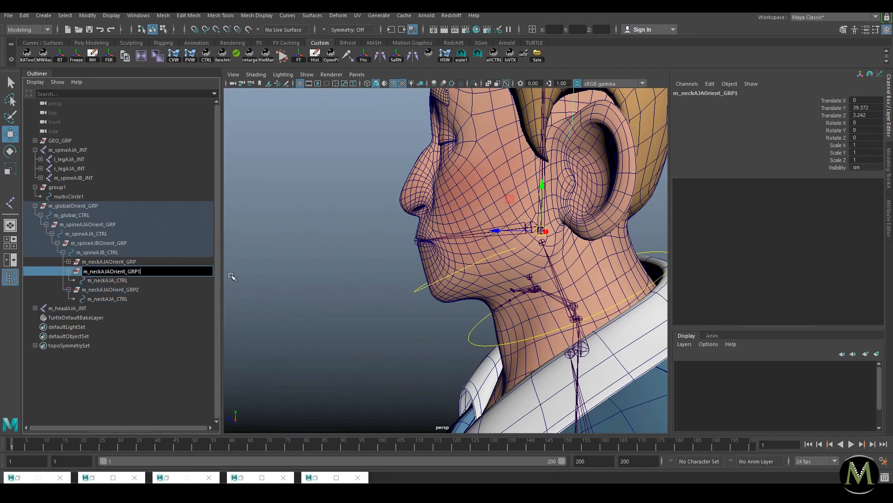
key("Delete")
key("Delete")
key("Delete")
key("Delete")
type("jaw")
key("Return")
double_click(132, 288)
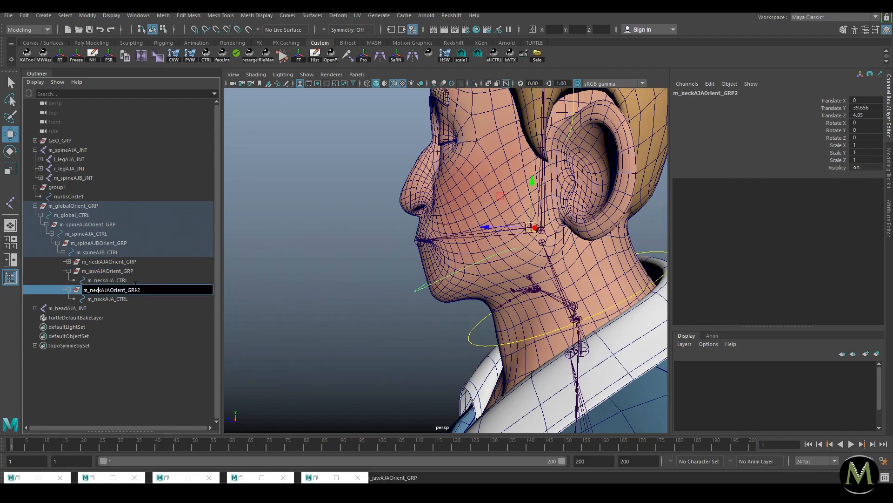
key("BackSpace")
type("jaw")
key("Return")
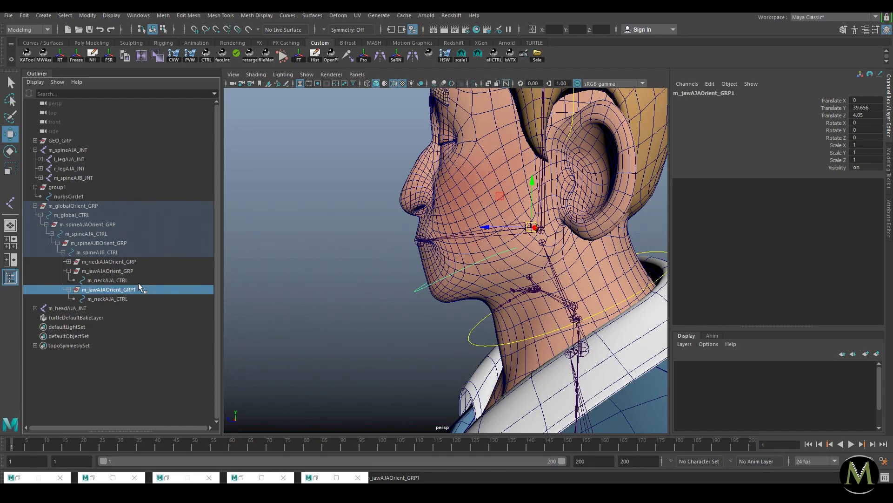
Step: Rename the upper control to m_headAJA_CTRL and its parent group to m_headAJAOrient_GRP
double_click(107, 281)
left_click(104, 281)
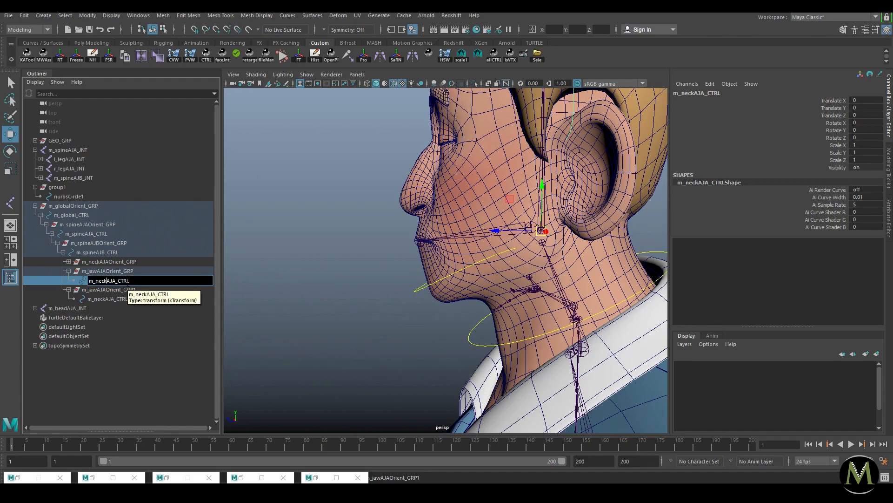
key("BackSpace")
key("BackSpace")
key("BackSpace")
key("BackSpace")
type("head")
key("Return")
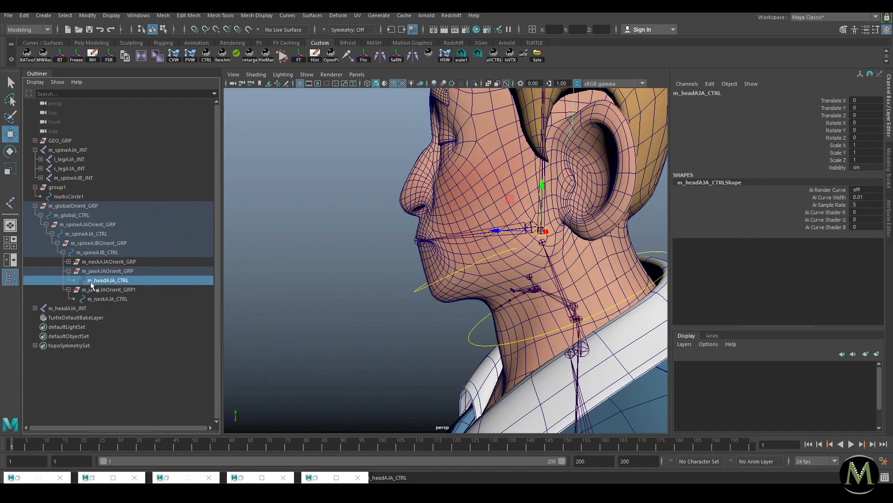
double_click(100, 272)
left_click(99, 272)
key("BackSpace")
key("BackSpace")
key("BackSpace")
type("head")
key("Return")
Step: Rename m_jawAJAOrient_GRP1 to m_jawAJAOrient_GRP and its control to m_jawAJA_CTRL
left_click(166, 297)
double_click(169, 290)
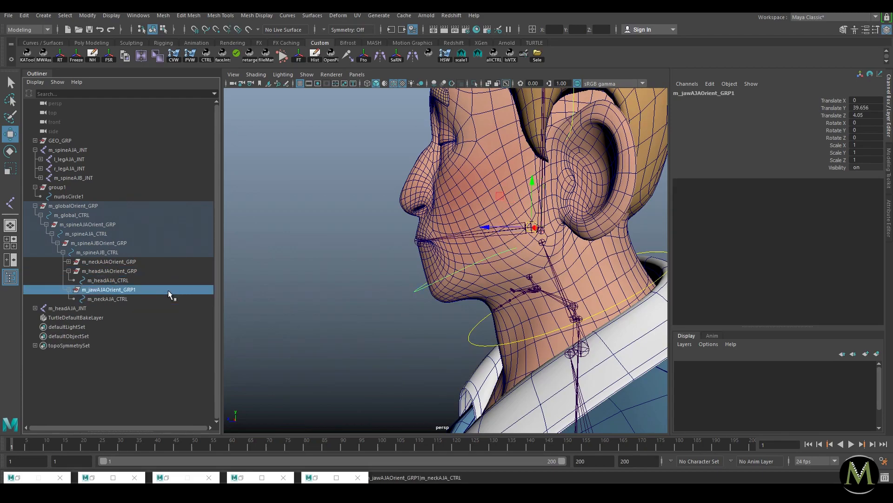
key("BackSpace")
key("Return")
left_click(152, 299)
double_click(151, 299)
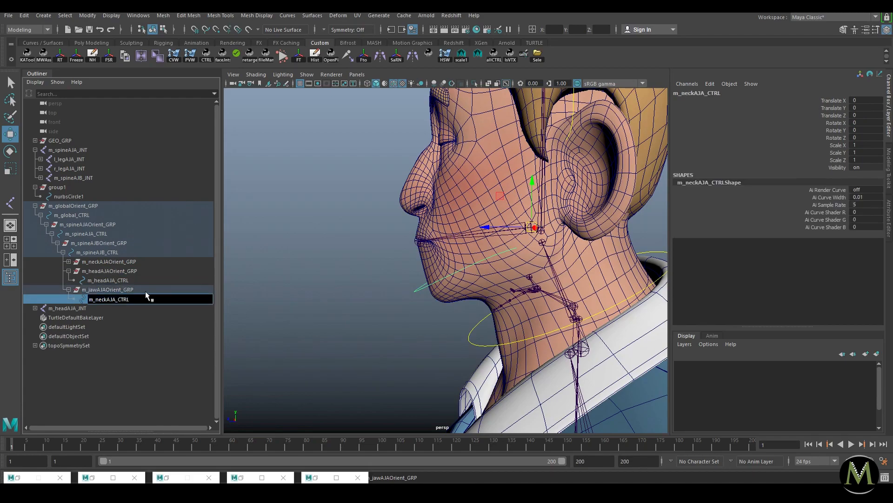
key("BackSpace")
key("BackSpace")
key("BackSpace")
key("Delete")
type("jaw")
key("Return")
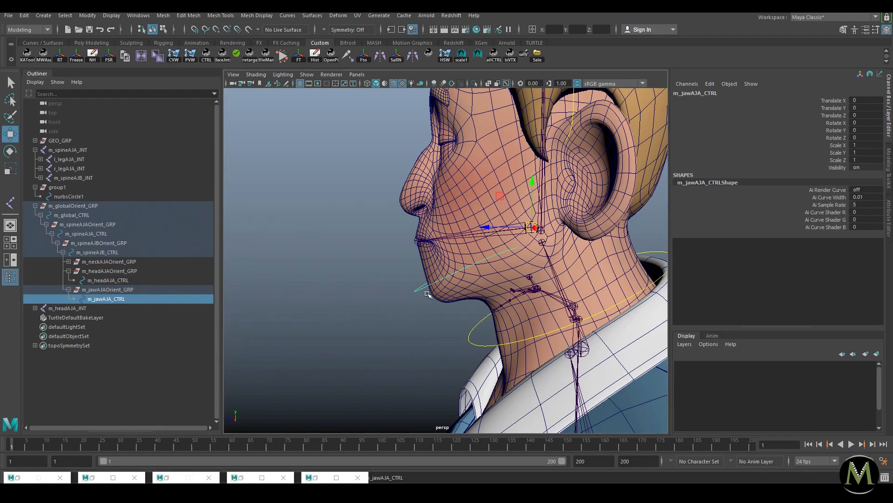
Step: Isolate the jaw control curve and shift its front CVs along Z
left_click_drag(403, 296, 573, 223, "alt")
left_click(574, 218)
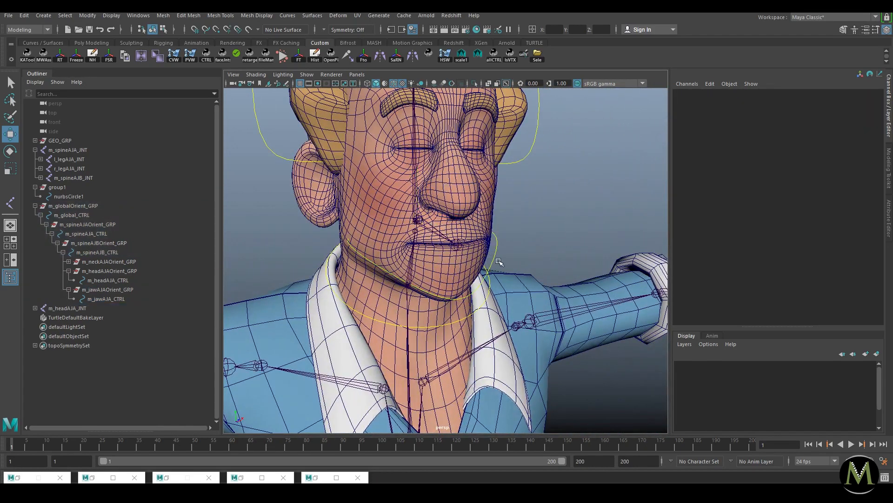
scroll(529, 265, "down", 5)
left_click_drag(529, 264, 301, 268, "alt")
scroll(434, 292, "up", 6)
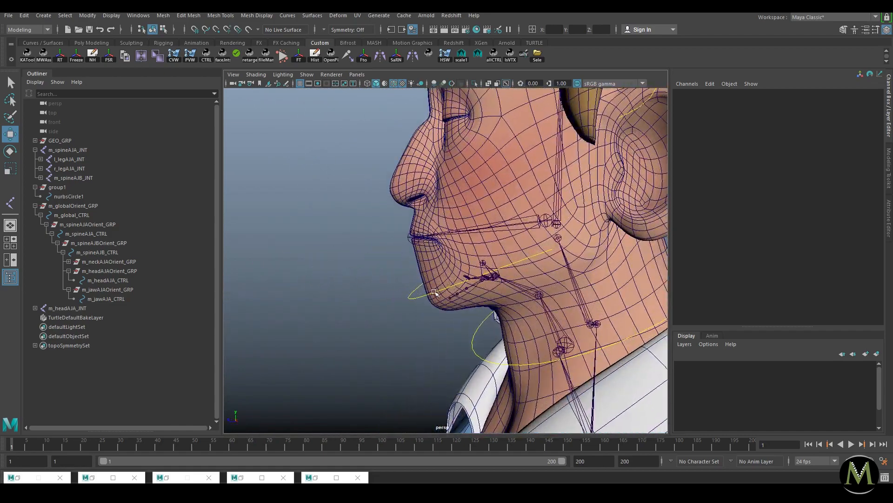
left_click(434, 292)
key("ctrl+1")
left_click(479, 282)
left_click_drag(407, 248, 445, 297)
key("ctrl+1")
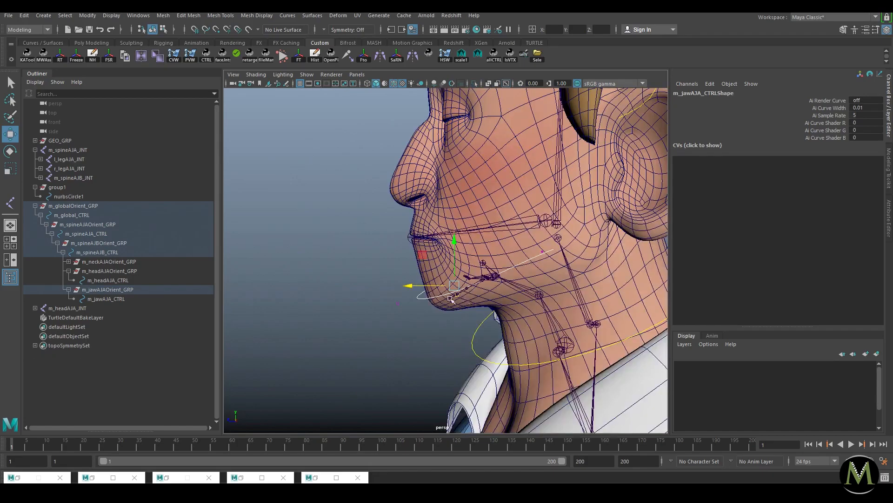
right_click_drag(422, 296, 434, 279)
left_click(385, 333)
Step: Turn off X-Ray Joints and review the whole character from the front
scroll(385, 326, "down", 5)
left_click_drag(386, 298, 560, 194, "alt")
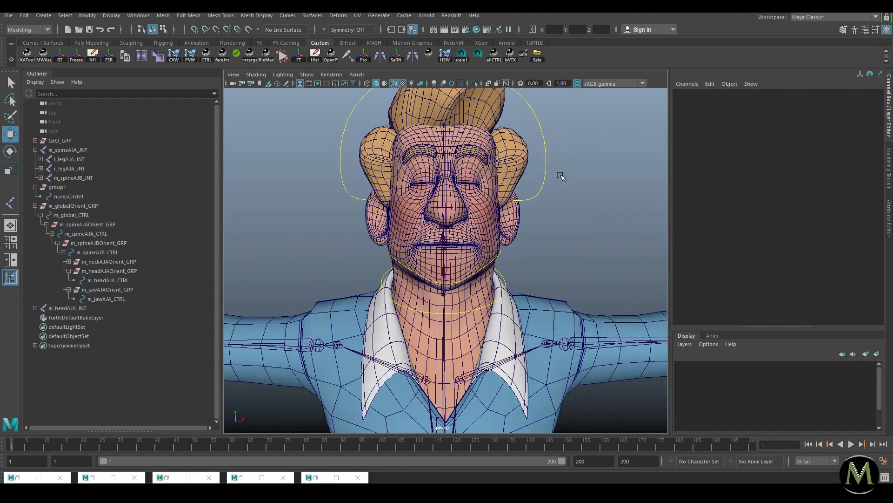
left_click(506, 84)
scroll(495, 274, "down", 5)
left_click_drag(484, 274, 375, 279, "alt")
scroll(410, 277, "down", 3)
left_click_drag(428, 275, 437, 305, "alt")
scroll(437, 305, "down", 3)
middle_click_drag(437, 304, 434, 268, "alt")
left_click_drag(434, 268, 572, 314, "alt")
scroll(571, 315, "up", 3)
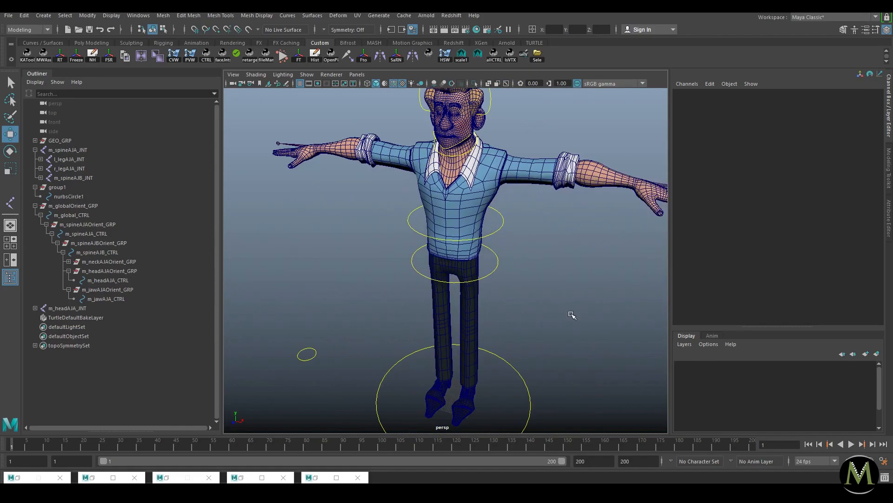
left_click_drag(563, 238, 533, 240, "alt")
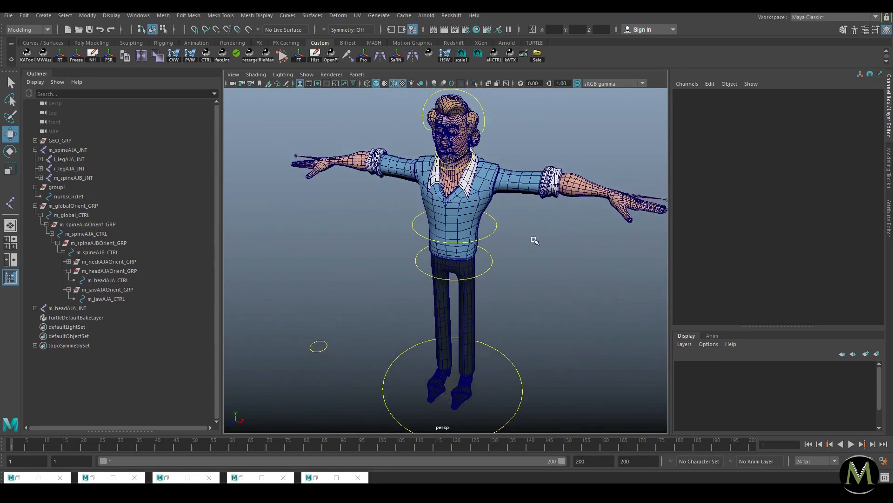
Step: Parent the head joint m_headAJA_JNT under the neck joint
left_click(35, 206)
left_click(35, 188)
left_click(73, 205)
left_click_drag(490, 179, 442, 139, "alt")
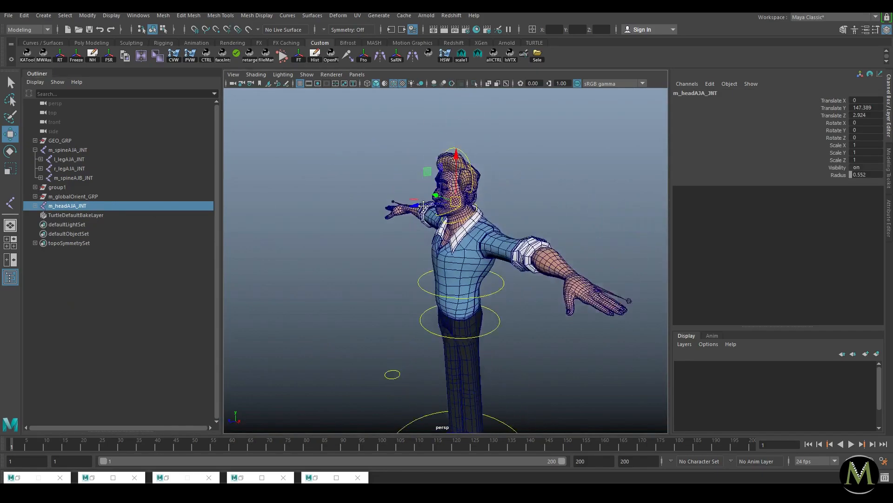
right_click_drag(442, 139, 535, 78, "alt")
scroll(451, 183, "up", 4)
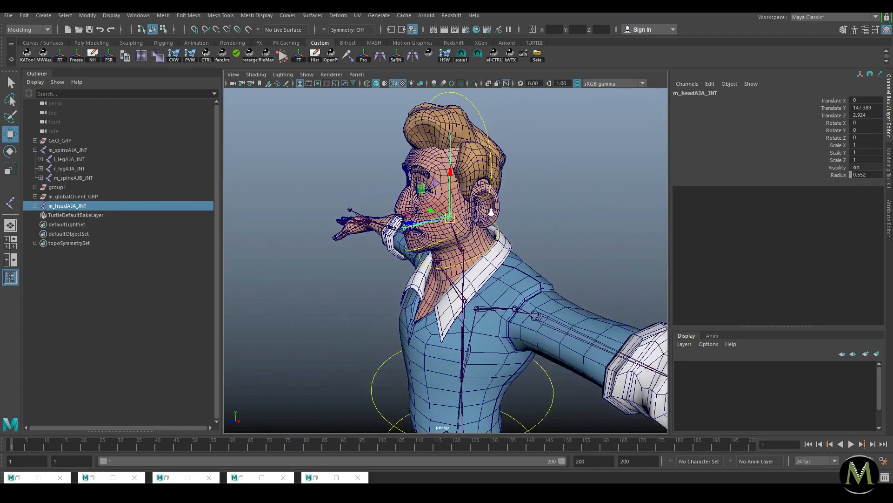
left_click(455, 192, "shift")
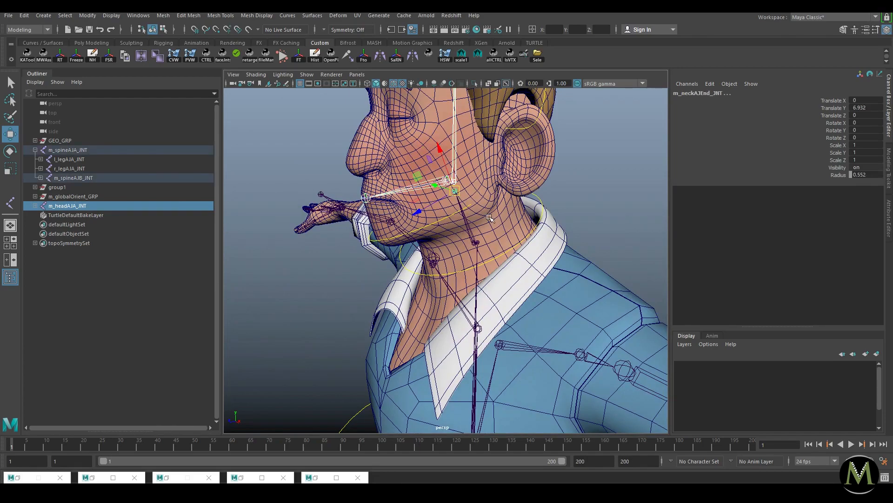
key("p")
Step: Frame group1, then the whole m_globalOrient_GRP rig, to check the result
left_click(281, 271)
left_click(58, 187)
key("f")
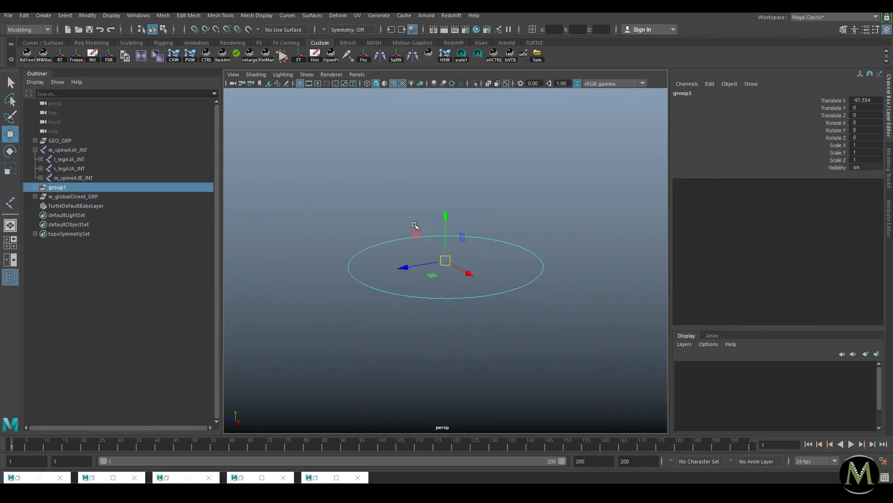
scroll(431, 278, "down", 5)
left_click(94, 197)
key("f")
scroll(556, 270, "down", 2)
mouse_move(485, 272)
left_mouse_down("alt")
mouse_move(530, 272)
mouse_move(494, 273)
left_mouse_up("alt")
left_click(521, 270)
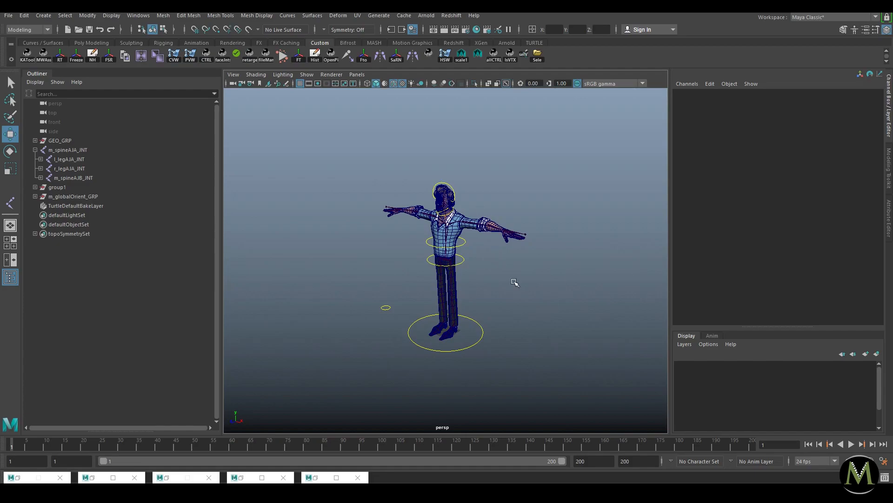
Step: Select the left clavicle joint and frame the left arm
right_click_drag(517, 236, 640, 316, "alt")
left_click_drag(570, 265, 526, 252, "alt")
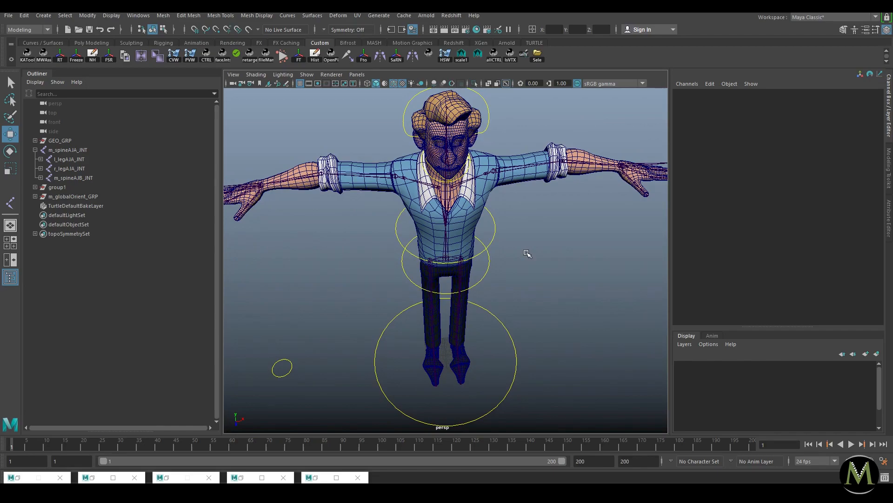
left_click(426, 185)
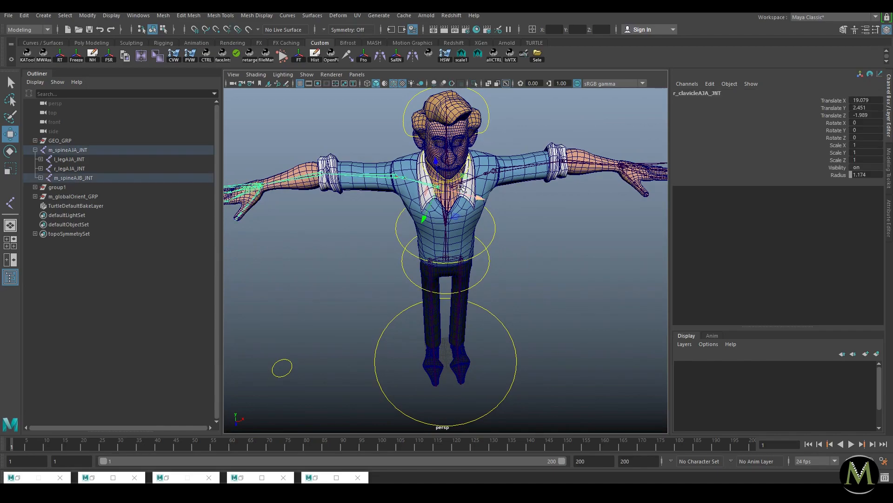
left_click_drag(580, 247, 537, 234, "alt")
right_click_drag(561, 236, 636, 236, "alt")
middle_click_drag(637, 236, 475, 237, "alt")
Step: Check the thumb, wrist, upper arm and elbow joints of the left arm, then clear the selection
left_click(544, 223)
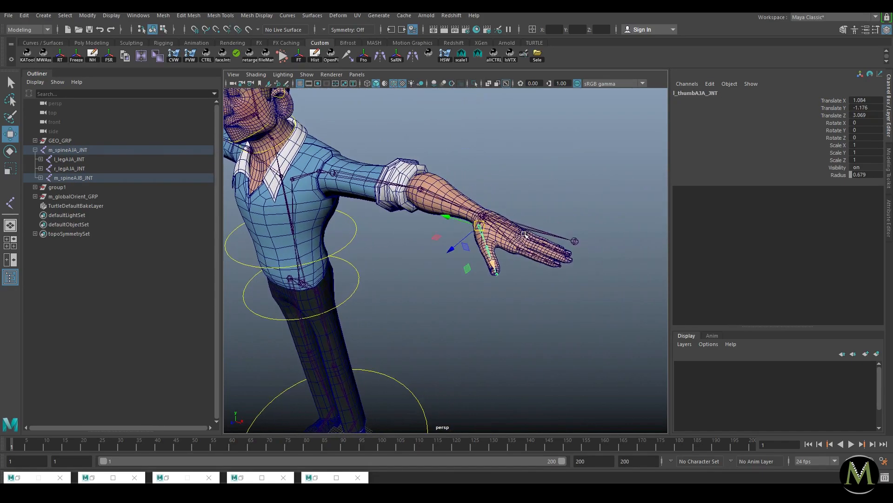
right_click_drag(474, 236, 544, 251, "alt")
left_click(531, 194)
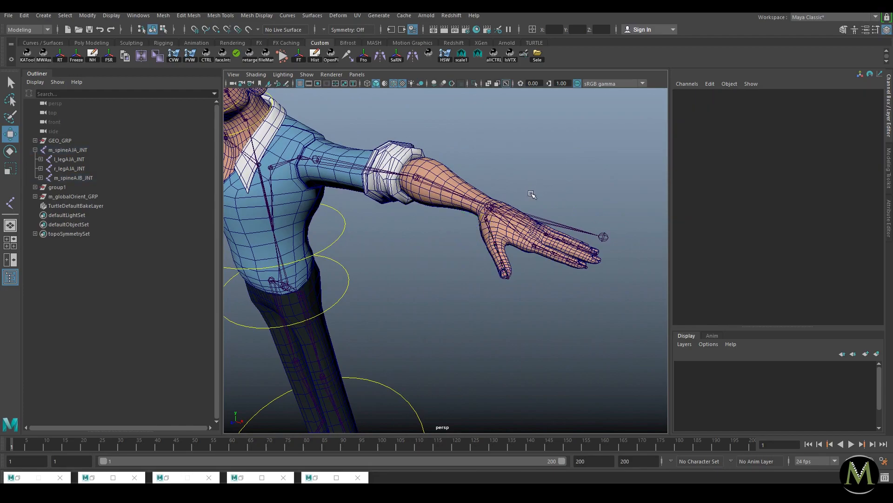
left_click(492, 207)
left_click(350, 174)
left_click(424, 182, "shift")
left_click(488, 207, "shift")
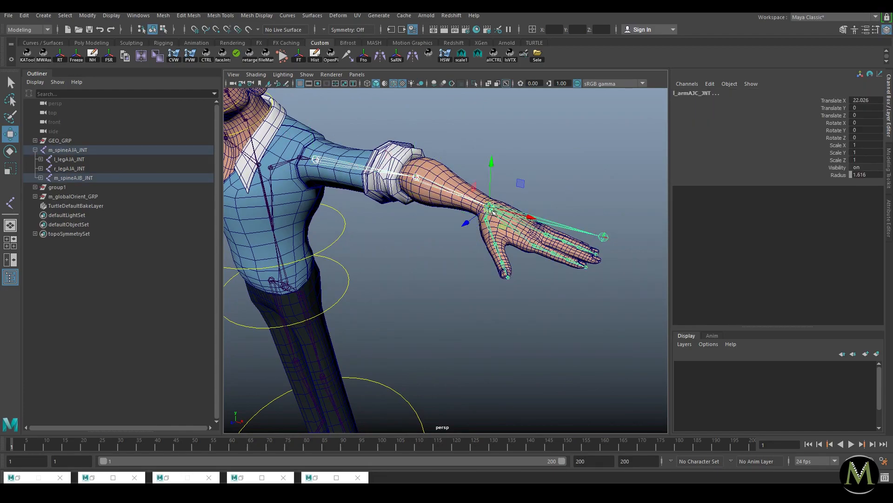
left_click(317, 332)
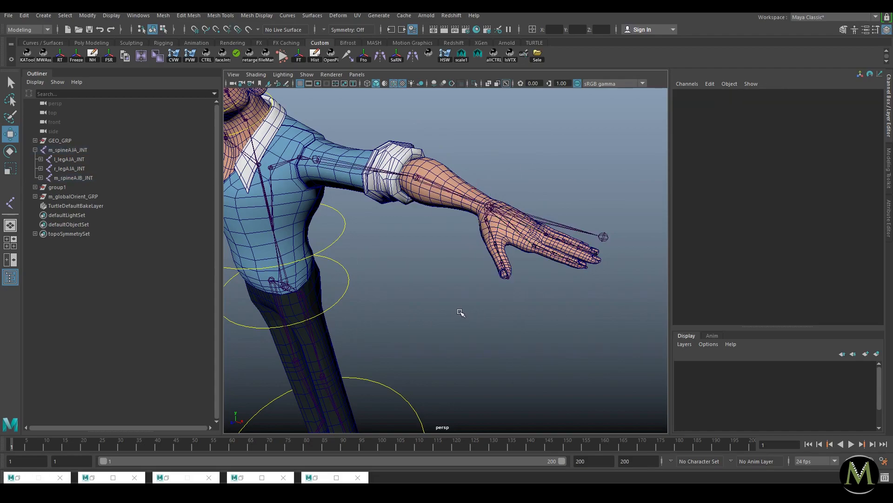
Step: Frame group1 and its nurbsCircle1 control, ending with group1 selected
left_click(70, 187)
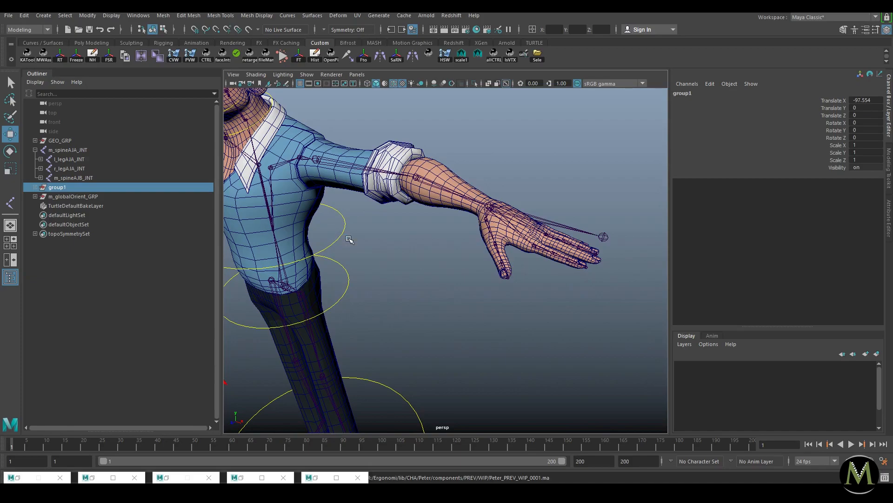
key("f")
left_click(436, 294)
left_click_drag(435, 294, 444, 274, "alt")
right_click_drag(534, 297, 431, 298, "alt")
middle_click_drag(431, 298, 450, 275, "alt")
right_click_drag(450, 274, 470, 290, "alt")
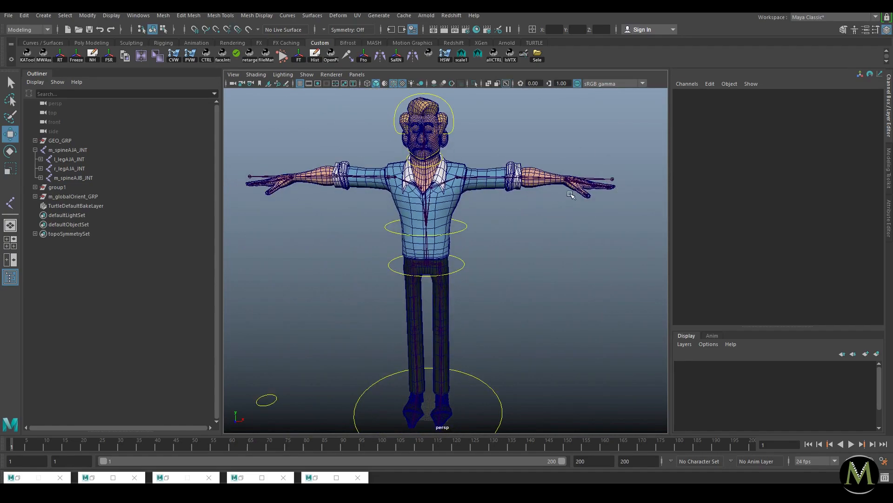
left_click(276, 403)
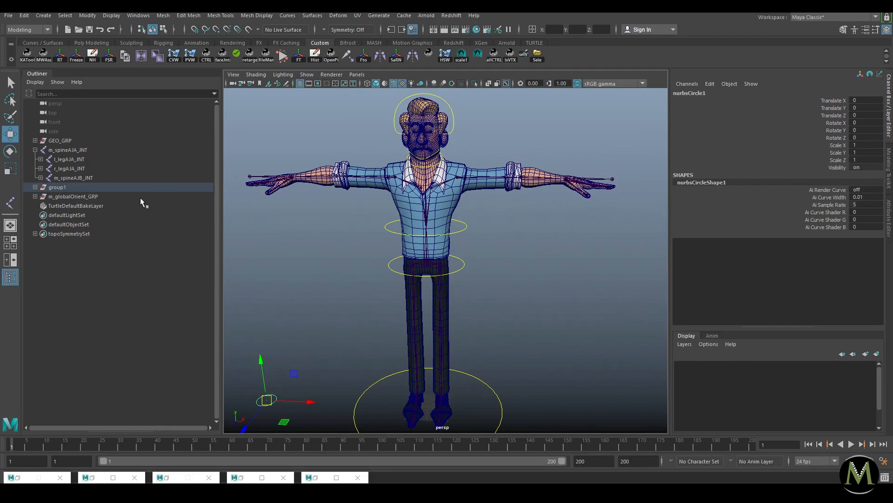
left_click(70, 188)
left_click(273, 403)
key("f")
left_click(61, 188)
Step: Duplicate group1, then undo the duplicate
key("ctrl+d")
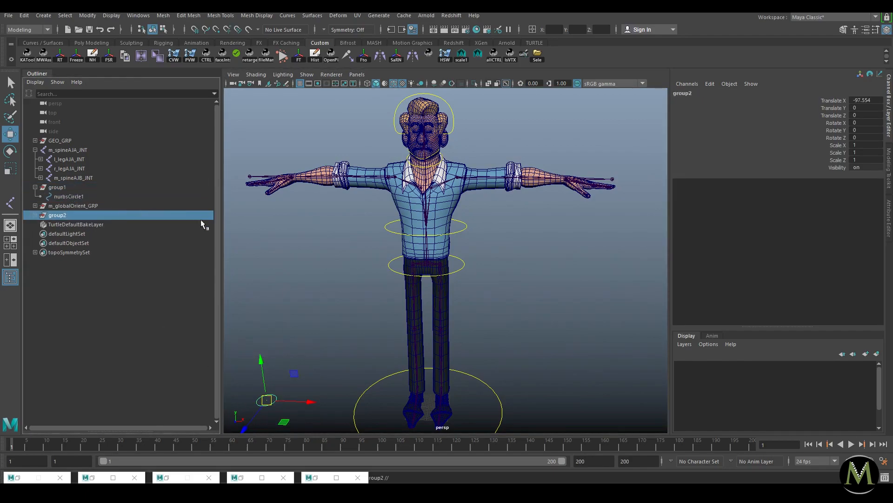
left_click_drag(447, 199, 421, 249, "alt")
right_click_drag(433, 249, 540, 261, "alt")
middle_click_drag(469, 186, 466, 239, "alt")
right_click_drag(467, 239, 549, 237, "alt")
right_click_drag(460, 219, 336, 225, "alt")
key("ctrl+z")
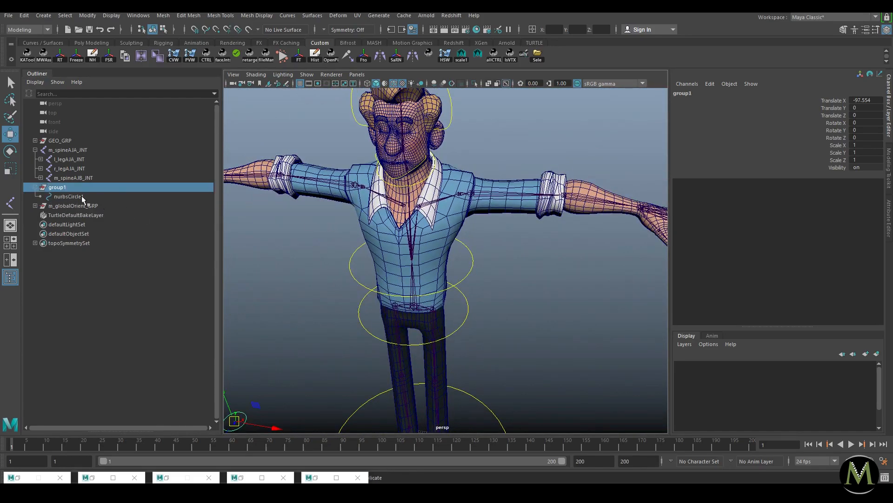
Step: Reselect group1 and create group2 from it
middle_click_drag(446, 278, 469, 236, "alt")
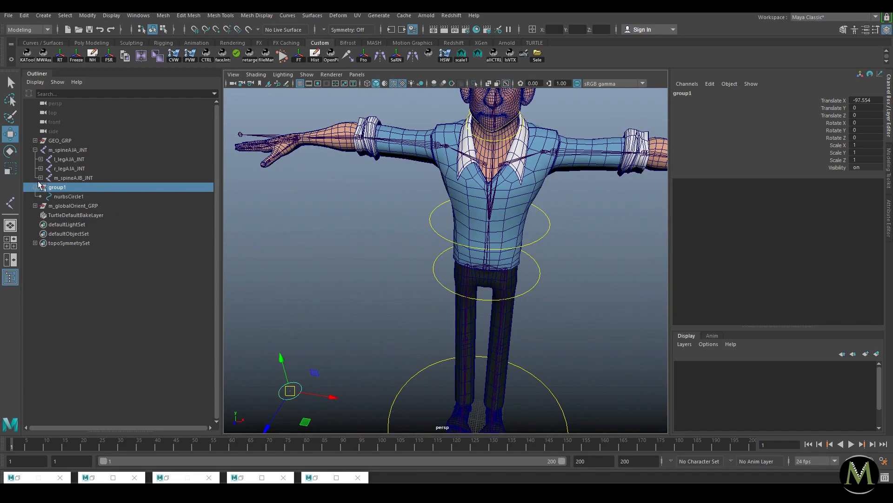
left_click_drag(337, 224, 324, 232, "alt")
left_click(76, 198)
left_click(59, 187)
left_click_drag(358, 337, 260, 395)
left_click(360, 331)
key("ctrl+g")
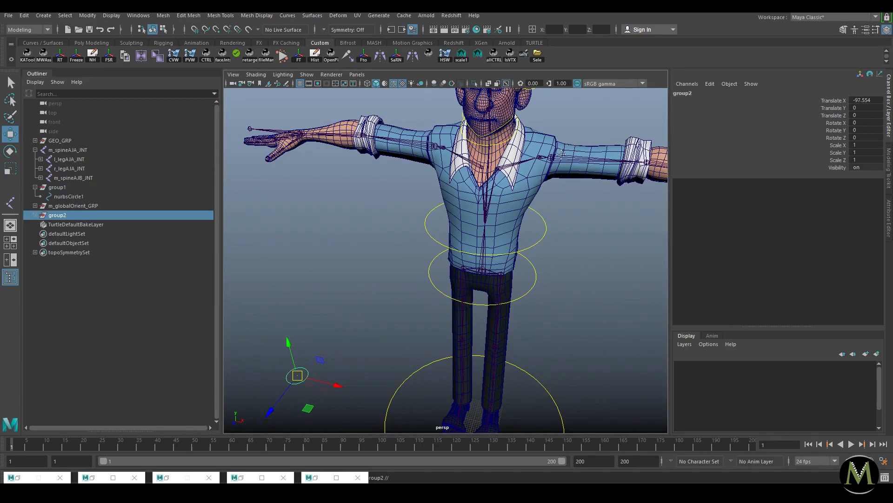
Step: Parent group2 under l_clavicleAJA_JNT and zero its translate and rotate channels
middle_click_drag(567, 149, 517, 179, "alt")
right_click_drag(517, 179, 549, 189, "alt")
left_click_drag(541, 157, 547, 194, "shift")
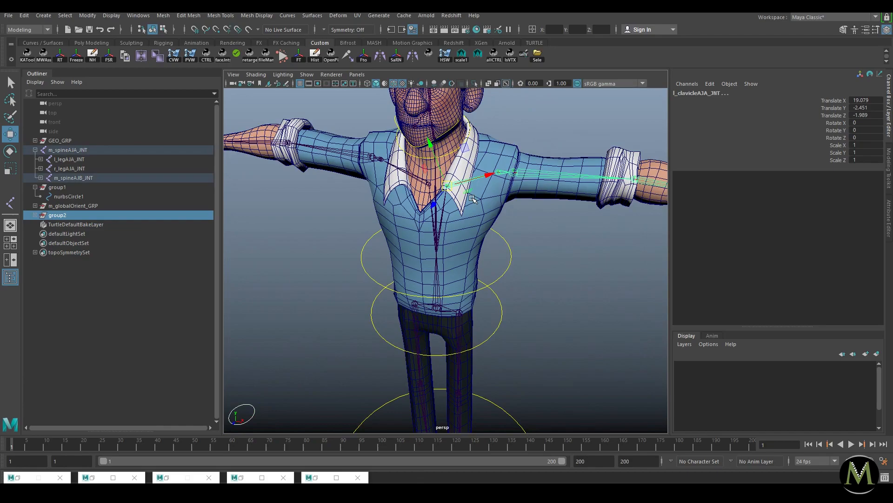
key("p")
type("0")
key("Return")
Step: Unparent group2 to world level at the clavicle and isolate its circle in the viewport
left_click_drag(577, 183, 605, 173, "alt")
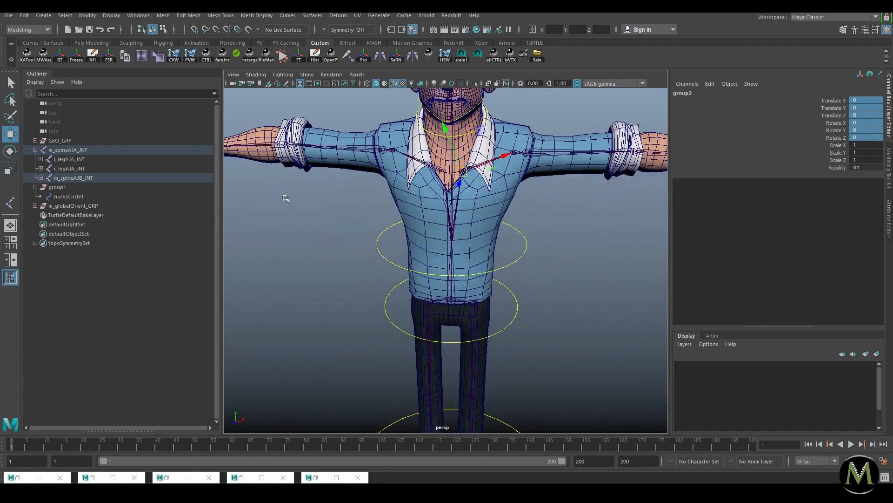
key("f")
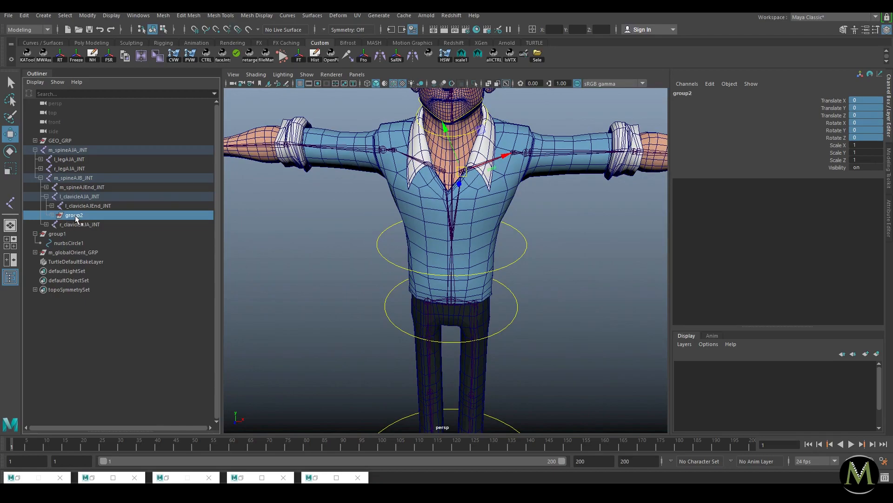
key("shift+p")
left_click(35, 149)
double_click(870, 137)
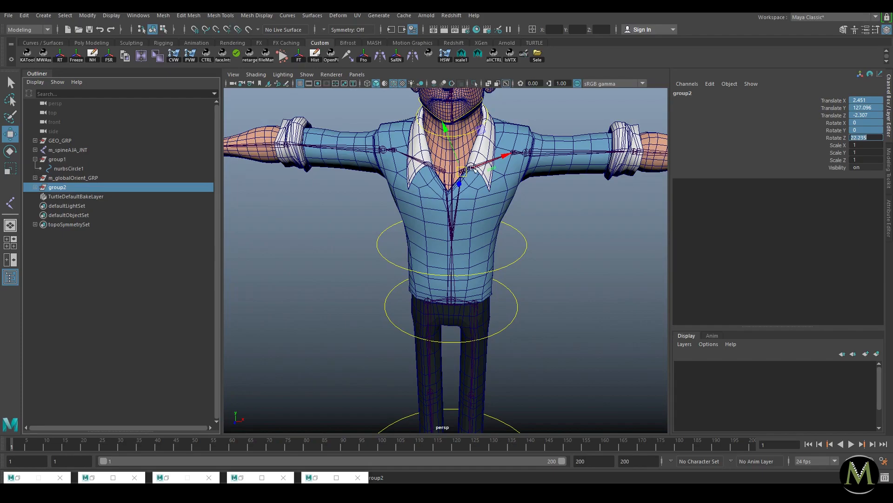
type("f")
left_click_drag(506, 163, 496, 166, "alt")
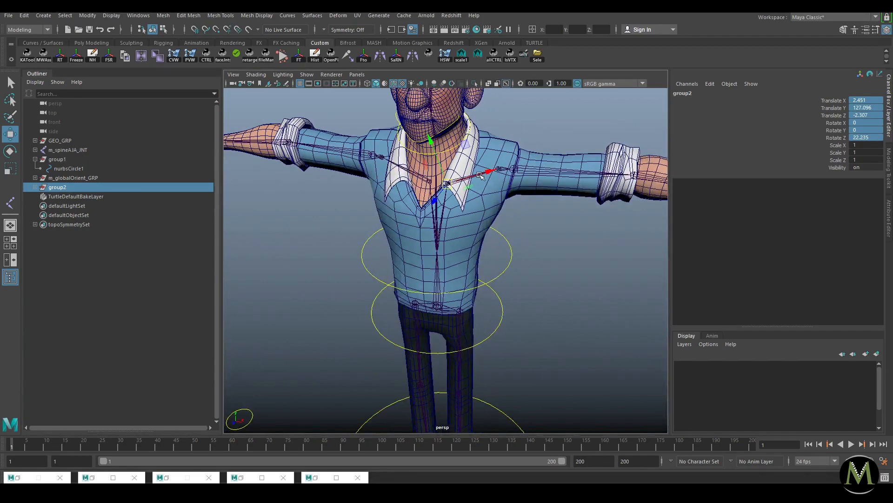
key("f")
right_click_drag(510, 218, 470, 224, "alt")
left_click_drag(535, 275, 493, 267, "alt")
left_click_drag(432, 260, 466, 253, "alt")
key("ctrl+1")
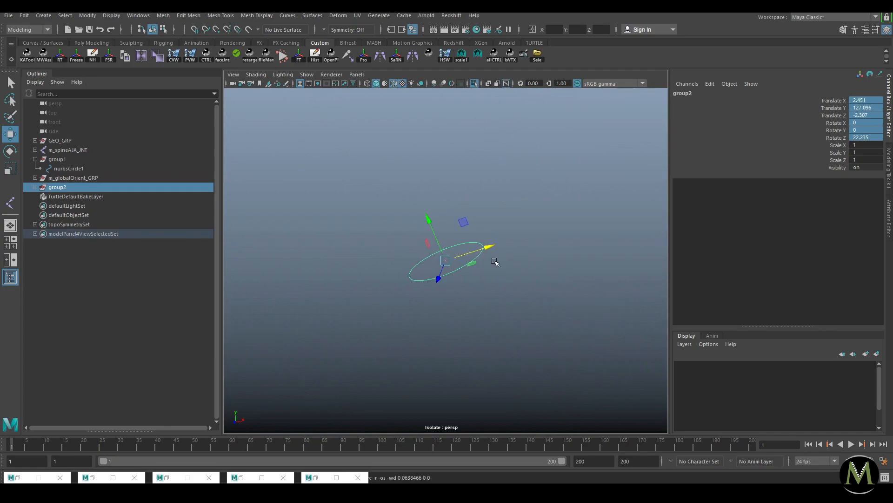
Step: Try scaling the nurbsCircle1 control up, then undo it
key("ctrl+1")
key("ctrl+1")
left_click(614, 277)
left_click_drag(303, 293, 518, 211)
key("Down")
key("e")
key("r")
key("ctrl+1")
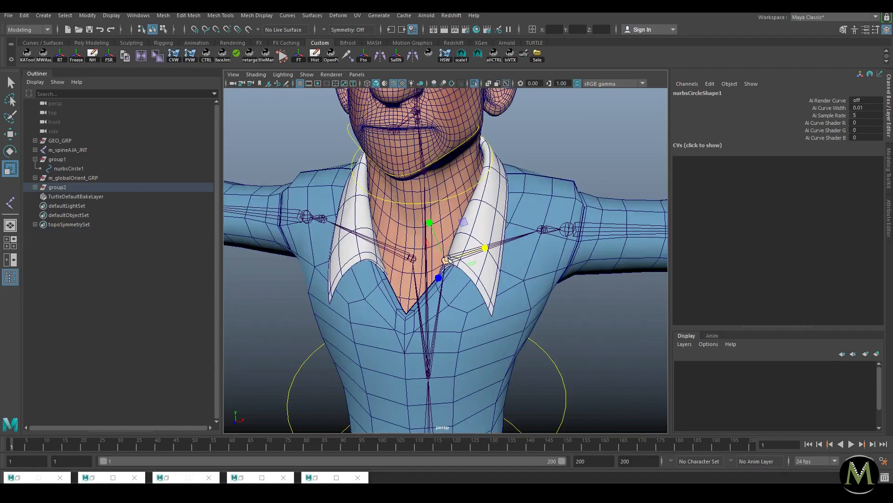
left_click_drag(446, 261, 671, 222)
key("ctrl+z")
key("ctrl+1")
key("ctrl+z")
left_click_drag(463, 274, 525, 224)
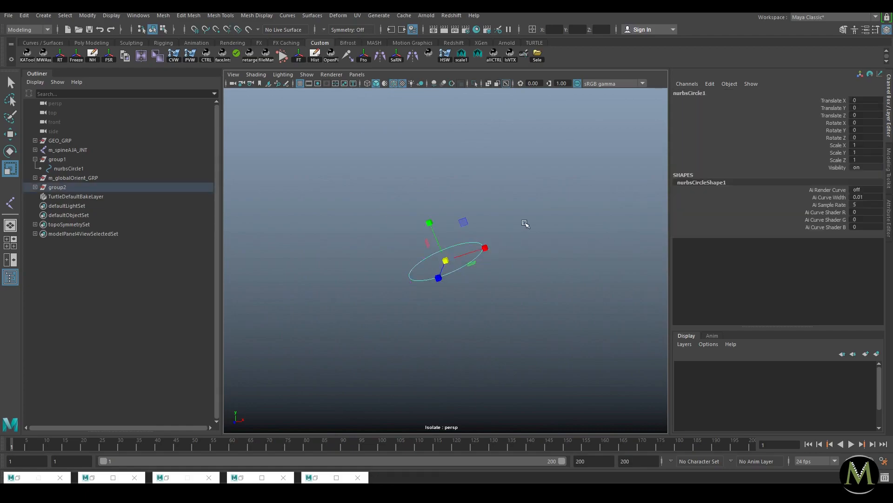
Step: Duplicate group2 as group3, parent it under r_clavicleAJA_JNT, and zero its translate and rotate
left_click(57, 186)
key("ctrl+1")
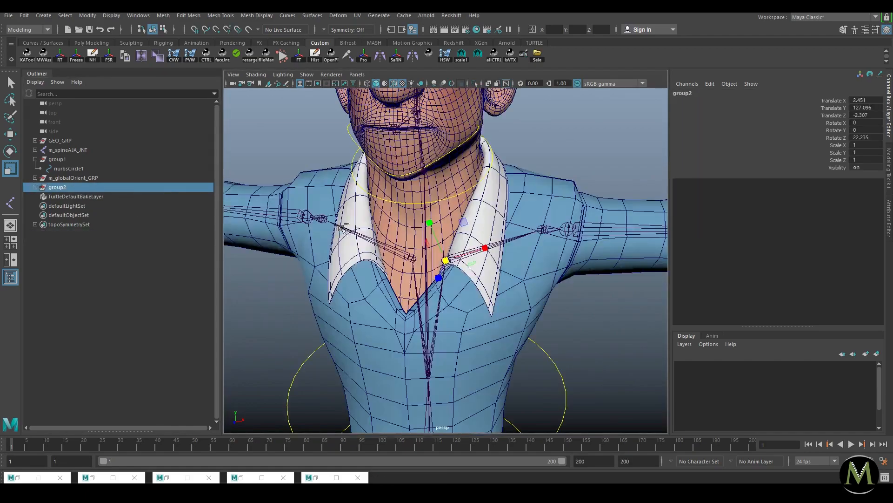
key("ctrl+d")
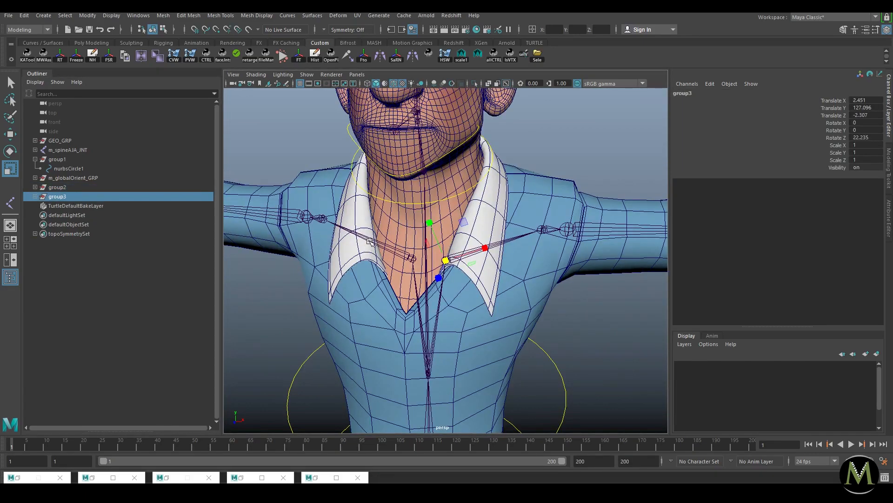
left_click(369, 240, "shift")
key("p")
left_click_drag(866, 137, 870, 94)
type("0")
key("Return")
Step: Unparent group3 to world level and isolate it together with group2
key("shift+p")
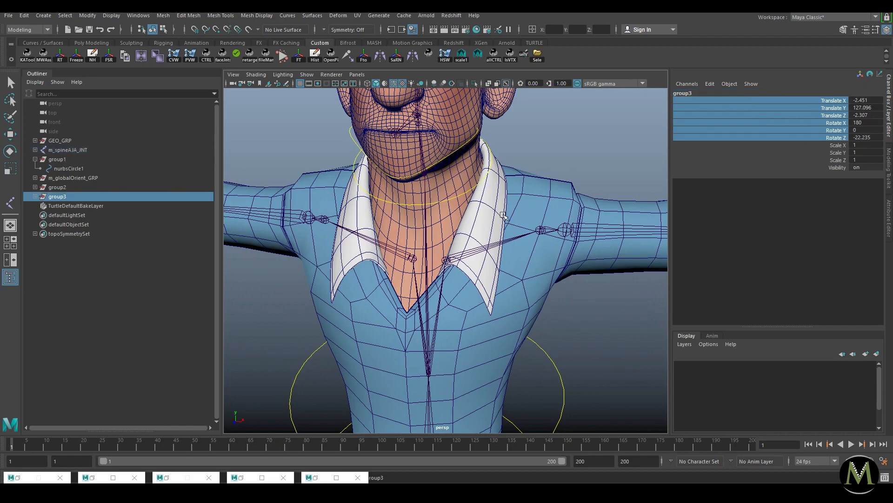
left_click(61, 188)
left_click(64, 196, "shift")
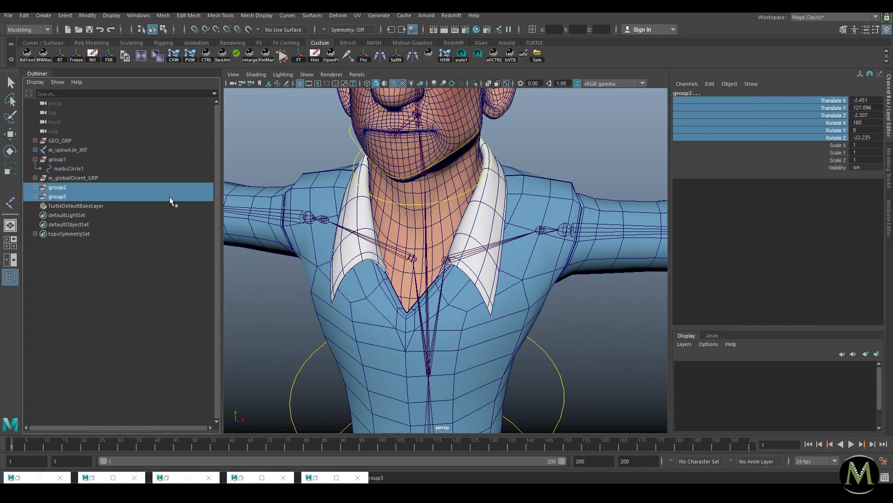
key("ctrl+1")
middle_click(525, 255)
key("ctrl+1")
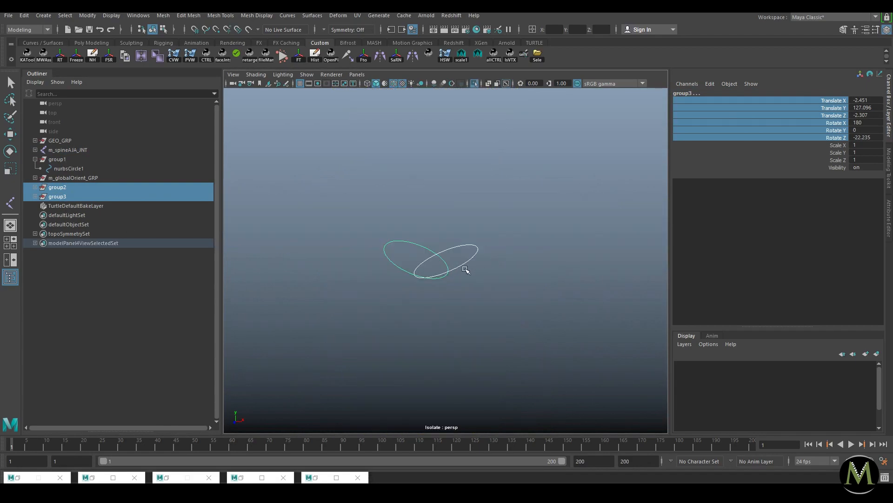
Step: Scale up all control points of both shoulder circles
key("F8")
key("r")
left_click_drag(521, 208, 250, 330)
key("e")
key("r")
left_click_drag(417, 258, 484, 257)
key("ctrl+1")
key("ctrl+1")
Step: Flatten the circles' control points, including the lower points, into a shallower shape
right_click_drag(545, 227, 368, 225, "alt")
left_click_drag(360, 157, 617, 367)
left_click_drag(315, 158, 765, 477)
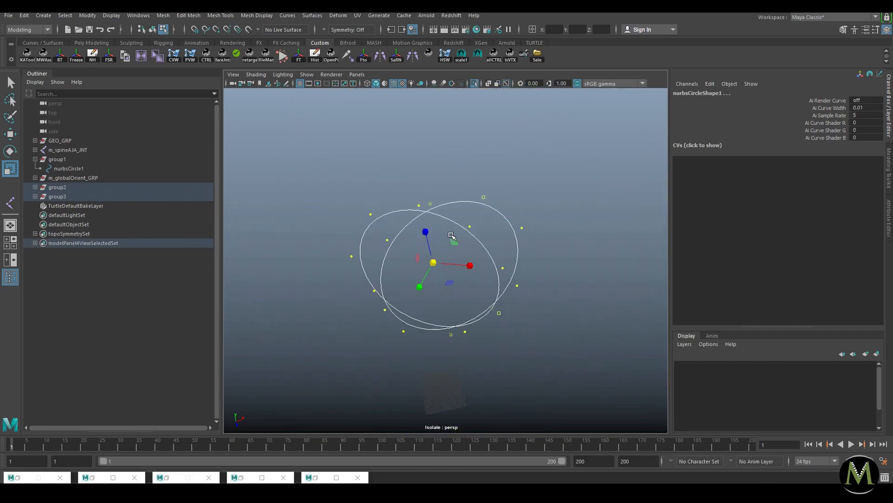
left_click_drag(442, 298, 438, 267)
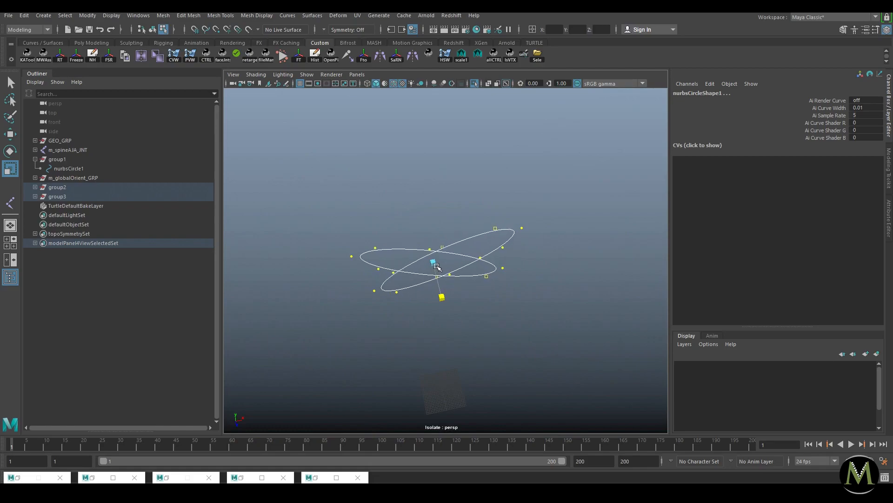
left_click_drag(499, 335, 465, 248, "alt")
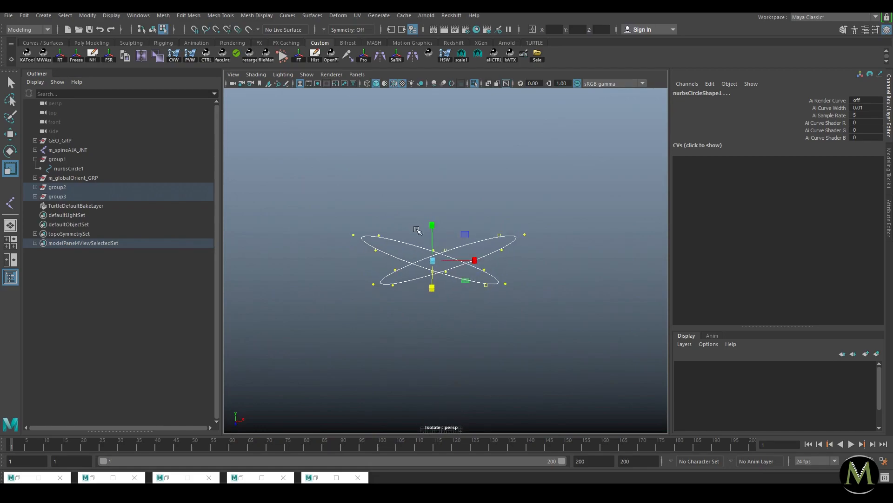
left_click_drag(564, 256, 367, 322)
key("e")
key("r")
left_click_drag(480, 261, 433, 260)
key("ctrl+z")
left_click_drag(432, 226, 459, 233)
key("ctrl+1")
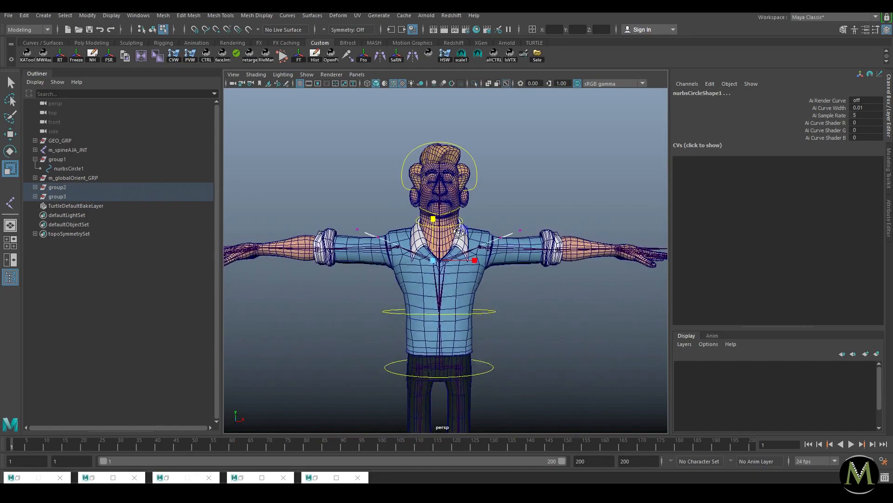
key("ctrl+1")
Step: Raise the two outer top CVs of the shoulder curves
left_click_drag(534, 210, 401, 223)
key("w")
left_click_drag(440, 189, 443, 178)
key("r")
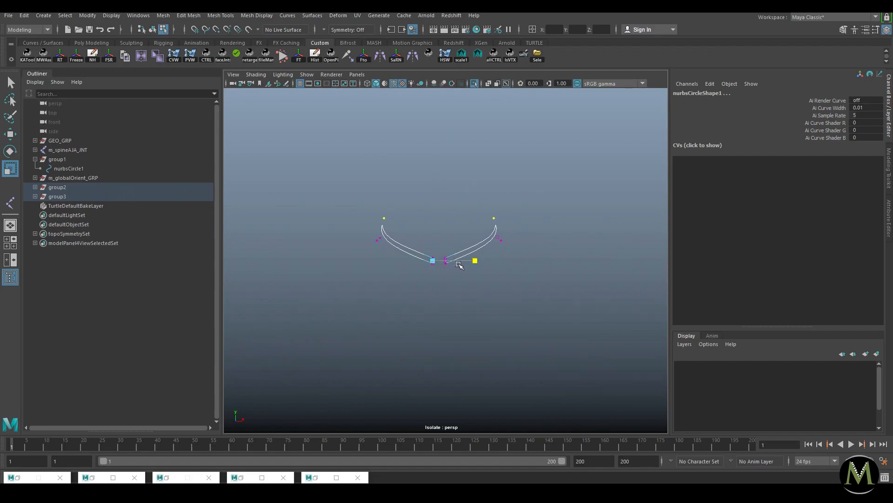
left_click_drag(349, 246, 552, 183, "shift")
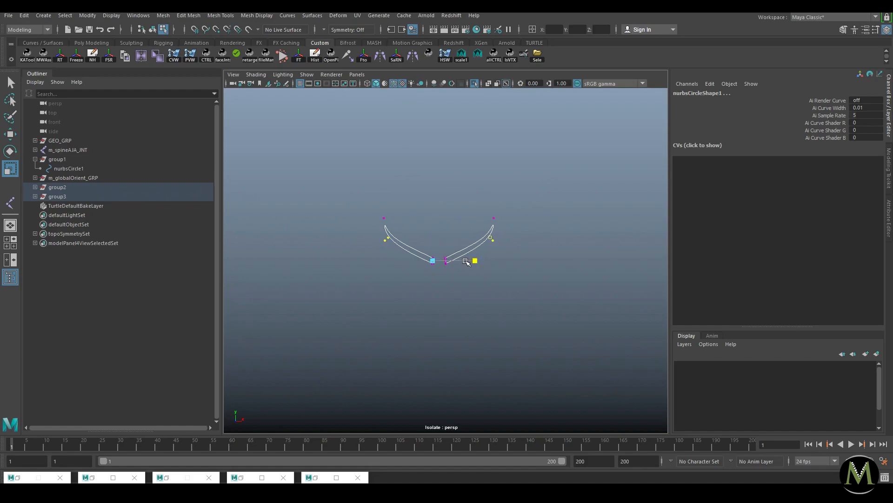
key("ctrl+1")
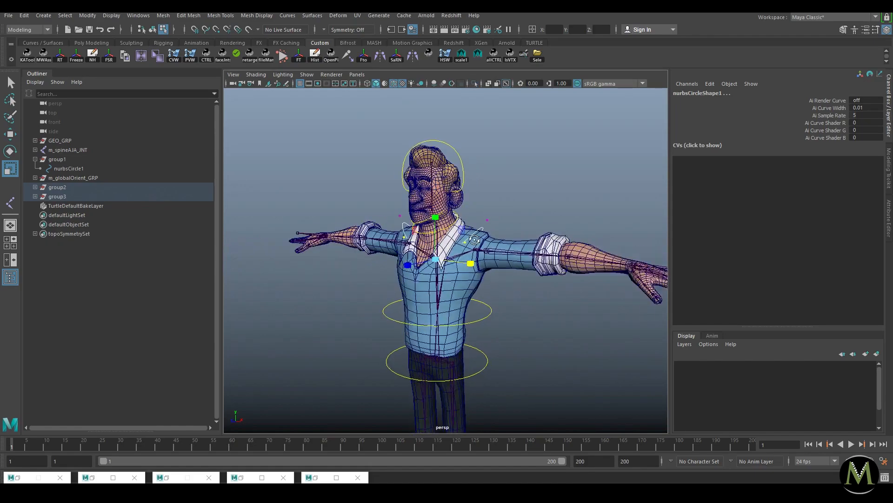
key("ctrl+1")
left_click_drag(532, 193, 372, 279)
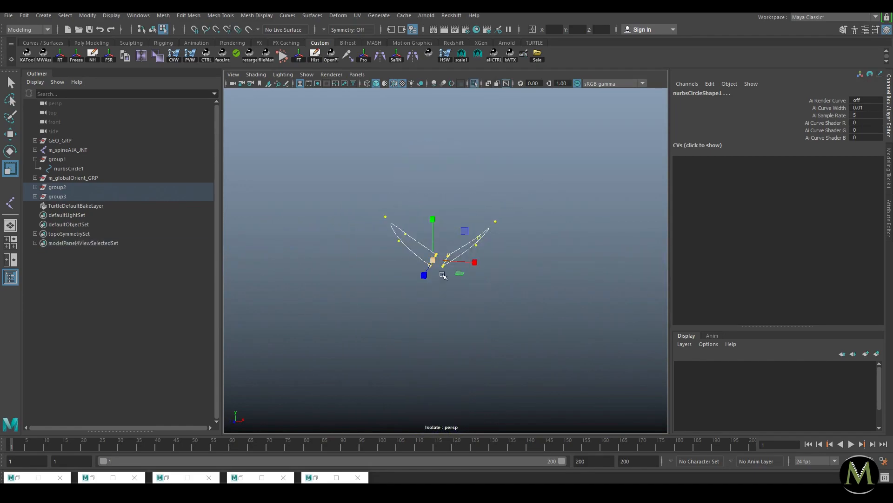
key("ctrl+1")
Step: Raise a single shoulder CV to wrap the curve around the collar, then return to object mode
left_click_drag(505, 241, 405, 250, "alt")
left_click(406, 247)
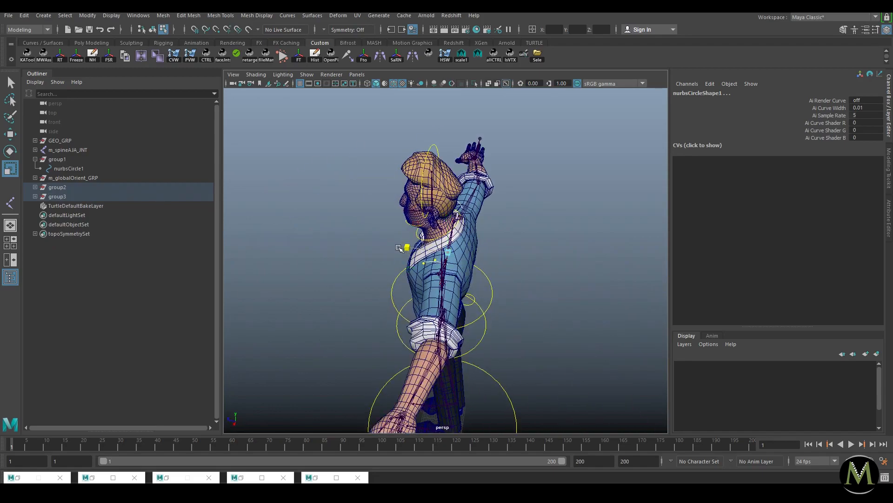
left_click_drag(359, 249, 568, 264, "alt")
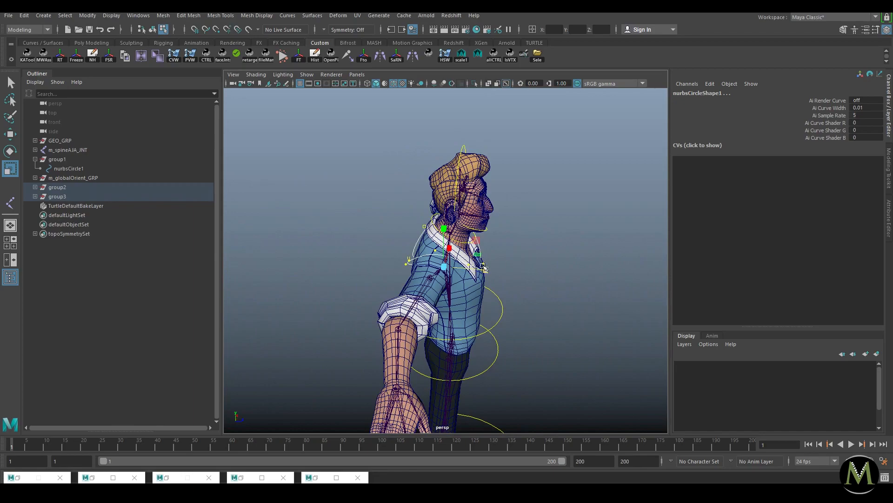
key("w")
left_click_drag(489, 271, 476, 219)
key("F8")
left_click(534, 262)
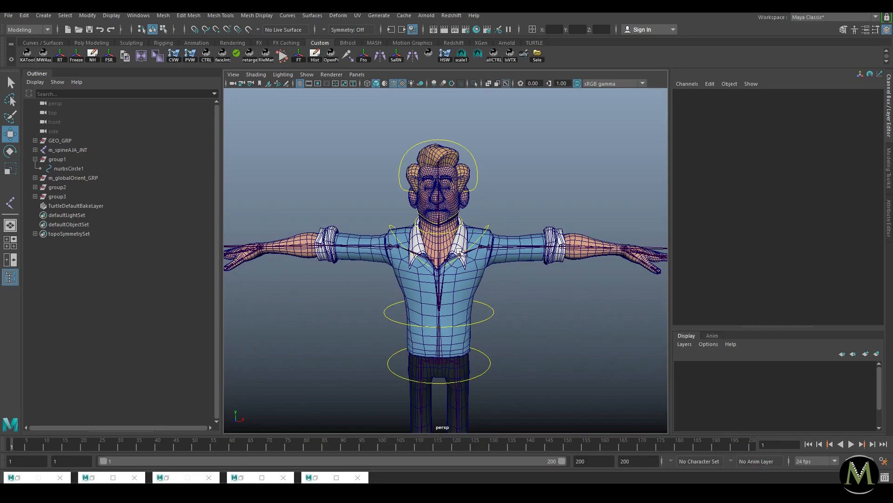
Step: Isolate both shoulder curves and pull two outer-curve CVs right and up over the shoulder
left_click_drag(490, 207, 474, 210, "alt")
right_click_drag(475, 211, 508, 223, "alt")
left_click_drag(508, 223, 509, 197, "alt")
left_click(499, 225)
left_click(509, 182, "shift")
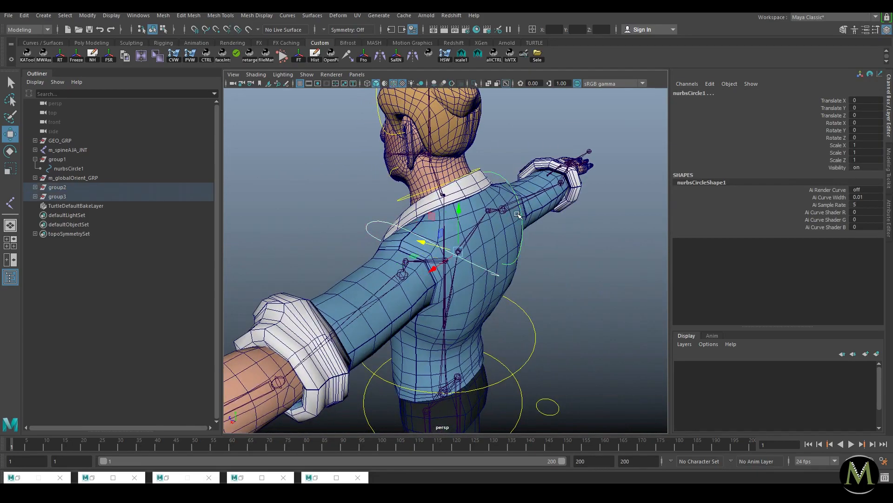
key("ctrl+1")
left_click_drag(463, 242, 492, 222, "alt")
right_click_drag(493, 223, 471, 208)
left_click_drag(471, 208, 487, 220, "alt")
left_click_drag(511, 191, 513, 176)
Step: Bring back the full character and adjust one shoulder curve's CVs, undoing the bad move
key("ctrl+1")
left_click_drag(488, 206, 550, 197, "alt")
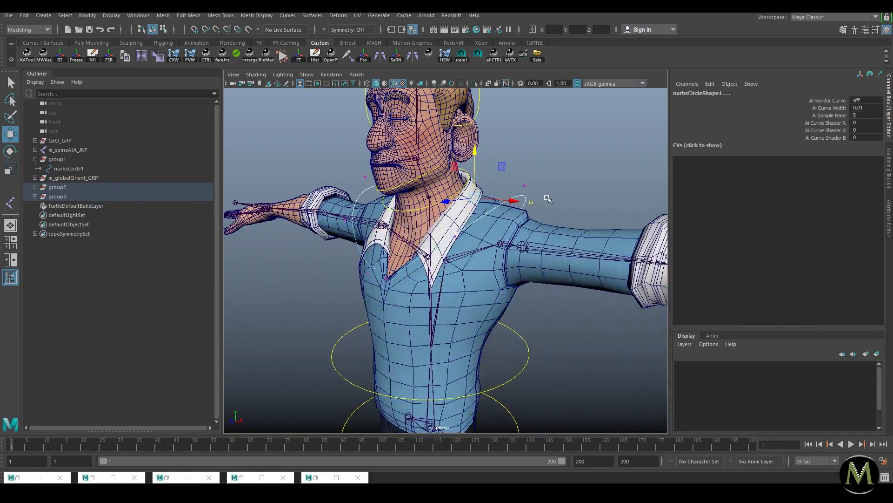
key("F8")
left_click(524, 196)
right_click_drag(525, 196, 497, 191)
left_click_drag(514, 177, 553, 180)
key("ctrl+z")
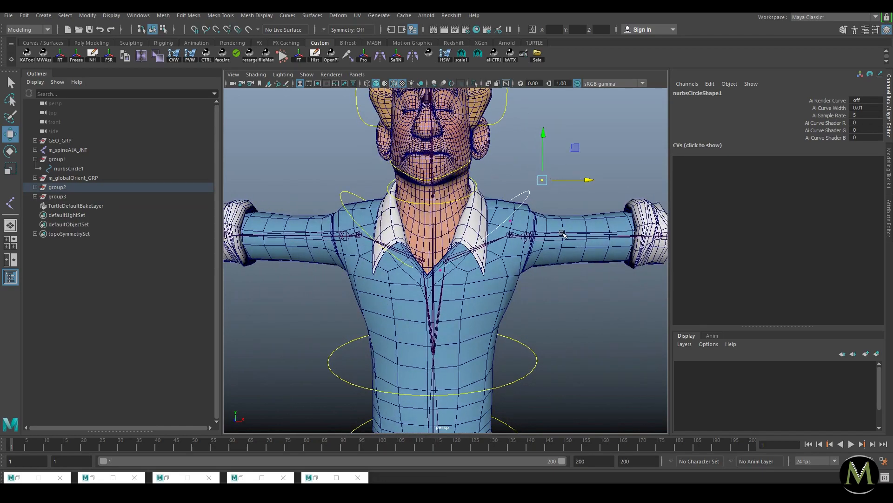
Step: Reselect the shoulder curve in object mode and undo back to the earlier CV shape
right_click_drag(527, 201, 553, 193)
left_click(552, 198)
left_click(526, 193)
left_click_drag(823, 100, 826, 144)
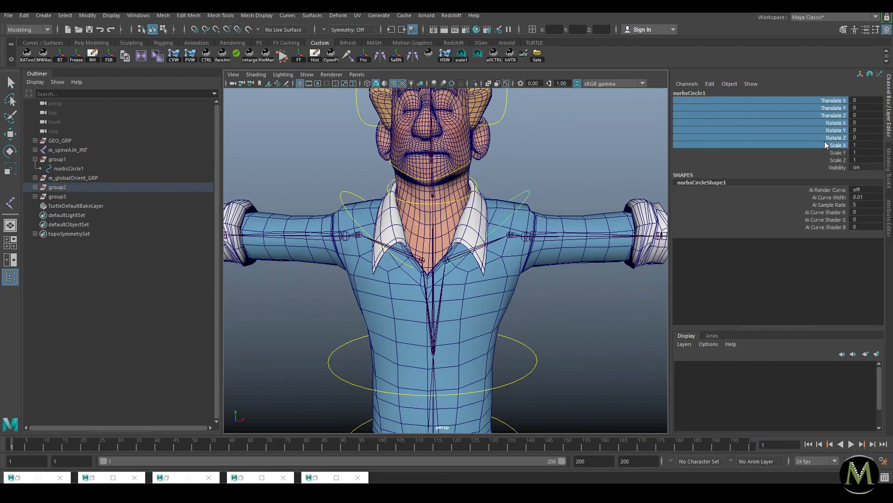
key("w")
left_click(576, 168)
key("ctrl+z")
key("ctrl+z")
key("ctrl+z")
key("ctrl+z")
key("ctrl+z")
key("ctrl+z")
key("ctrl+z")
key("ctrl+z")
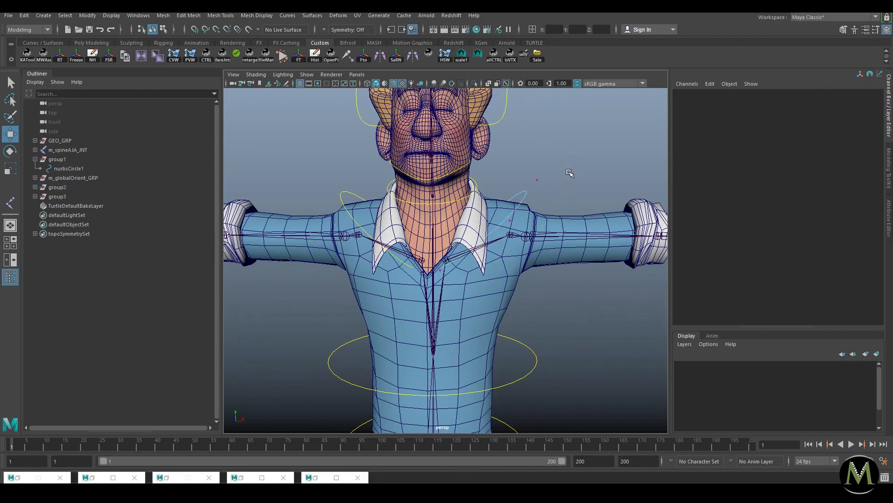
Step: Tumble around the character to check the shoulder curves from the front and side
scroll(480, 227, "down", 5)
mouse_move(470, 228)
left_mouse_down("alt")
mouse_move(423, 232)
mouse_move(476, 231)
left_mouse_up("alt")
left_click_drag(541, 266, 535, 200, "alt")
left_click_drag(486, 217, 449, 214, "alt")
left_click_drag(480, 249, 418, 239, "alt")
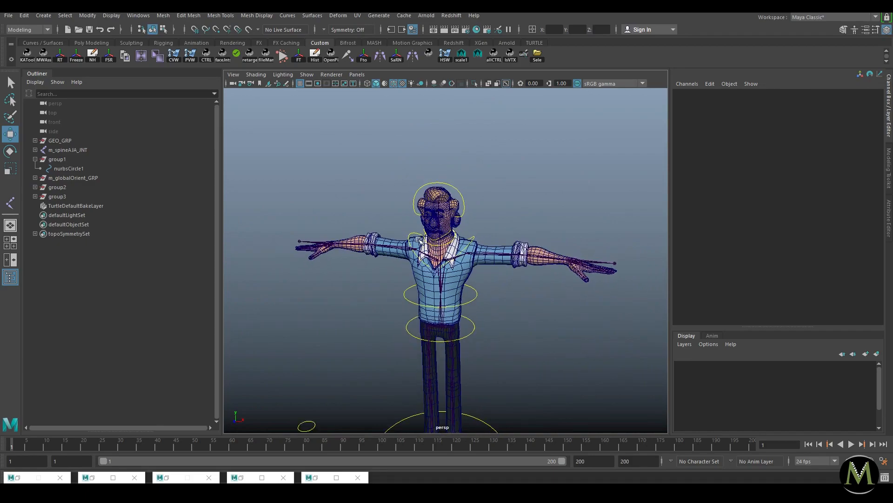
scroll(489, 212, "up", 3)
Step: Enable drawing overrides on nurbsCircle1's shape and set its override colour to red
left_click(489, 212)
scroll(530, 210, "up", 4)
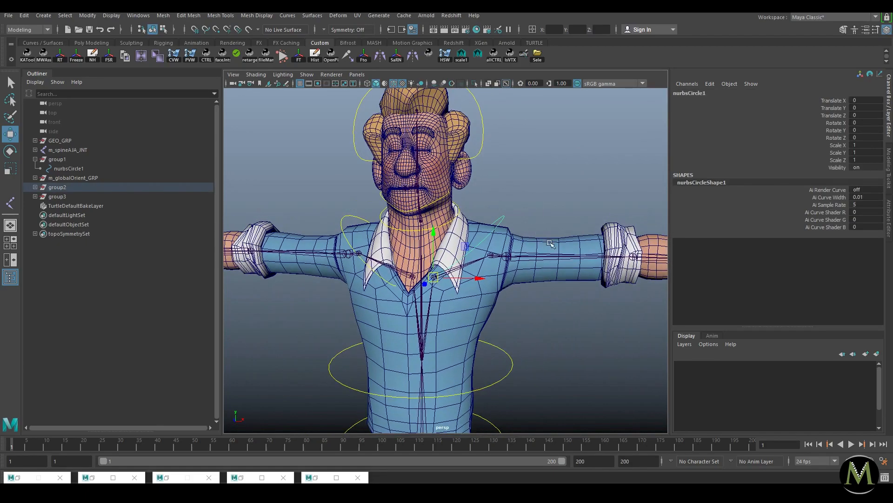
key("ctrl+a")
left_click(741, 91)
mouse_move(830, 306)
left_mouse_down()
mouse_move(800, 304)
mouse_move(850, 307)
mouse_move(800, 306)
left_mouse_up()
Step: Set the right-hand shoulder circle's override colour to blue
left_click(473, 113)
left_click(348, 215)
left_click(586, 295)
left_click(501, 219)
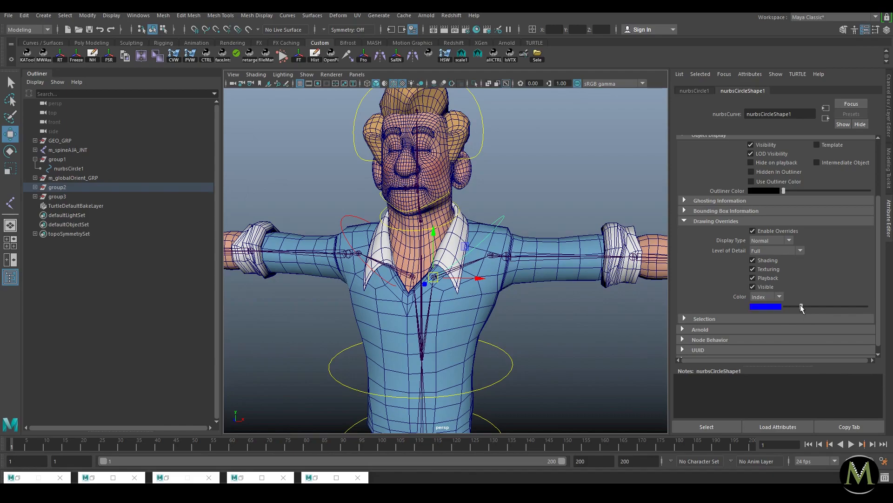
left_click(599, 331)
Step: Orbit to a three-quarter view, select group2 and group3, and expand group3 in the Outliner
right_click_drag(577, 319, 387, 210, "alt")
left_click_drag(455, 230, 356, 258, "alt")
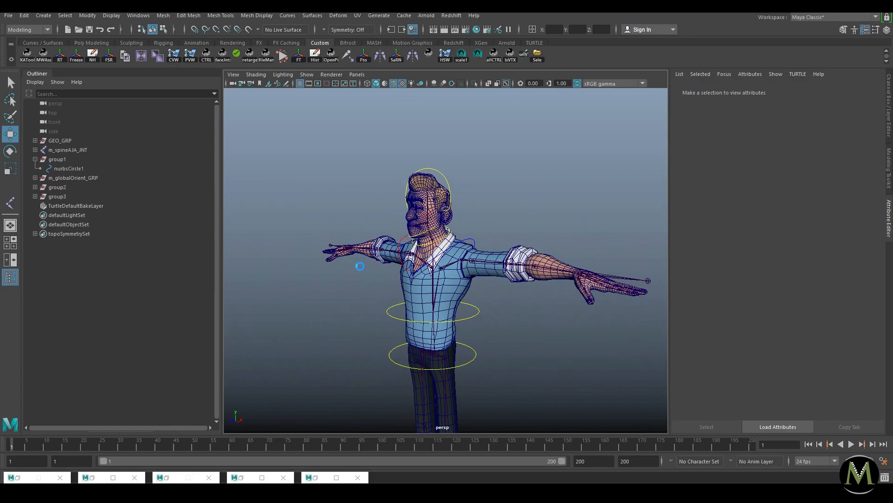
left_click_drag(84, 187, 41, 195)
left_click(35, 196)
Step: Expand group2 to reveal its curve and frame the head and torso
left_click(35, 187)
left_click(71, 188)
left_click_drag(354, 211, 391, 218, "alt")
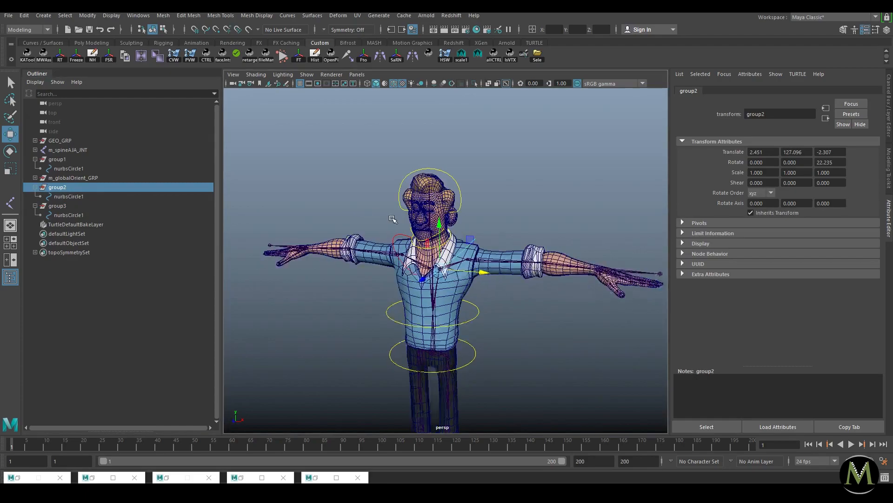
right_click_drag(392, 219, 486, 256, "alt")
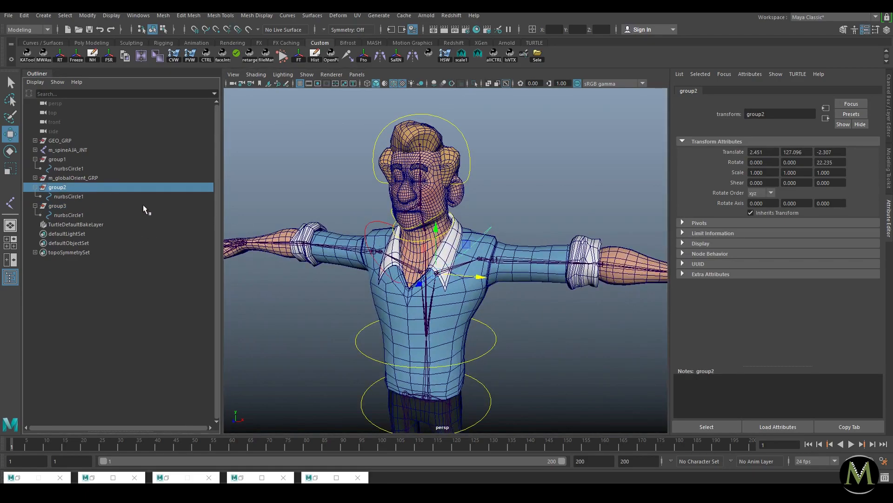
Step: Check m_globalOrient_GRP's contents and group1's child nurbsCircle1, then select group1
left_click(252, 303)
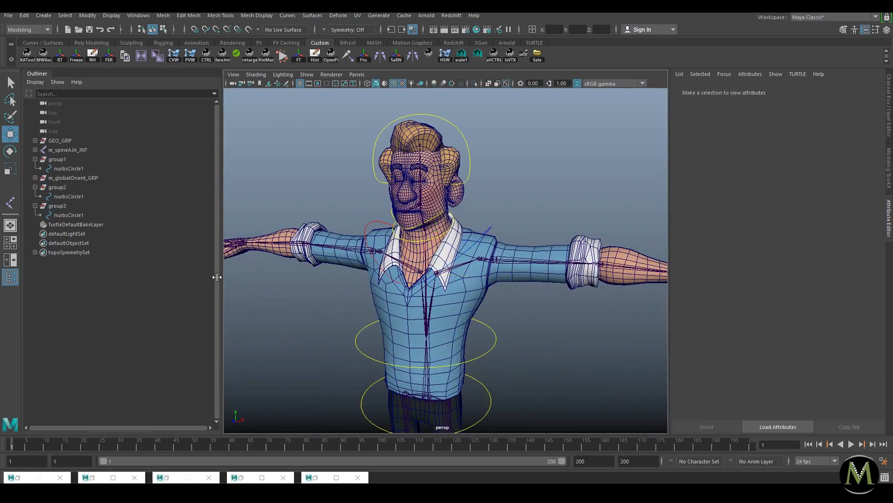
left_click(35, 158)
left_click(35, 168)
left_click(35, 168)
left_click(35, 159)
left_click(84, 168)
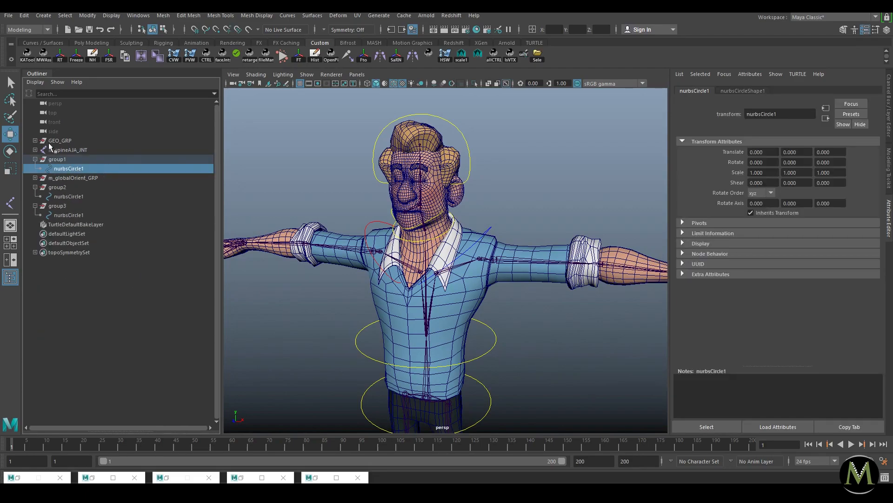
left_click(68, 159)
Step: Orbit to a front view and check the circle under group2 in the viewport
scroll(470, 282, "down", 6)
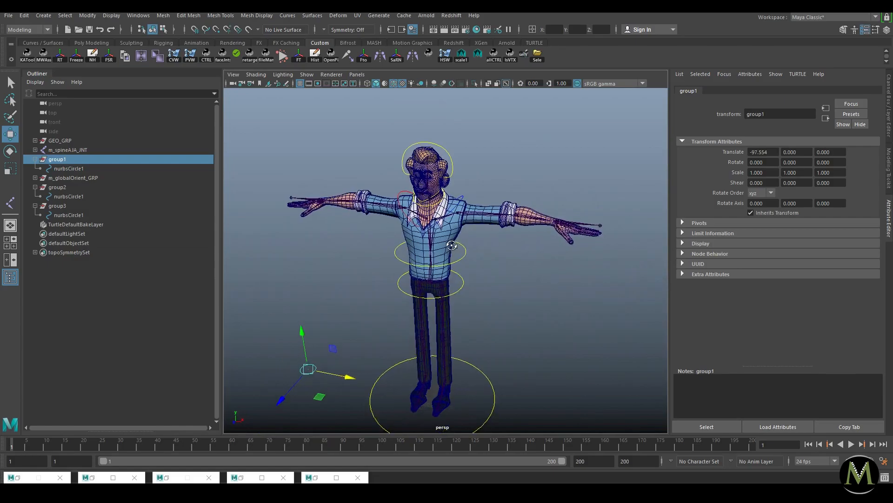
left_click_drag(470, 282, 544, 300, "alt")
scroll(554, 309, "up", 5)
left_click(510, 224)
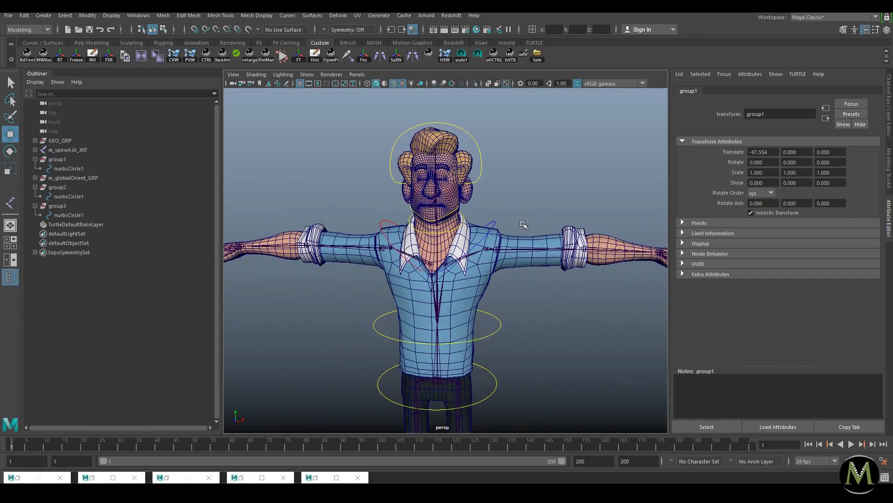
left_click(540, 202)
Step: Rename the circle under group2 to l_clavicleAJA_INT
left_click(80, 188)
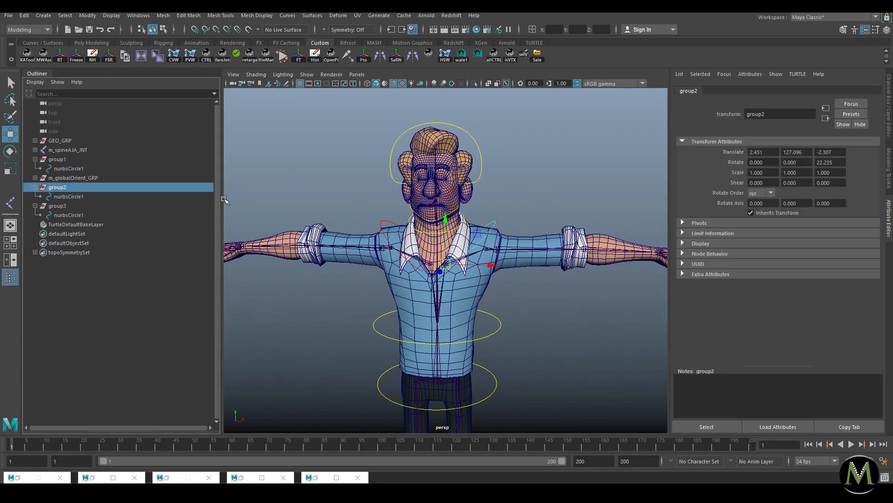
key("f")
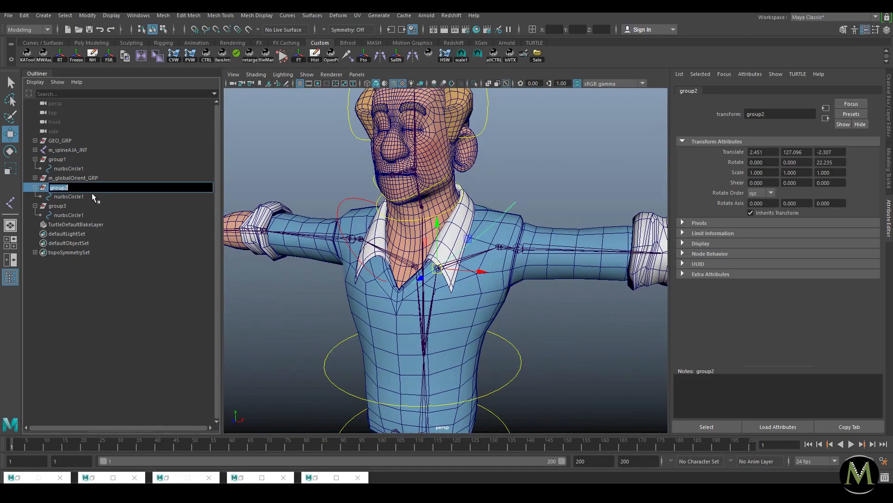
double_click(91, 194)
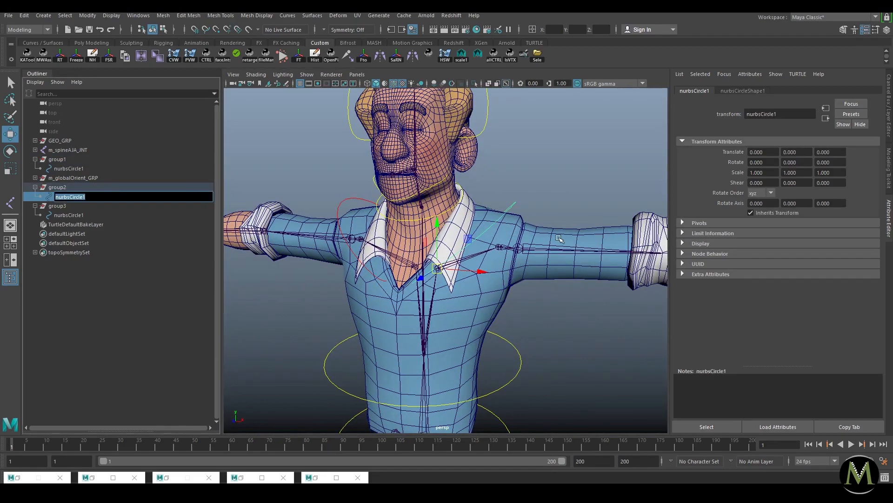
left_click(551, 180)
left_click_drag(535, 180, 557, 186, "alt")
left_click(515, 200)
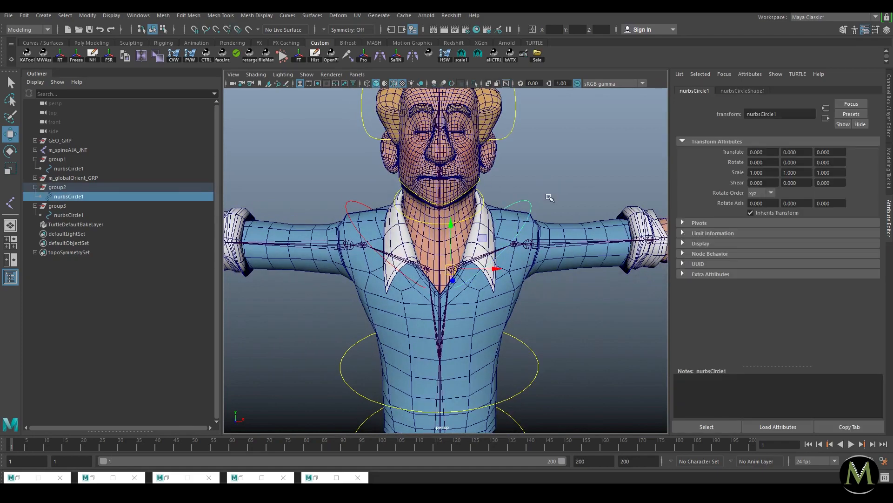
double_click(91, 195)
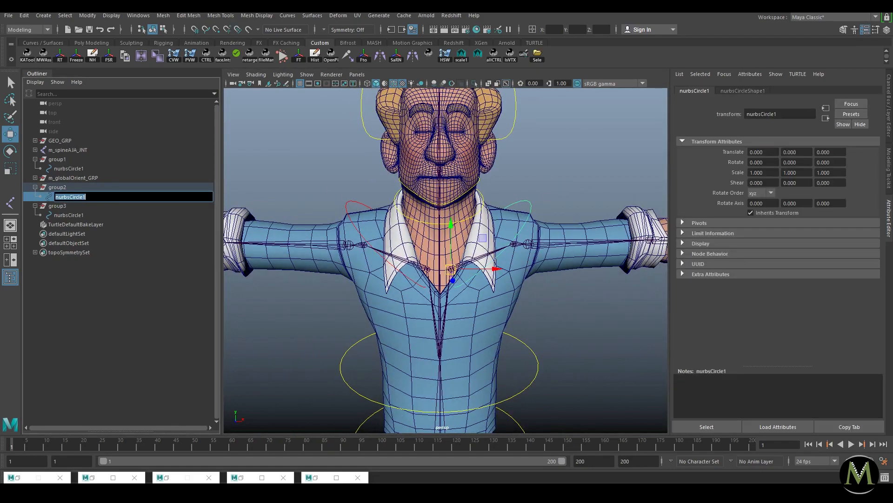
key("BackSpace")
key("Return")
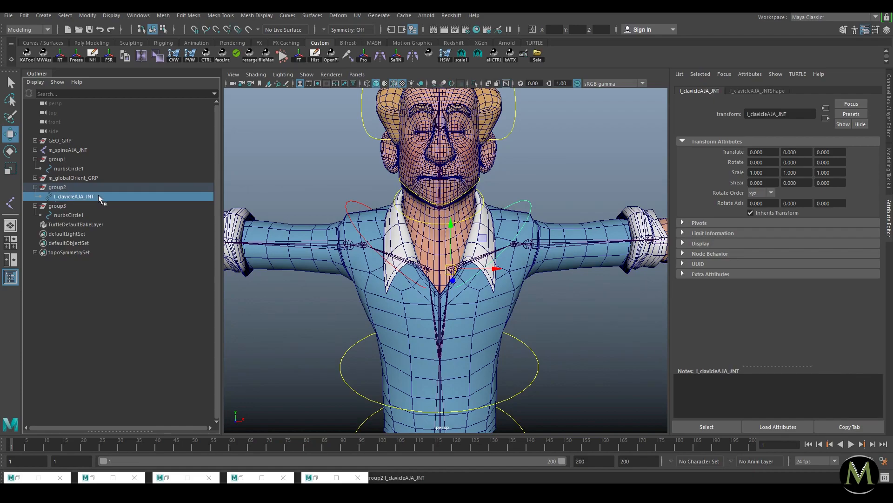
Step: Rename group2 to l_clavicleAJAOrient_GRP
double_click(91, 191)
type("l_clavicleAJA_JNT")
key("Left")
key("Left")
key("Left")
key("Left")
type("Orient")
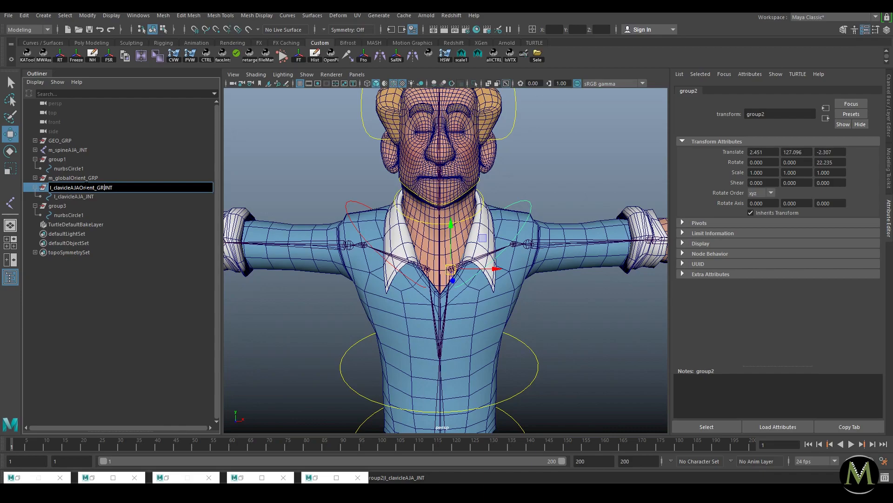
type("P")
key("Return")
Step: Rename group3 to r_clavicleAJAOrient_GRP using the copied left-side name
double_click(86, 187)
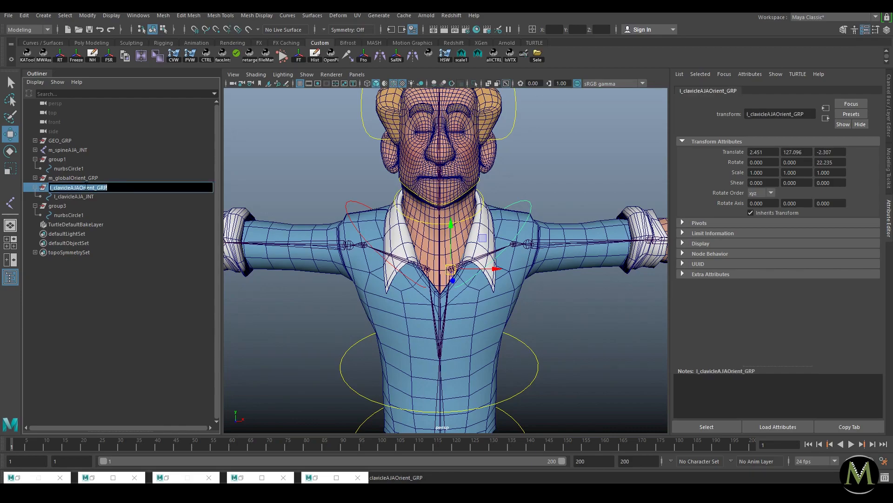
key("ctrl+c")
double_click(83, 206)
key("ctrl+v")
left_click(52, 206)
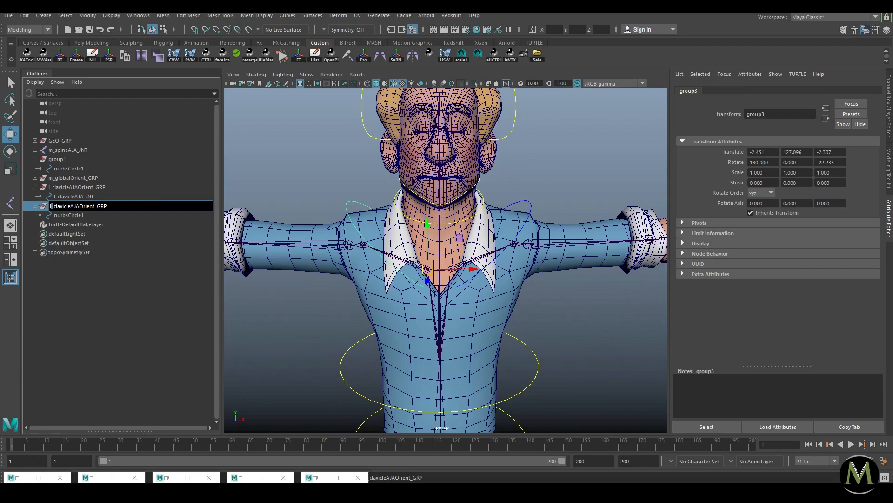
key("Delete")
type("r")
key("Return")
Step: Rename the copied clavicle circle to r_clavicleAJA_INT
double_click(60, 215)
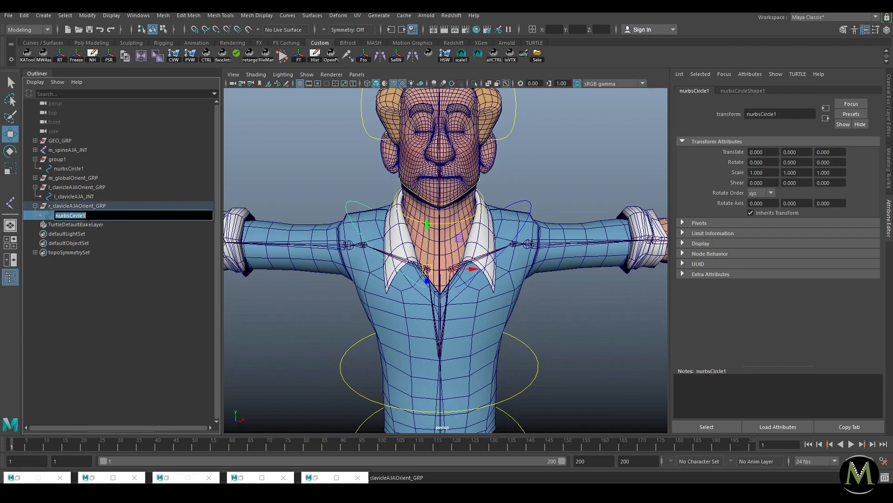
double_click(74, 196)
key("ctrl+c")
double_click(66, 216)
key("ctrl+v")
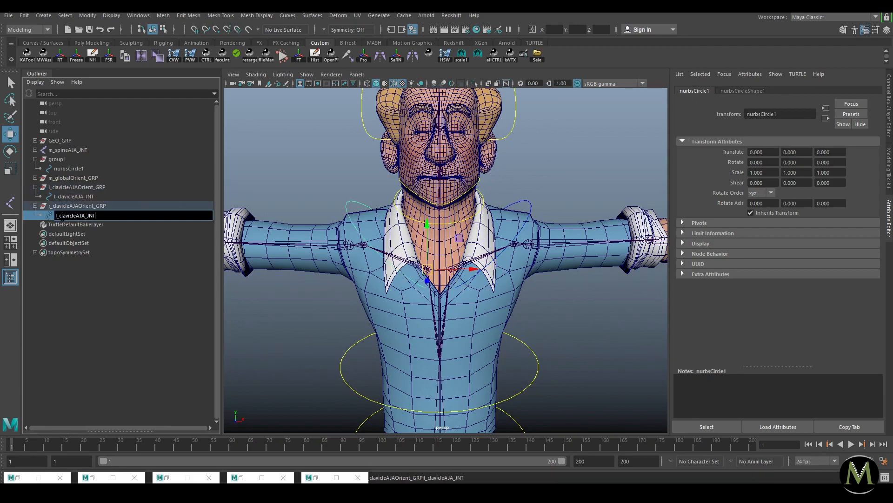
key("Delete")
type("r")
left_click(77, 226)
left_click(96, 216)
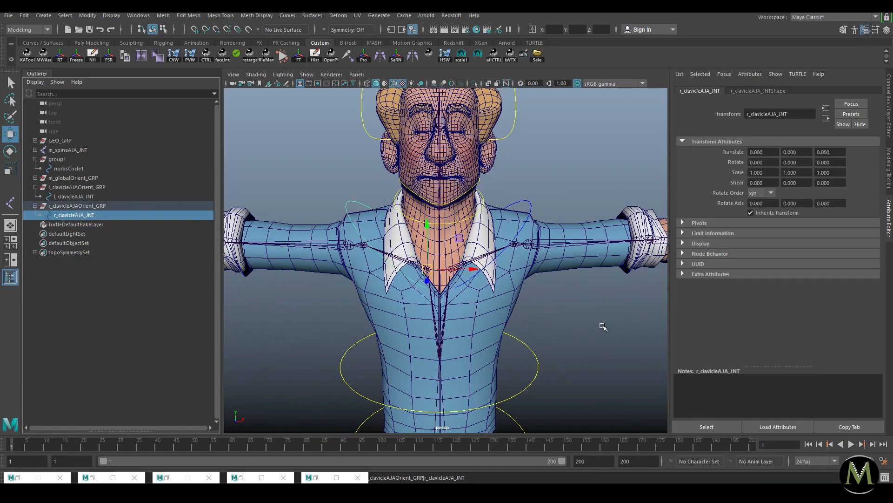
left_click(600, 324)
right_click_drag(535, 300, 481, 293, "alt")
Step: Orbit and zoom around the character to inspect the legs and upper body
left_click_drag(481, 293, 497, 183, "alt")
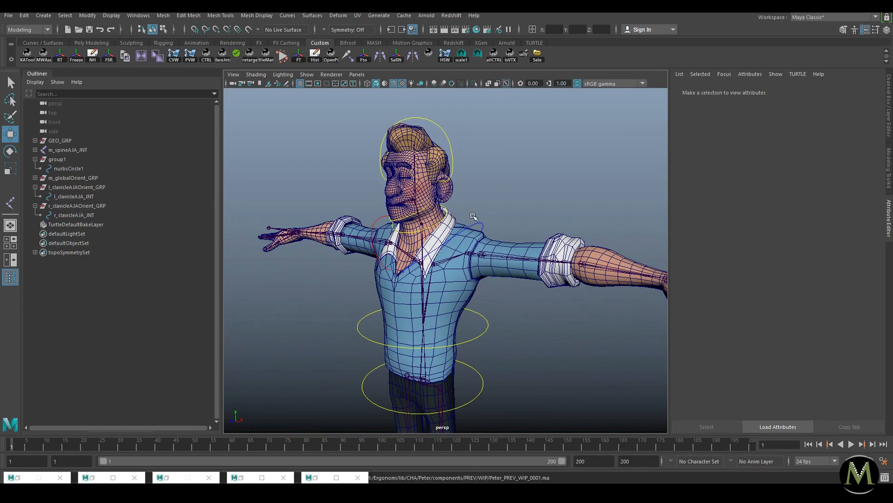
left_click_drag(533, 261, 516, 275, "alt")
right_click_drag(515, 275, 475, 275, "alt")
left_click_drag(475, 275, 449, 279, "alt")
middle_click_drag(465, 372, 484, 321, "alt")
right_click_drag(484, 321, 522, 330, "alt")
left_click_drag(522, 331, 543, 213, "alt")
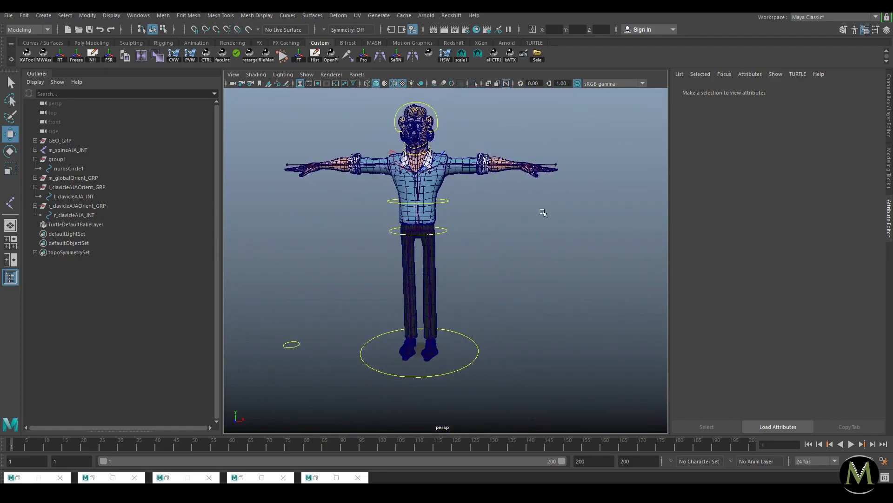
right_click_drag(542, 213, 579, 316, "alt")
Step: Collapse l_clavicleAJAOrient_GRP, r_clavicleAJAOrient_GRP and group1, then select group1
left_click(35, 186)
left_click(35, 196)
left_click(35, 159)
left_click(58, 159)
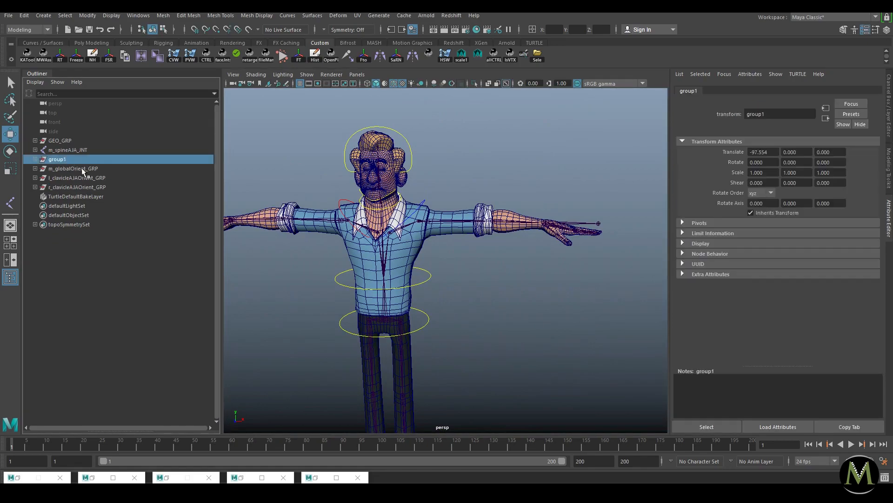
left_click_drag(424, 179, 440, 185, "alt")
left_click(514, 178)
left_click(65, 152)
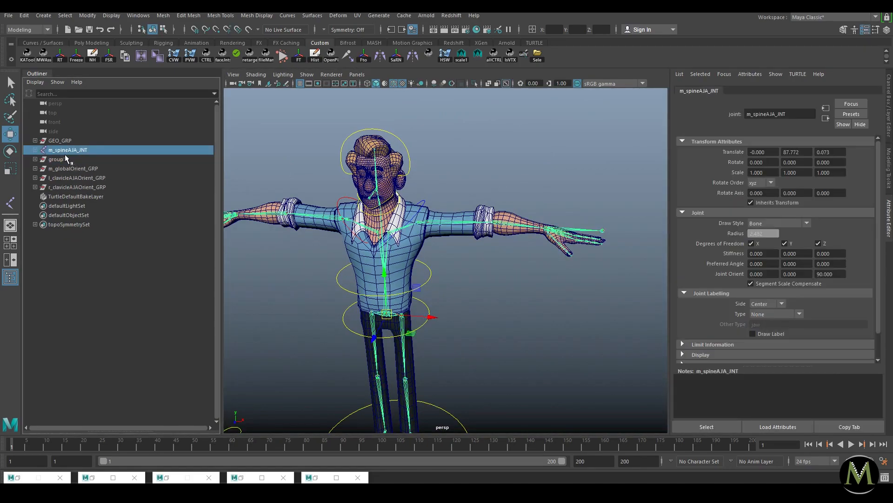
left_click(106, 161)
left_click_drag(455, 202, 435, 224, "alt")
right_click_drag(435, 224, 479, 247, "alt")
Step: Duplicate group1 and point-snap the copy onto the left wrist
key("f")
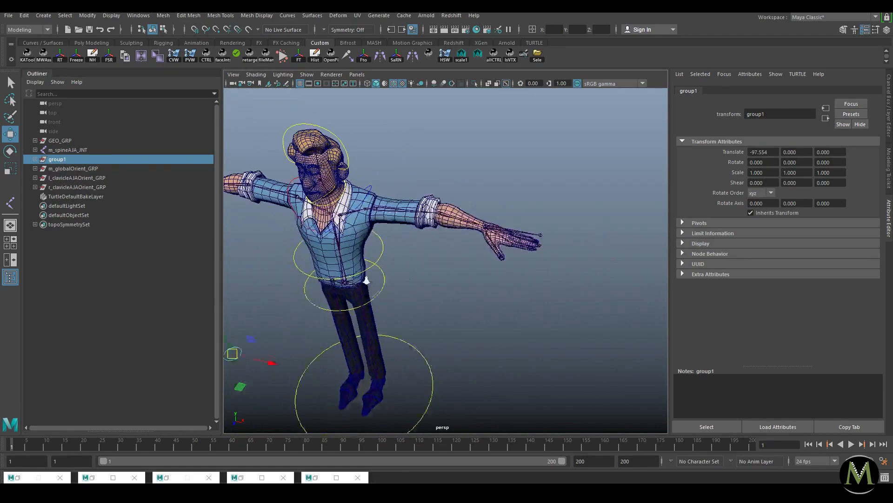
key("ctrl+d")
key("v")
mouse_move(531, 205)
middle_mouse_down()
mouse_move(554, 210)
mouse_move(546, 206)
middle_mouse_up()
key("f")
Step: Snap the copy onto the left thumb's base joint, then move it beside the hand
right_click_drag(526, 234, 470, 235, "alt")
left_click_drag(470, 235, 489, 234, "alt")
key("v")
middle_click_drag(449, 256, 443, 243)
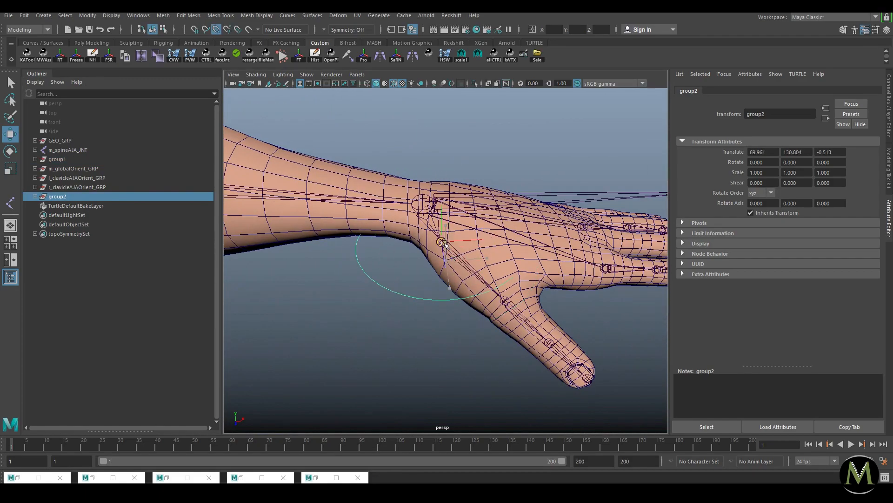
left_click_drag(443, 244, 347, 303)
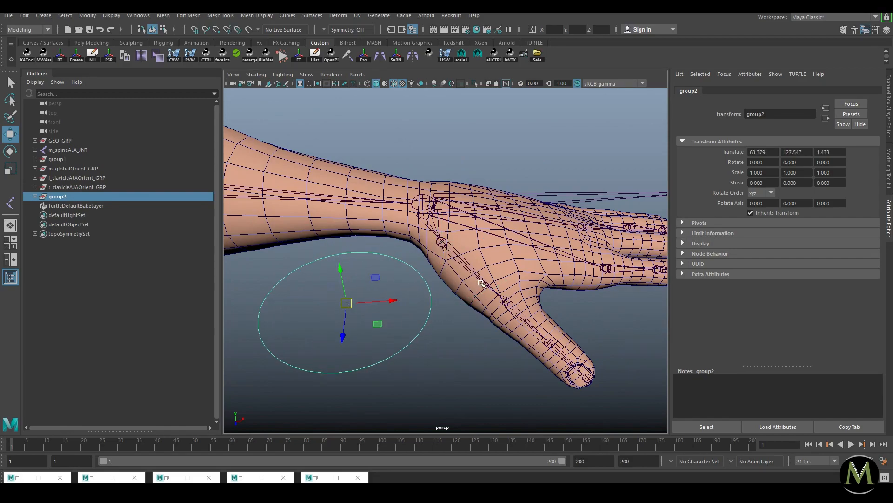
right_click_drag(533, 261, 479, 236, "alt")
mouse_move(479, 223)
left_mouse_down("alt")
mouse_move(454, 248)
mouse_move(475, 246)
mouse_move(474, 230)
left_mouse_up("alt")
right_click_drag(474, 231, 507, 279, "alt")
Step: Expand group2 and give it the temporary name l_thumbAJA_JNT
left_click(73, 197)
left_click(35, 197)
double_click(58, 197)
type("l_thumbAJA_")
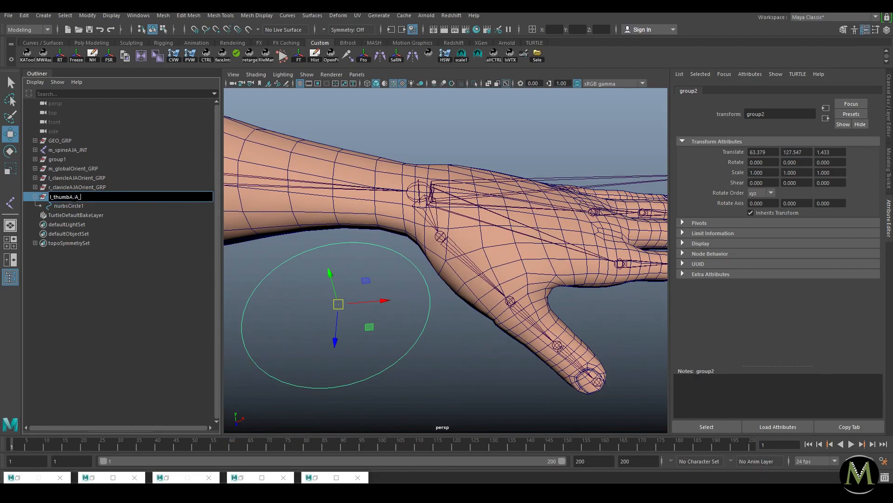
type("JNT")
key("Return")
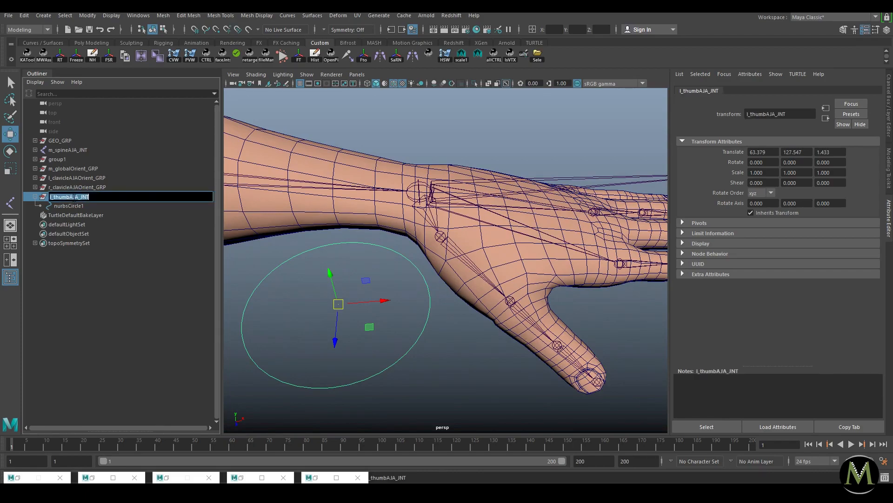
Step: Rename the circle under the group to l_thumbAJA_CTRL
left_click(87, 205)
double_click(87, 205)
type("l_thumbAJA_JNT")
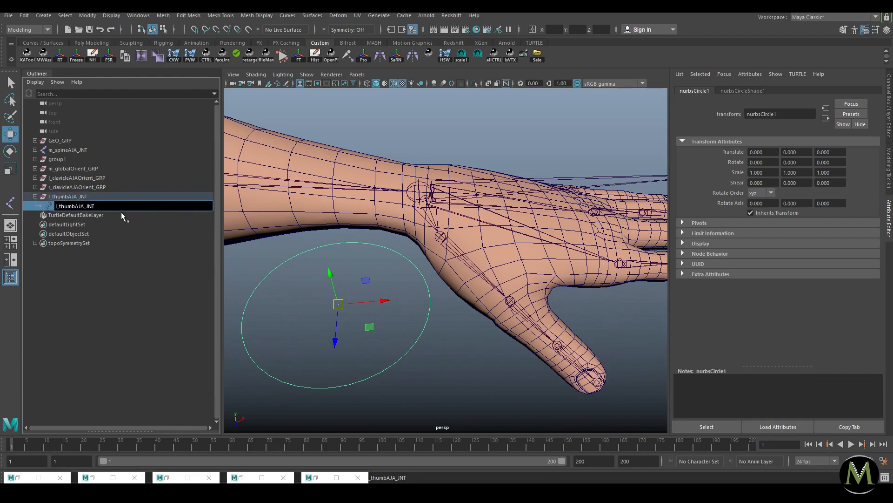
key("End")
key("shift+Left")
key("shift+Left")
key("shift+Left")
type("CTRL")
key("Return")
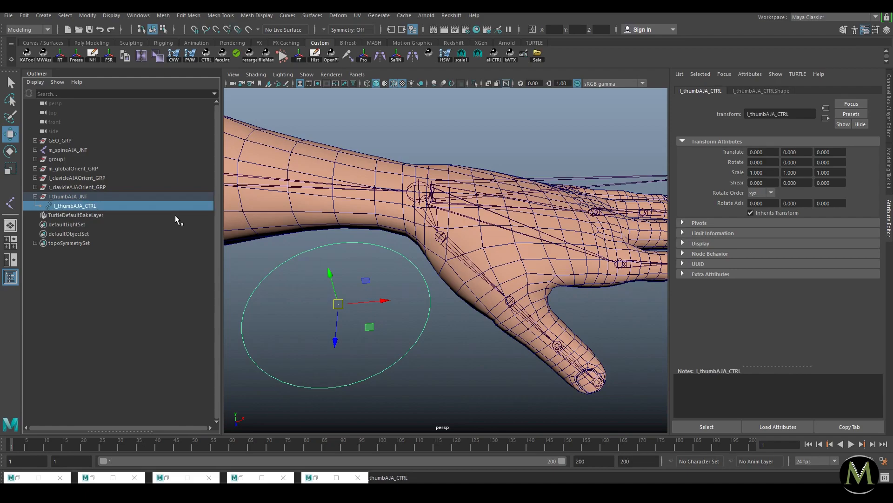
Step: Rename the parent group to l_thumbAJAOrient_GRP and test-move it
double_click(97, 198)
key("End")
key("shift+Left")
key("shift+Left")
key("shift+Left")
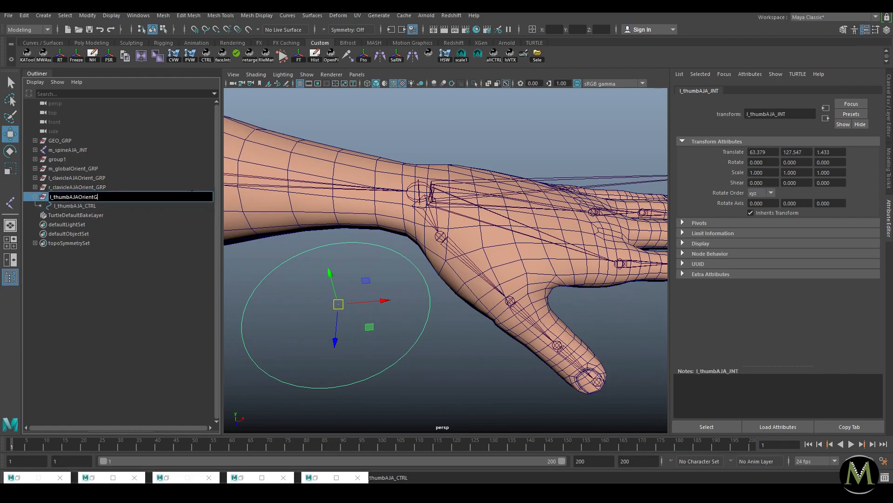
type("Orient_GRP")
key("Return")
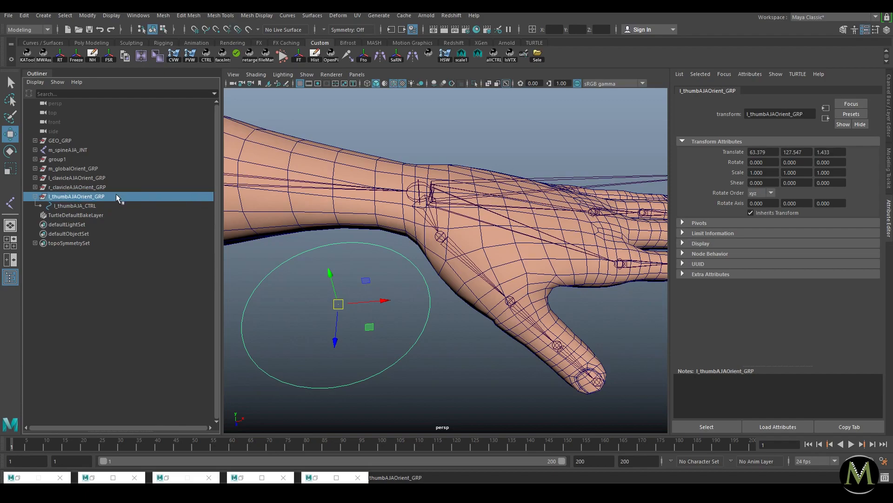
left_click_drag(340, 304, 405, 318)
Step: Undo the test move, parent the orient group under the thumb joint, and zero its translate/rotate
key("ctrl+z")
key("ctrl+z")
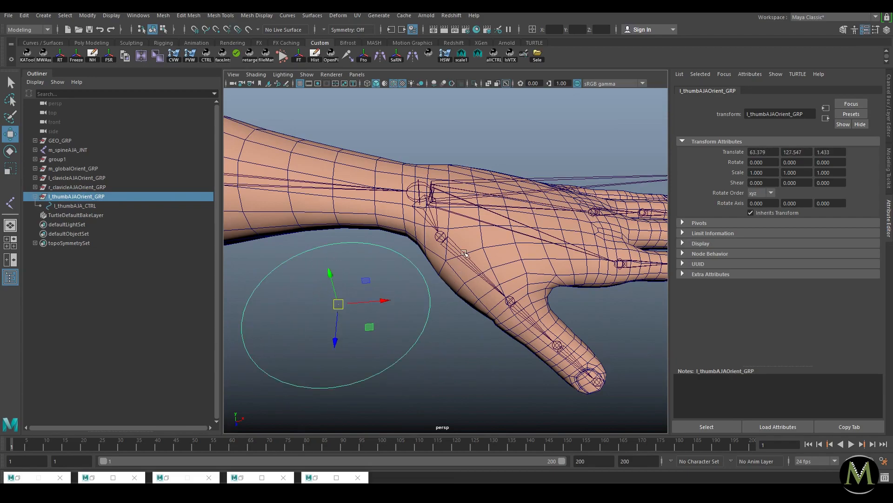
left_click(465, 256, "shift")
key("p")
key("ctrl+a")
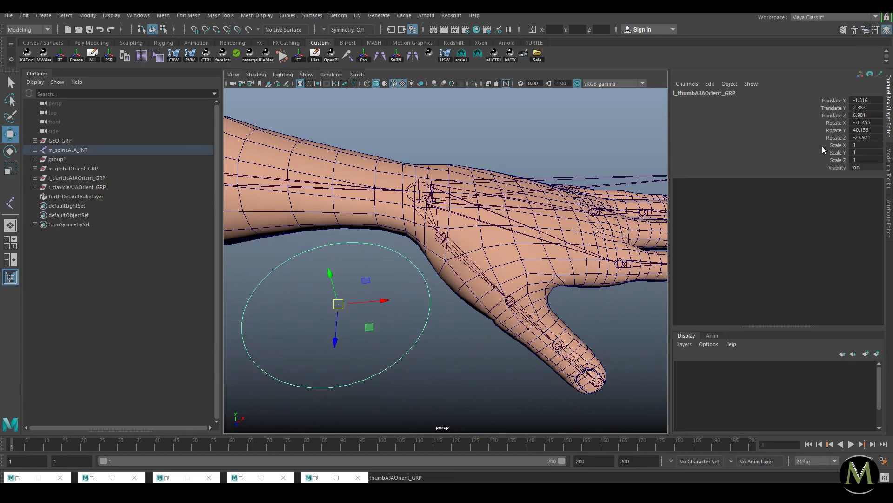
left_click_drag(871, 105, 872, 135)
type("0")
key("Return")
left_click_drag(442, 154, 233, 149, "alt")
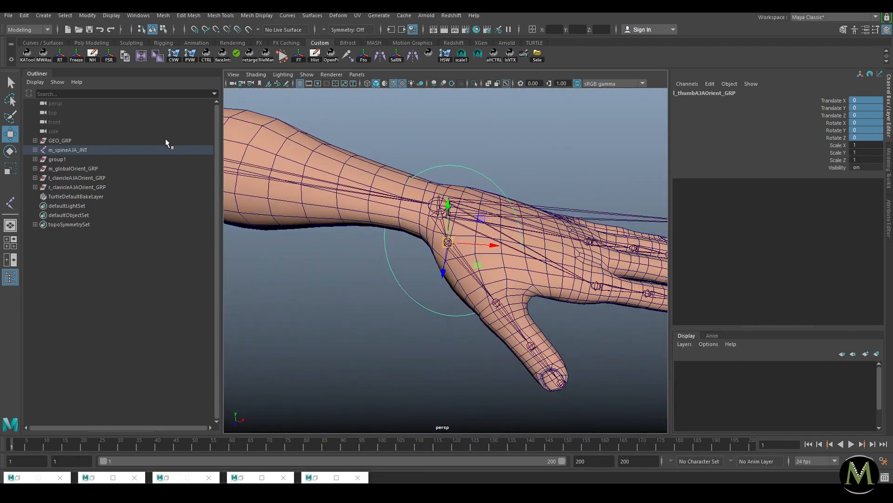
Step: Duplicate the orient group onto the next thumb joint with zeroed translate/rotate
key("ctrl+d")
left_click(506, 316, "shift")
key("p")
left_click_drag(865, 102, 864, 138)
type("0")
key("Return")
right_click_drag(615, 192, 543, 244, "alt")
Step: Duplicate it again onto the thumb-tip joint with zeroed translate/rotate
key("ctrl+d")
left_click(532, 355, "shift")
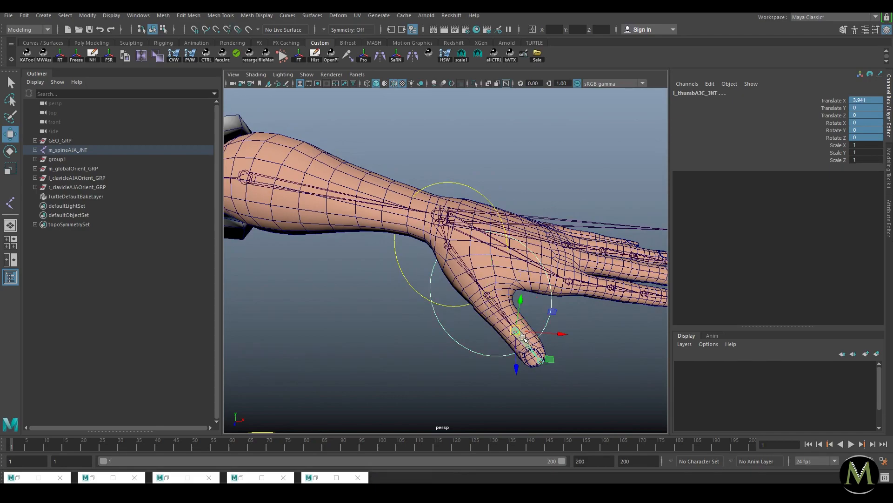
key("p")
left_click_drag(864, 102, 864, 138)
type("0")
key("Return")
left_click(616, 351)
right_click_drag(561, 296, 500, 297, "alt")
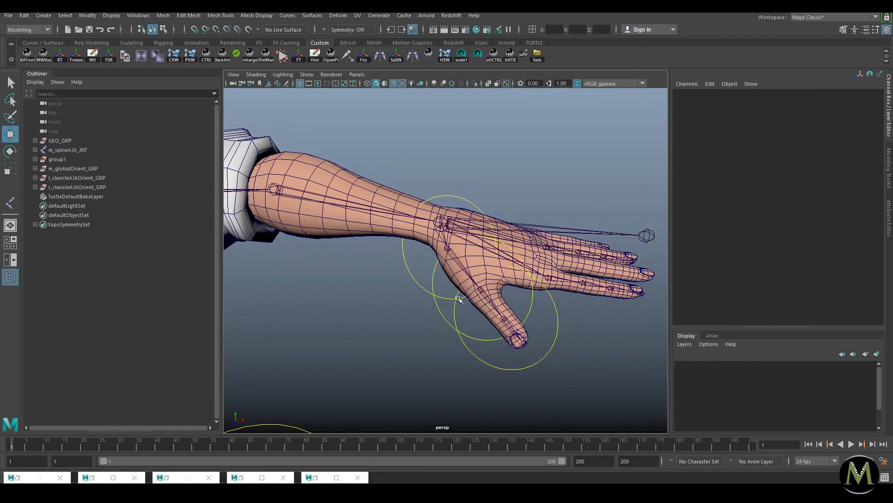
Step: Rotate the CVs of all three thumb circles to wrap the thumb, then scale them down
left_click_drag(463, 299, 398, 340)
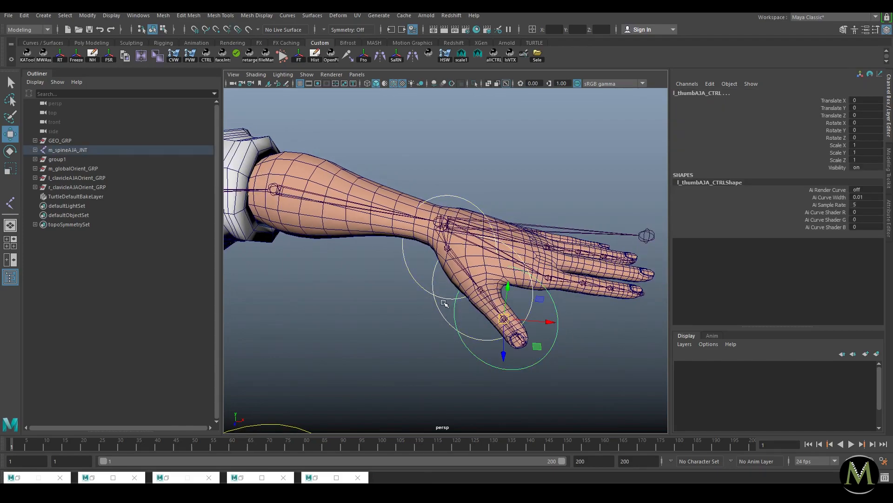
key("F8")
left_click_drag(369, 154, 588, 393)
key("e")
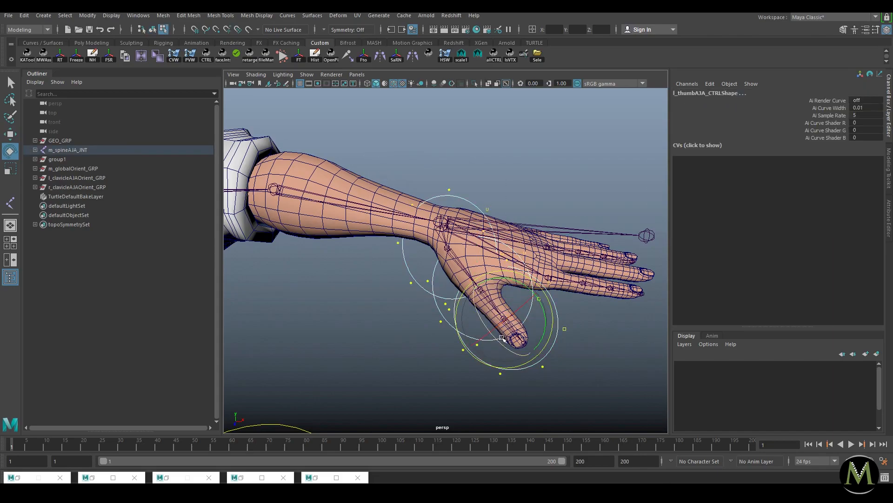
left_click_drag(510, 349, 455, 283)
key("r")
left_click_drag(504, 319, 416, 336)
key("F8")
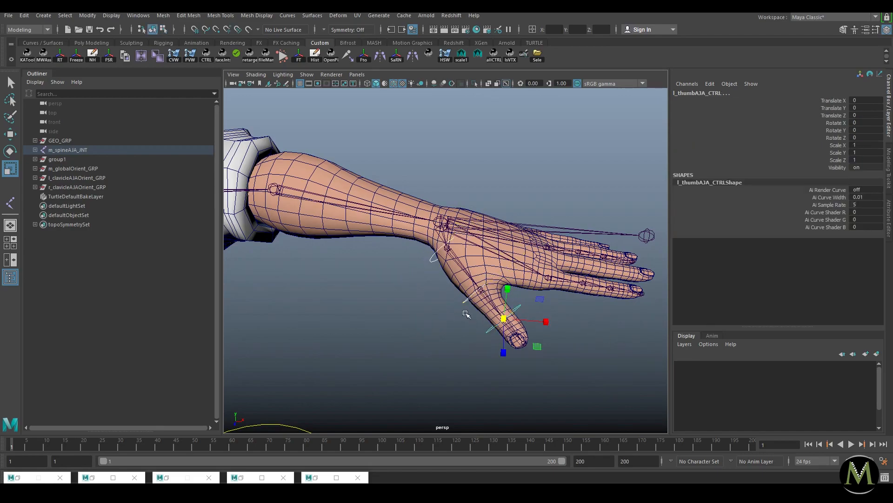
key("ctrl+a")
Step: Unparent the three thumb orient groups to world
key("f")
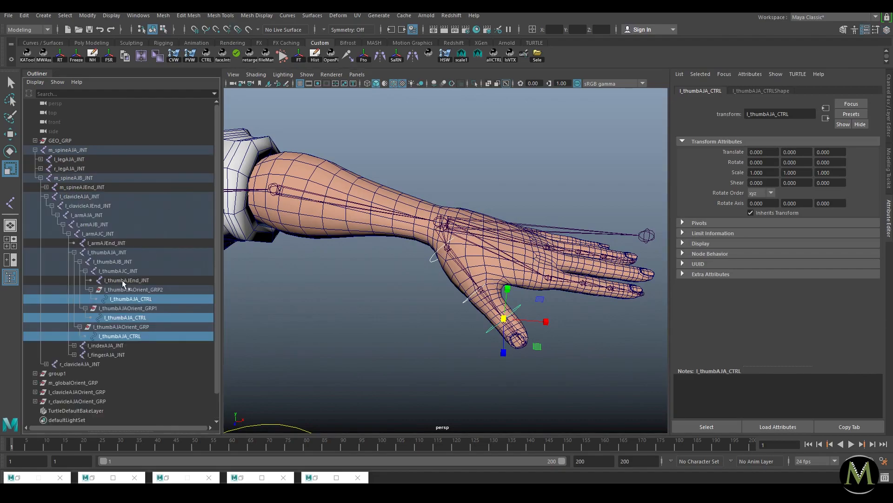
left_click(129, 289)
left_click(123, 308, "ctrl")
left_click(121, 327, "ctrl")
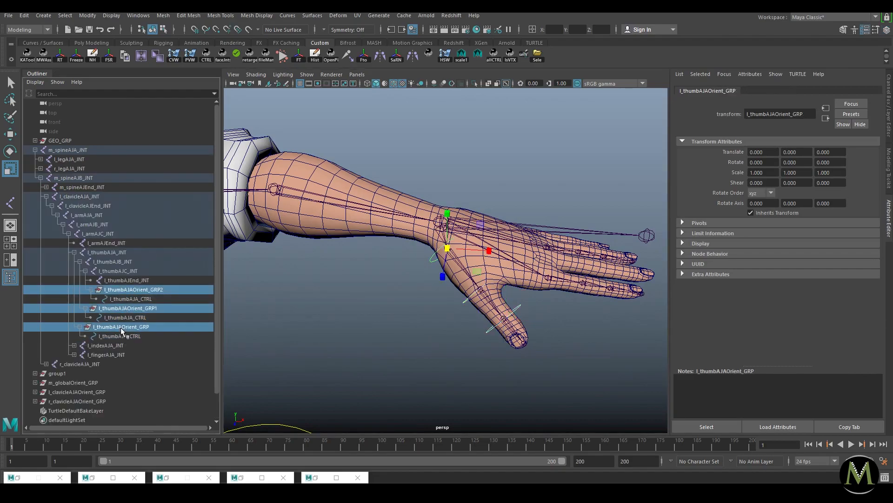
key("shift+p")
left_click(36, 150)
left_click(70, 215)
left_click(89, 196, "shift")
Step: Check each thumb orient group's position and expand all three in the Outliner
left_click(35, 215)
left_click(97, 224)
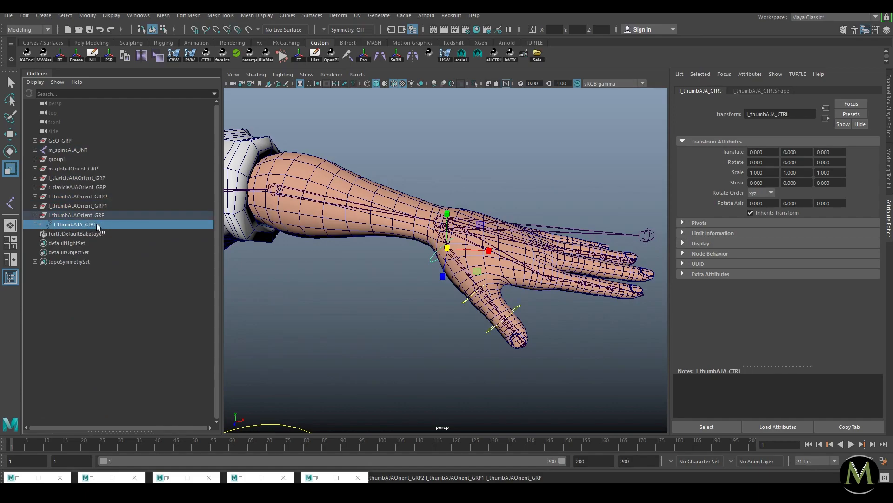
left_click(35, 215)
left_click(99, 214)
left_click(66, 196)
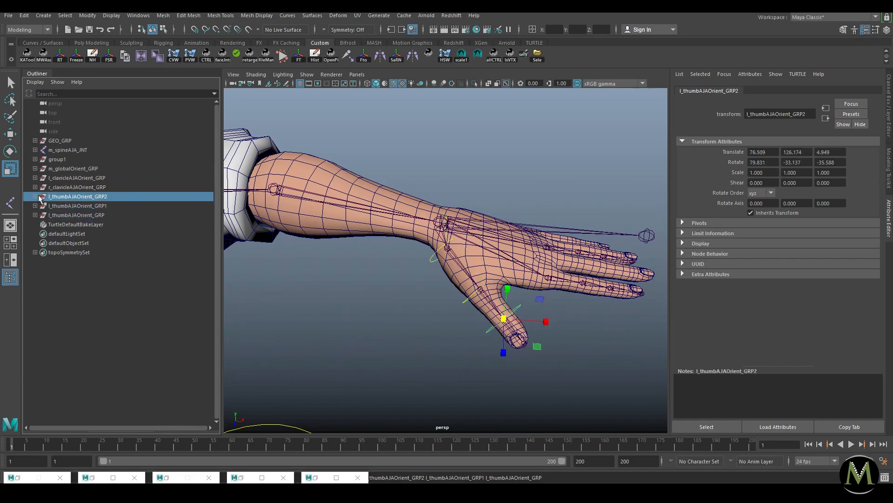
left_click(74, 216)
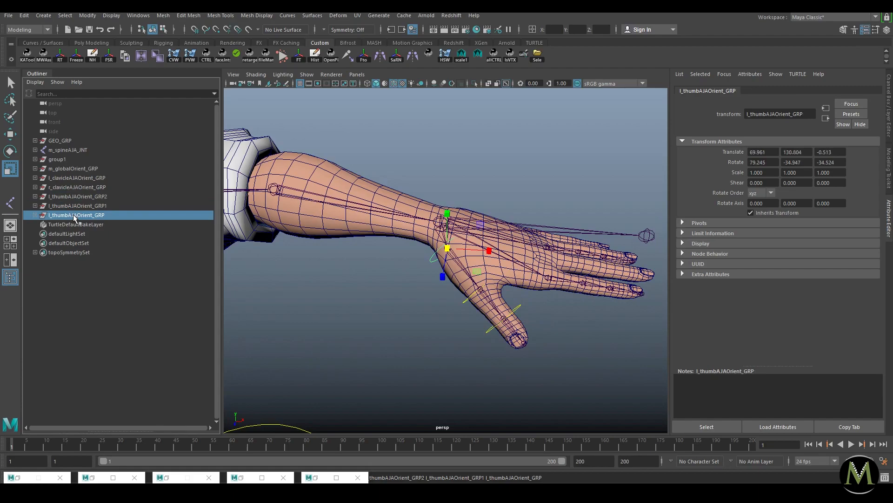
left_click(35, 215)
left_click(35, 206)
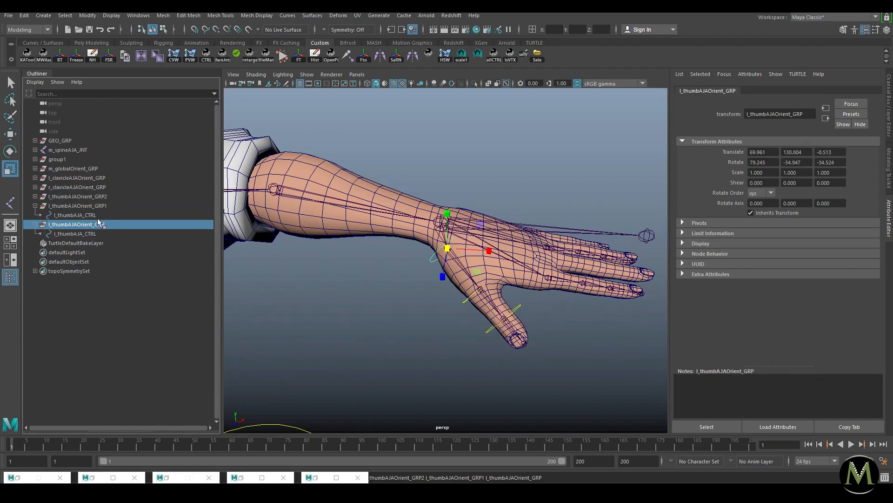
left_click(35, 196)
Step: Rename l_thumbAJAOrient_GRP1 to l_thumbAJBOrient_GRP and its control to the B name
double_click(79, 215)
left_click(81, 215)
key("BackSpace")
type("B")
double_click(82, 225)
left_click(82, 225)
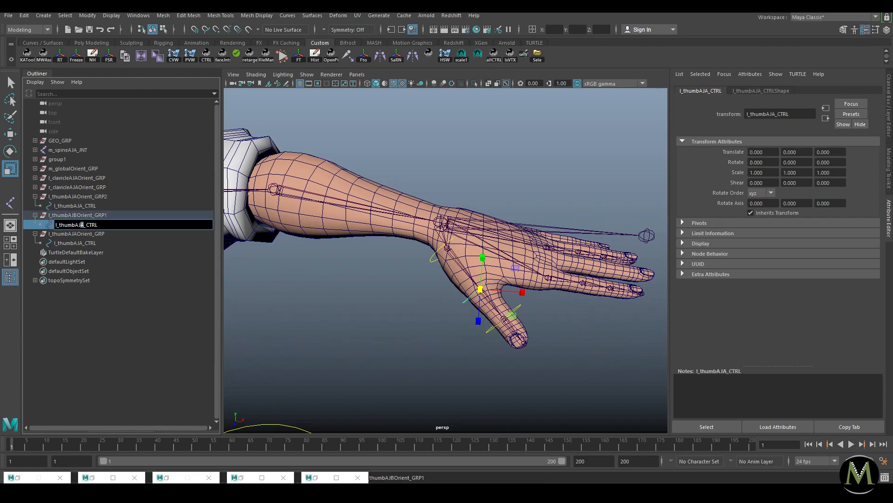
key("Return")
double_click(121, 215)
left_click(121, 216)
key("BackSpace")
key("Return")
Step: Rename l_thumbAJAOrient_GRP2 and its control to the C names and correct the B control name
double_click(112, 197)
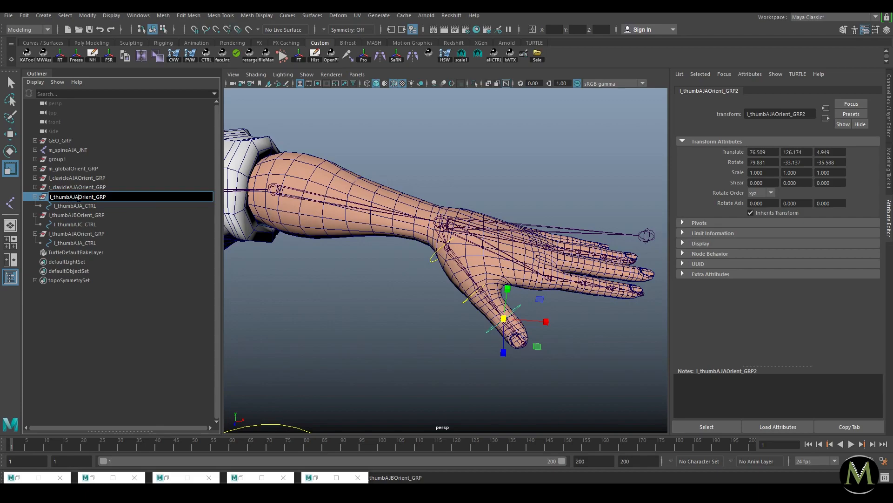
key("BackSpace")
type("C")
double_click(90, 206)
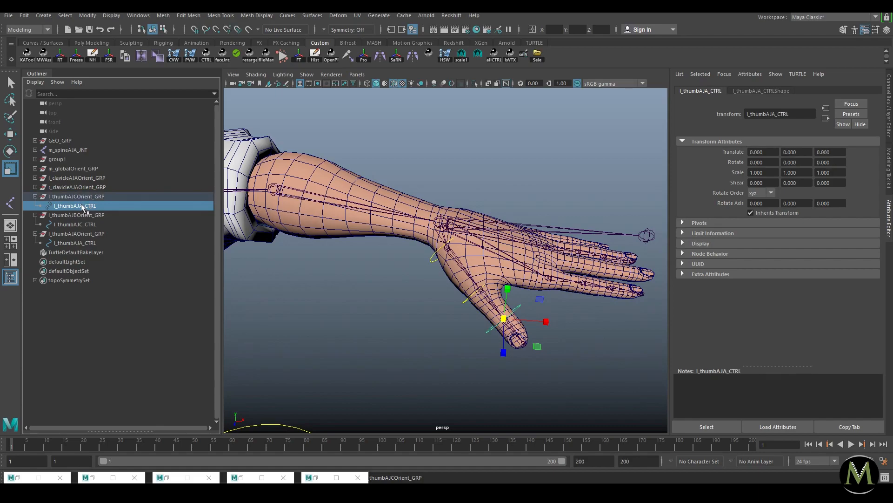
left_click(85, 206)
key("BackSpace")
type("C")
double_click(91, 215)
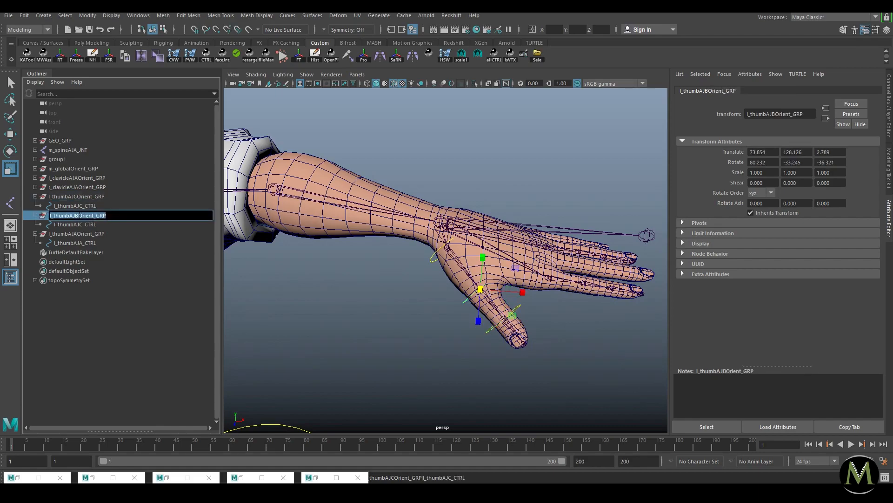
double_click(80, 225)
left_click(80, 225)
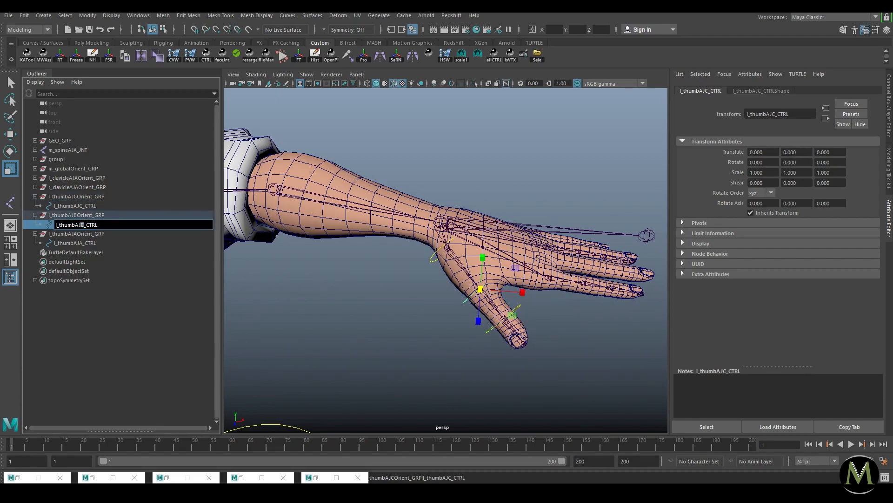
key("Delete")
type("B")
left_click(82, 214)
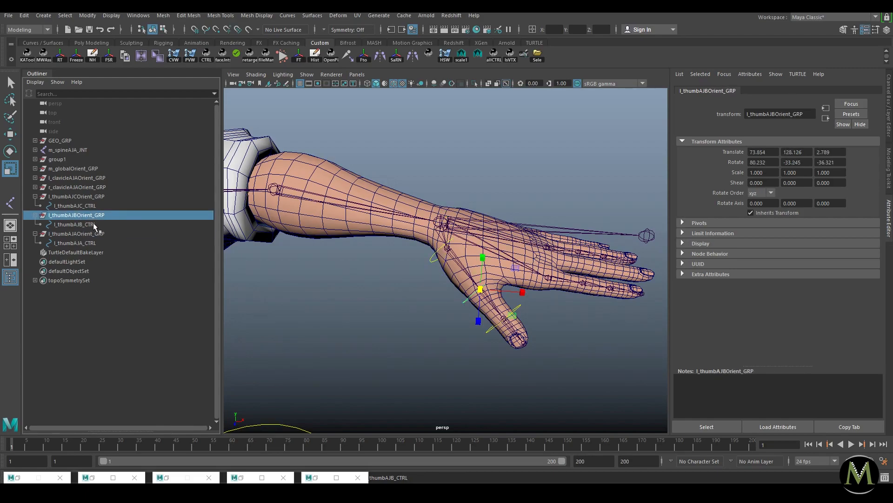
Step: Parent l_thumbAJCOrient_GRP under l_thumbAJB_CTRL and l_thumbAJBOrient_GRP under l_thumbAJA_CTRL
mouse_move(84, 215)
left_mouse_down()
mouse_move(91, 243)
mouse_move(85, 228)
left_mouse_up()
left_click_drag(80, 198, 84, 213)
left_click(43, 197)
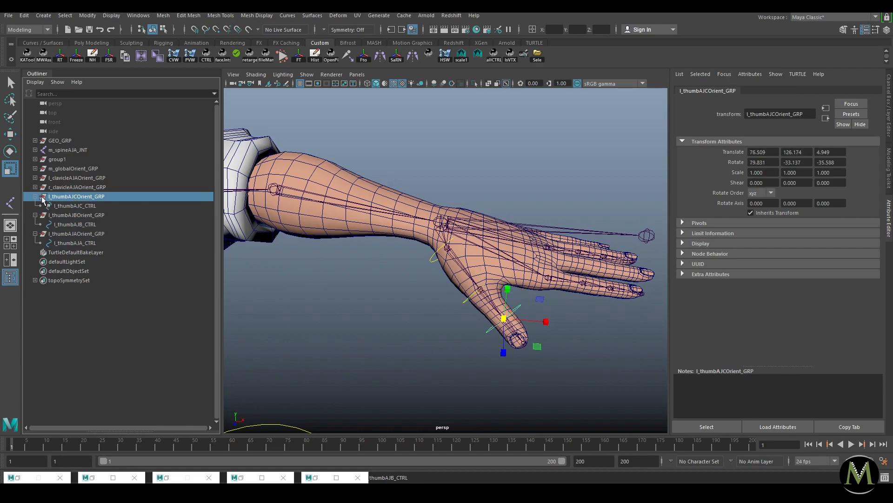
left_click(76, 232)
left_click(74, 215)
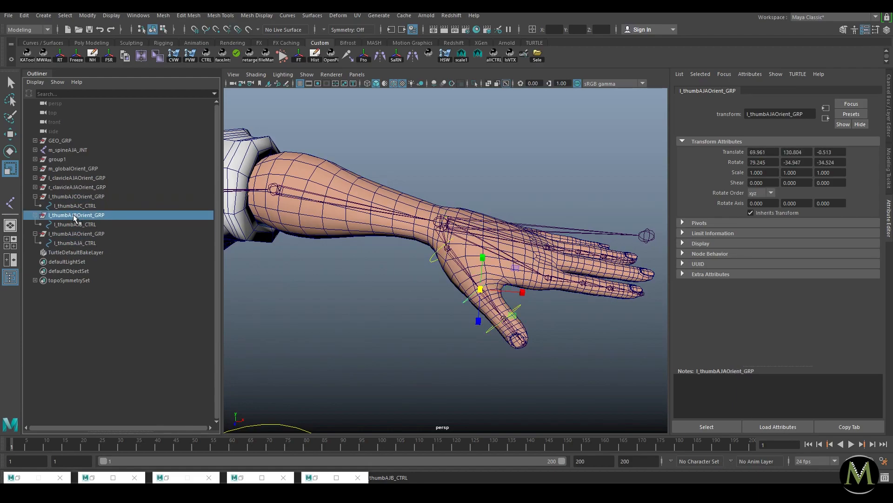
middle_click_drag(79, 221, 84, 242)
left_click(87, 199)
left_click(76, 197)
Step: Select the A, B and C thumb controls to test rotating the FK chain
left_click(47, 215, "shift")
left_click(75, 205)
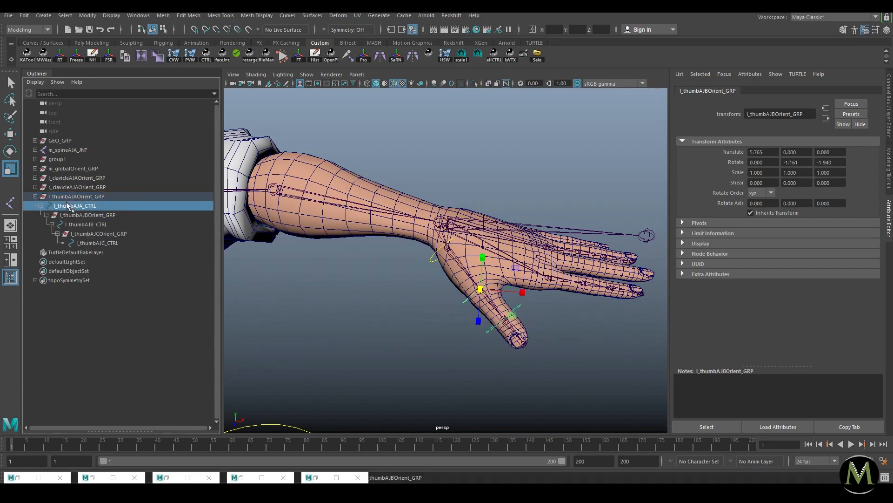
left_click(86, 224, "ctrl")
left_click(97, 242, "ctrl")
key("e")
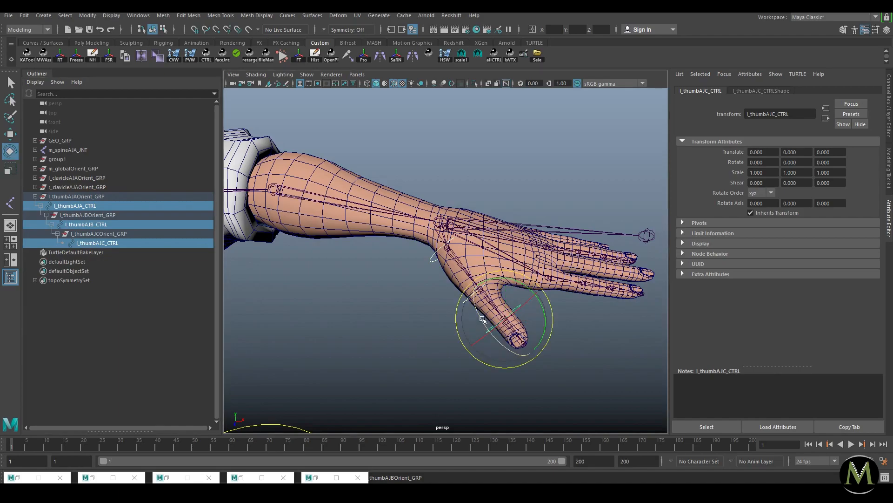
left_click(606, 334)
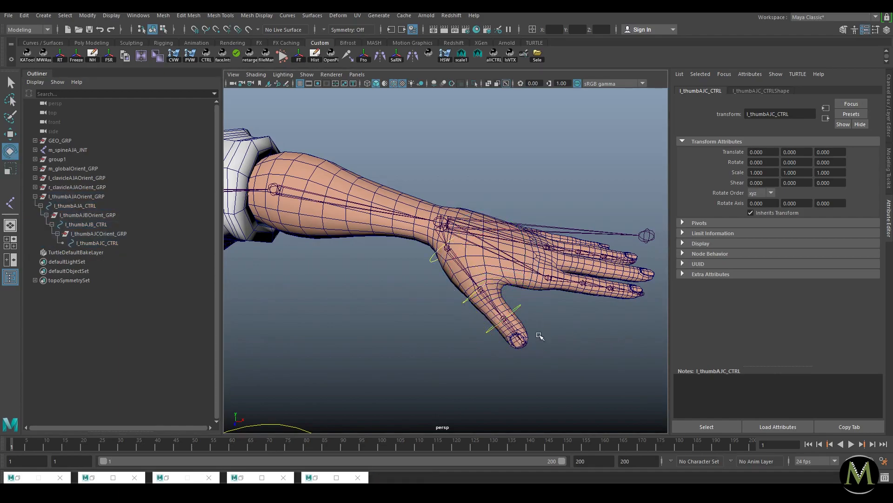
key("w")
scroll(564, 335, "down", 4)
scroll(502, 326, "up", 4)
left_click_drag(564, 335, 465, 307, "alt")
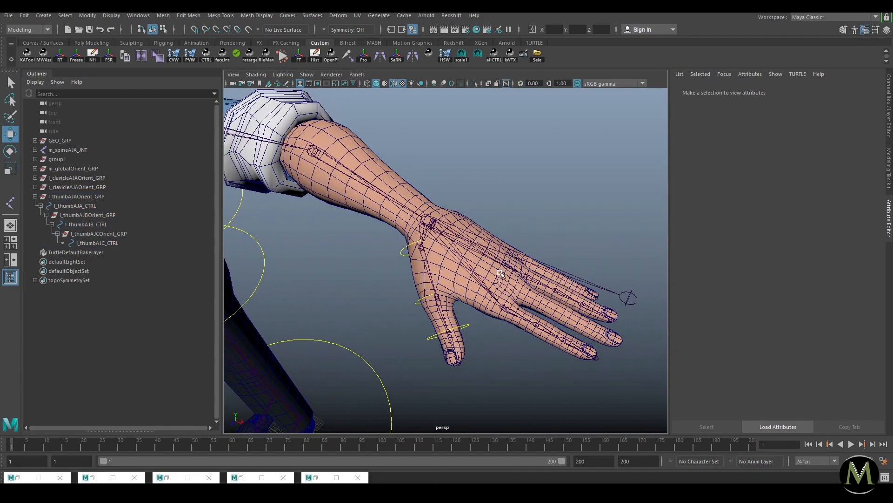
Step: Set the thumb control curves' drawing-override colour to dark blue
left_click(100, 198)
left_click(35, 197)
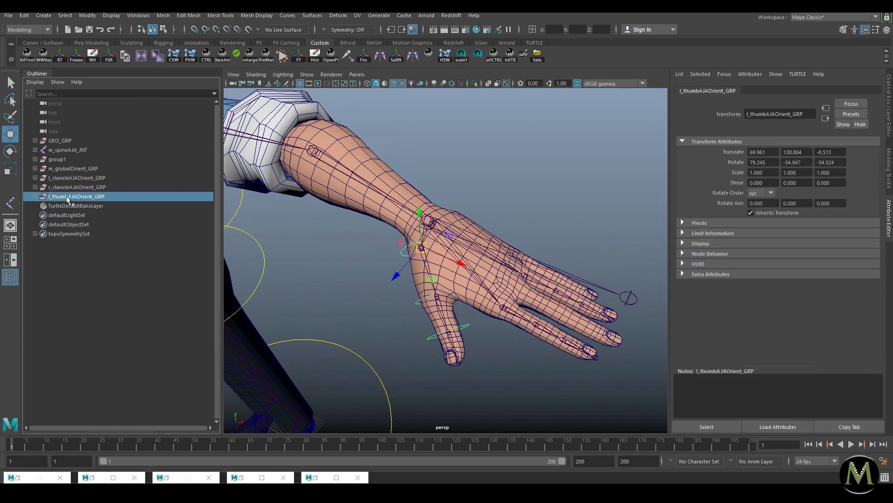
left_click(36, 197)
left_click(101, 208)
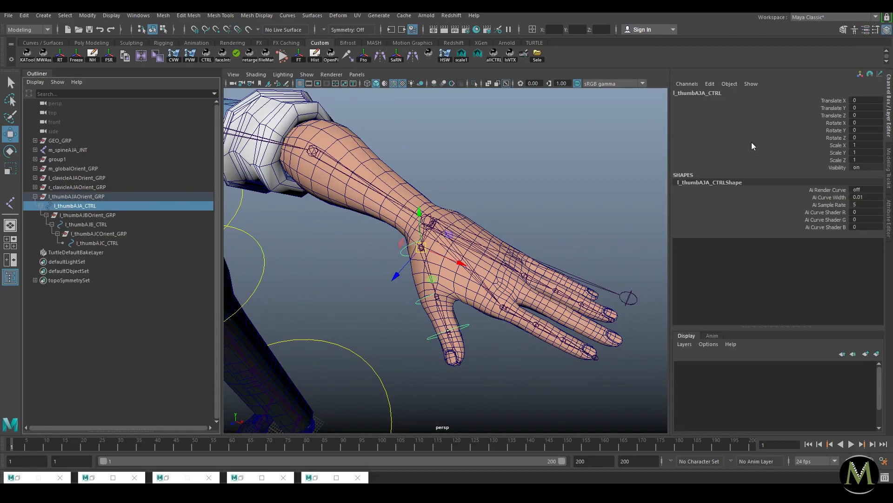
left_click(760, 91)
left_click_drag(815, 306, 802, 308)
left_click(414, 301)
left_click(465, 327)
left_click(379, 292)
Step: Duplicate the l_thumbAJAOrient_GRP hierarchy
left_click_drag(438, 301, 530, 296, "alt")
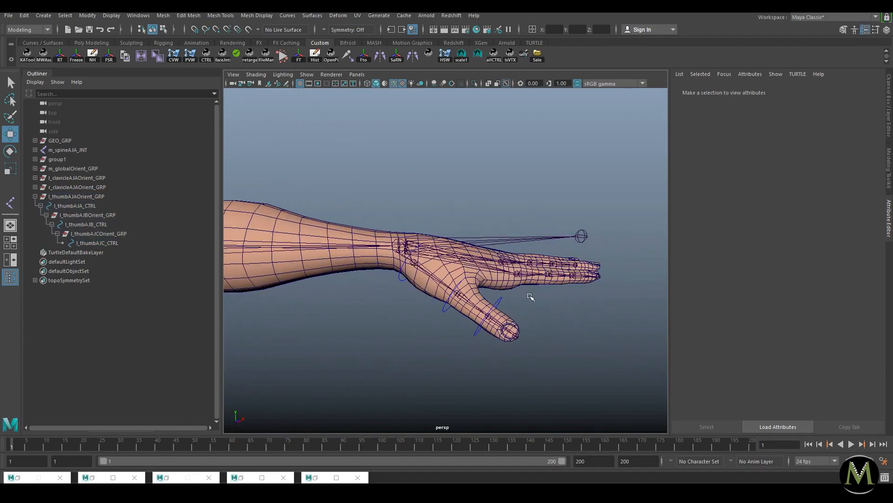
left_click(35, 197)
left_click(74, 196)
left_click_drag(400, 238, 411, 261, "alt")
right_click_drag(412, 261, 469, 274, "alt")
left_click_drag(469, 274, 482, 297, "alt")
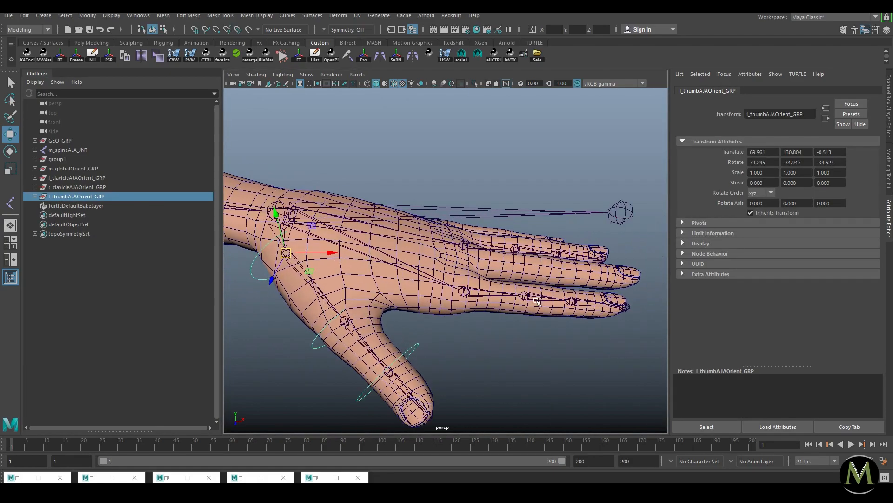
key("ctrl+d")
Step: Parent the duplicated A orient group under the first index joint and zero its translate and rotate
left_click(485, 291)
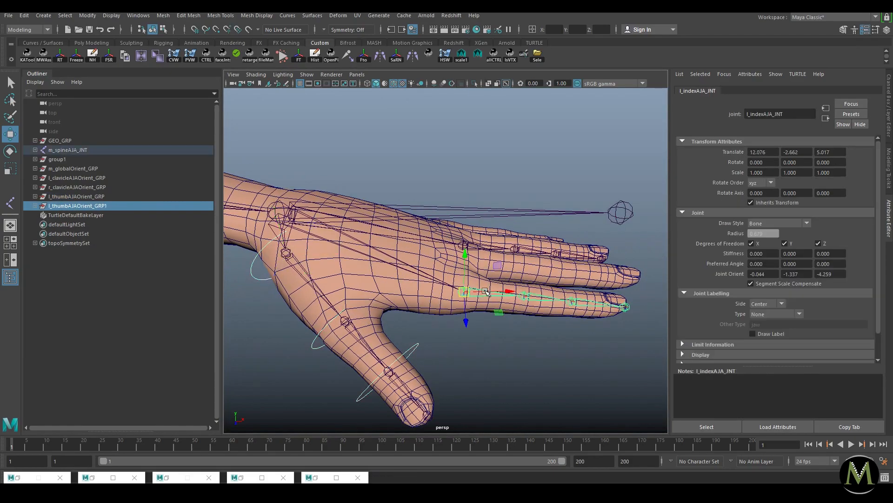
key("p")
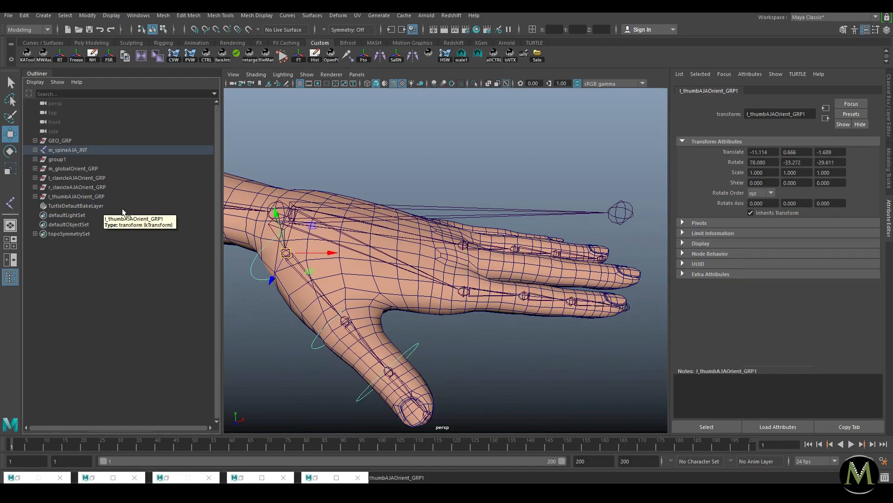
key("ctrl+a")
left_click_drag(866, 100, 868, 137)
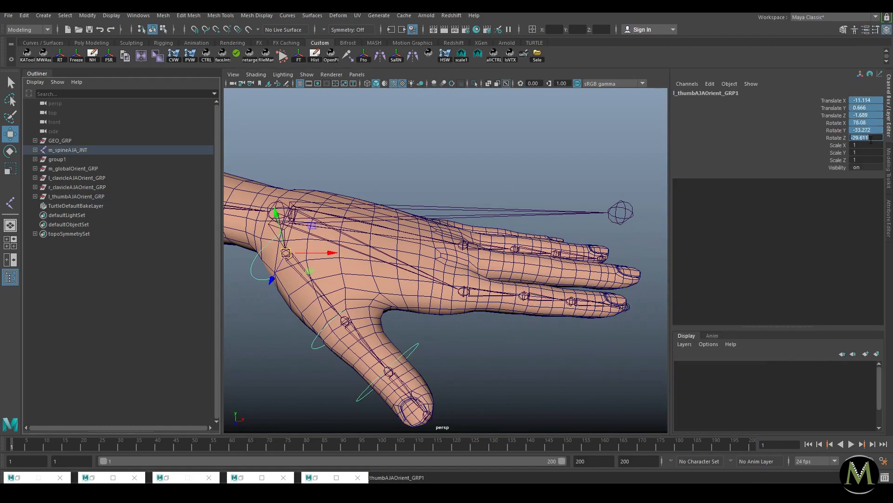
type("0")
key("Return")
Step: Parent l_thumbAJBOrient_GRP under l_indexAJB_JNT and zero its translates
left_click_drag(593, 215, 456, 302, "alt")
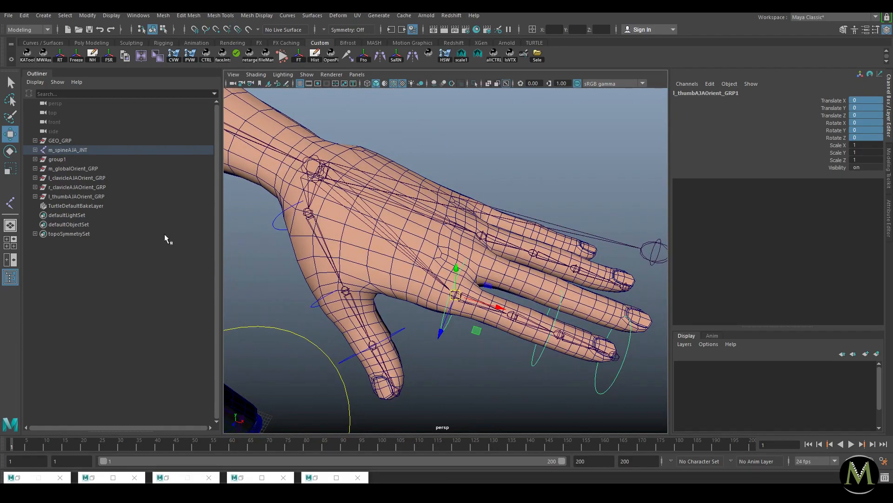
key("f")
left_click(79, 280, "shift")
left_click(132, 299)
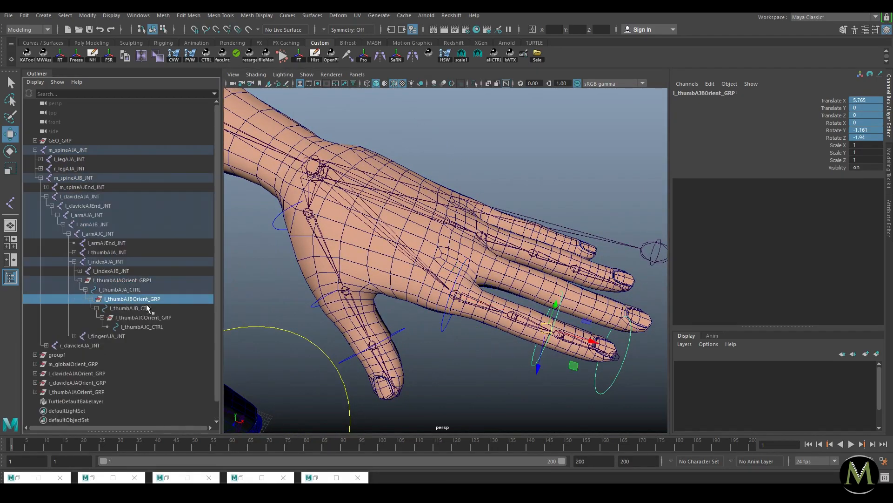
middle_click_drag(537, 311, 492, 292, "alt")
right_click_drag(492, 292, 492, 322, "alt")
left_click(482, 314, "shift")
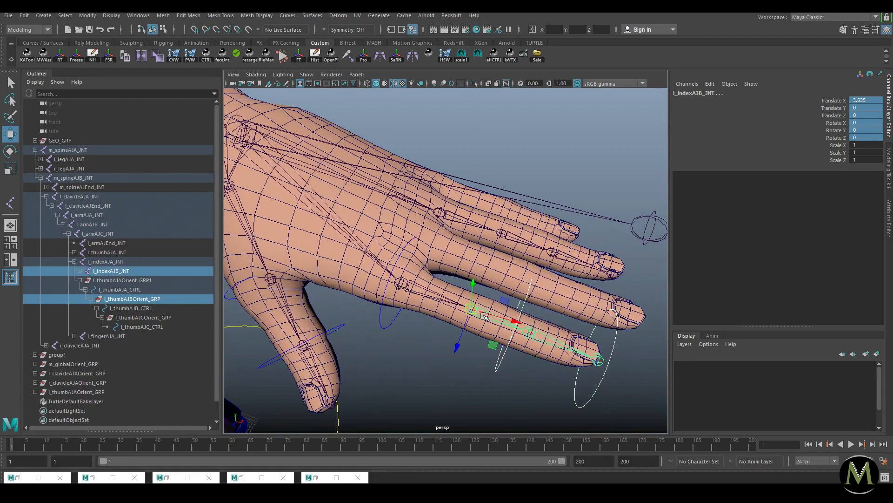
key("p")
left_click(865, 129)
type("0")
key("Return")
Step: Parent l_thumbAJCOrient_GRP under l_indexAJC_JNT and zero its translate and rotate values
scroll(286, 291, "down", 2)
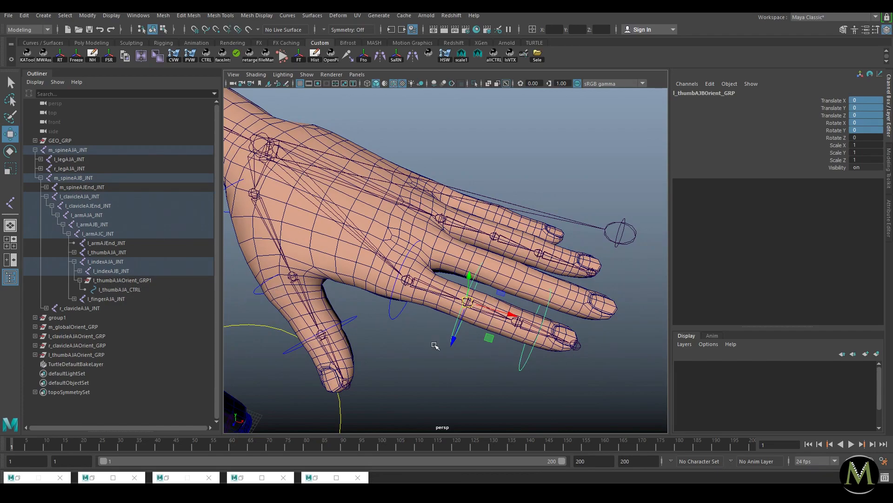
left_click(80, 271, "shift")
left_click(142, 307)
left_click(162, 319)
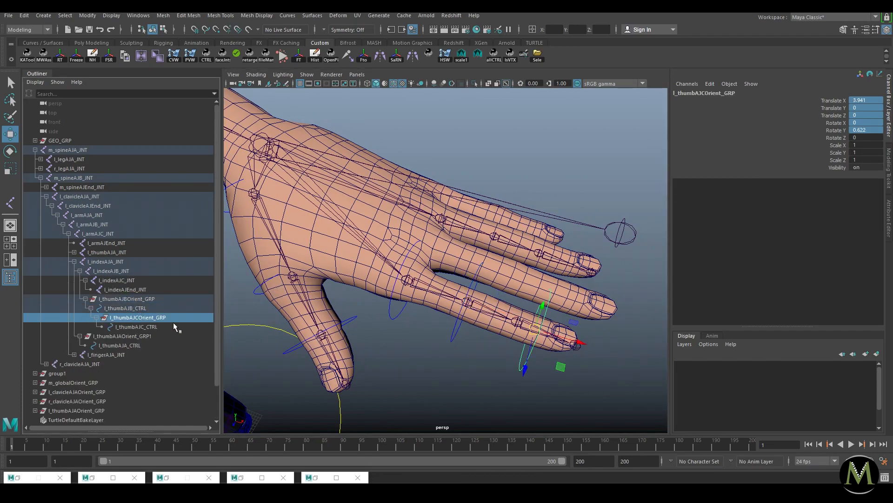
scroll(510, 332, "up", 3)
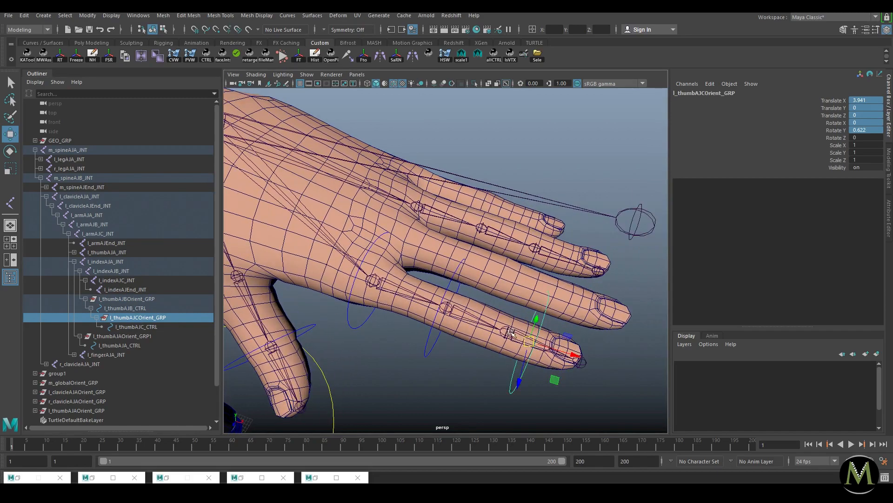
left_click(511, 332, "shift")
key("p")
left_click_drag(871, 108, 868, 122)
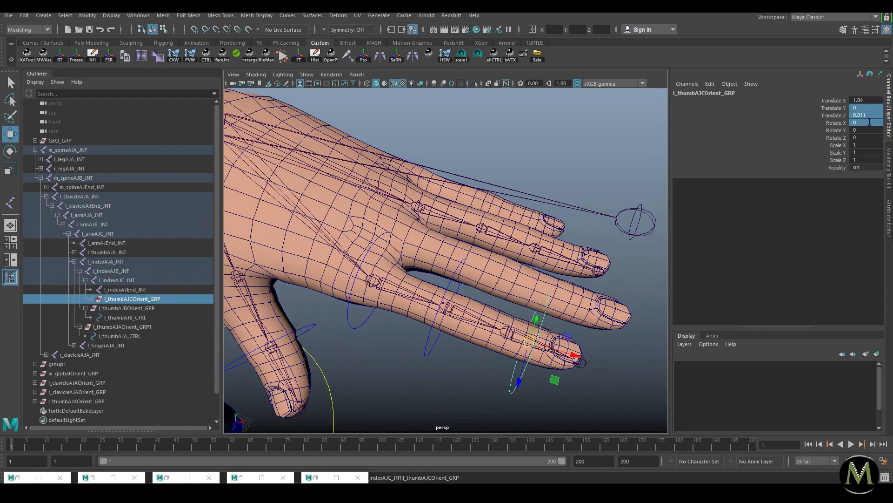
type("0")
key("Return")
left_click(865, 100)
type("0")
key("Return")
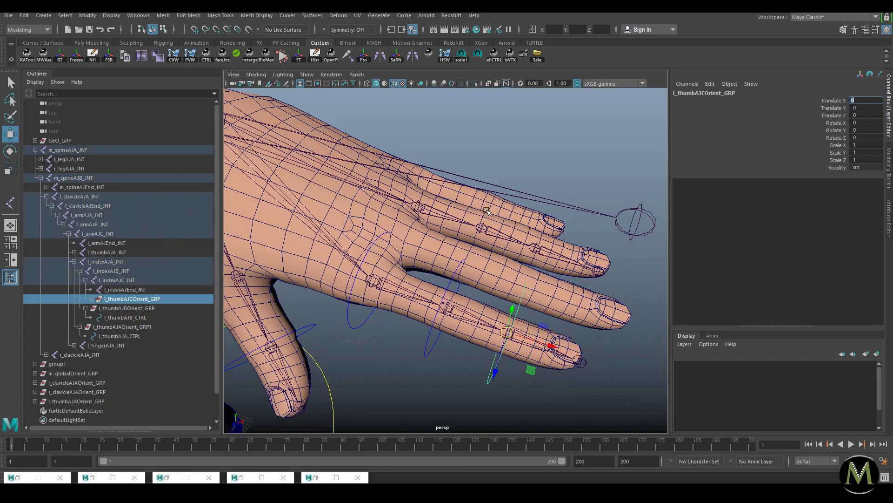
Step: Re-nest the C orient group under l_thumbAJB_CTRL and the B group under l_thumbAJA_CTRL
left_click(91, 299)
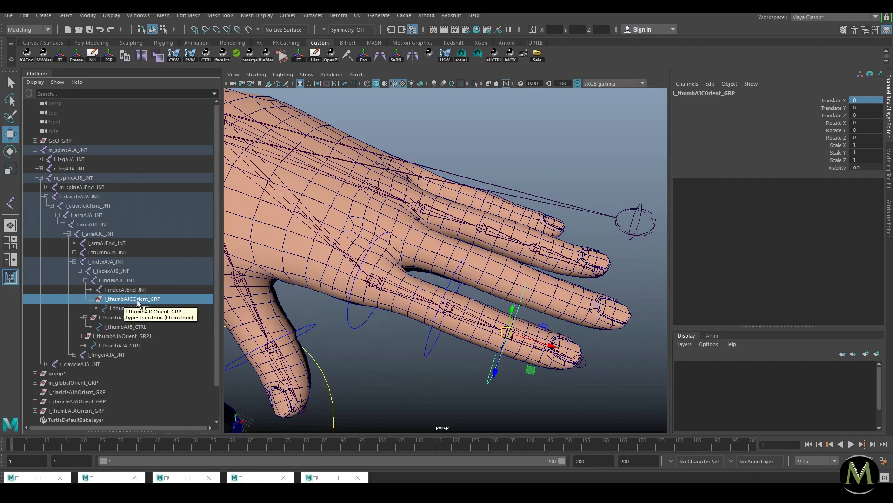
middle_click_drag(133, 301, 120, 335)
left_click(119, 300)
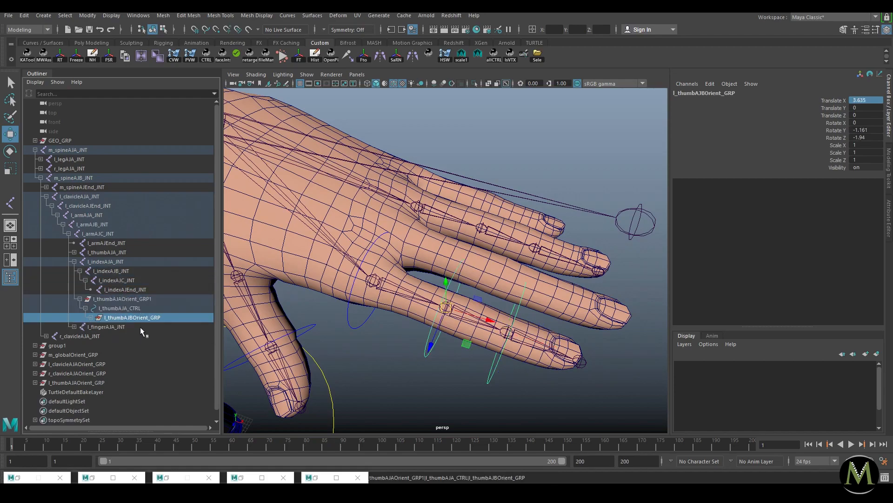
Step: Unparent l_thumbAJAOrient_GRP1 to world level (Shift+P)
left_click(113, 300)
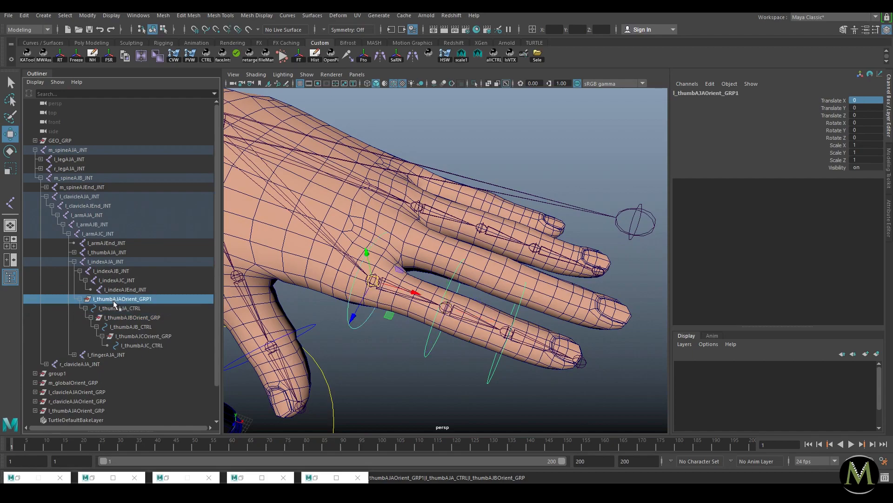
key("shift+p")
left_click(35, 150)
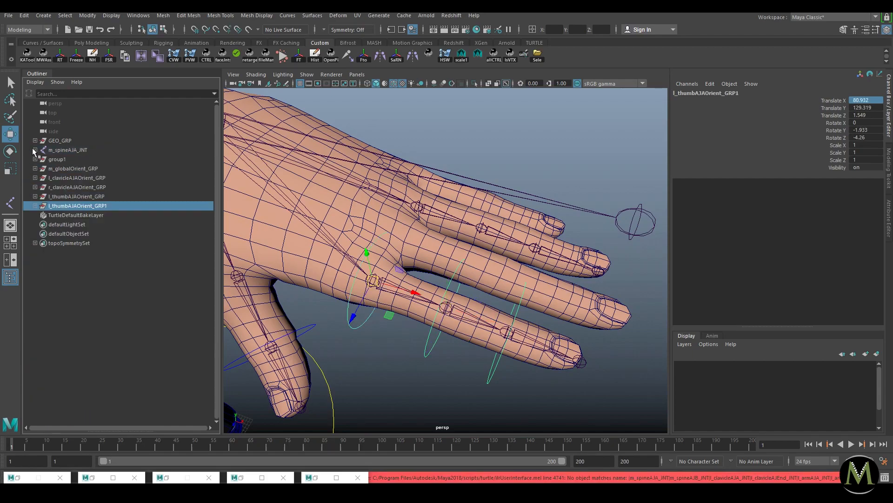
left_click(36, 205)
Step: Search and replace 'thumb' with 'index' across the copied control hierarchy
key("space")
left_click(339, 205)
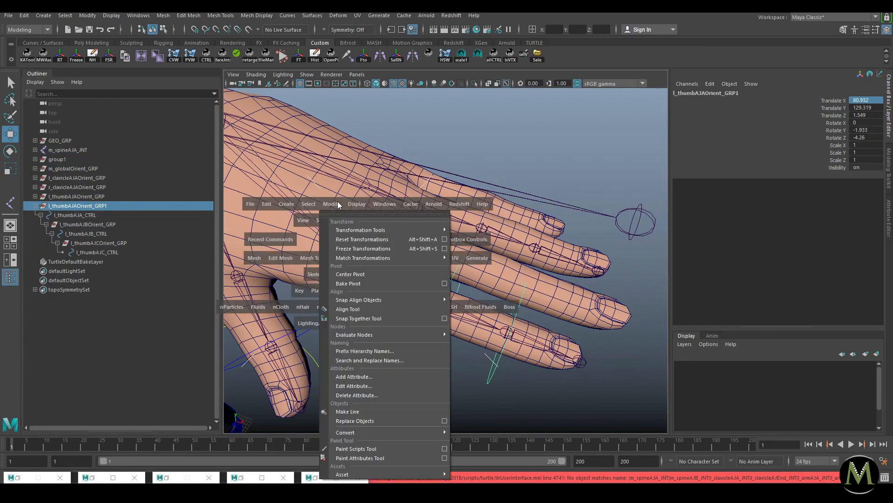
left_click(386, 357)
left_click_drag(685, 237, 625, 231)
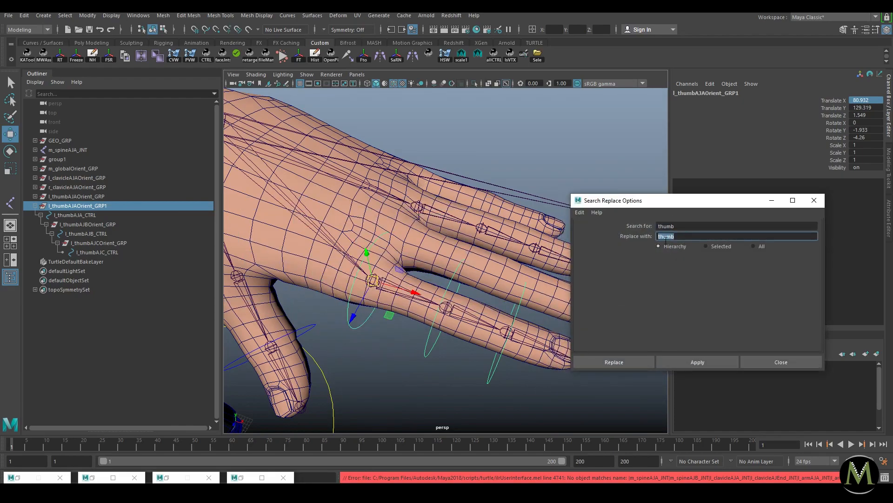
type("index")
left_click(715, 362)
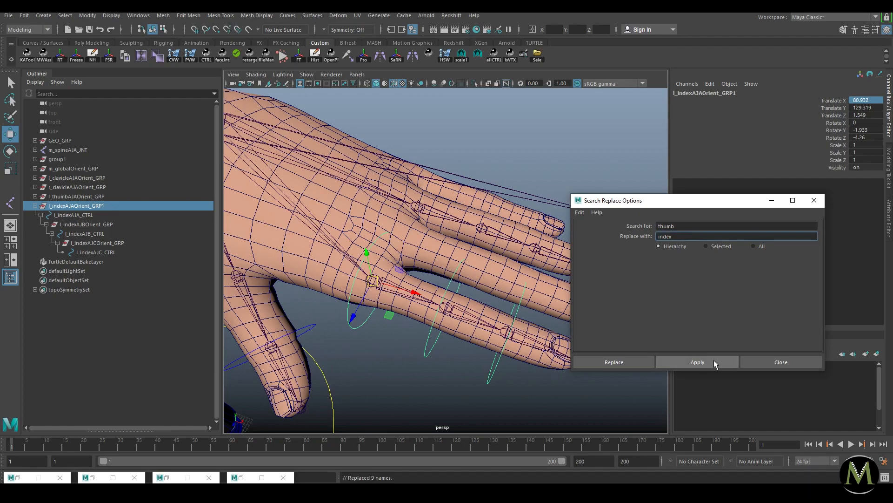
Step: Rename the top group from l_indexAJAOrient_GRP1 to l_indexAJAOrient_GRP
double_click(127, 205)
key("BackSpace")
key("Return")
left_click(35, 206)
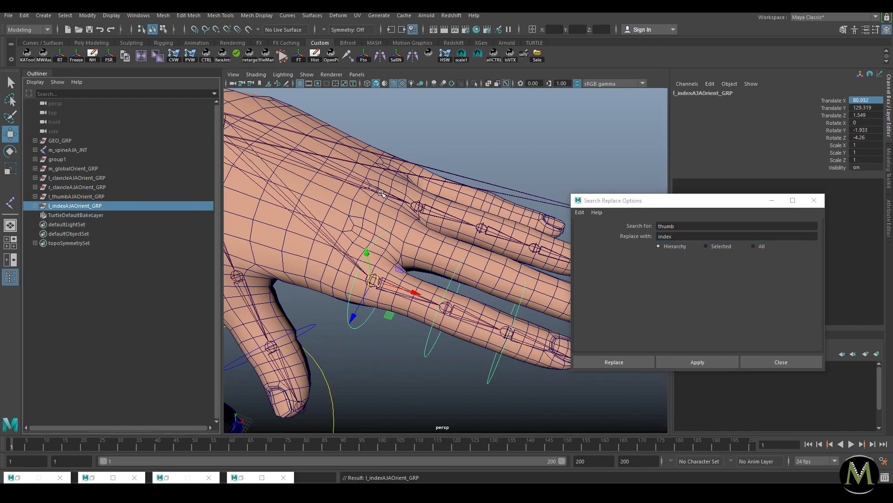
left_click(425, 210)
scroll(361, 263, "down", 4)
Step: Select l_thumbAJAOrient_GRP and l_indexAJAOrient_GRP and duplicate them with Ctrl+D
left_click_drag(405, 309, 459, 242, "alt")
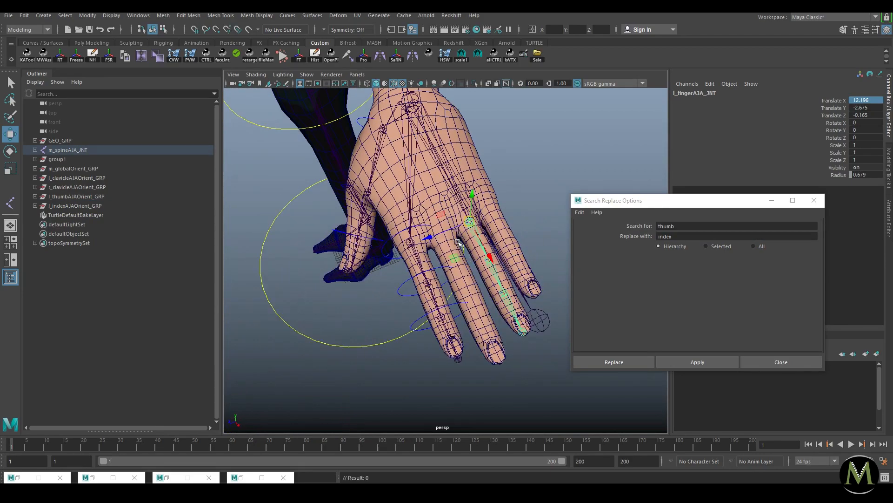
left_click(458, 242)
left_click_drag(396, 238, 451, 241, "alt")
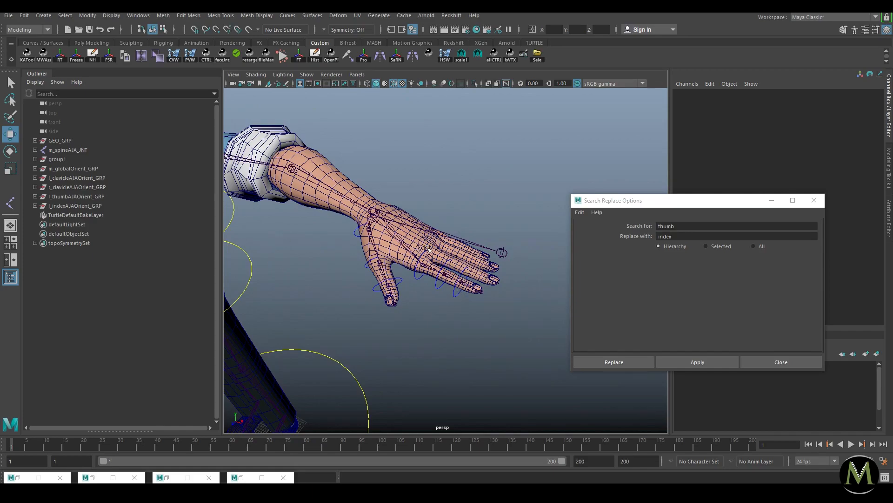
left_click_drag(415, 211, 408, 247, "alt")
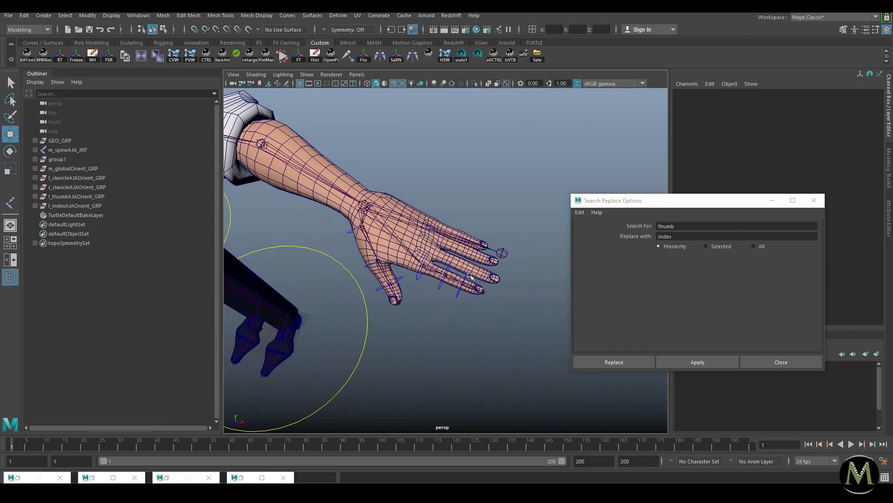
right_click_drag(500, 296, 373, 253, "alt")
mouse_move(372, 253)
left_mouse_down("alt")
mouse_move(400, 228)
mouse_move(354, 244)
mouse_move(386, 242)
left_mouse_up("alt")
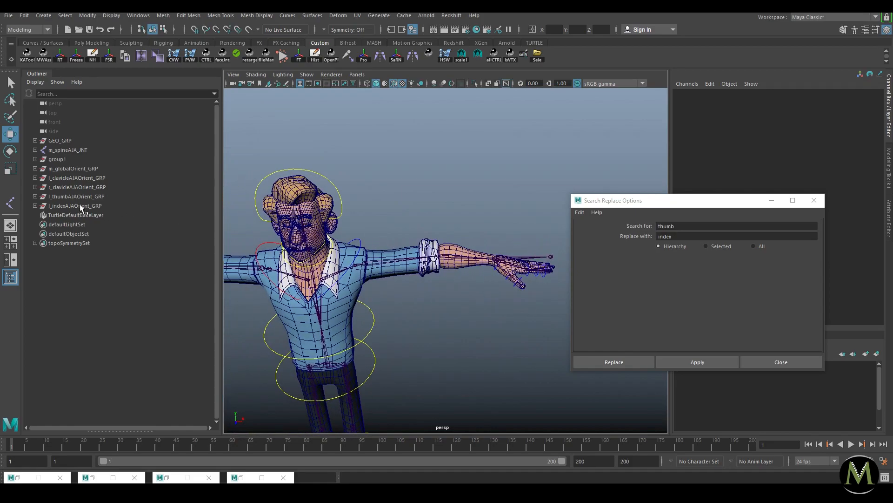
left_click_drag(81, 206, 84, 196)
left_click_drag(506, 241, 502, 259, "alt")
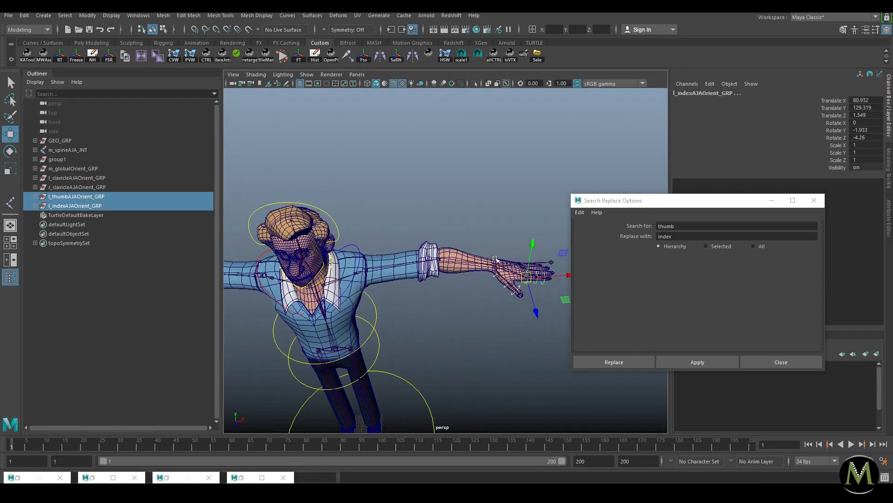
key("ctrl+d")
Step: Move the copies along X to the right hand (translate X -60.144), keeping l_thumbAJAOrient_GRP1 selected
left_click_drag(568, 275, 286, 275)
middle_click_drag(286, 275, 505, 270, "alt")
scroll(505, 272, "down", 1)
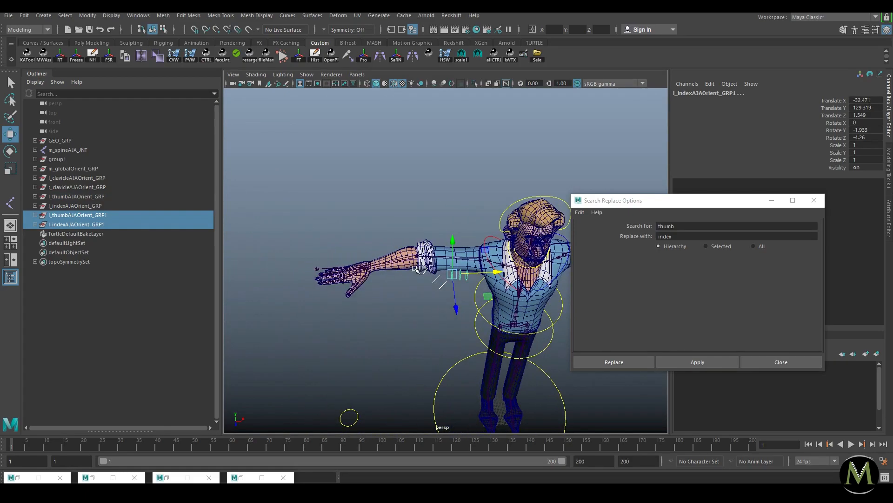
scroll(505, 275, "up", 1)
left_click_drag(479, 276, 400, 278)
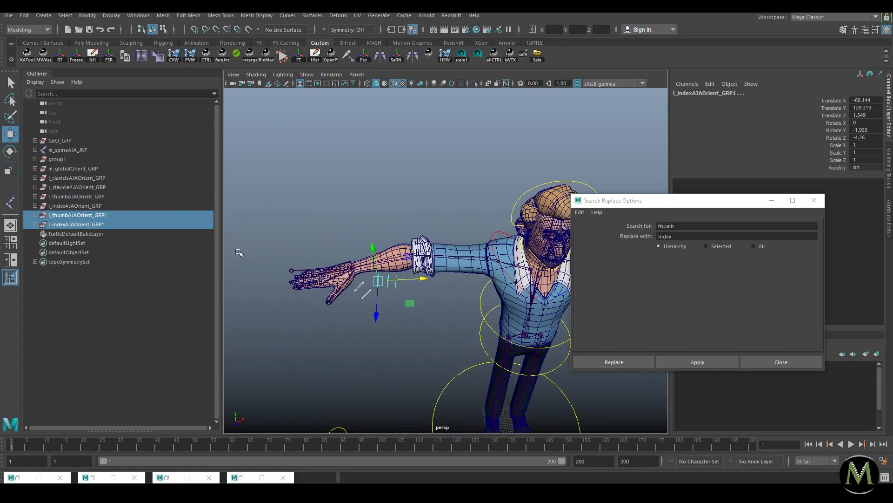
right_click_drag(393, 253, 355, 251, "alt")
middle_click_drag(355, 252, 398, 243, "alt")
right_click_drag(398, 243, 427, 263, "alt")
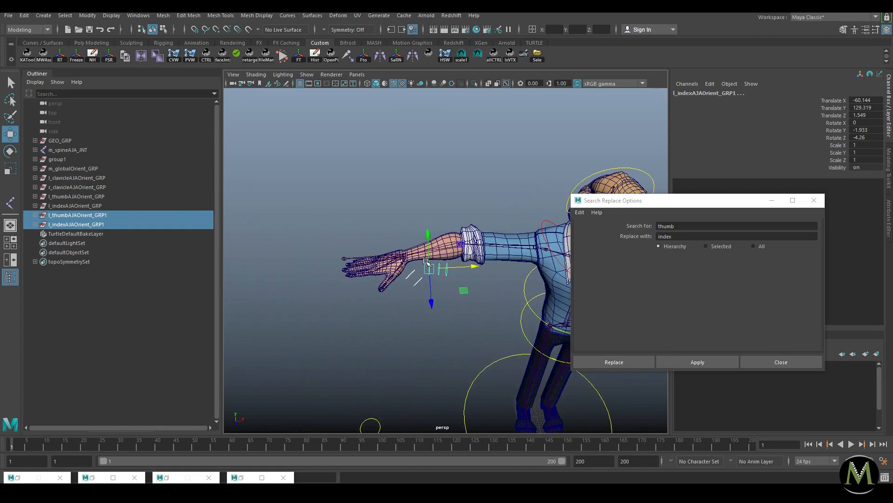
middle_click_drag(324, 270, 384, 264, "alt")
right_click_drag(384, 264, 470, 277, "alt")
middle_click_drag(470, 277, 411, 283, "alt")
right_click_drag(411, 283, 402, 282, "alt")
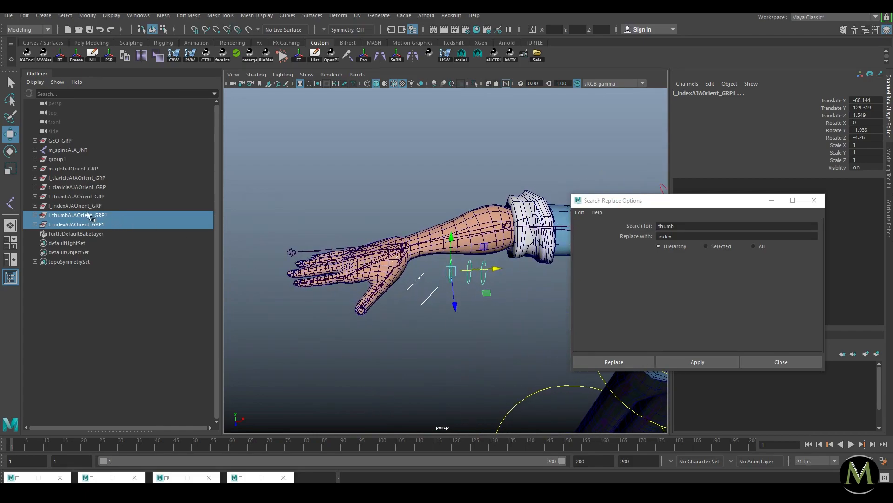
left_click(88, 214)
middle_click_drag(318, 249, 359, 243, "alt")
right_click_drag(359, 243, 447, 260, "alt")
Step: Parent the copied A thumb group under the right thumb base joint and zero translate/rotate
left_click(448, 249, "shift")
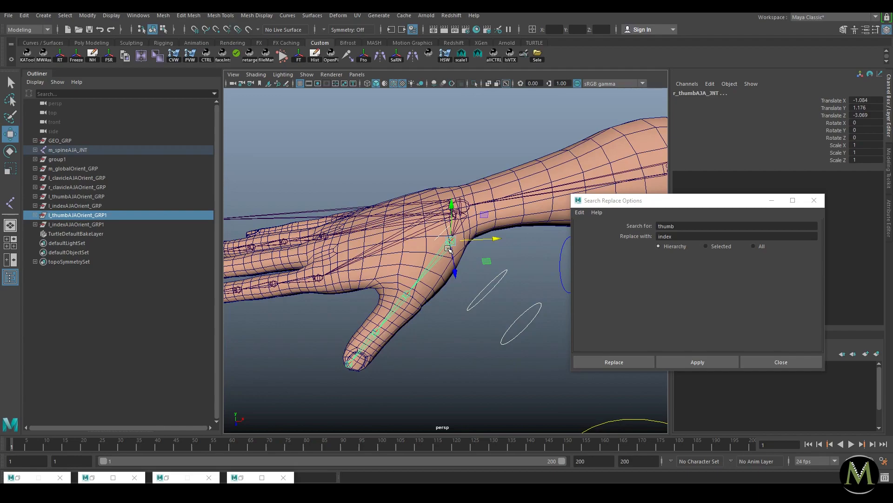
key("p")
left_click_drag(866, 100, 865, 138)
type("0")
key("Return")
Step: Parent l_thumbAJBOrient_GRP under r_thumbAJB_JNT and zero its translates
right_click_drag(452, 240, 423, 236, "alt")
key("f")
left_click(81, 280, "shift")
left_click(127, 298)
left_click(113, 271, "ctrl")
key("p")
left_click_drag(865, 100, 866, 115)
type("0")
key("Return")
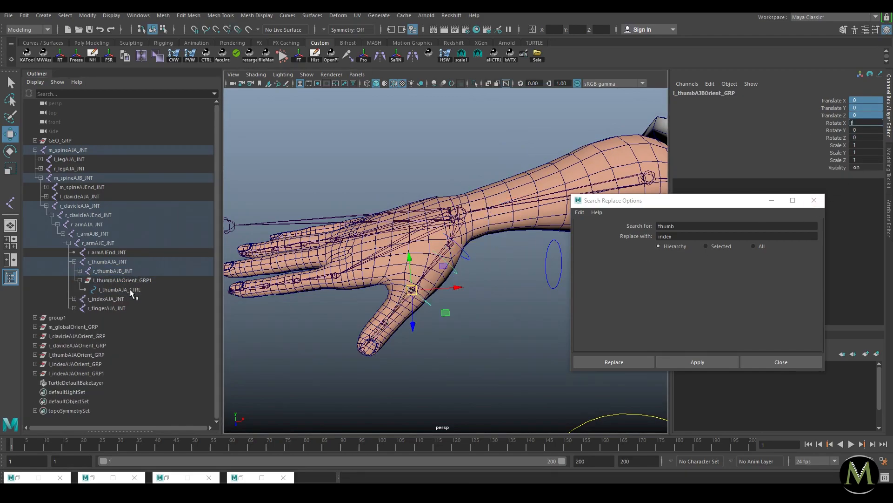
Step: Parent l_thumbAJCOrient_GRP under r_thumbAJC_JNT, zero its transforms, and compare values with the joint
right_click_drag(295, 298, 288, 299, "alt")
key("f")
left_click(85, 289)
left_click(138, 307)
left_click(395, 320, "shift")
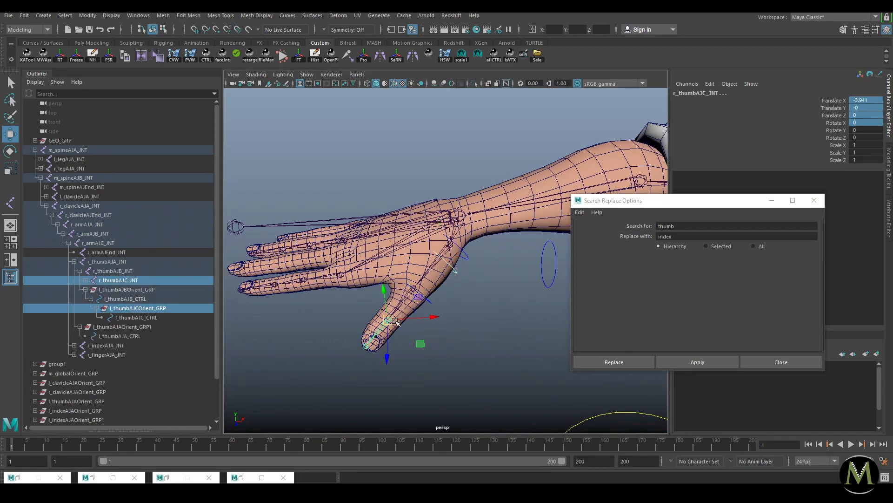
key("p")
left_click(873, 122)
key("Return")
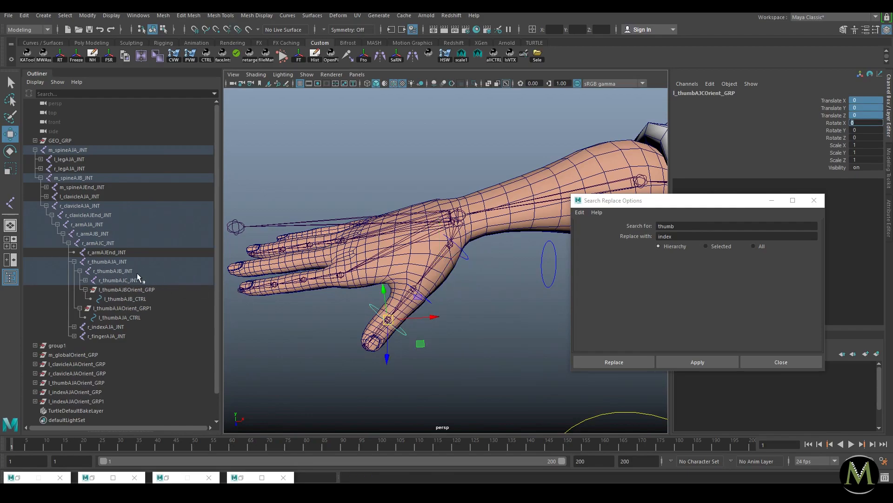
key("Return")
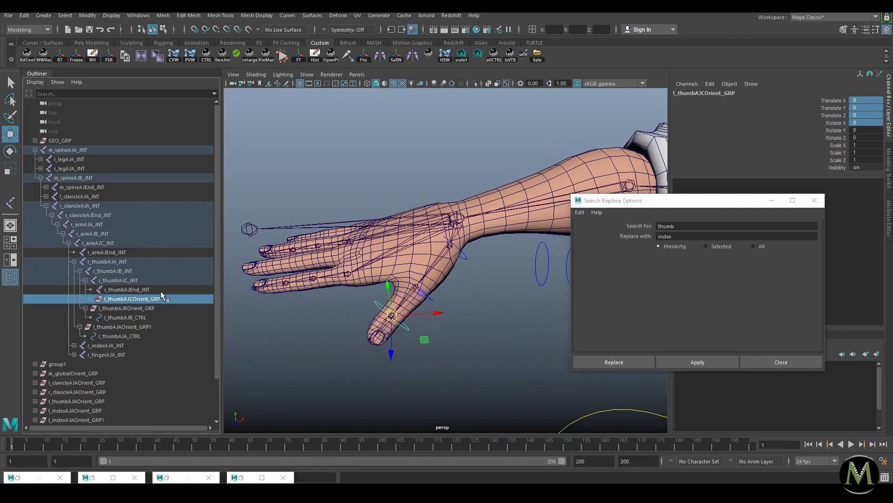
left_click(125, 281)
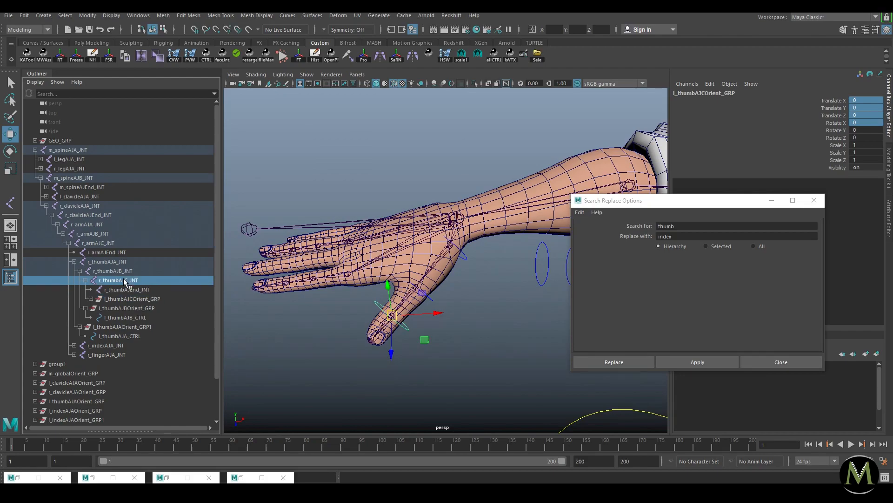
left_click(139, 299)
left_click(863, 130)
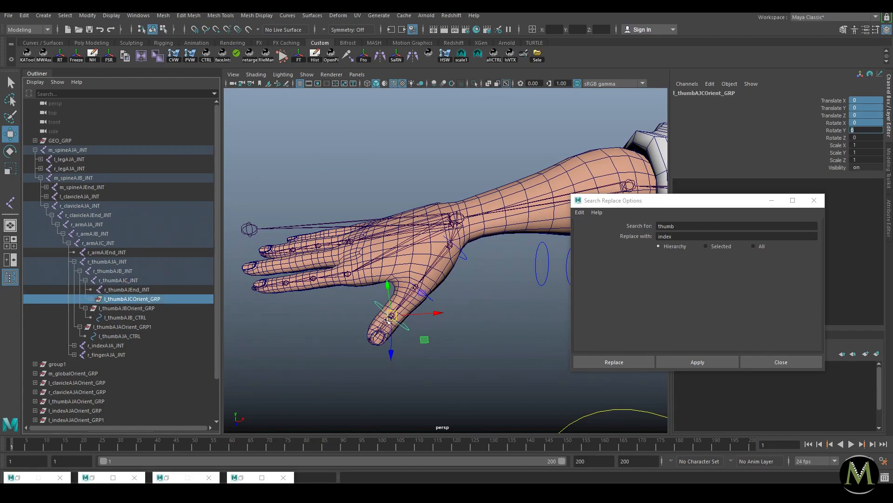
left_click(130, 281)
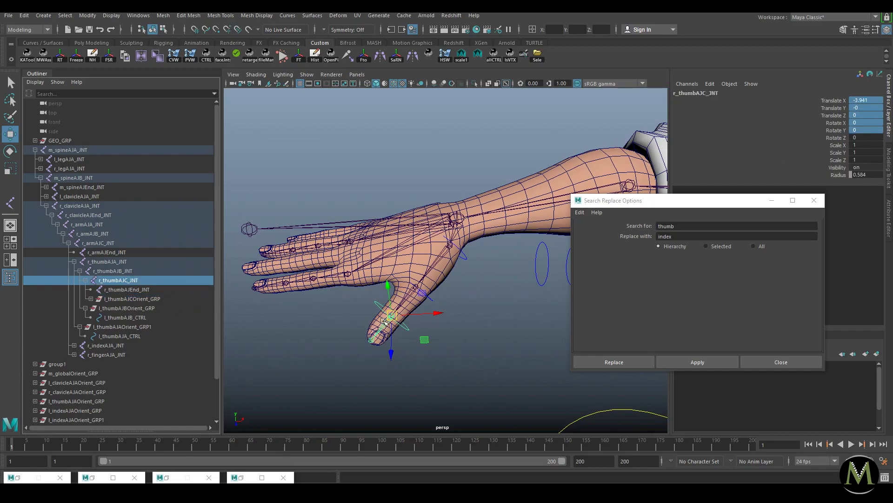
left_click(140, 299)
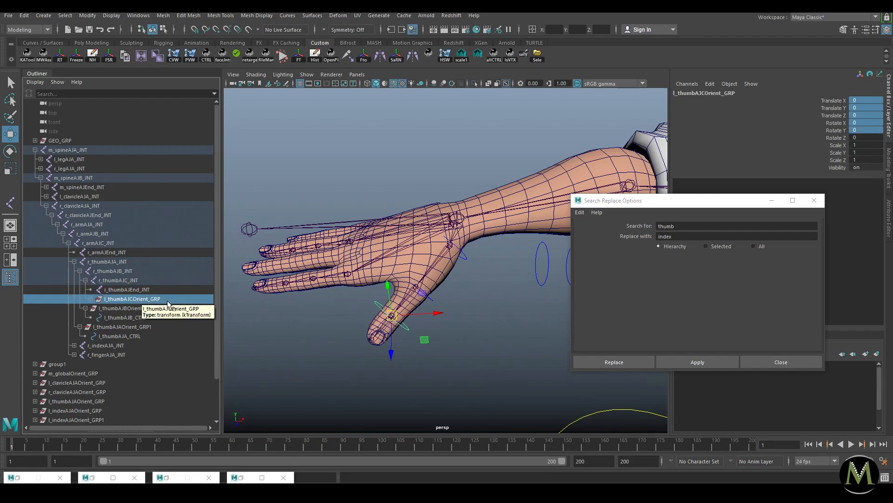
Step: Re-nest l_thumbAJCOrient_GRP under l_thumbAJB_CTRL and l_thumbAJBOrient_GRP under l_thumbAJA_CTRL
left_click(91, 298)
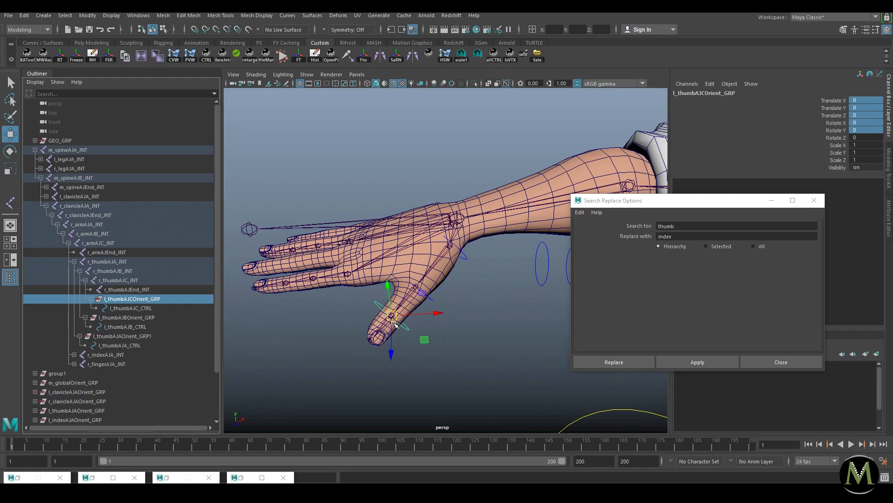
middle_click_drag(136, 302, 138, 327)
left_click(131, 300)
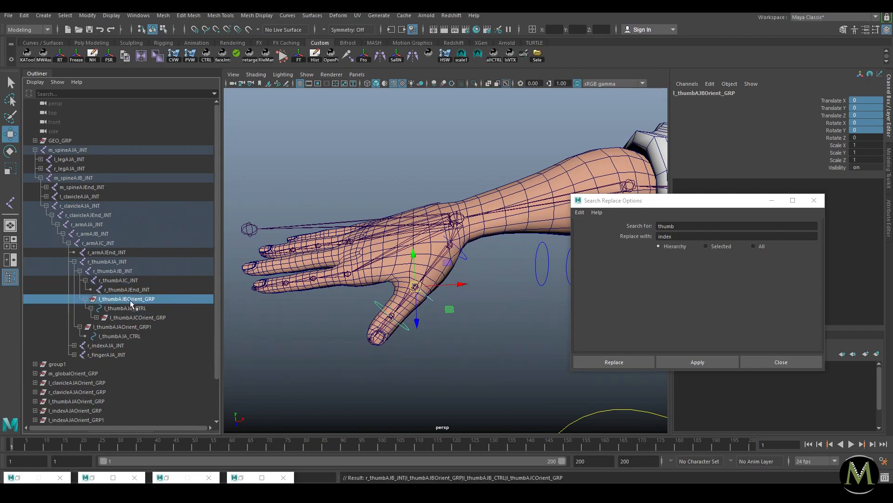
middle_click_drag(124, 302, 132, 336)
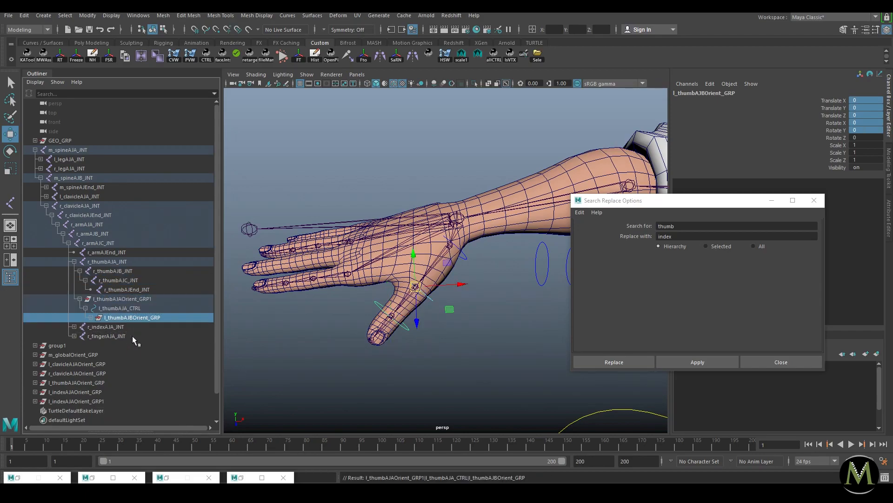
left_click(80, 299)
Step: Search and replace l_ with r_ across the copied thumb hierarchy
left_click(81, 300)
left_click(127, 298)
double_click(683, 226)
type("r")
key("Tab")
type("r")
left_click(682, 361)
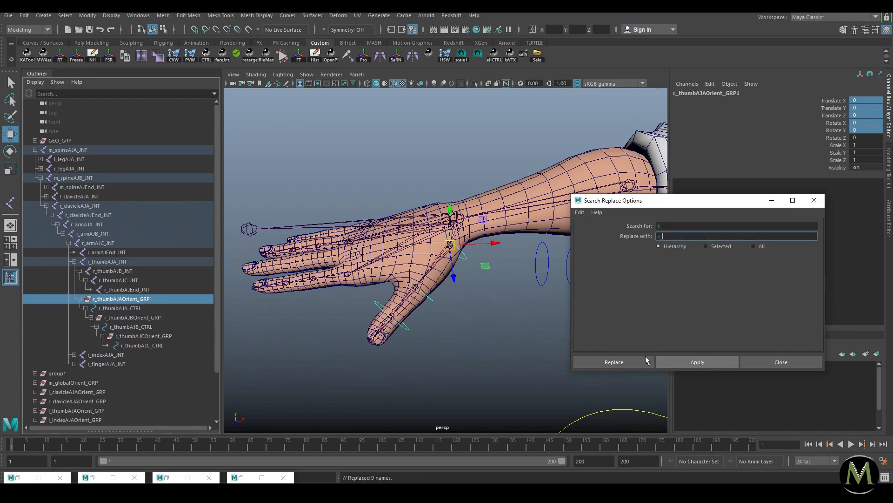
Step: Rename the top group to r_thumbAJAOrient_GRP and unparent it to world level
double_click(183, 298)
left_click(183, 299)
key("BackSpace")
key("Return")
left_click(150, 311)
left_click(157, 299)
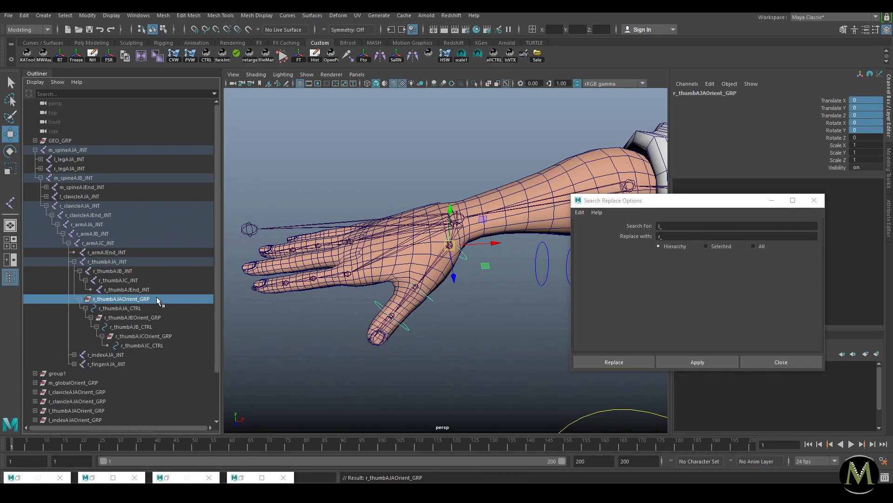
key("shift+p")
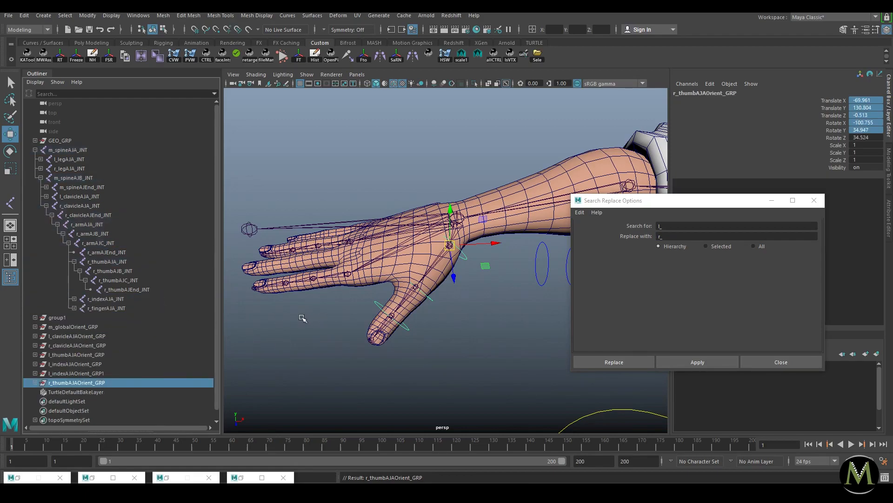
left_click(561, 260)
left_click_drag(560, 260, 520, 277)
Step: Parent l_indexAJAOrient_GRP1 under r_indexAJA_JNT and zero its channels to snap it onto the joint
left_click(75, 373)
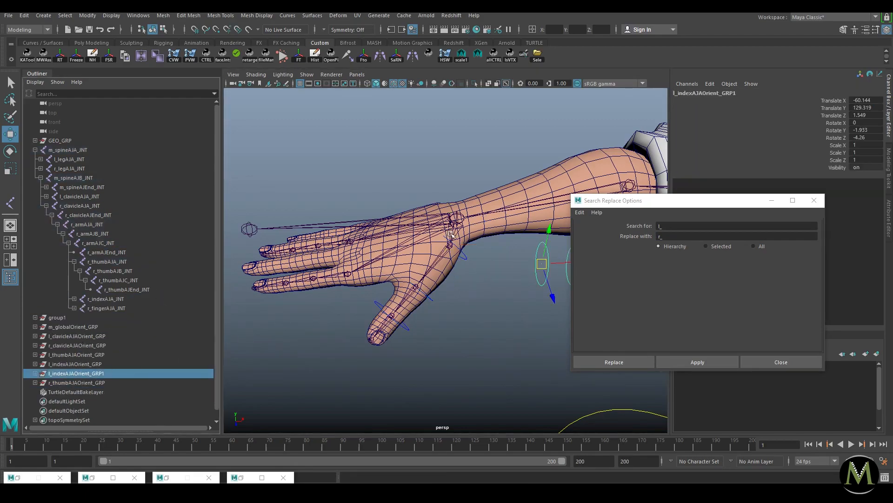
left_click(348, 275, "shift")
key("p")
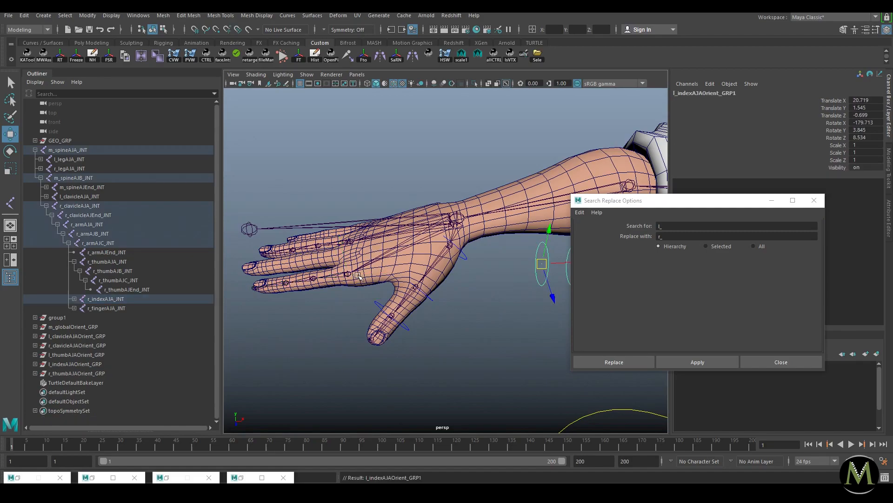
left_click_drag(866, 100, 874, 136)
type("0")
key("Return")
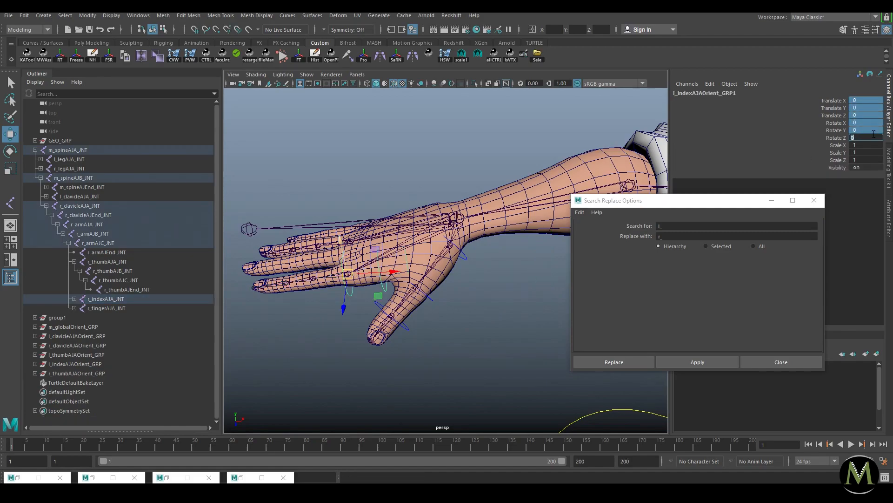
Step: Parent l_indexAJBOrient_GRP under r_indexAJB_JNT and reset its transform values to fit the joint
left_click_drag(438, 226, 421, 236, "alt")
key("f")
left_click(80, 318, "shift")
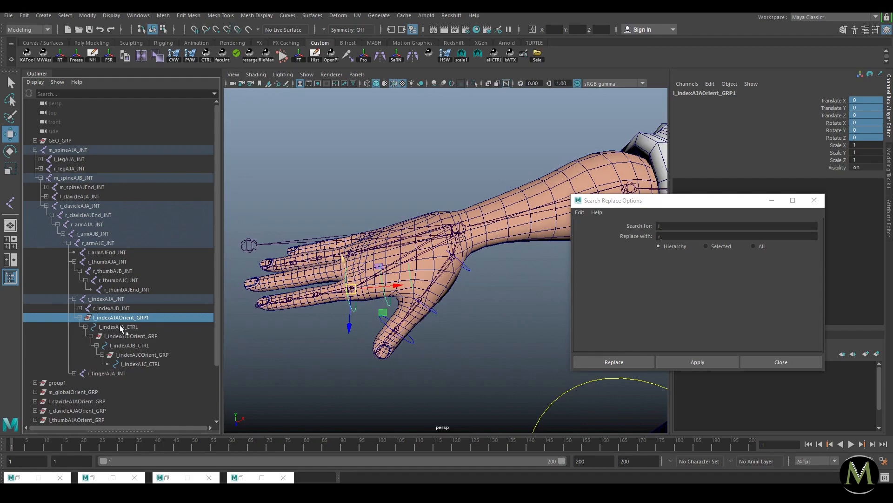
left_click(131, 336)
left_click(349, 294, "shift")
key("p")
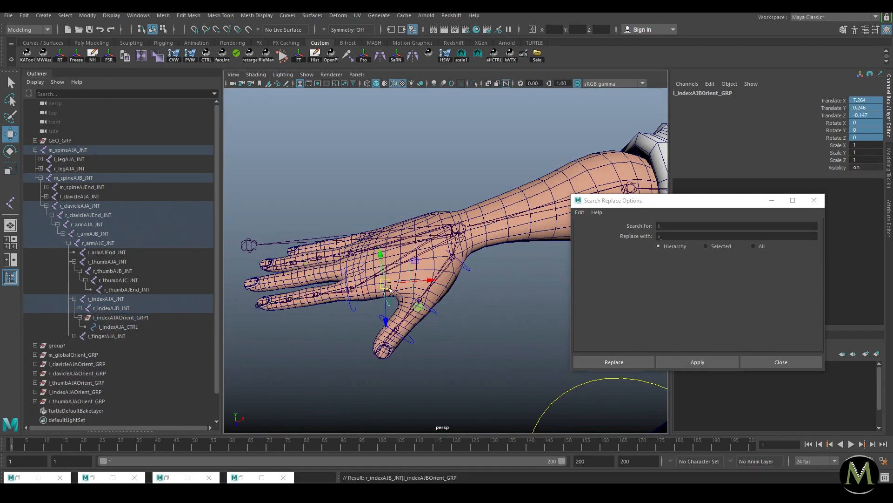
left_click_drag(859, 108, 871, 128)
type("0")
key("Return")
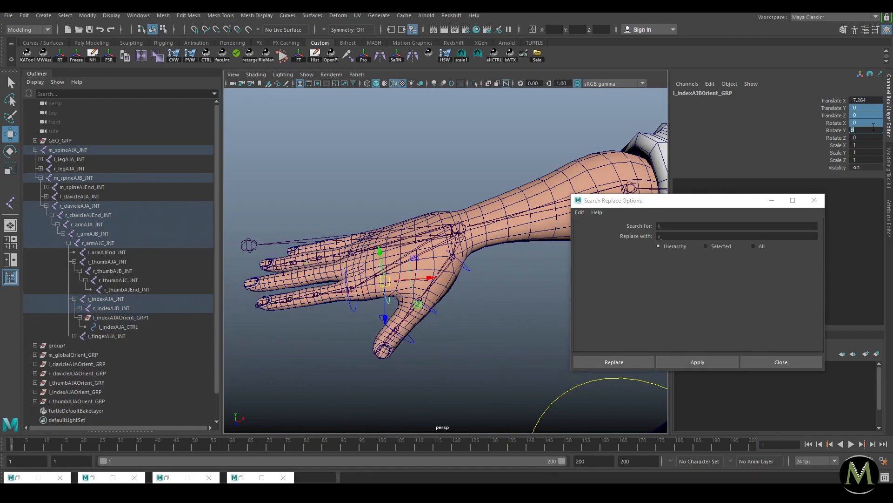
key("Up")
key("Up")
key("Up")
key("Up")
type("1")
key("Return")
Step: Parent l_indexAJCOrient_GRP under r_indexAJC_JNT and zero its translate values
scroll(364, 241, "down", 3)
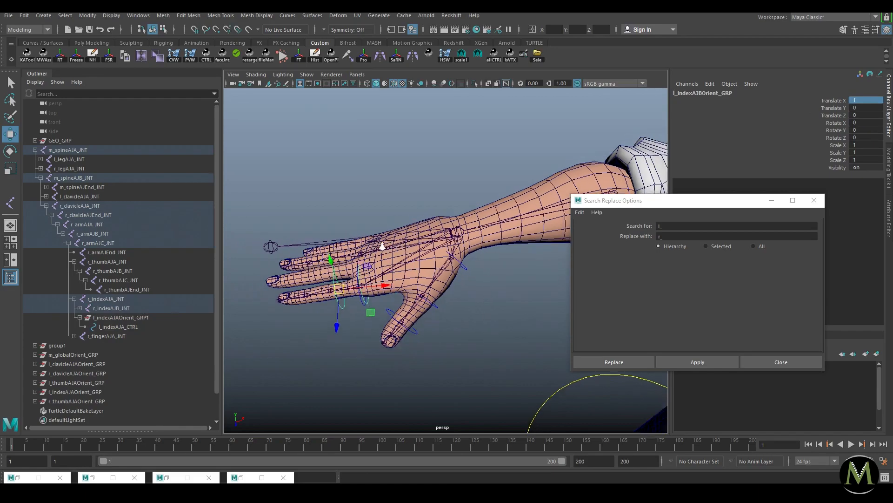
key("f")
left_click(91, 327)
left_click(91, 336)
left_click(127, 345)
left_click(317, 292, "shift")
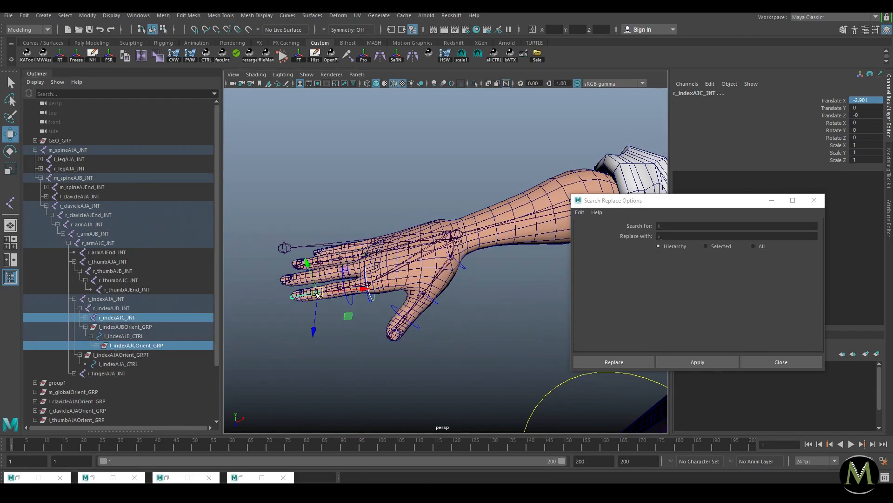
key("p")
left_click_drag(865, 100, 868, 120)
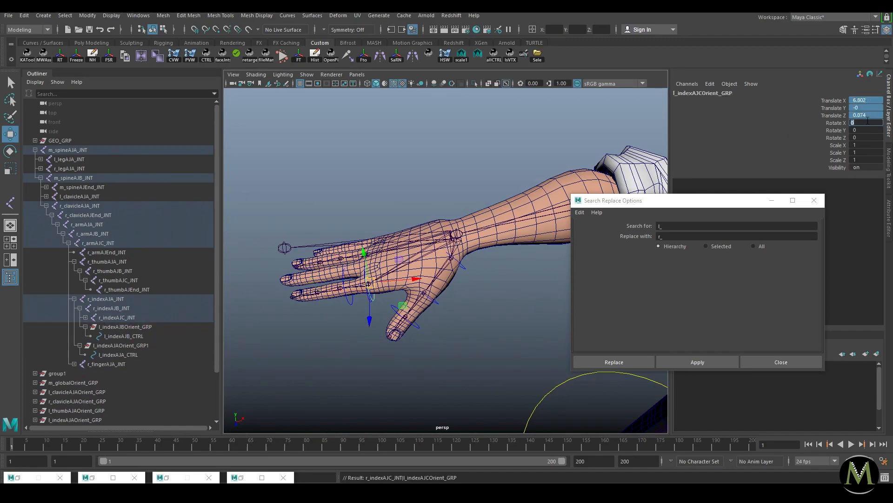
key("Return")
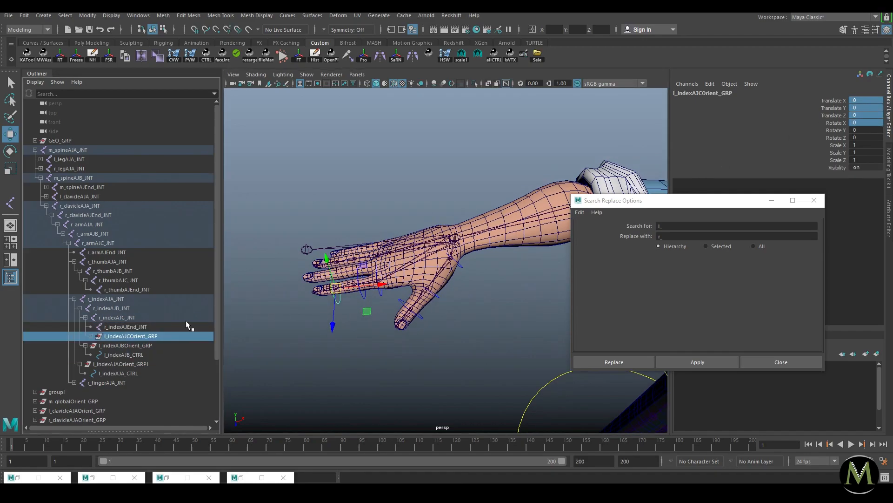
Step: Chain the index groups: C orient under l_indexAJB_CTRL, B orient under l_indexAJA_CTRL, top group to world
left_click(91, 335)
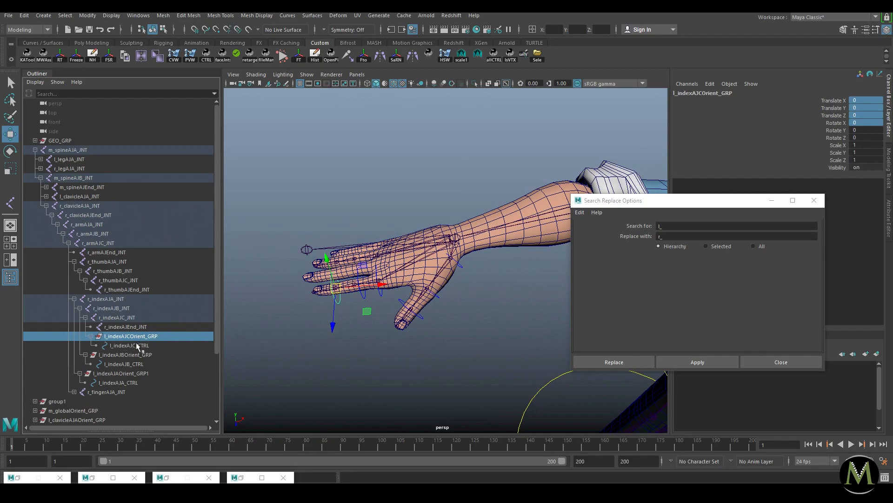
scroll(261, 343, "up", 5)
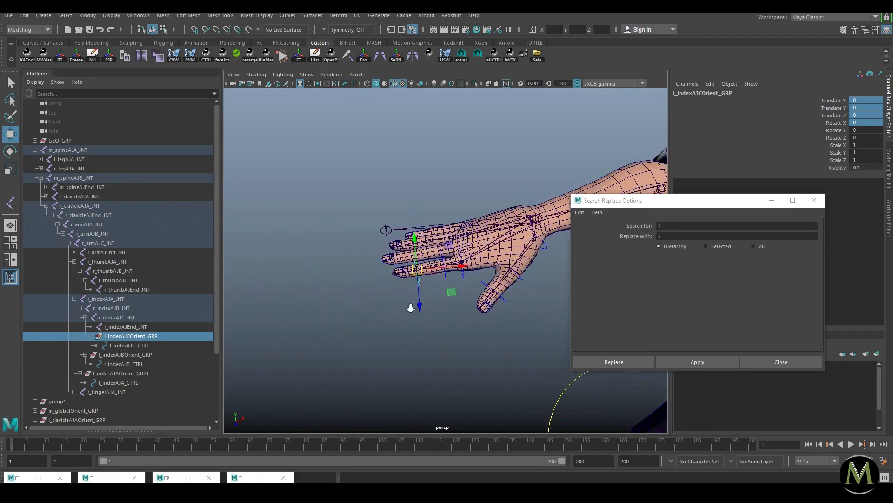
left_click(127, 362, "ctrl")
key("p")
left_click(125, 337)
left_click(120, 373, "ctrl")
key("p")
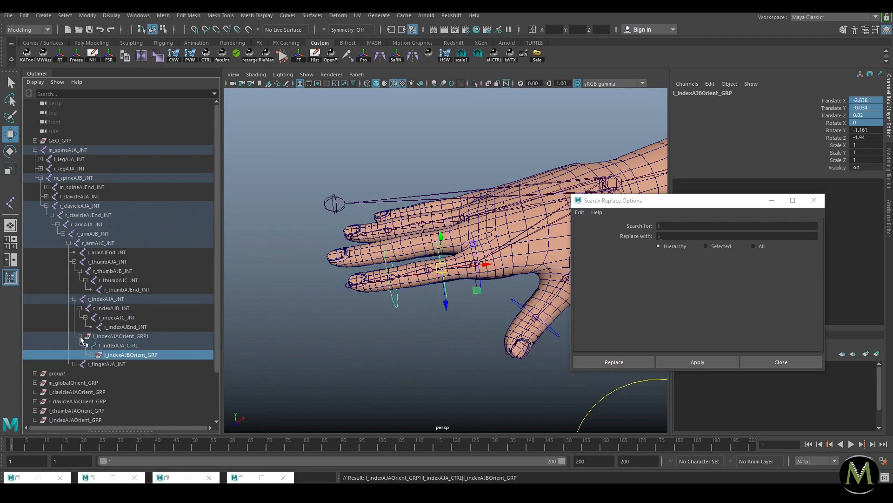
left_click(119, 335)
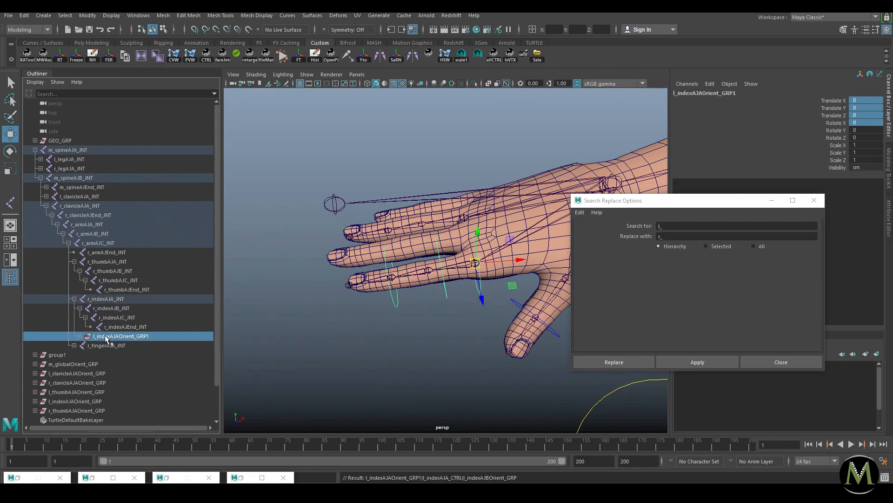
key("shift+p")
Step: Replace l_ with r_ across the finger chain and rename the top group r_indexAJAOrient_GRP
left_click(35, 149)
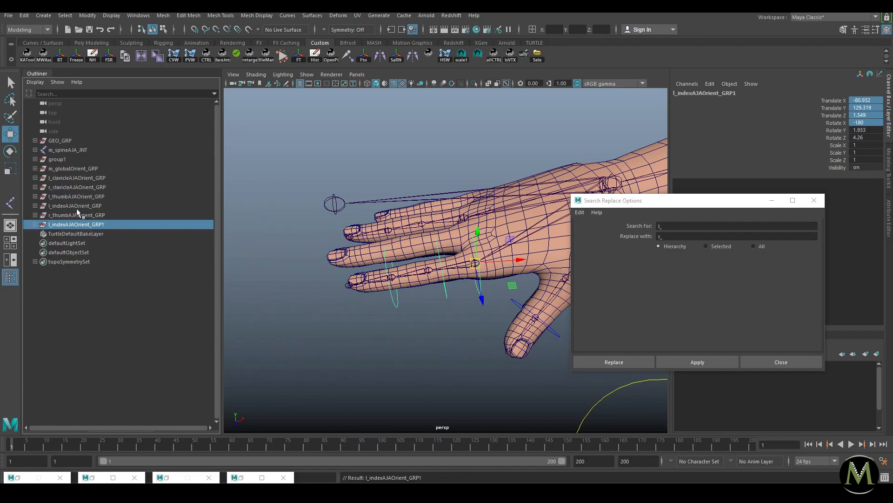
left_click(697, 362)
double_click(104, 224)
left_click(108, 224)
key("BackSpace")
key("Return")
left_click(116, 249)
left_click_drag(94, 214, 146, 227)
left_click(327, 337)
right_click_drag(535, 275, 566, 309, "alt")
middle_click_drag(483, 238, 470, 288, "alt")
right_click_drag(470, 289, 512, 297, "alt")
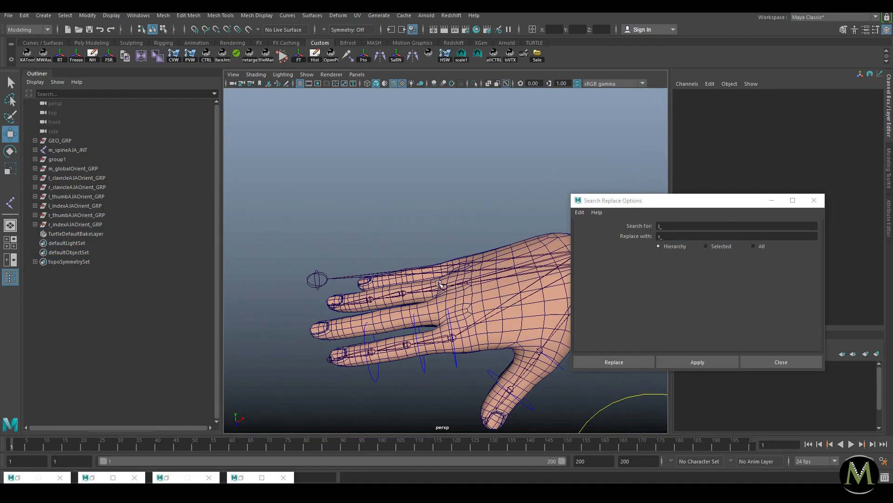
Step: Set the right thumb base control's drawing-override colour to red
left_click(772, 200)
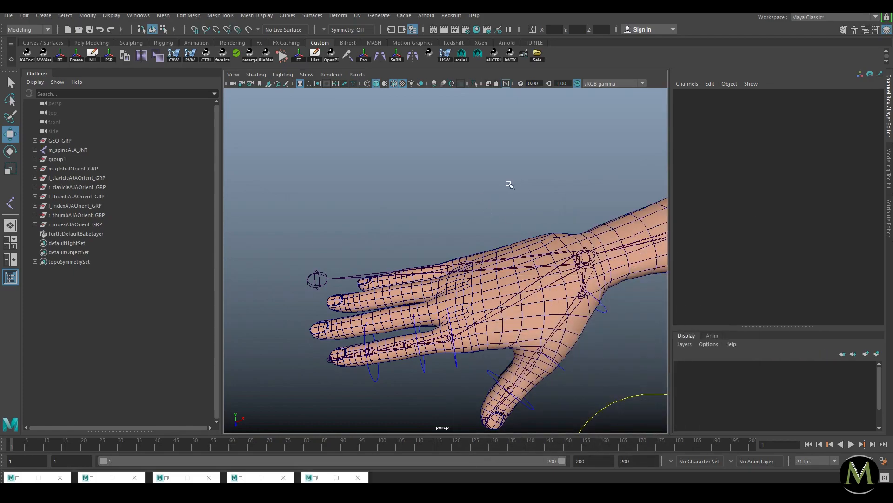
right_click_drag(570, 324, 486, 300, "alt")
middle_click_drag(486, 300, 322, 271, "alt")
right_click_drag(322, 270, 335, 275, "alt")
middle_click_drag(335, 275, 493, 303, "alt")
right_click_drag(494, 302, 567, 334, "alt")
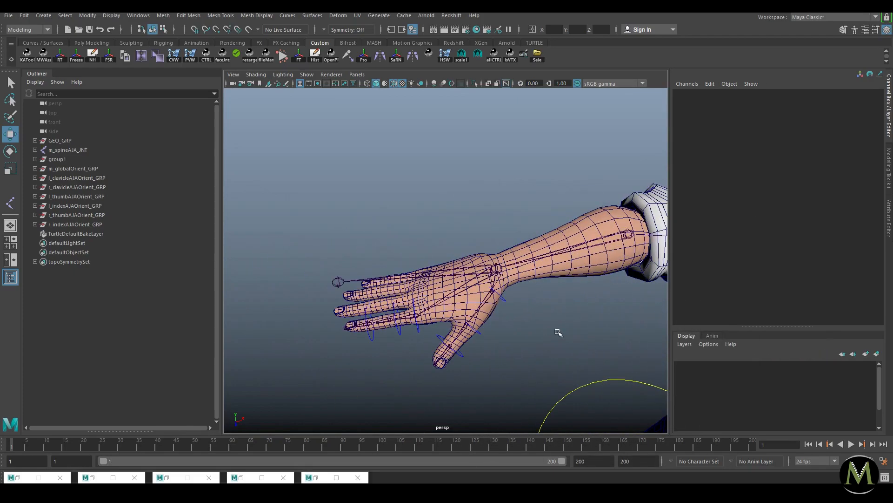
left_click(505, 299)
middle_click_drag(511, 315, 520, 309, "alt")
right_click_drag(520, 308, 578, 331, "alt")
key("ctrl+a")
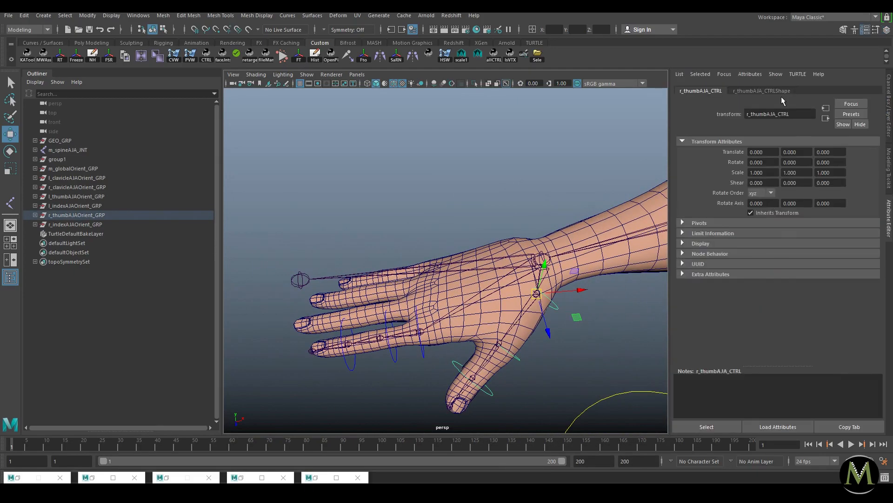
left_click(771, 94)
mouse_move(799, 308)
left_mouse_down()
mouse_move(763, 308)
mouse_move(797, 309)
left_mouse_up()
Step: Turn the middle thumb control r_thumbAJB_CTRL red and select the thumb tip control
left_click(607, 346)
left_click(514, 359)
left_click(605, 373)
left_click(489, 394)
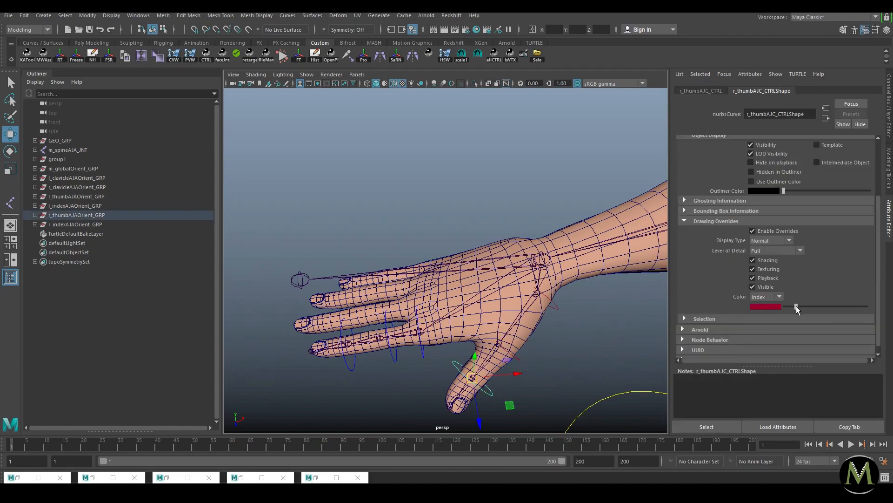
Step: Turn r_indexAJA_CTRL red and check its Display and Drawing Overrides settings
left_click(423, 355)
left_click_drag(797, 308, 795, 308)
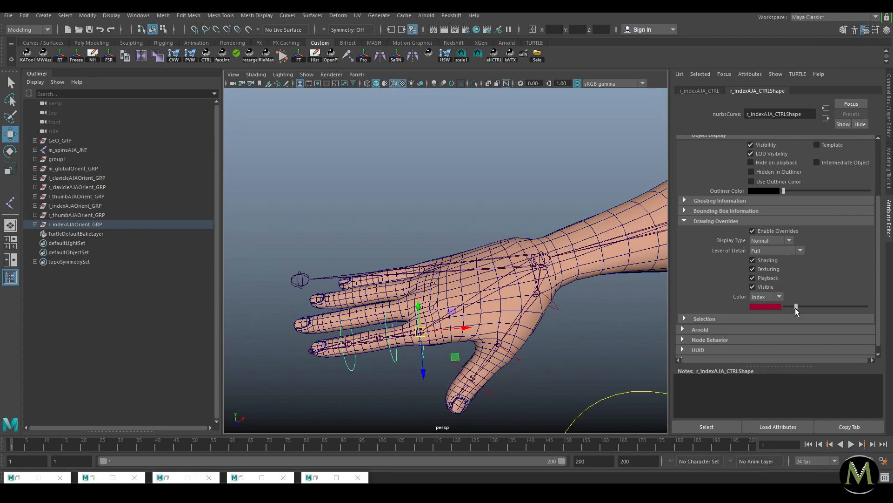
left_click(709, 90)
left_click(747, 91)
left_click(711, 91)
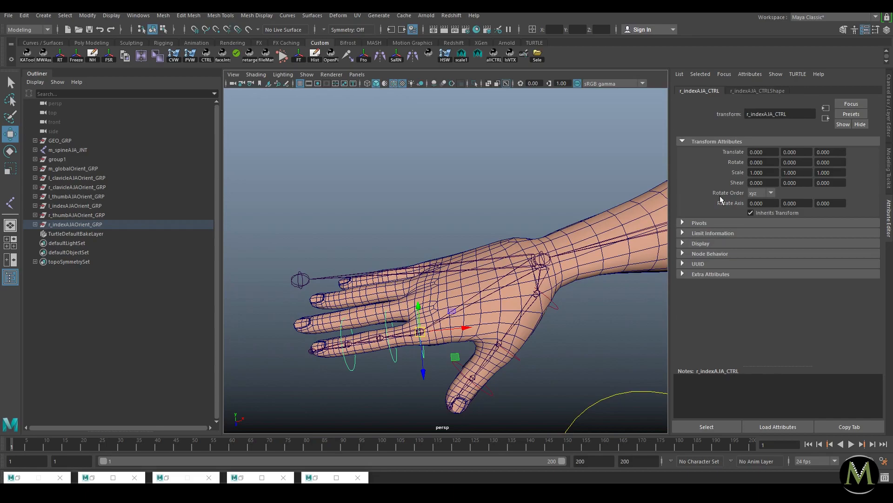
left_click(700, 243)
scroll(718, 345, "down", 2)
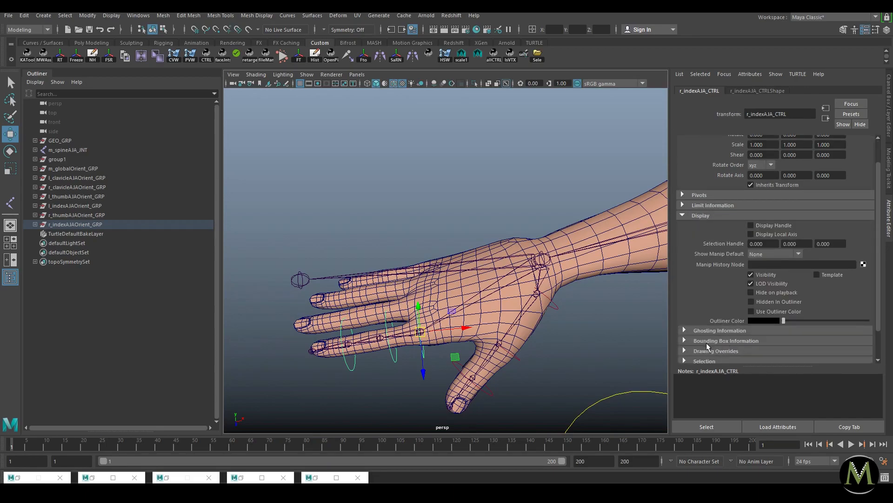
left_click(717, 351)
scroll(718, 308, "down", 2)
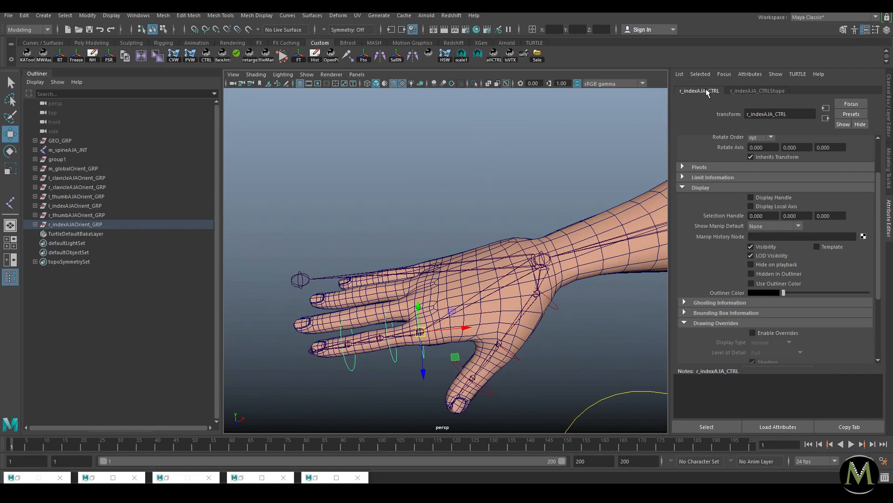
left_click(750, 92)
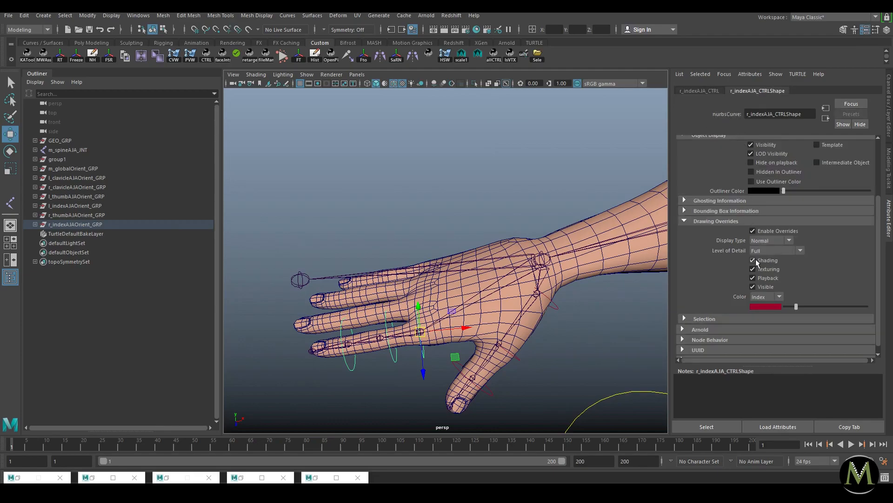
Step: Turn r_indexAJB_CTRL and r_indexAJC_CTRL red as well
left_click(399, 360)
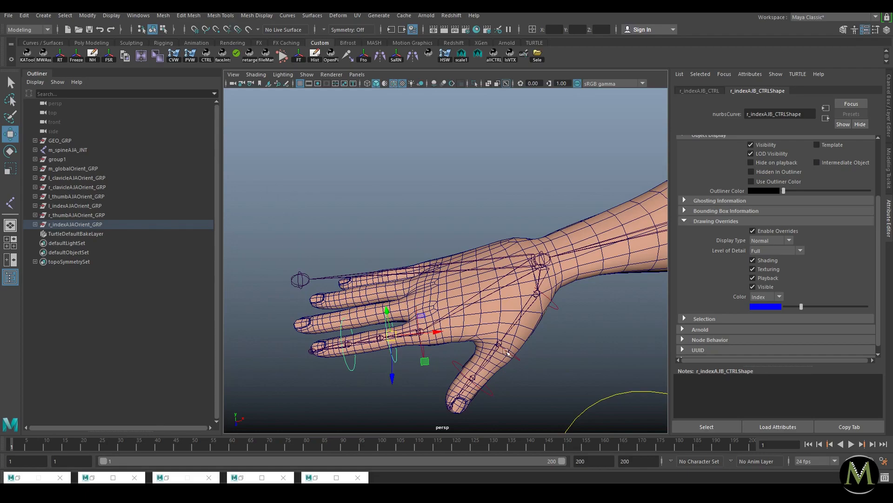
left_click_drag(801, 307, 797, 307)
left_click(350, 368)
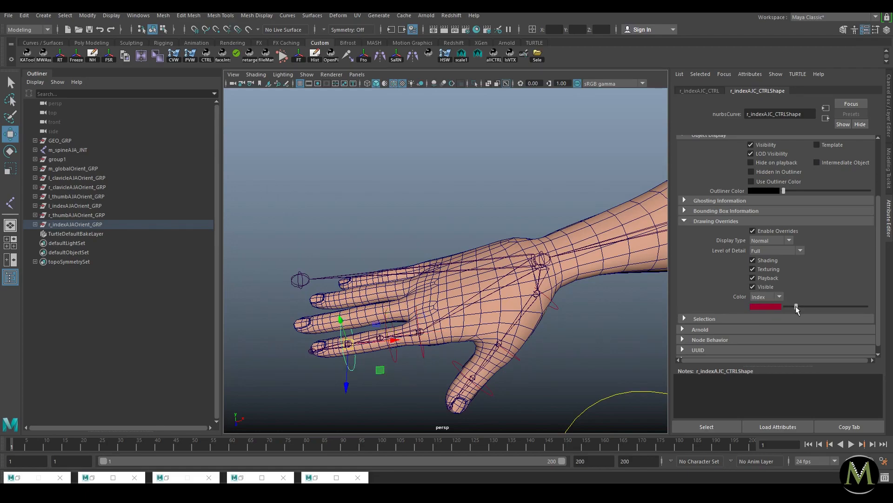
left_click(501, 210)
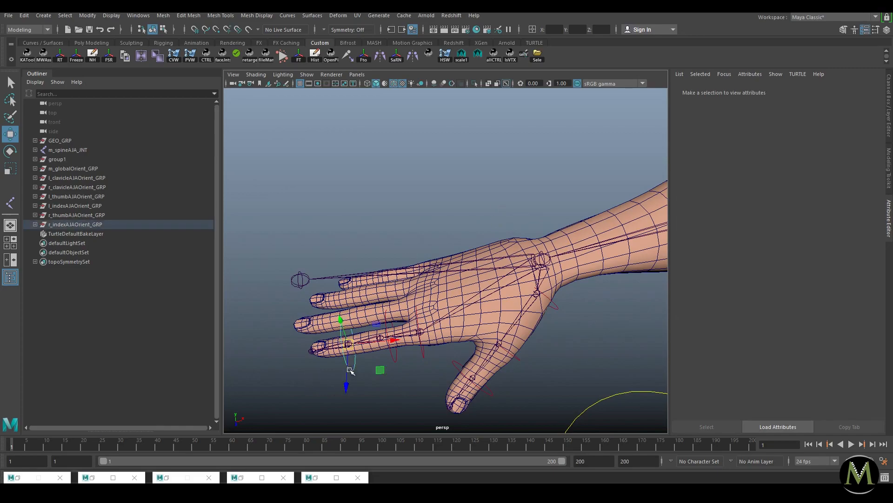
left_click(351, 369)
left_click_drag(799, 307, 796, 307)
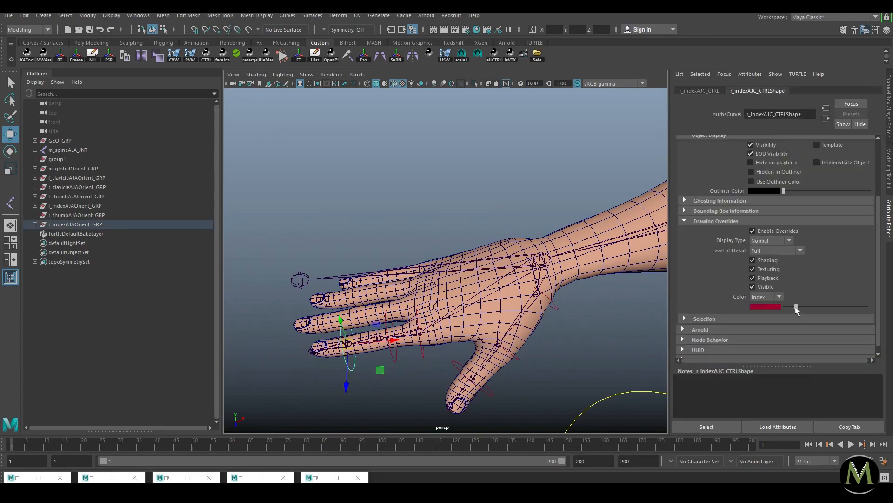
left_click(387, 221)
right_click_drag(531, 253, 136, 222, "alt")
left_click_drag(84, 227, 89, 171)
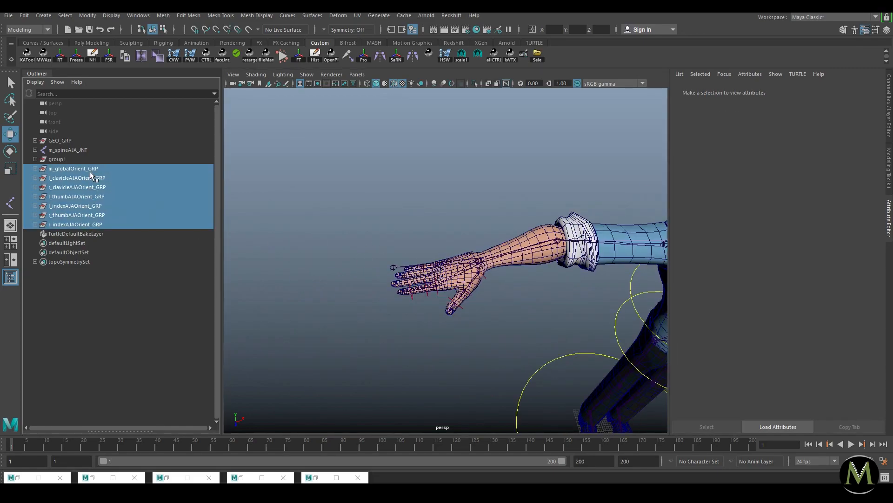
left_click(481, 237)
right_click_drag(623, 293, 566, 300, "alt")
middle_click_drag(565, 300, 478, 294, "alt")
left_click_drag(479, 294, 458, 277, "alt")
right_click_drag(458, 277, 491, 282, "alt")
left_click_drag(490, 281, 466, 282, "alt")
right_click_drag(465, 282, 498, 292, "alt")
left_click_drag(470, 315, 530, 284, "alt")
middle_click_drag(543, 276, 488, 302, "alt")
right_click_drag(488, 302, 587, 342, "alt")
right_click_drag(554, 311, 418, 297, "alt")
middle_click_drag(419, 298, 470, 291, "alt")
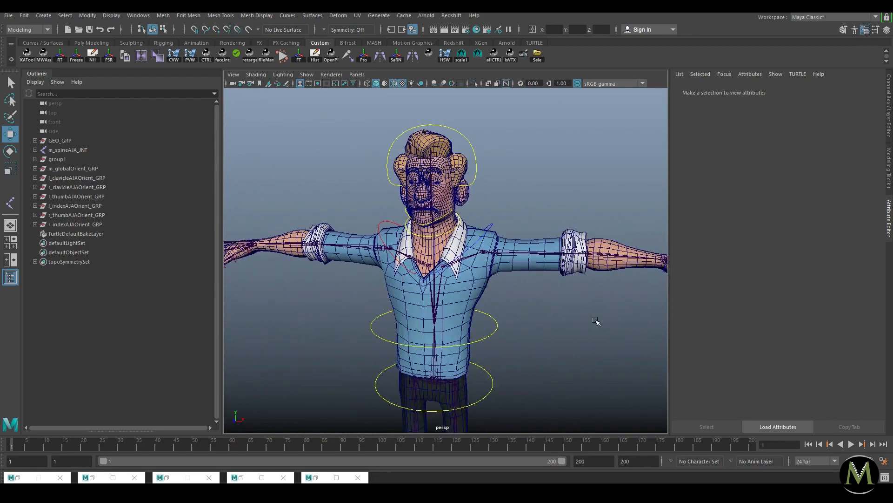
right_click_drag(596, 321, 473, 255, "alt")
left_click_drag(500, 290, 491, 271, "alt")
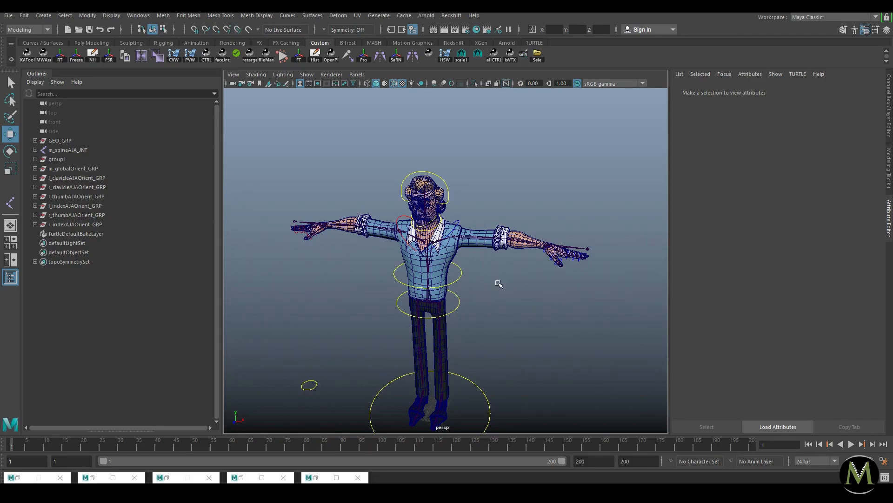
left_click_drag(75, 225, 71, 183)
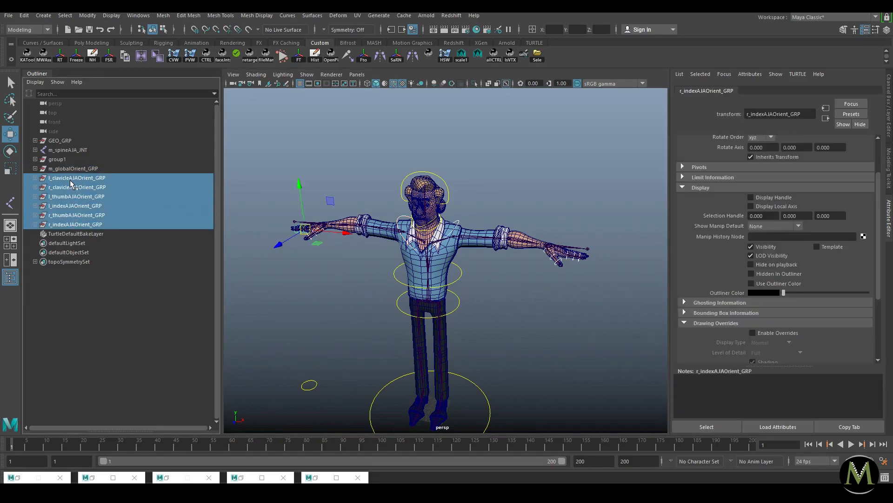
left_click(568, 305)
key("s")
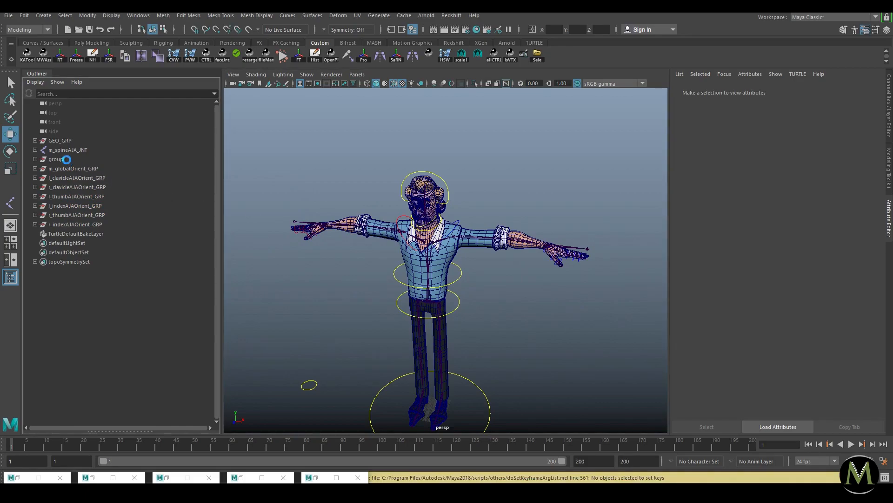
left_click(57, 159)
key("ctrl+1")
key("f")
right_click_drag(569, 316, 395, 232, "alt")
middle_click_drag(395, 232, 338, 292, "alt")
right_click_drag(338, 291, 414, 277, "alt")
middle_click_drag(414, 277, 437, 259, "alt")
right_click_drag(436, 258, 430, 321, "alt")
middle_click_drag(430, 321, 475, 291, "alt")
Step: Duplicate group1 and point-snap the copy onto the wrist joint at 68.909, 131.98, -3.593
left_click(35, 160)
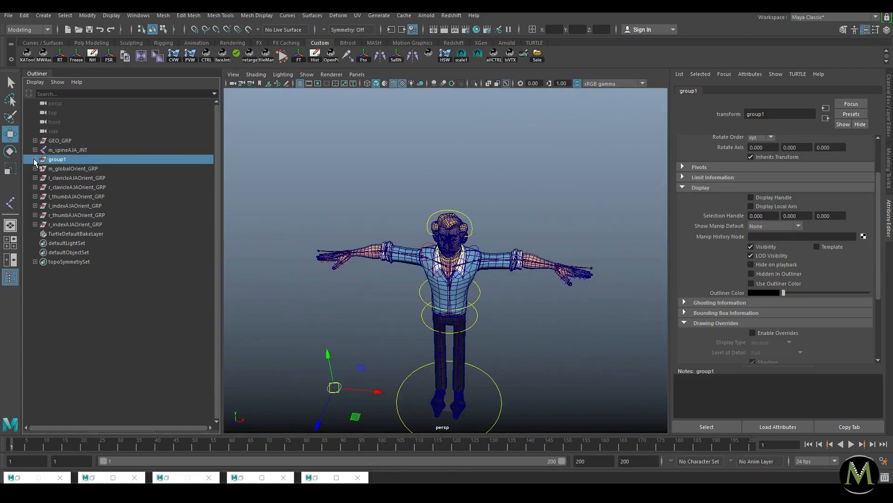
key("ctrl+d")
middle_click_drag(460, 244, 411, 247, "alt")
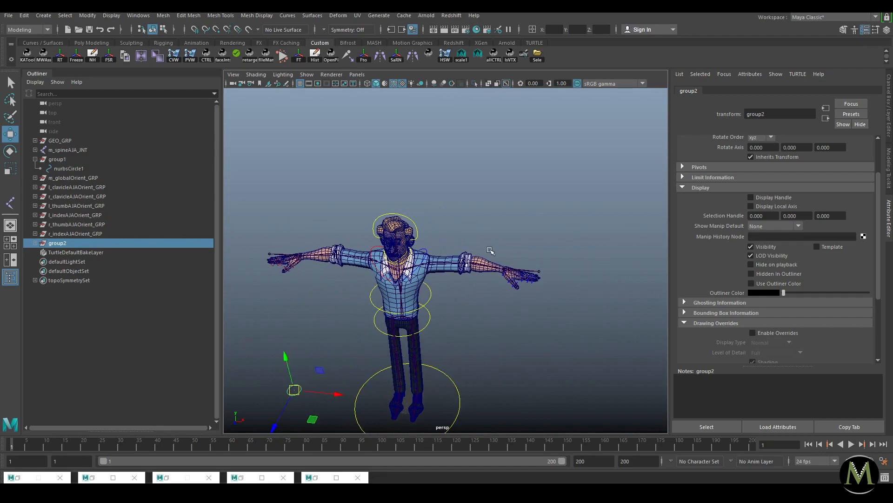
middle_click_drag(495, 250, 468, 241, "alt")
right_click_drag(469, 242, 588, 315, "alt")
middle_click_drag(588, 315, 449, 290, "alt")
right_click_drag(448, 290, 514, 309, "alt")
key("v")
middle_click_drag(589, 264, 581, 290)
right_click_drag(582, 290, 509, 258, "alt")
key("ctrl+a")
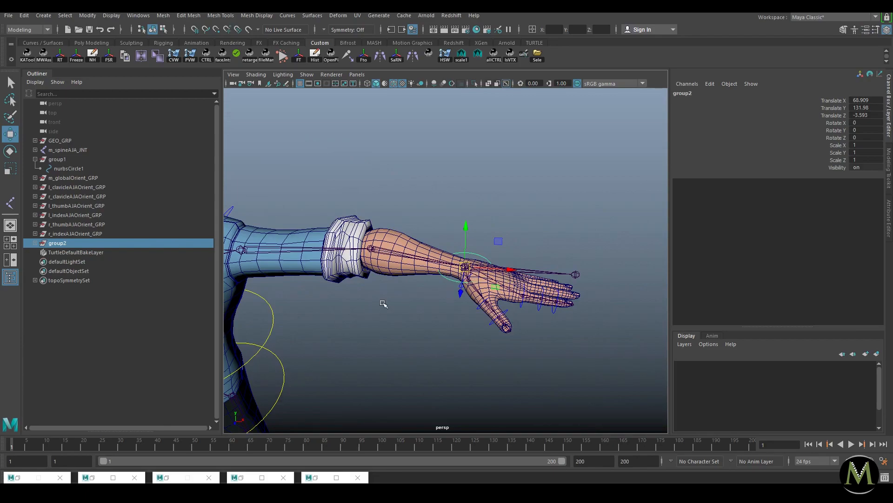
Step: Expand group2 to show nurbsCircle1 and begin renaming the group with 'l'
left_click(35, 242)
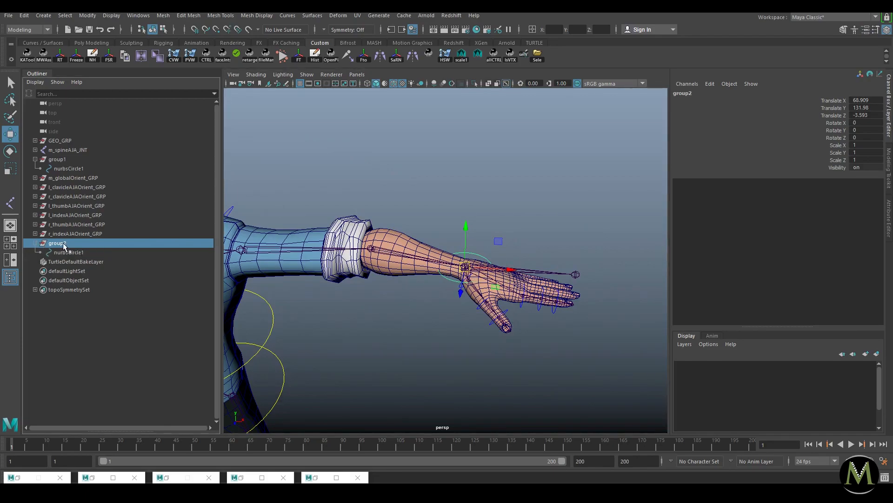
double_click(58, 243)
type("l_handOrient_GRP")
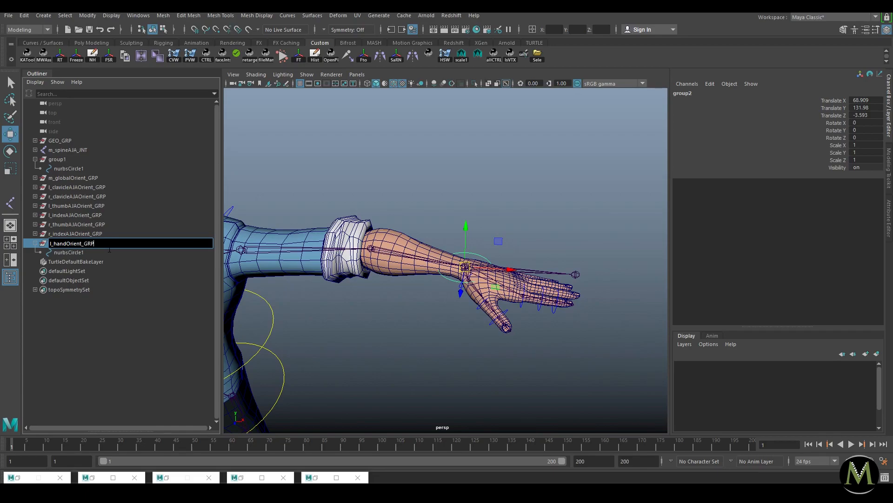
Step: Name the group l_handOrient_GRP and its nurbsCircle1 child l_hand_CTRL, then reselect the group
key("Return")
double_click(98, 252)
type("l_handOrient_GRP")
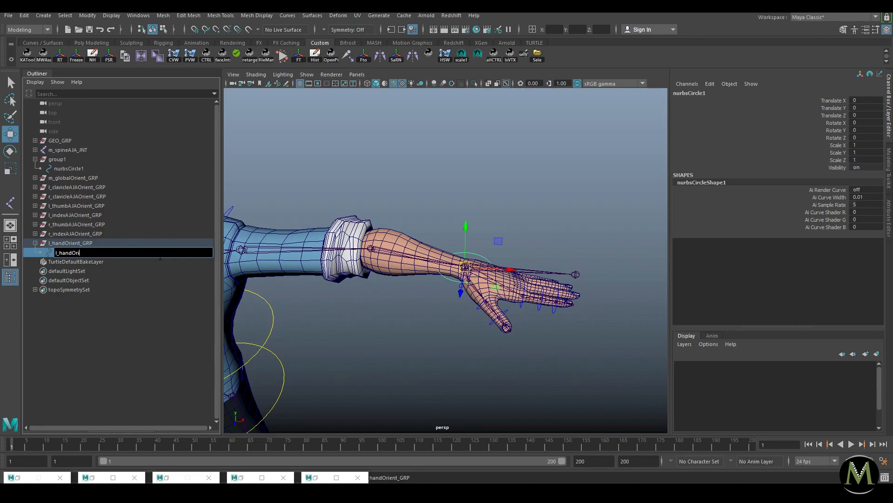
key("Return")
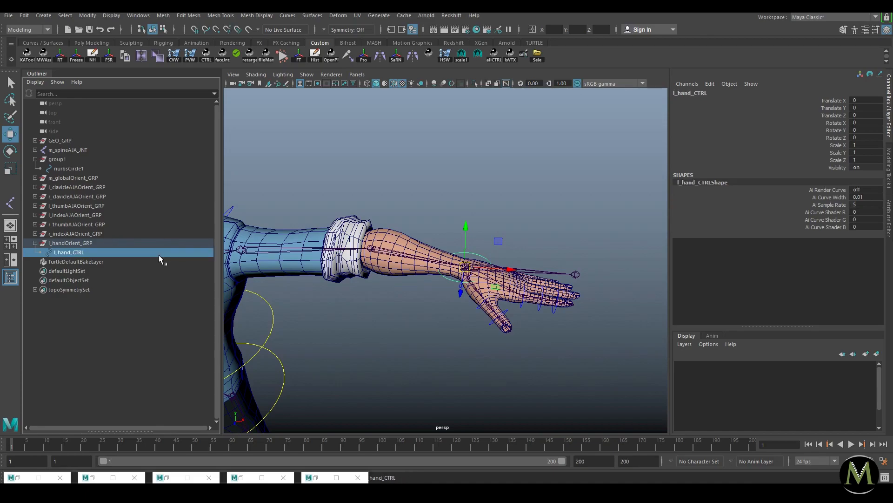
left_click(110, 243)
Step: Duplicate l_handOrient_GRP and snap the copy along X onto the other wrist joint
key("a")
key("ctrl+d")
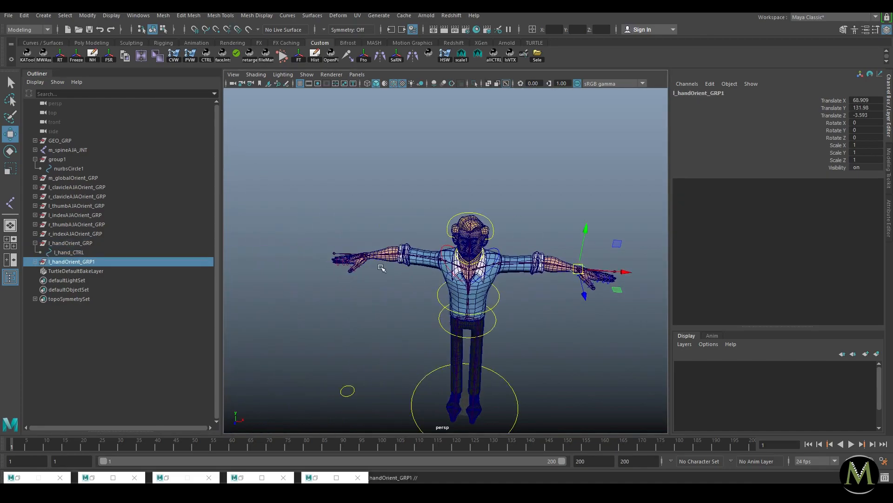
key("v")
left_click_drag(624, 272, 367, 257)
key("f")
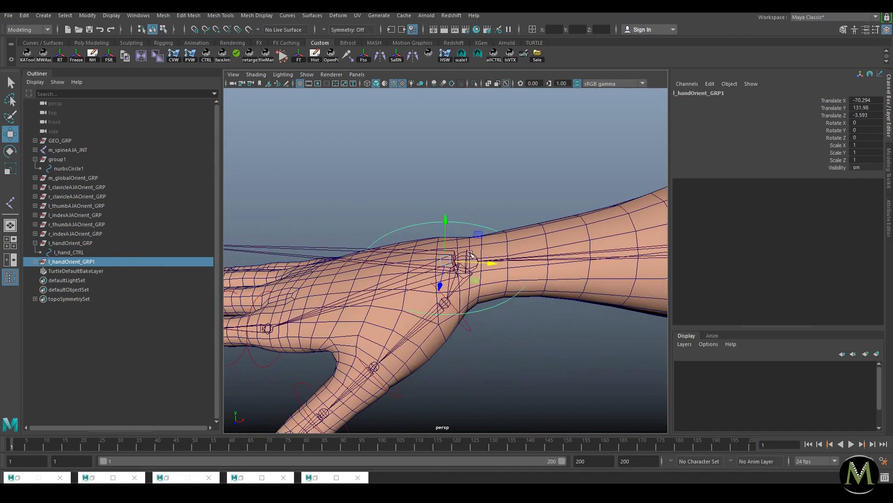
key("v")
mouse_move(468, 269)
left_mouse_down()
mouse_move(477, 270)
mouse_move(344, 239)
mouse_move(470, 252)
left_mouse_up()
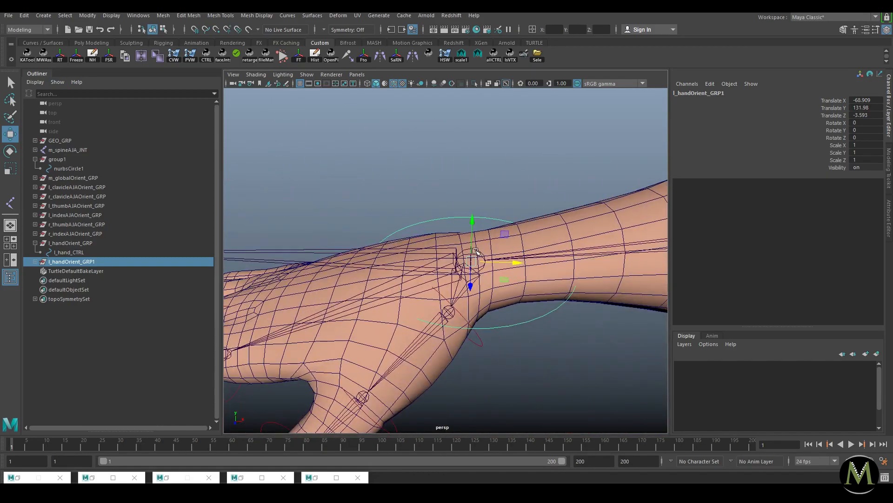
right_click_drag(605, 265, 545, 276, "alt")
right_click_drag(421, 261, 639, 339, "alt")
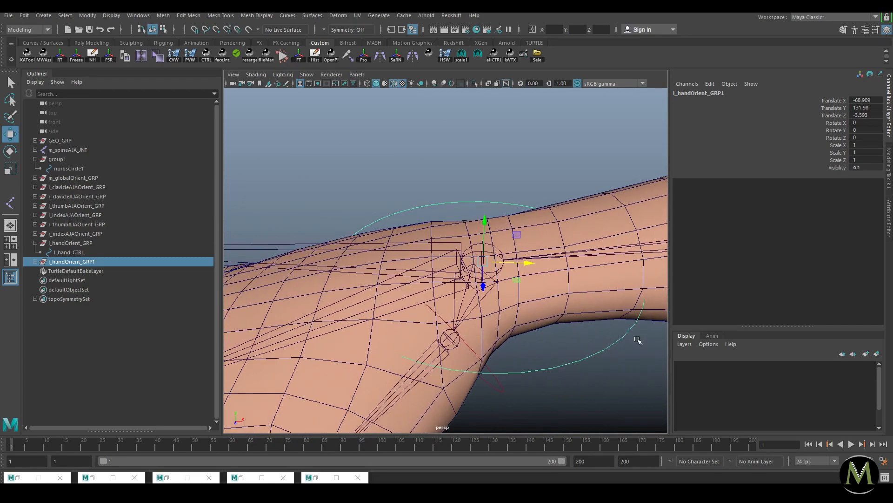
Step: Try parenting the copy under the wrist joint with rotations zeroed, then undo both changes
left_click(496, 248, "shift")
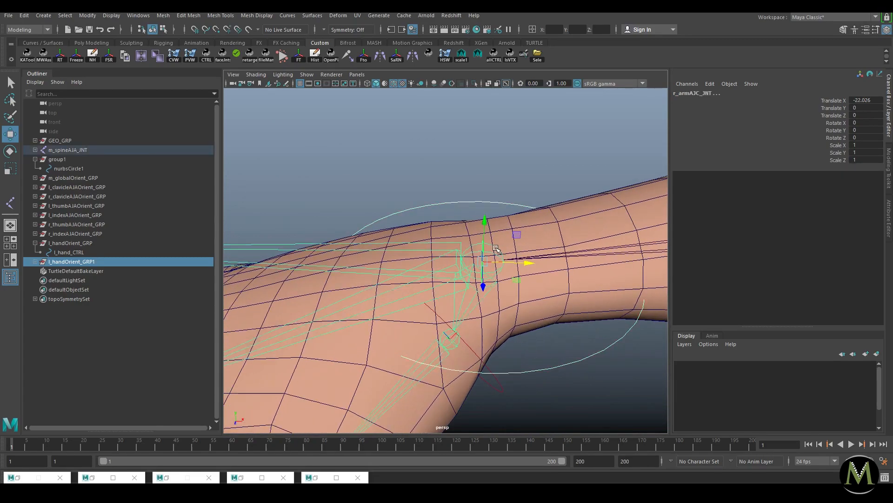
key("p")
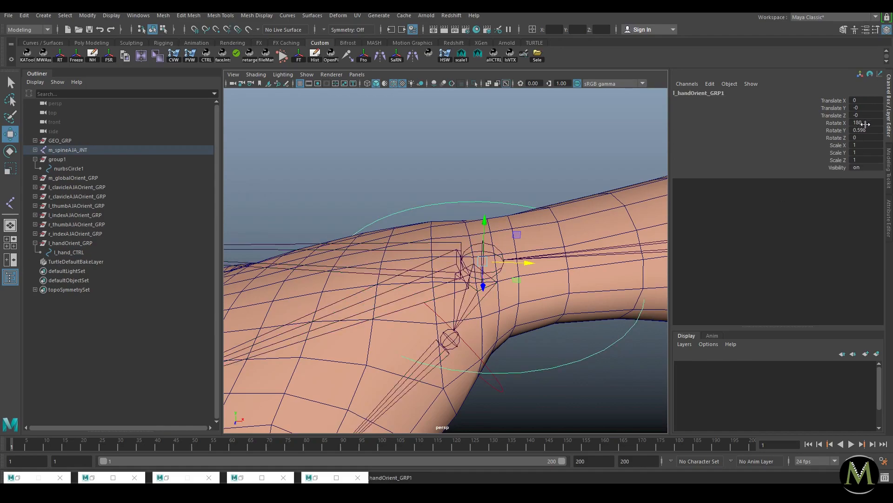
left_click_drag(866, 124, 864, 138)
type("0")
key("Return")
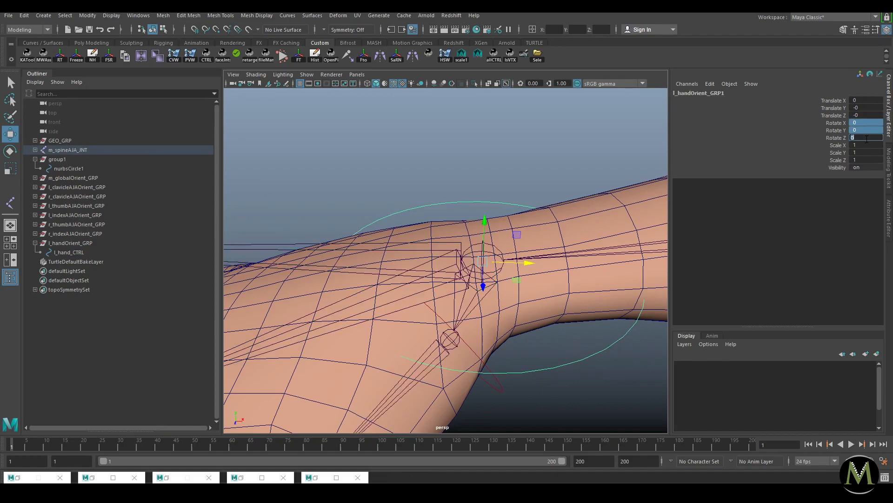
left_click_drag(487, 277, 420, 243)
left_click_drag(548, 230, 487, 248, "alt")
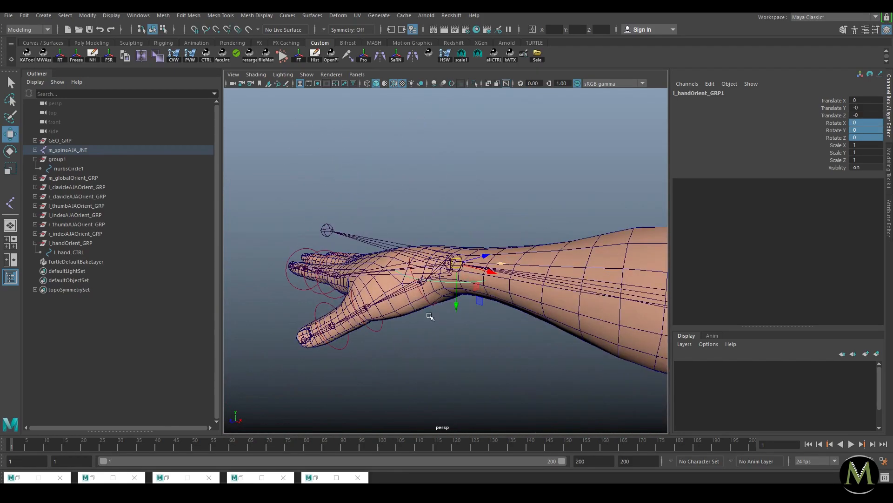
left_click_drag(445, 267, 460, 249, "alt")
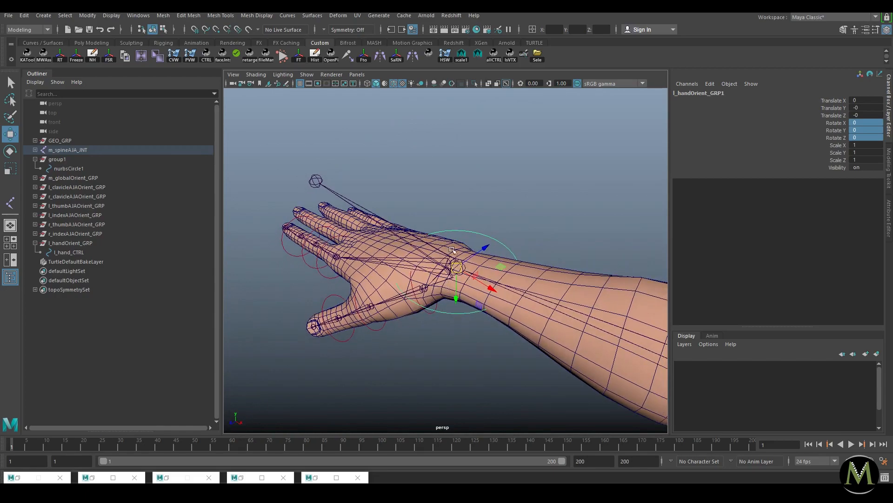
key("ctrl+z")
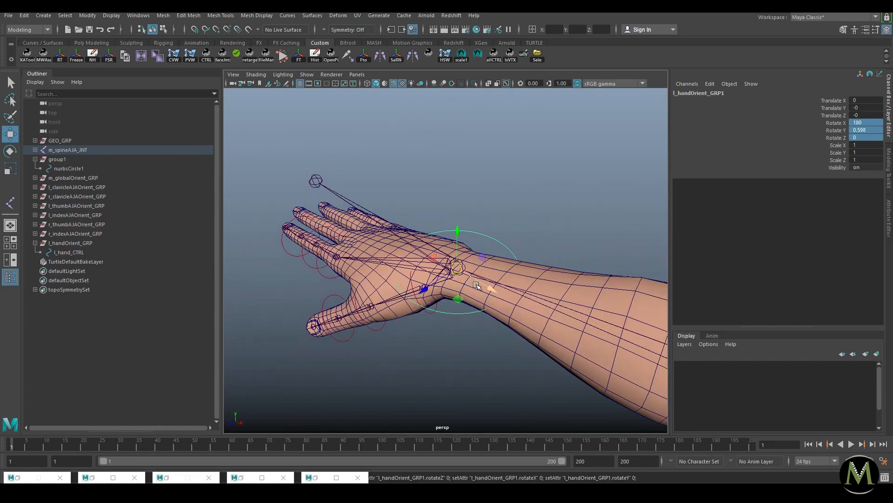
key("ctrl+z")
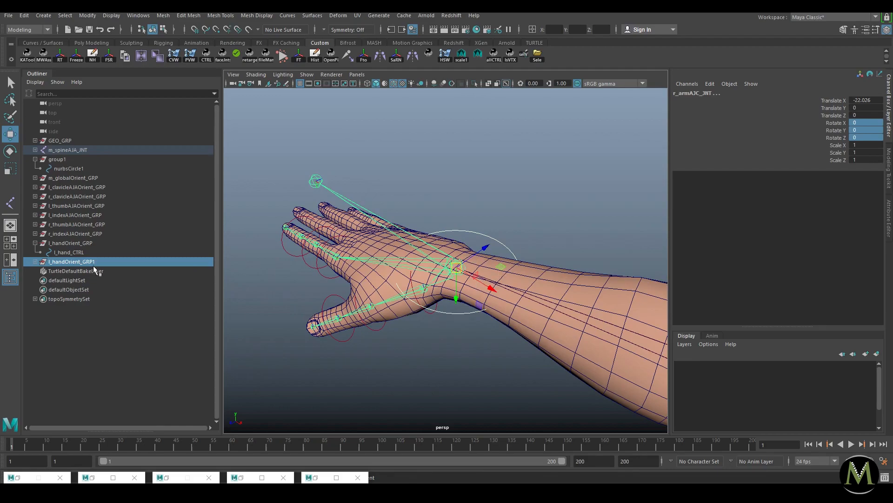
Step: Rename the copied group and its child to r_handOrient_GRP and r_hand_CTRL
left_click(470, 186)
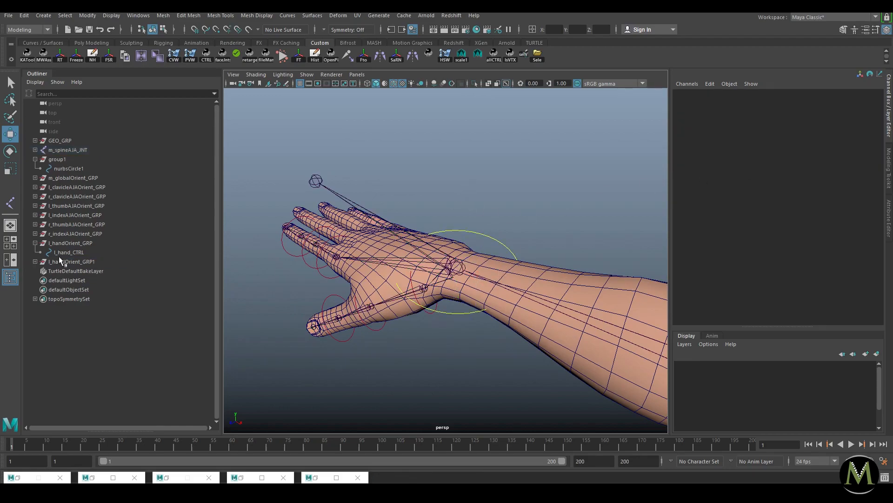
left_click(35, 262)
double_click(52, 263)
type("r")
left_click_drag(51, 263, 53, 277)
double_click(59, 271)
type("r")
double_click(99, 261)
left_click(98, 262)
key("BackSpace")
key("Return")
Step: Colour r_hand_CTRL red through its shape's Drawing Overrides colour index
left_click(99, 270)
left_click(89, 254)
left_click(69, 270)
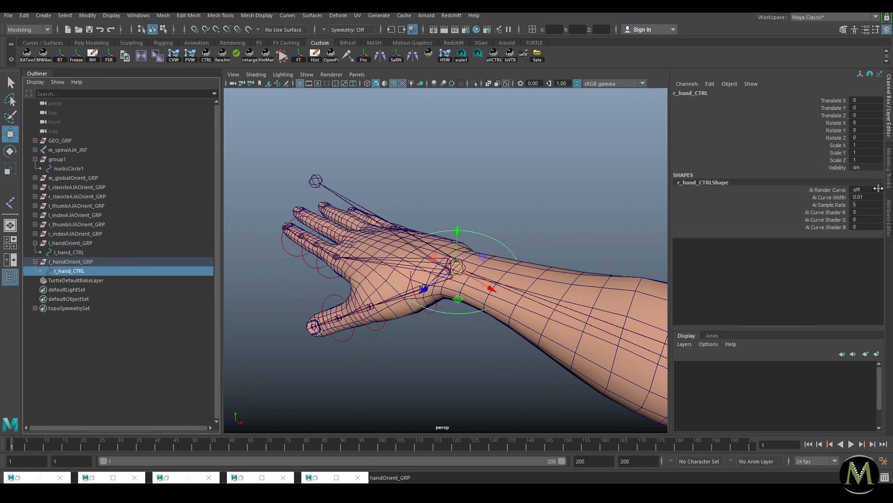
key("ctrl+a")
left_click(754, 91)
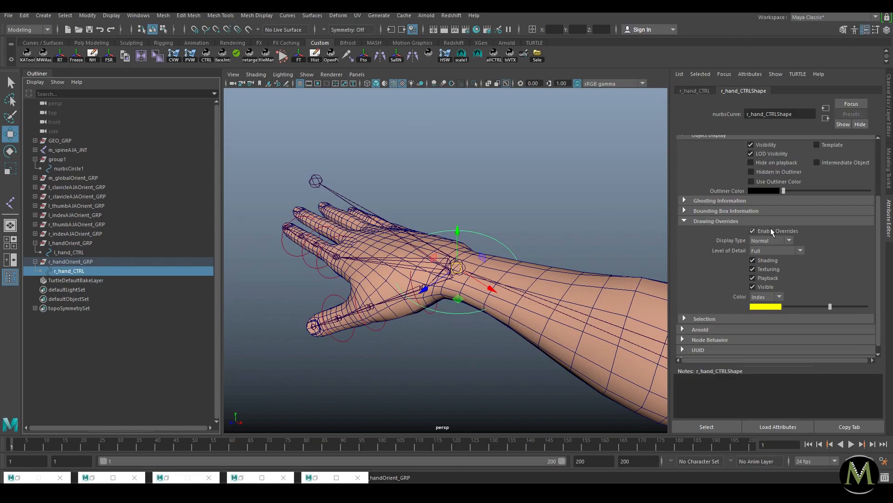
left_click_drag(804, 306, 820, 307)
left_click(494, 168)
Step: Colour l_hand_CTRL blue through its Drawing Overrides colour index
right_click_drag(499, 231, 167, 183, "alt")
left_click_drag(458, 224, 381, 184, "alt")
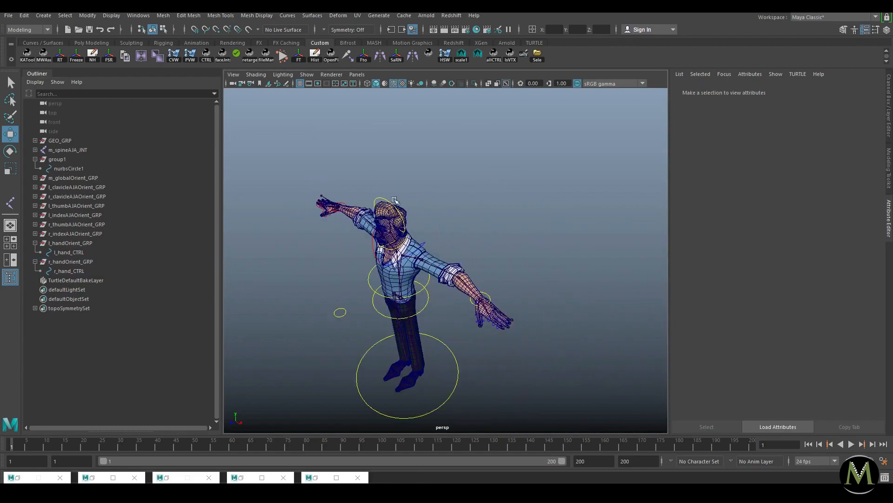
right_click_drag(381, 185, 475, 271, "alt")
left_click(546, 341)
left_click_drag(824, 309, 799, 308)
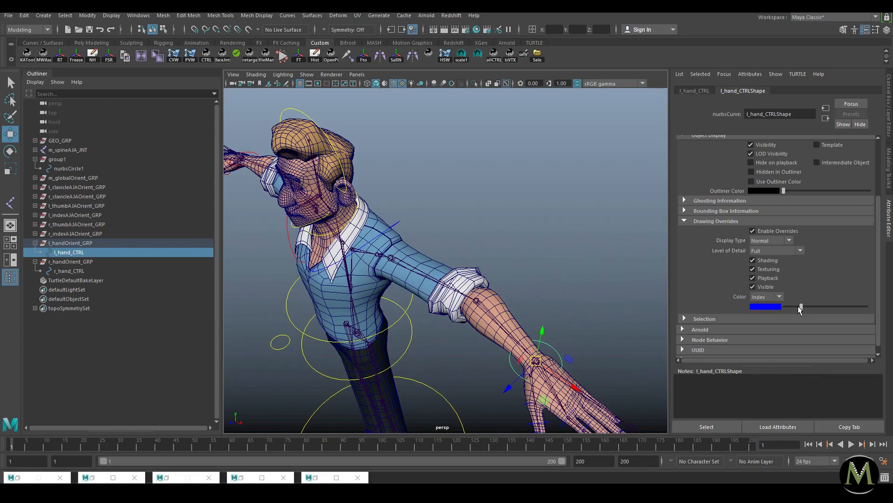
left_click(516, 235)
right_click_drag(516, 235, 458, 298, "alt")
left_click_drag(459, 302, 514, 289, "alt")
left_click(560, 282)
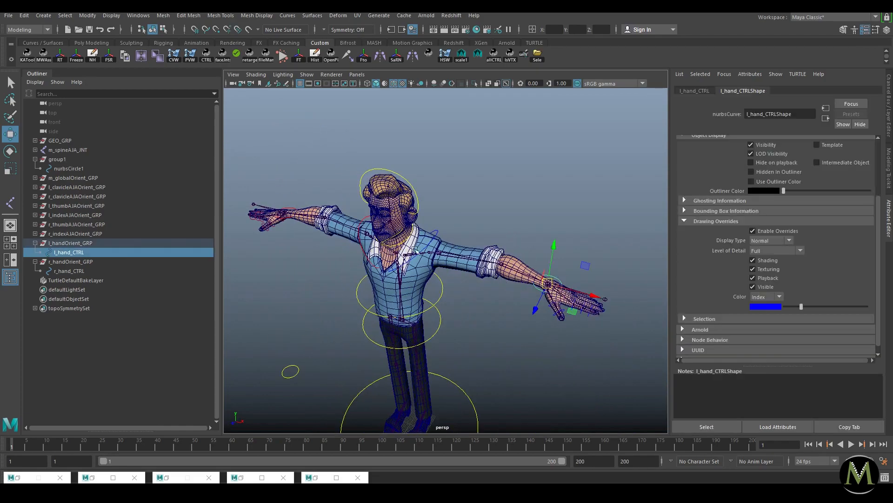
Step: Isolate both hand controls and select all their control vertices
left_click(290, 209, "shift")
key("ctrl+1")
right_click_drag(296, 213, 254, 232)
left_click_drag(257, 239, 326, 186)
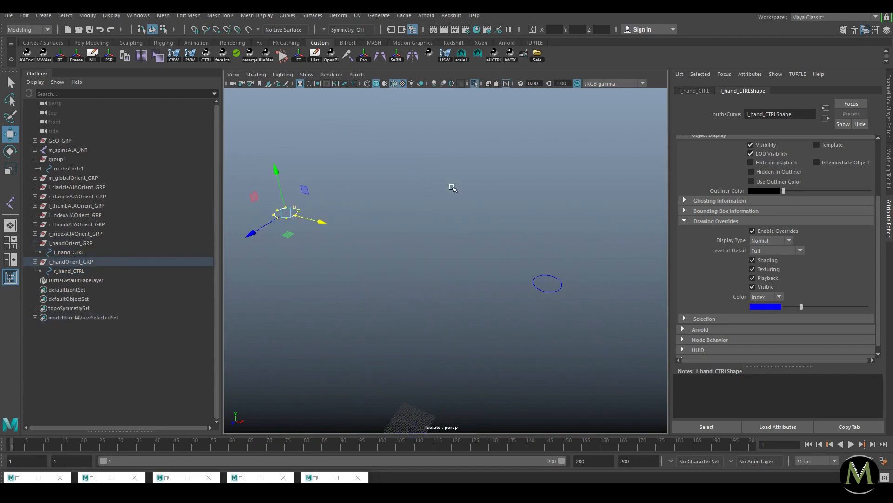
right_click_drag(562, 284, 544, 290)
left_click_drag(584, 253, 524, 318, "shift")
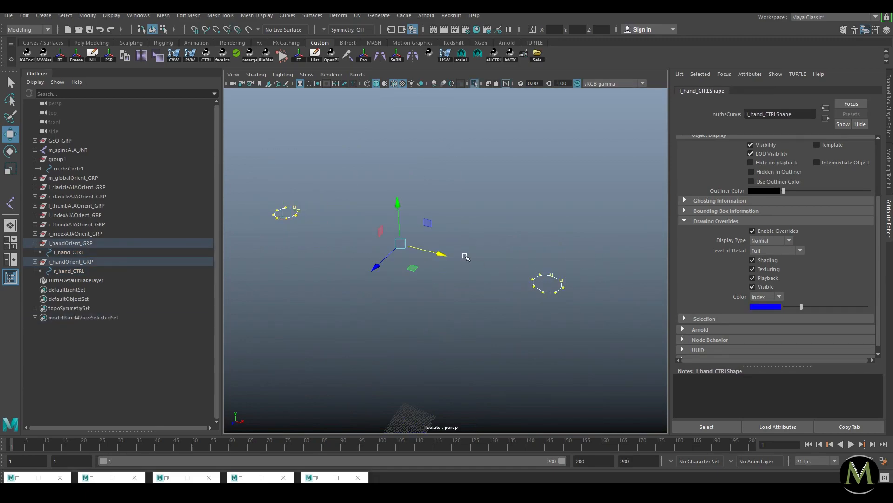
Step: Rotate both hand circles 90° about their own centres so they ring the wrists
key("e")
left_click_drag(564, 251, 595, 255)
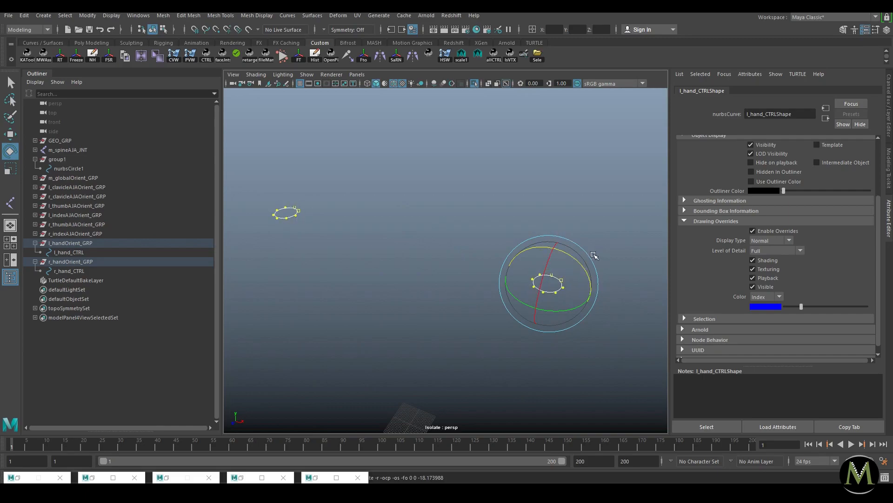
left_click_drag(470, 252, 464, 343)
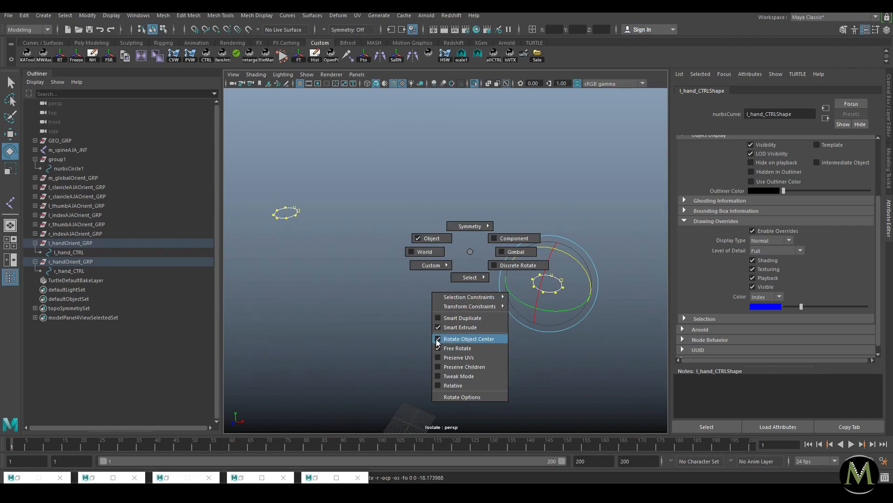
left_click_drag(438, 342, 438, 342)
left_click_drag(425, 210, 438, 312)
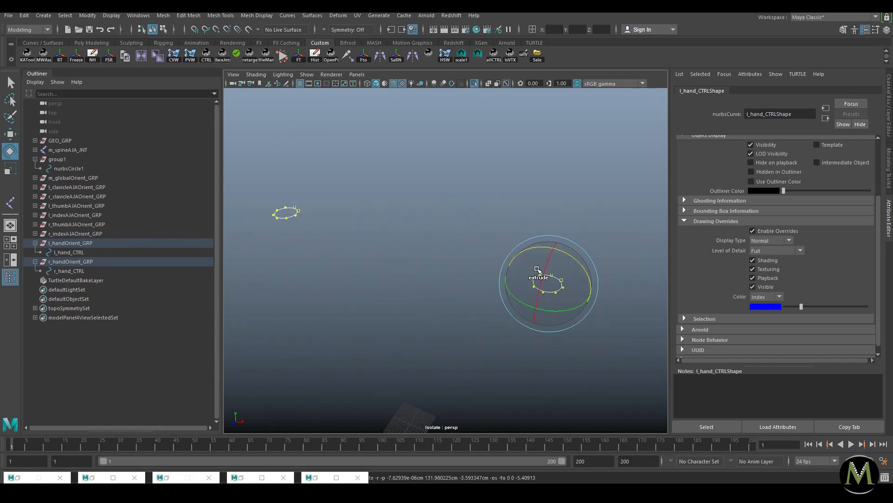
left_click_drag(578, 262, 529, 231)
Step: Exit isolate view and return to object selection of both hand groups
key("r")
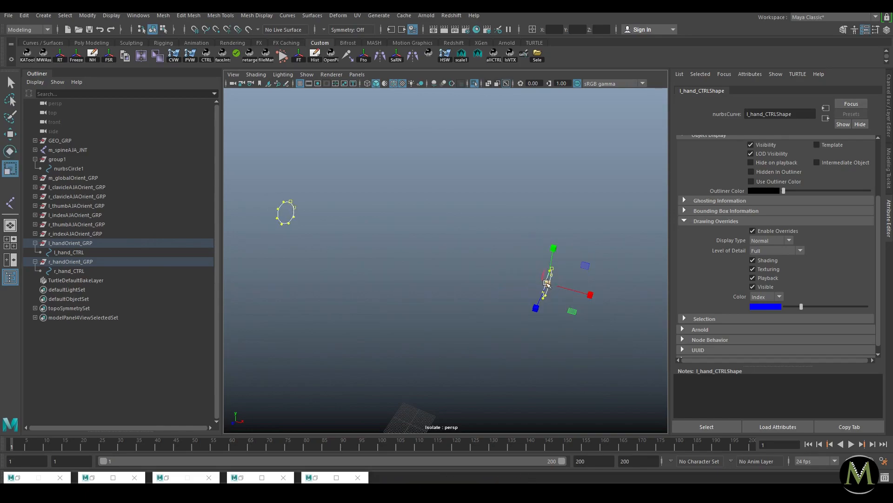
key("ctrl+1")
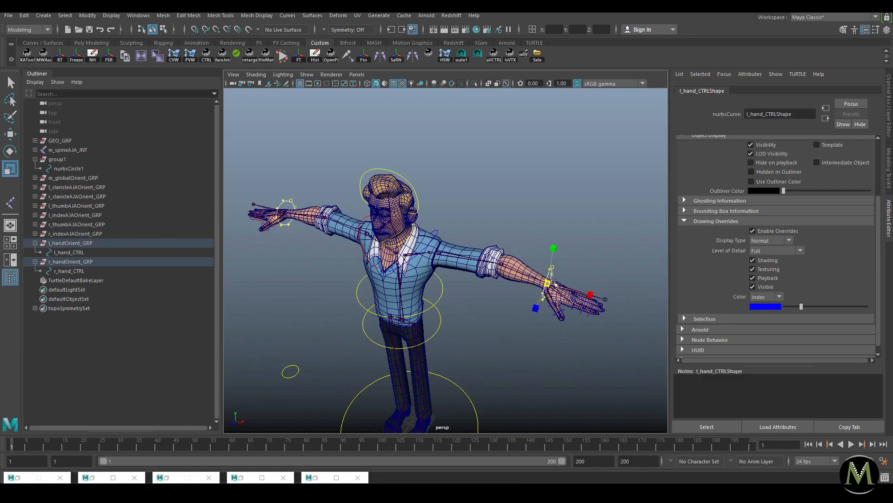
left_click_drag(575, 285, 604, 266, "alt")
key("F8")
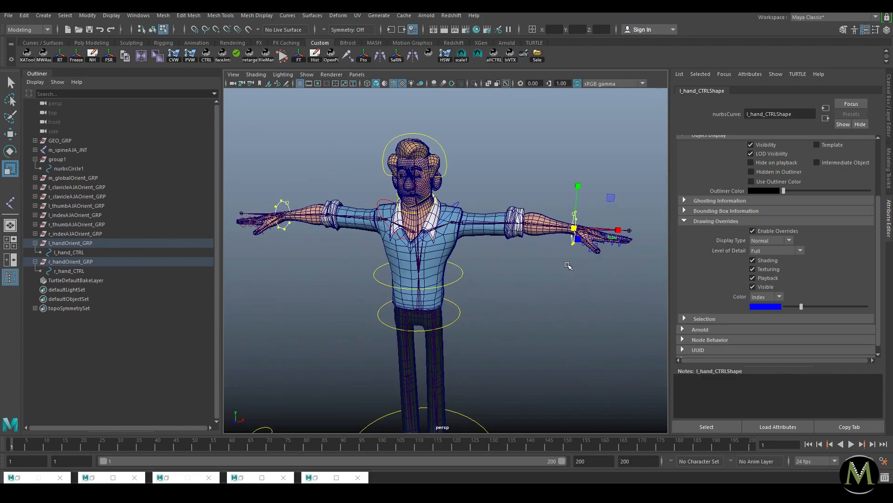
key("F8")
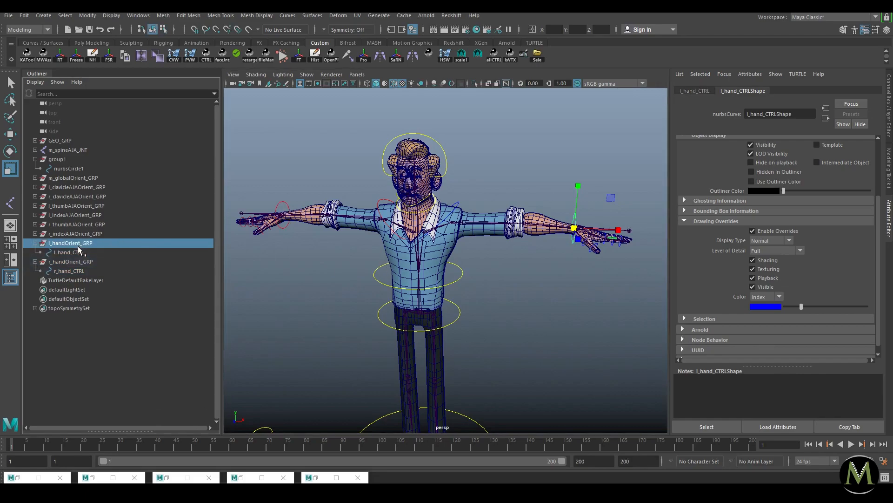
Step: Duplicate both hand orient groups and point-snap them onto an ankle
key("ctrl+d")
middle_click_drag(367, 336, 386, 174, "alt")
right_click_drag(386, 175, 537, 283, "alt")
key("w")
key("v")
middle_click_drag(539, 252, 519, 270)
Step: Snap r_handOrient_GRP1 alone onto the other ankle joint
left_click_drag(576, 249, 543, 243, "alt")
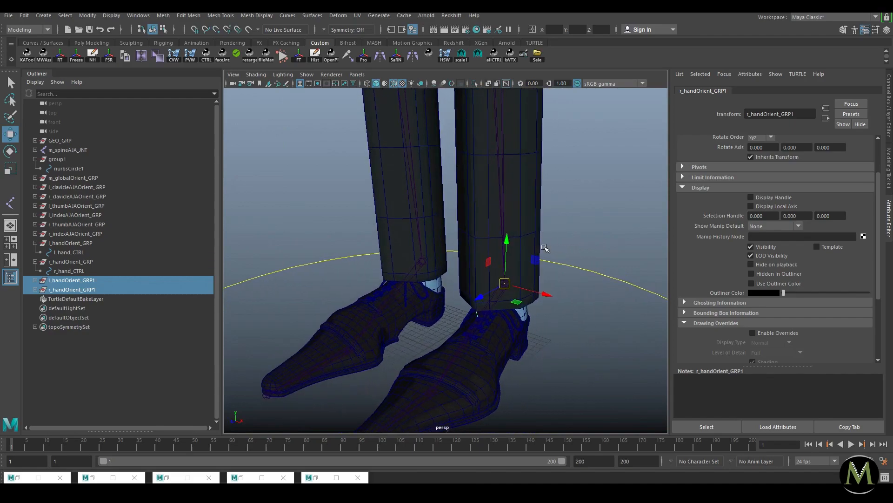
left_click(74, 290)
key("v")
middle_click_drag(293, 275, 423, 261)
right_click_drag(523, 266, 454, 270, "alt")
left_click_drag(432, 258, 533, 251, "alt")
Step: Isolate both duplicated circles and rotate their CVs 90° in X to lie flat
left_click_drag(86, 282, 80, 290)
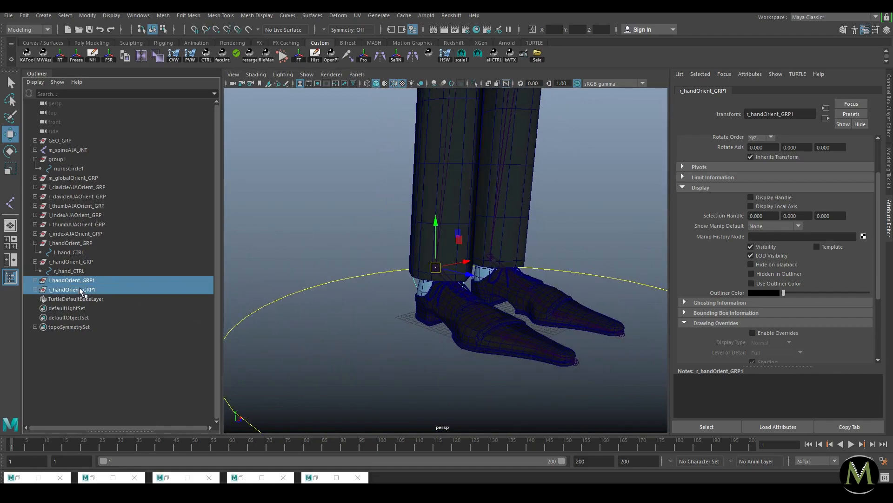
key("ctrl+1")
left_click_drag(359, 181, 631, 360)
left_click_drag(484, 230, 449, 279)
left_click_drag(522, 234, 461, 259, "alt")
key("ctrl+1")
right_click_drag(514, 262, 460, 264, "alt")
left_click_drag(460, 263, 380, 252, "alt")
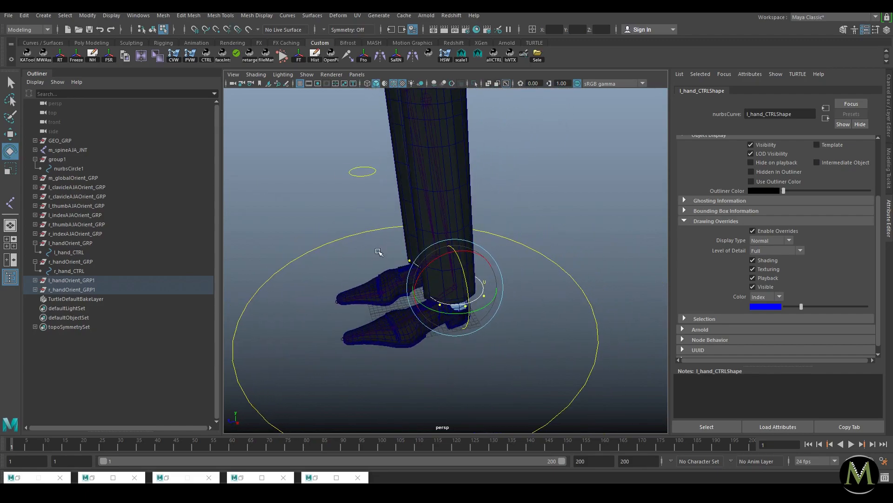
Step: Scale the ankle circles wider and check them from the front
key("r")
left_click_drag(414, 294, 382, 299)
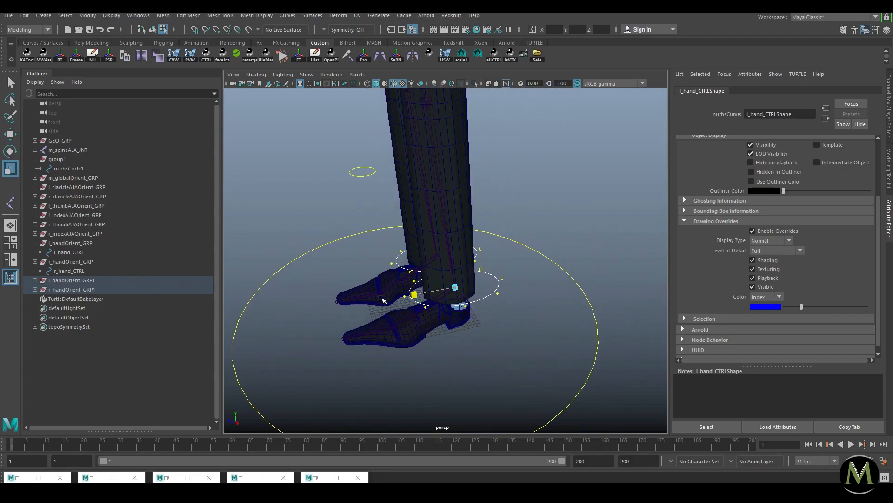
key("F8")
left_click(551, 209)
left_click_drag(420, 260, 530, 257, "alt")
right_click_drag(529, 257, 507, 251, "alt")
left_click_drag(507, 251, 497, 258, "alt")
left_click(477, 264)
left_click(559, 205)
right_click_drag(560, 207, 507, 202, "alt")
middle_click_drag(506, 201, 491, 244, "alt")
right_click_drag(491, 244, 520, 251, "alt")
Step: Use Search and Replace Names to change 'hand' to 'leg' across both groups' hierarchies
key("w")
left_click_drag(72, 280, 70, 293)
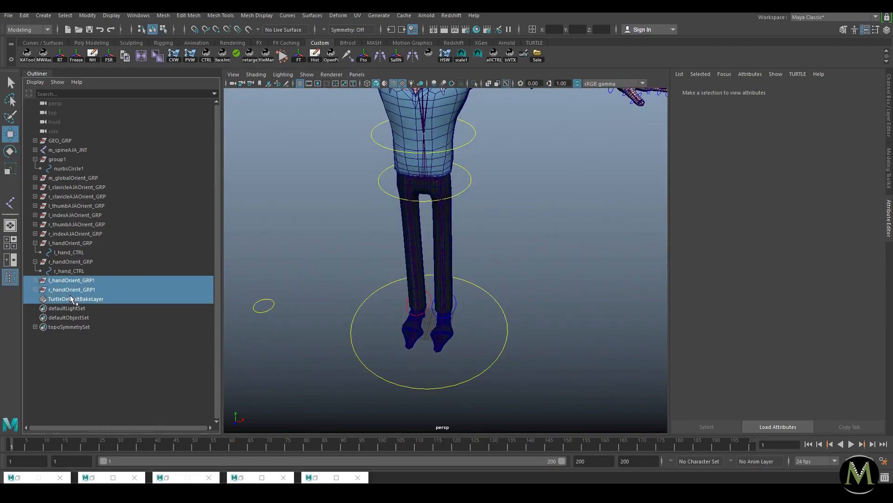
key("space")
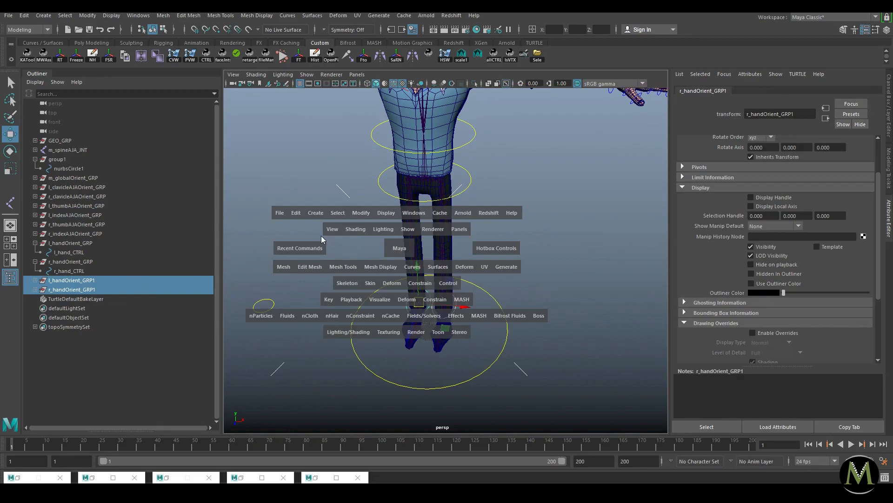
left_click(361, 213)
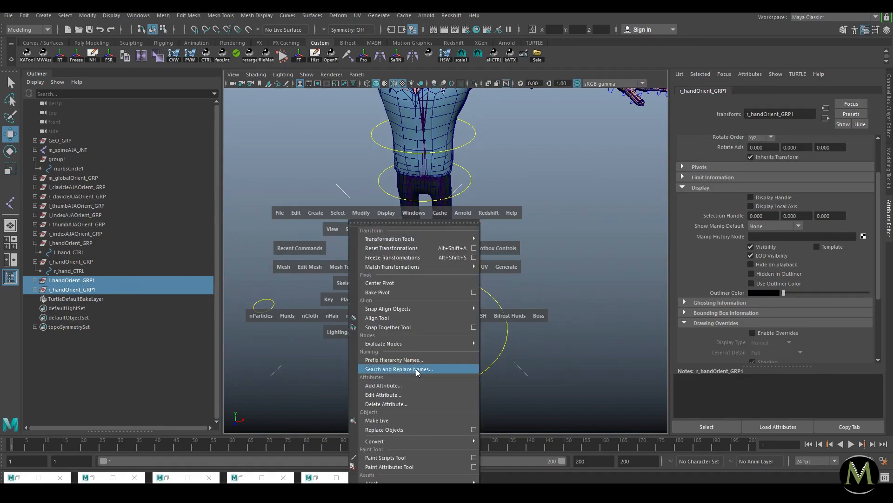
left_click(401, 369)
left_click_drag(670, 226, 585, 226)
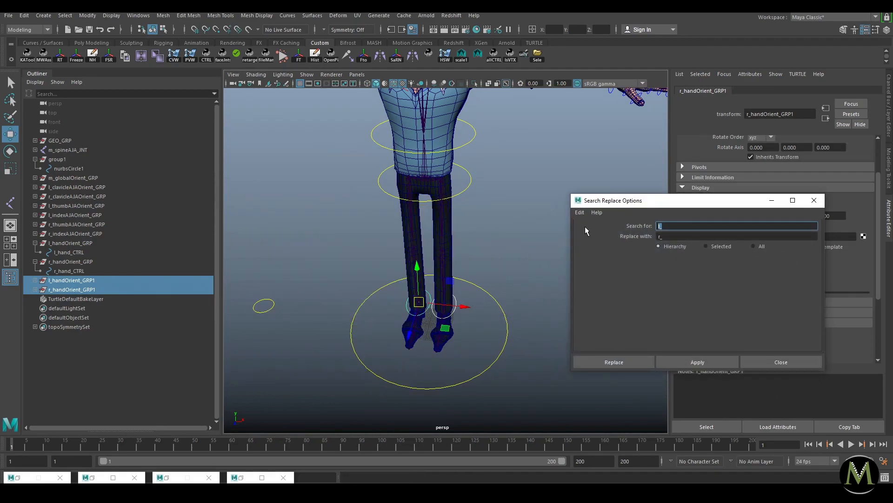
type("hand")
key("Tab")
type("leg")
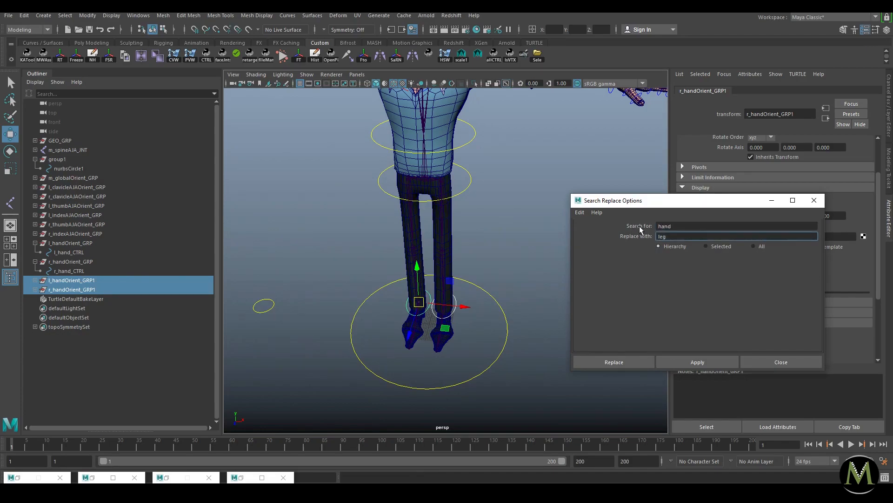
left_click(730, 361)
Step: Drop the trailing 1 to get l_legOrient_GRP and r_legOrient_GRP, then collapse the hand branches
double_click(100, 280)
left_click(104, 280)
key("Return")
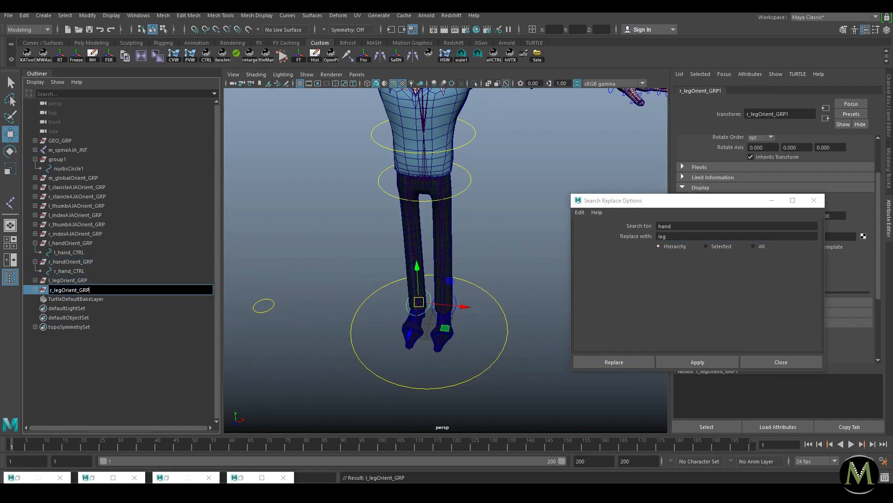
left_click(35, 261)
left_click(35, 243)
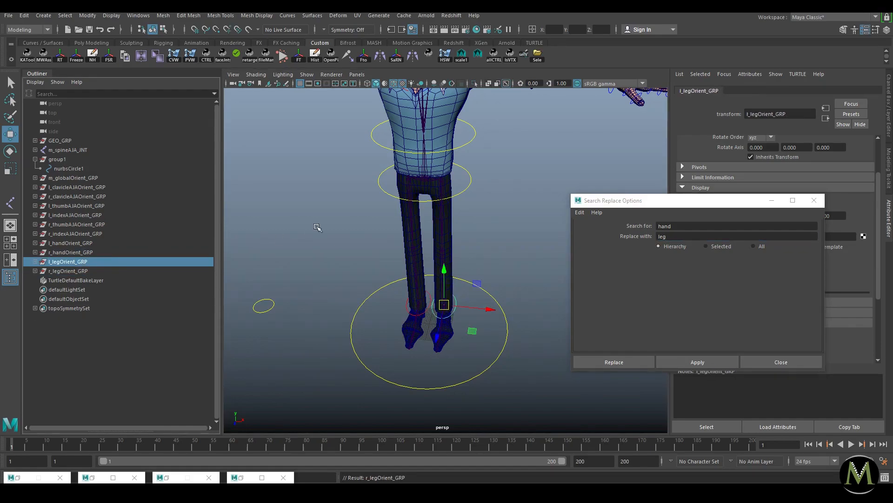
left_click(398, 289)
left_click(71, 161)
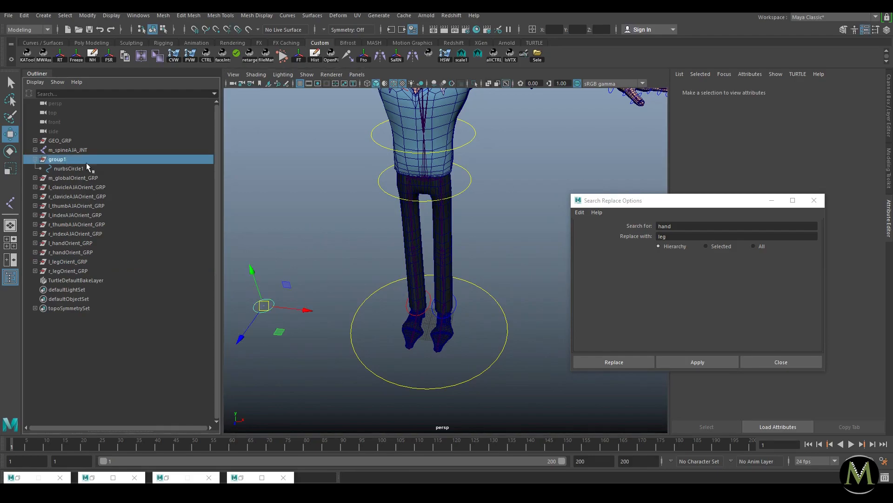
scroll(480, 214, "down", 5)
left_click_drag(488, 210, 467, 233, "alt")
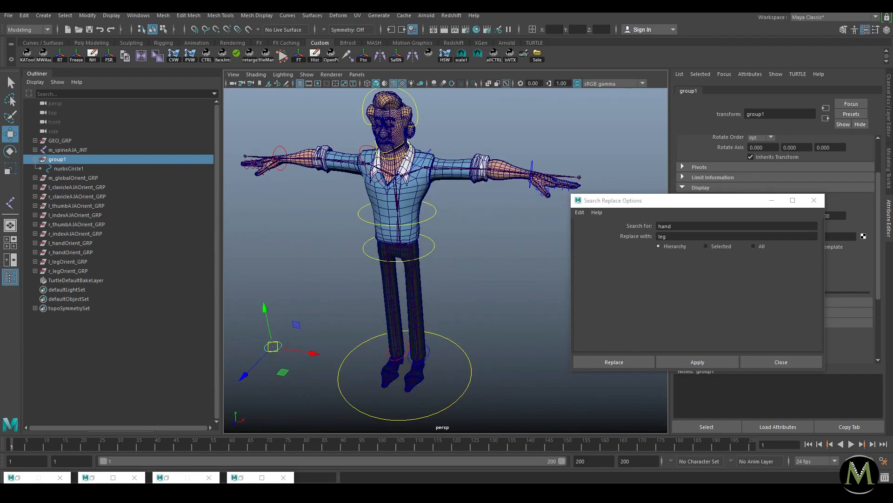
scroll(465, 293, "up", 5)
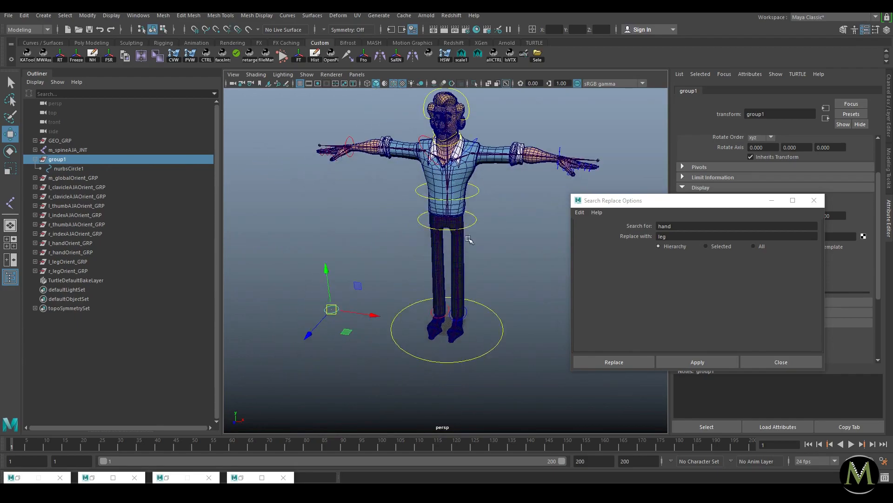
left_click(520, 355)
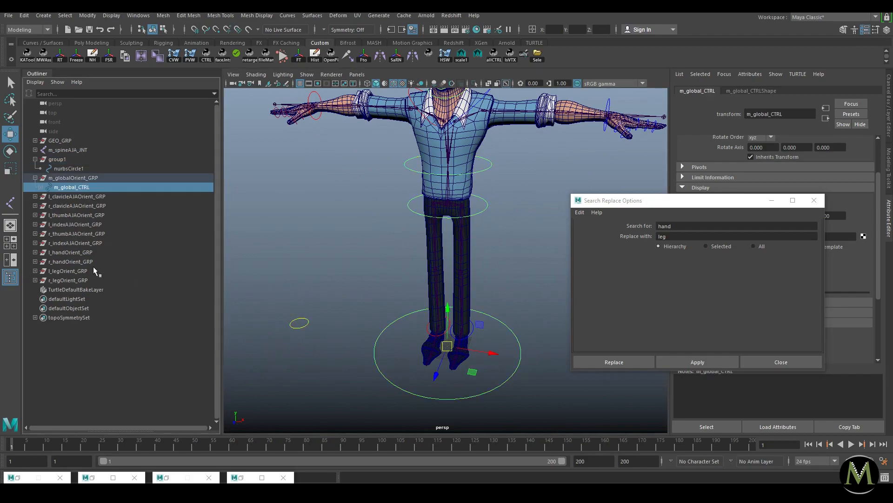
left_click(40, 186, "shift")
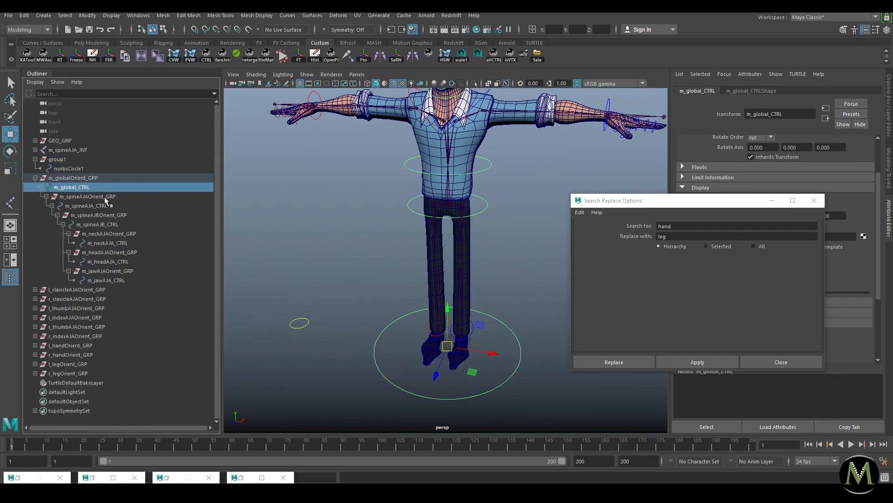
left_click(90, 180)
left_click(90, 185)
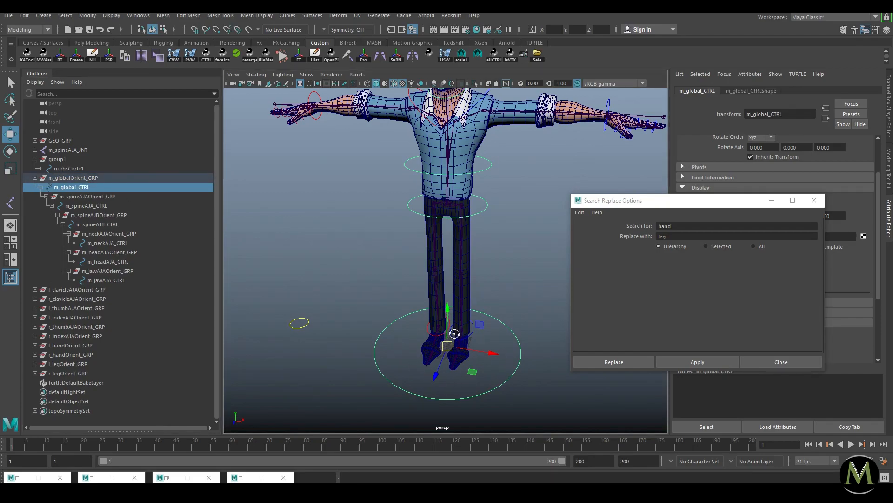
scroll(457, 335, "up", 4)
left_click(35, 178)
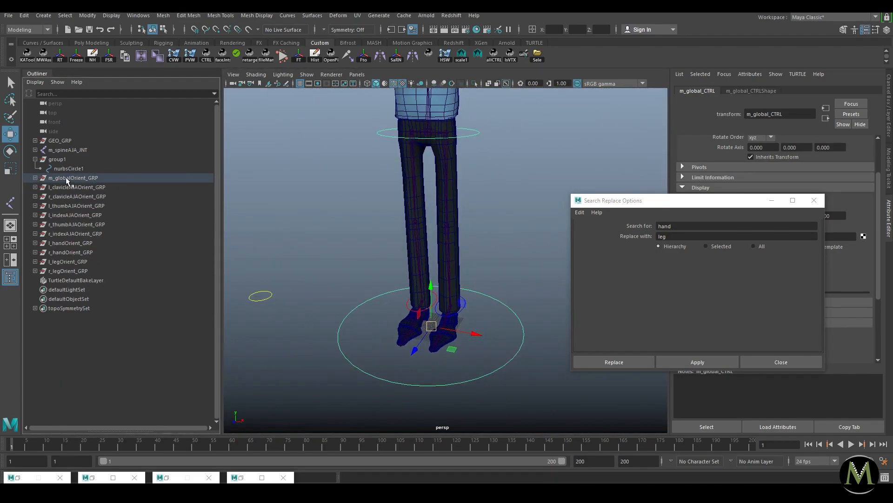
left_click(73, 179)
left_click(35, 177)
left_click(59, 187)
Step: Select and duplicate m_globalOrient_GRP
left_click(35, 178)
left_click_drag(35, 179, 75, 270)
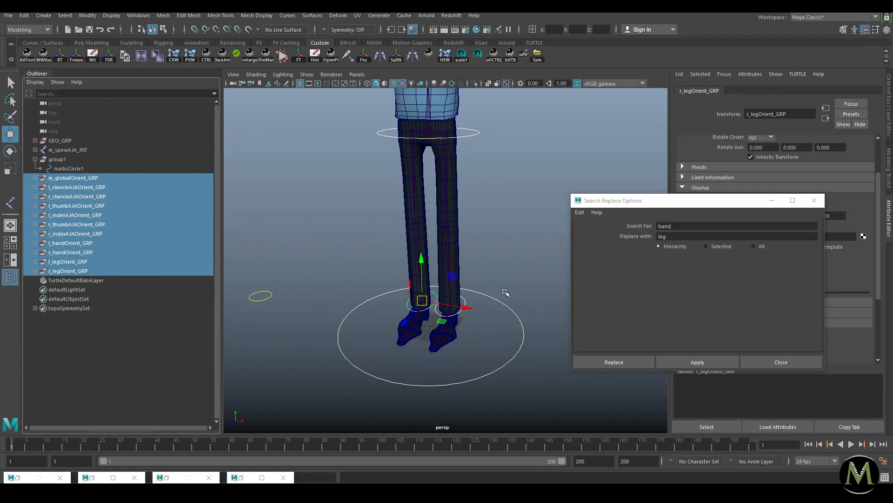
left_click(548, 317)
left_click(34, 178)
left_click(82, 188)
left_click(76, 179)
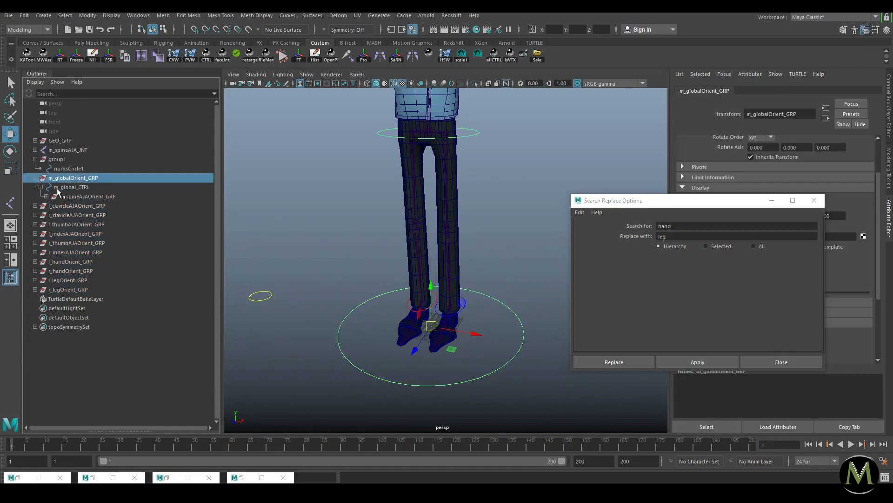
left_click(35, 178)
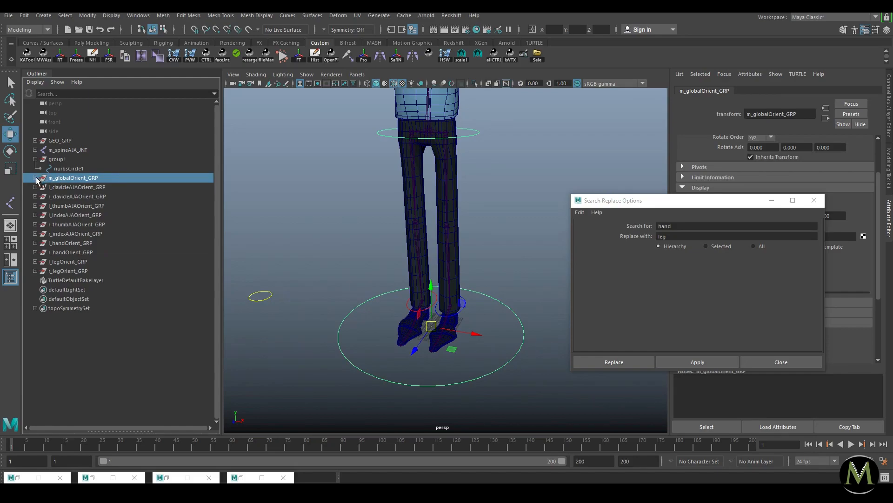
left_click(36, 178, "shift")
left_click(36, 178)
key("ctrl+d")
Step: Isolate the duplicate and scale its circle's CVs smaller
key("ctrl+1")
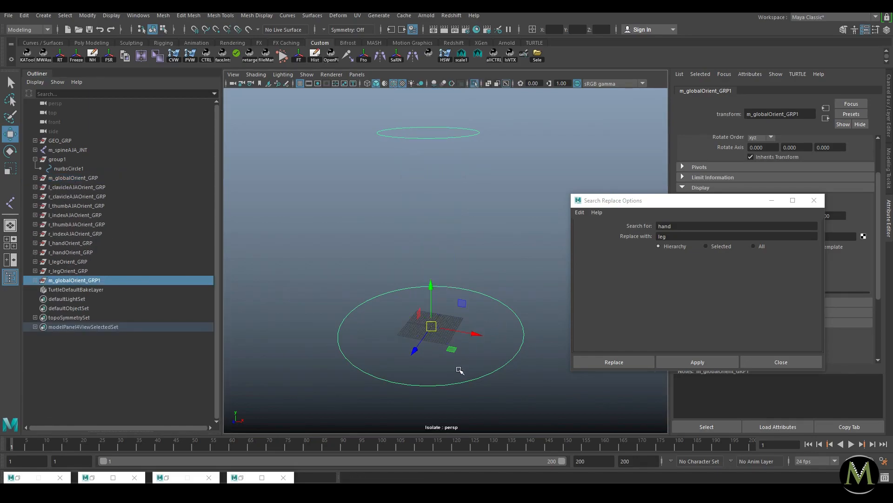
left_click_drag(550, 264, 263, 403)
key("r")
left_click_drag(430, 325, 387, 338)
key("F8")
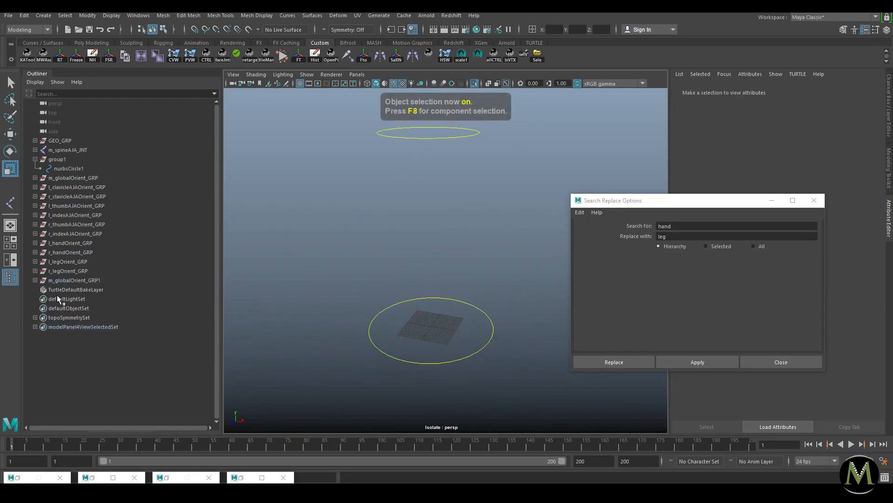
Step: Delete the copied spine-through-jaw children from the duplicate
left_click(35, 279, "shift")
left_click(75, 280)
left_click_drag(82, 299, 91, 380)
key("Delete")
Step: Rename the duplicate to m_main_CTRL inside m_mainOrient_GRP
double_click(82, 289)
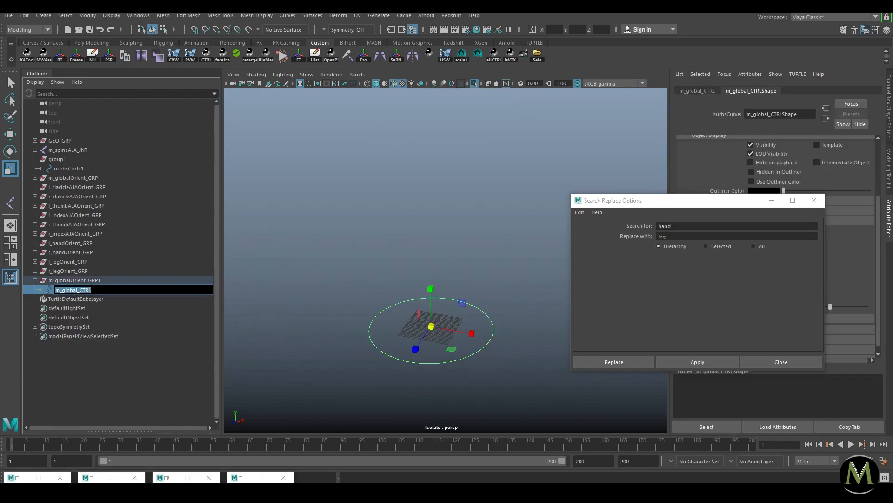
type("main")
key("Return")
double_click(75, 280)
left_click(73, 280)
key("BackSpace")
key("BackSpace")
key("BackSpace")
key("BackSpace")
key("BackSpace")
key("BackSpace")
type("main")
key("Return")
double_click(86, 283)
key("End")
key("BackSpace")
key("Return")
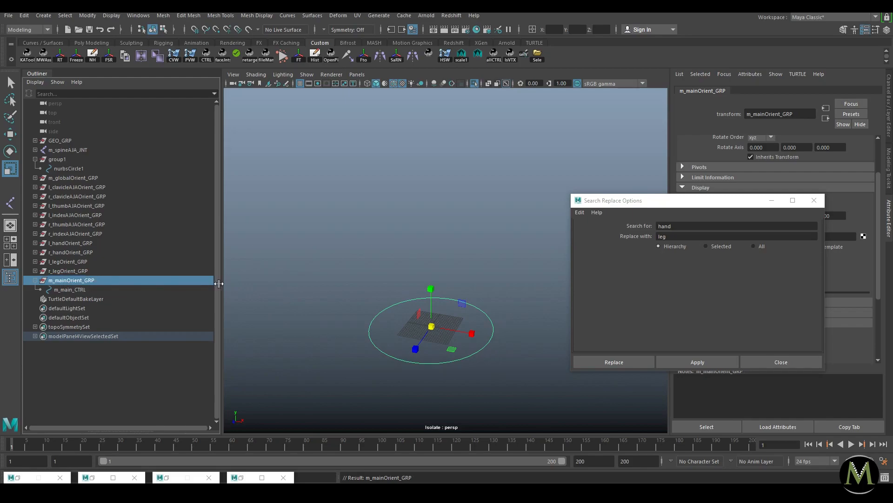
Step: Collapse m_mainOrient_GRP and exit isolate view to show the whole scene
left_click(343, 241)
left_click(76, 280)
left_click(35, 280)
key("ctrl+1")
left_click(503, 221)
left_click(173, 278)
left_click(496, 228)
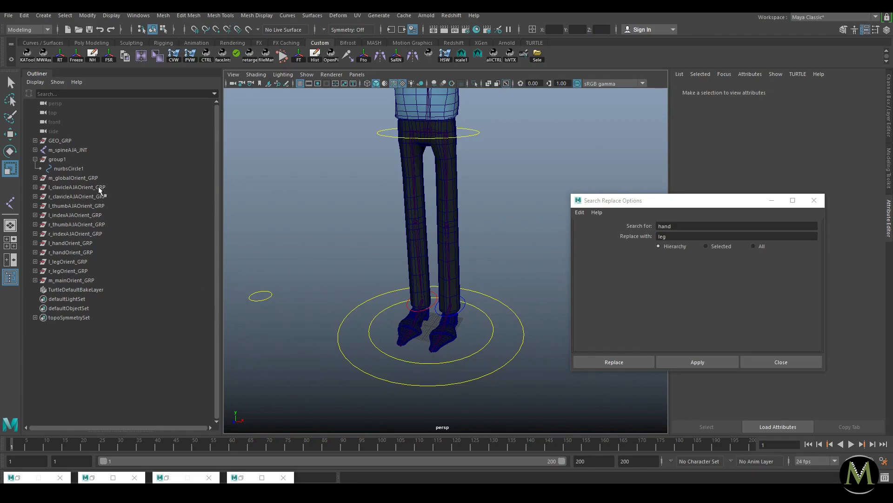
Step: Select the hip control curve, viewing the character from above
left_click(75, 168)
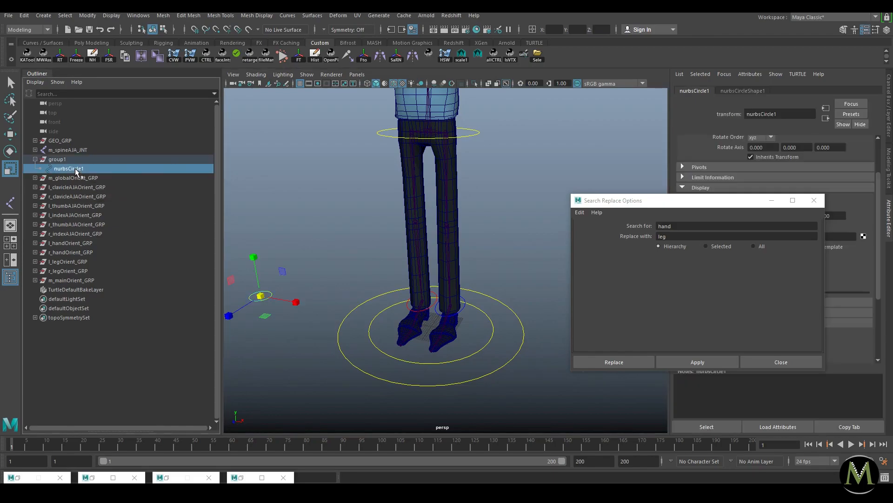
left_click(341, 221)
key("w")
right_click_drag(469, 326, 393, 305, "alt")
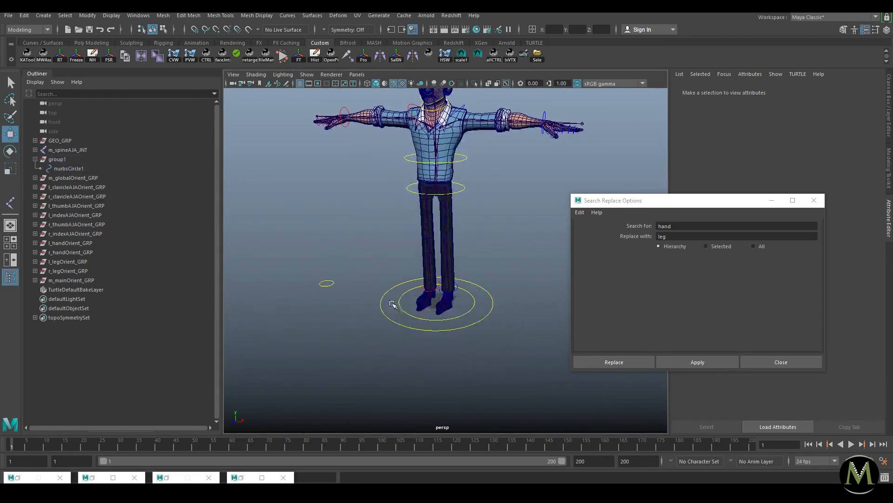
left_click_drag(420, 266, 404, 284, "alt")
left_click_drag(425, 205, 428, 258, "alt")
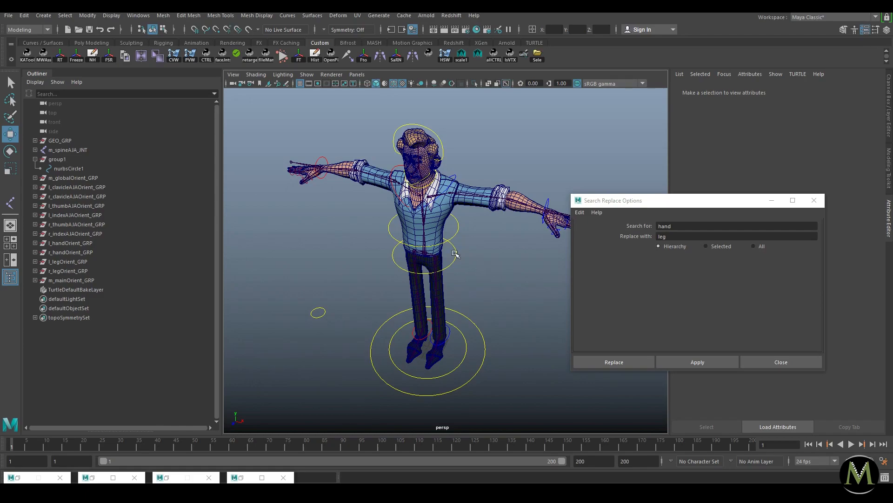
left_click_drag(455, 268, 406, 270, "alt")
right_click_drag(406, 270, 421, 275, "alt")
Step: Reshape the hip control by pulling one of its curve points down and left
left_click(333, 247)
right_click_drag(333, 247, 309, 251)
left_click_drag(319, 254, 332, 217)
left_click(356, 259, "shift")
key("e")
key("r")
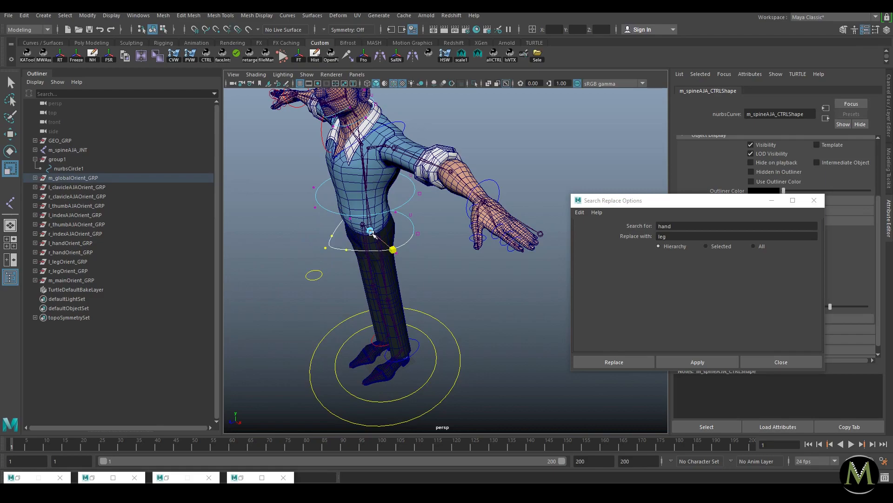
left_click(332, 244)
key("w")
left_click_drag(322, 250, 305, 252)
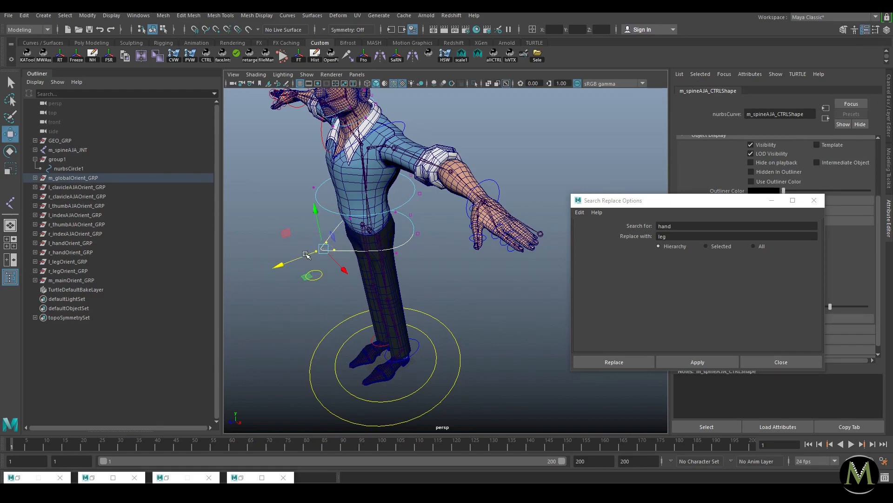
key("F8")
Step: Test-move the hip control m_spineAJA_CTRL from the front, then undo it
left_click(455, 269)
right_click_drag(455, 270, 400, 261, "alt")
left_click_drag(328, 245, 398, 230, "alt")
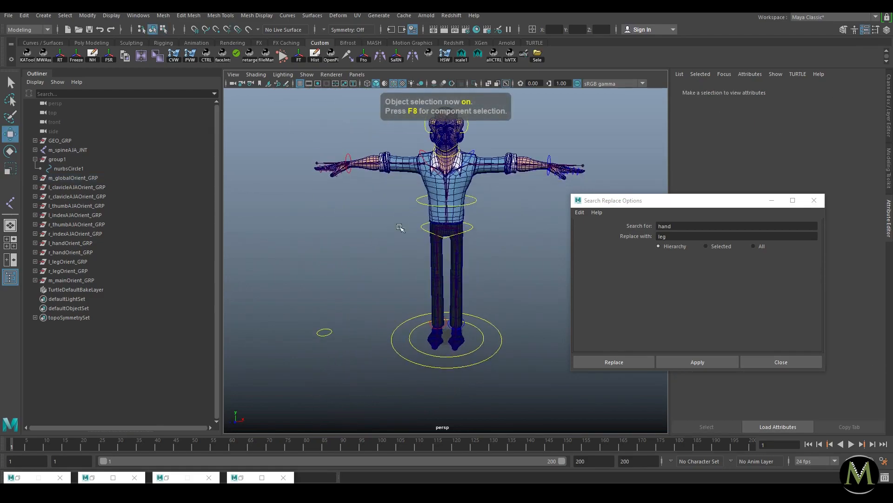
right_click_drag(399, 229, 473, 243, "alt")
left_click(488, 211)
left_click_drag(487, 218, 395, 238, "alt")
left_click_drag(333, 252, 295, 265)
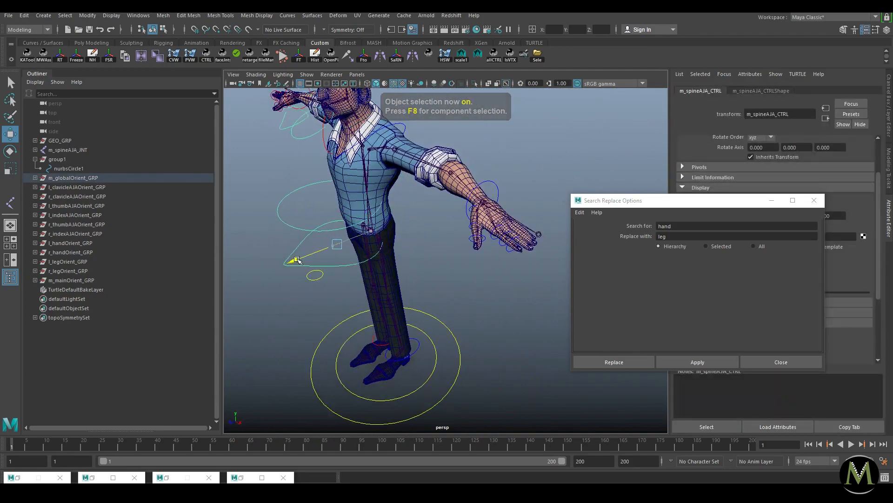
key("ctrl+z")
left_click(441, 293)
Step: Parent both clavicle orient groups under the chest control m_spineAJB_CTRL
left_click_drag(74, 187, 79, 197)
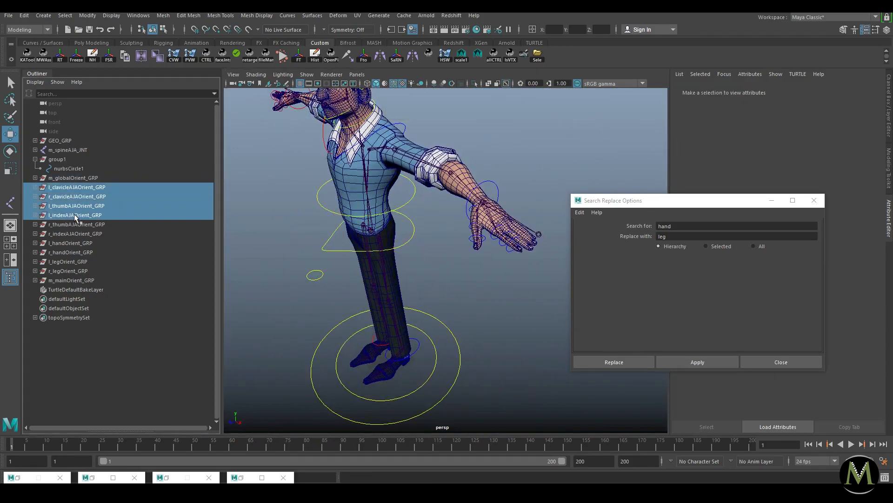
key("f")
scroll(442, 191, "down", 3)
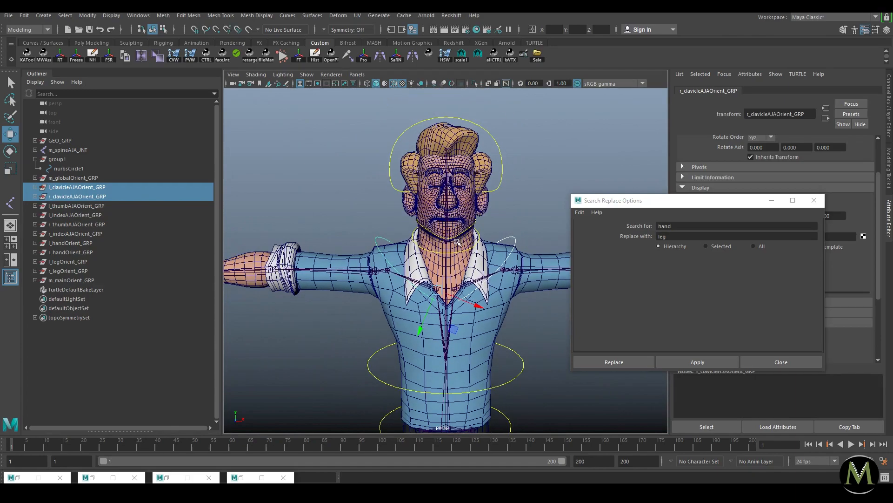
middle_click_drag(450, 228, 438, 193, "alt")
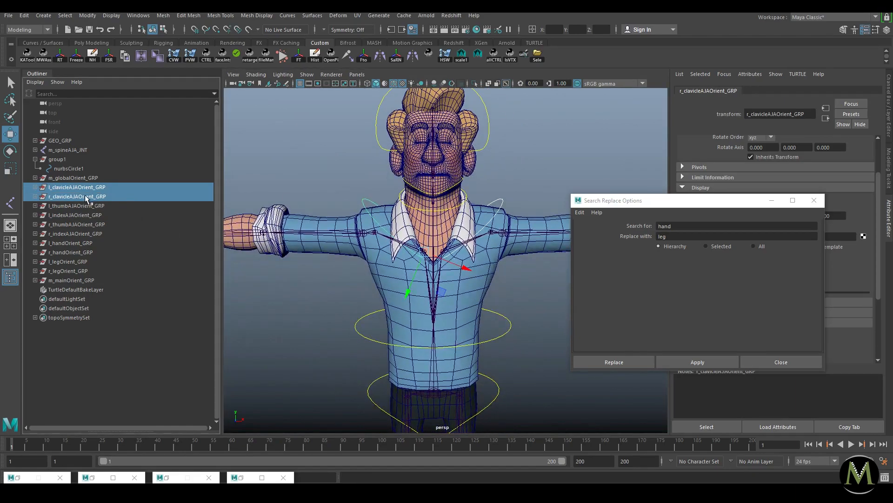
left_click(505, 332)
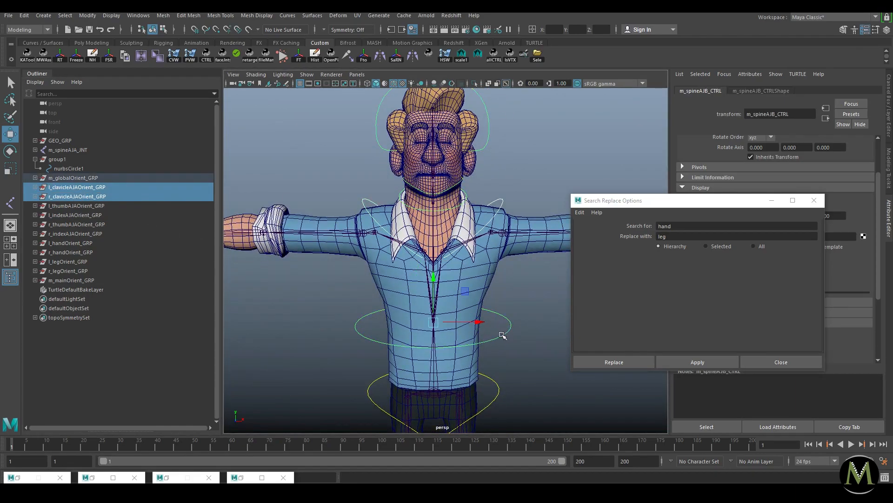
key("p")
Step: Rotate the chest control m_spineAJB_CTRL to check the clavicles follow, then undo
left_click(504, 333)
key("e")
left_click_drag(448, 304, 425, 309)
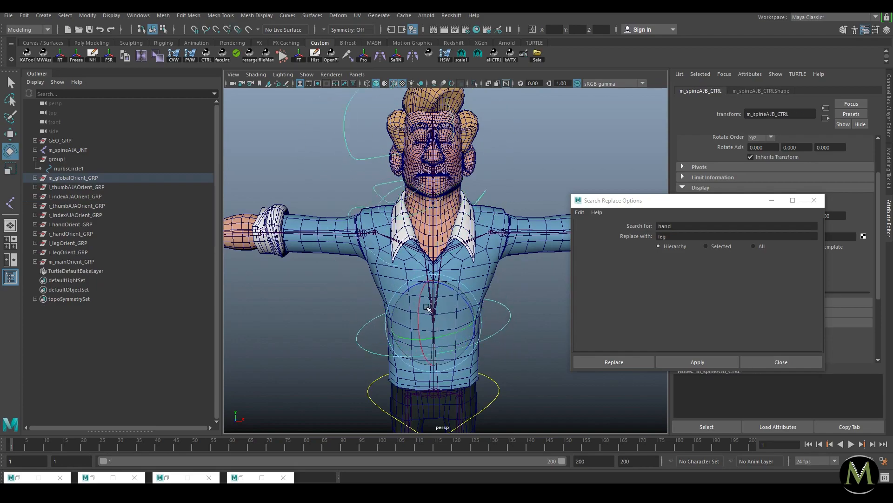
scroll(404, 263, "down", 6)
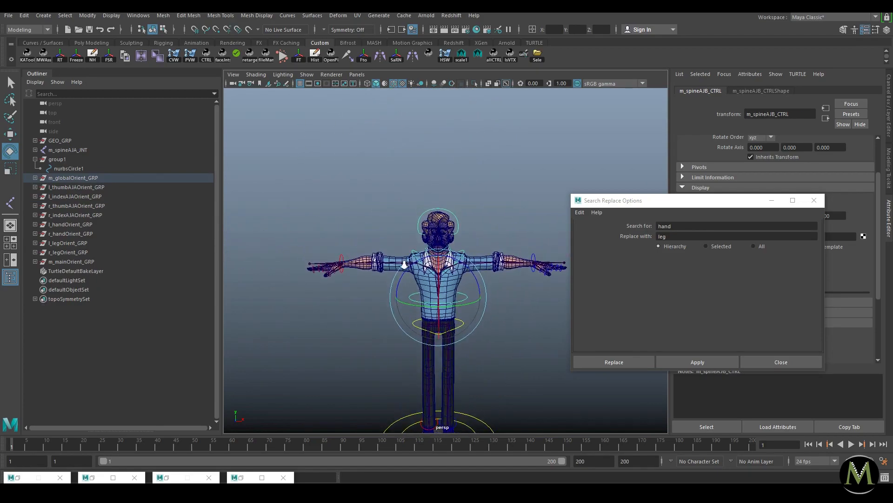
scroll(404, 262, "up", 3)
left_click(264, 254)
key("w")
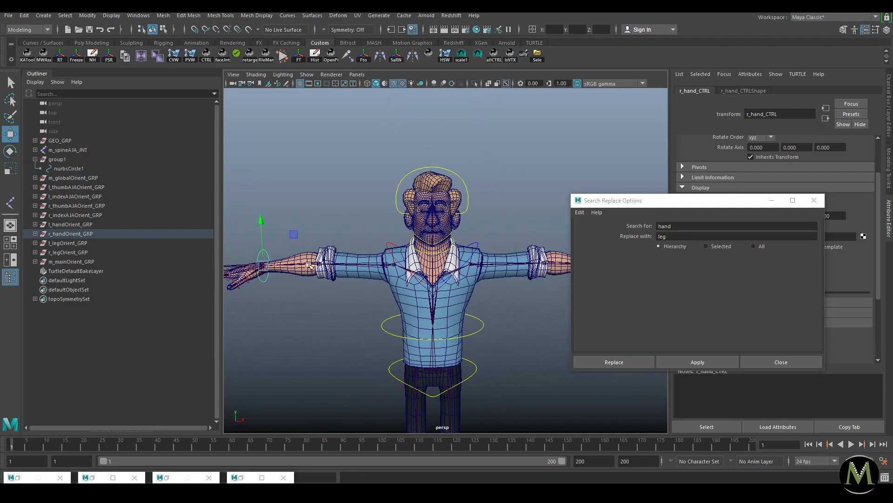
left_click(483, 324)
key("e")
left_click(477, 321)
left_click_drag(402, 294, 404, 288)
key("ctrl+z")
left_click(333, 330)
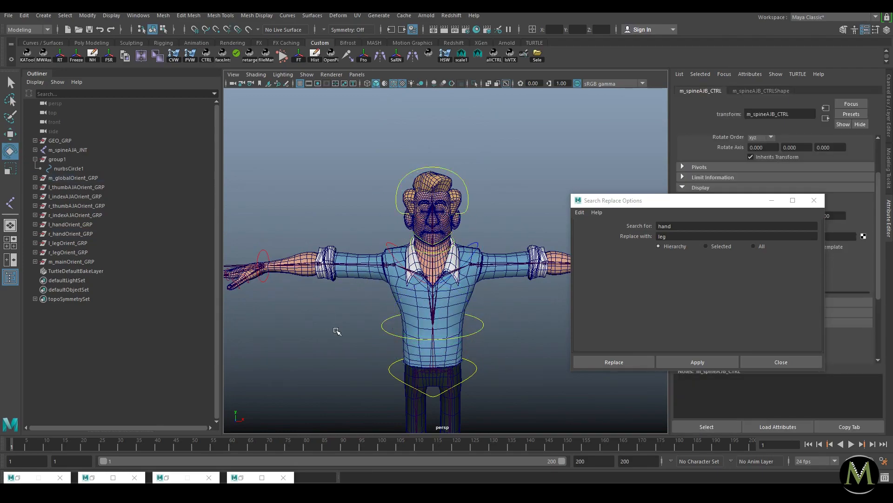
Step: Test-move the hip, m_global_CTRL and m_main_CTRL controls, undoing each move
scroll(379, 319, "down", 3)
scroll(437, 344, "up", 2)
middle_click_drag(441, 351, 421, 308, "alt")
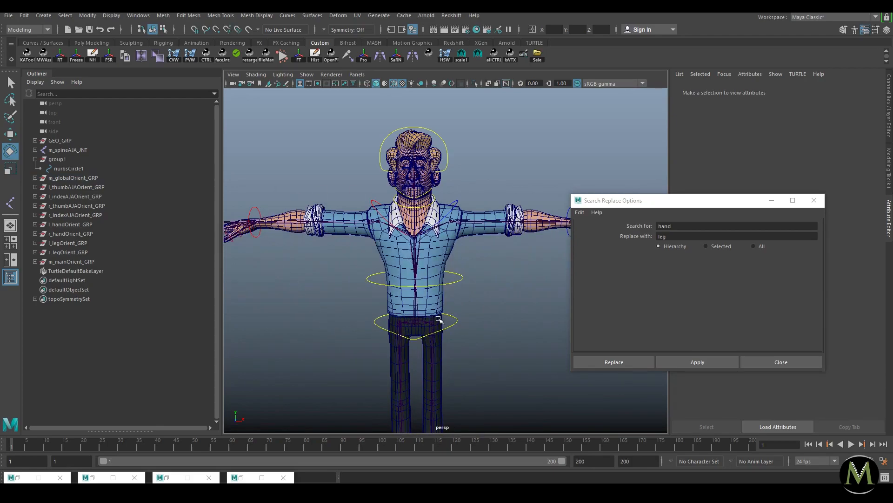
scroll(469, 334, "down", 2)
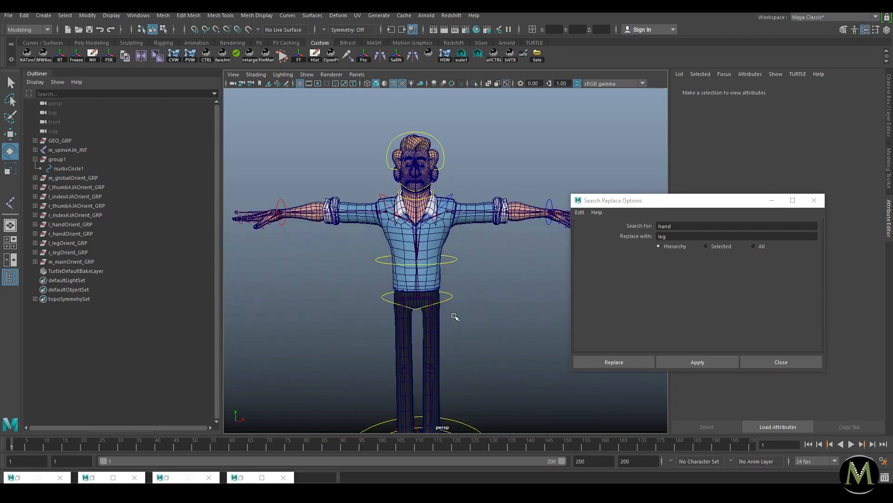
left_click(450, 301)
middle_click_drag(504, 329, 505, 287, "alt")
key("w")
left_click_drag(418, 256, 421, 272)
key("ctrl+z")
left_click(492, 406)
mouse_move(419, 414)
left_mouse_down()
mouse_move(424, 377)
mouse_move(431, 395)
mouse_move(414, 416)
mouse_move(448, 415)
mouse_move(435, 415)
left_mouse_up()
key("ctrl+z")
left_click(472, 414)
key("ctrl+z")
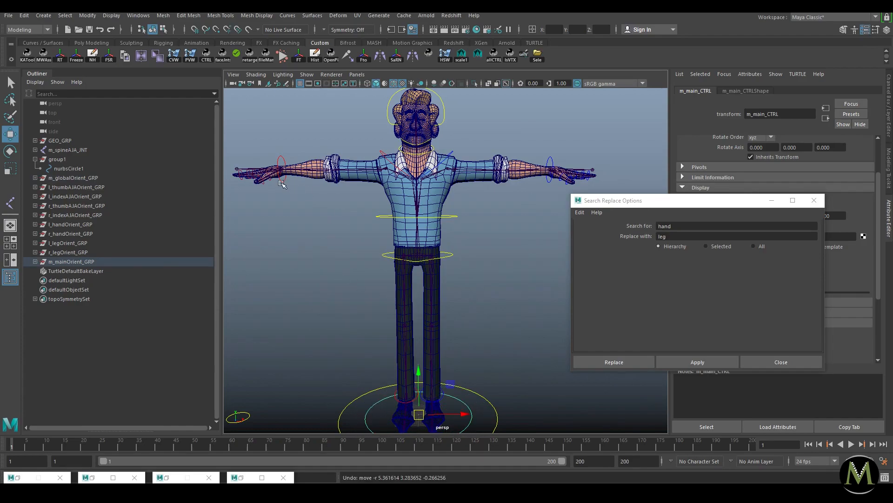
Step: Parent the hand and leg orient groups under m_main_CTRL
left_click(500, 324)
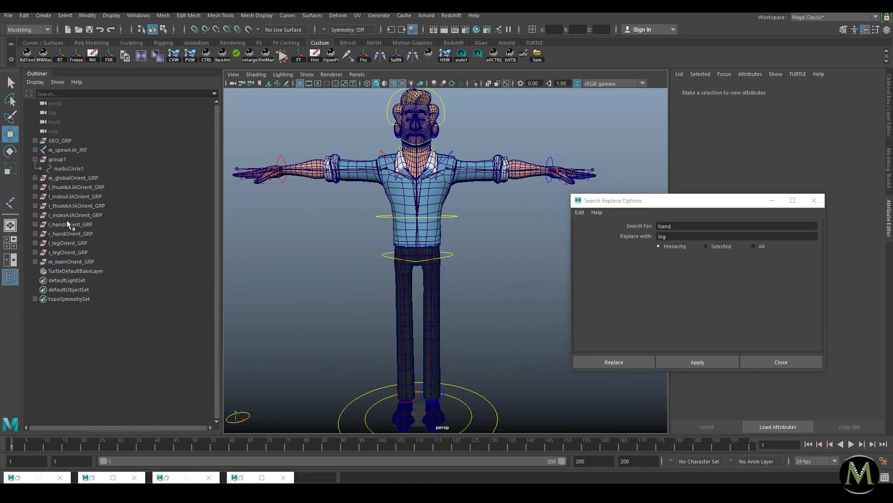
left_click_drag(66, 254, 70, 224)
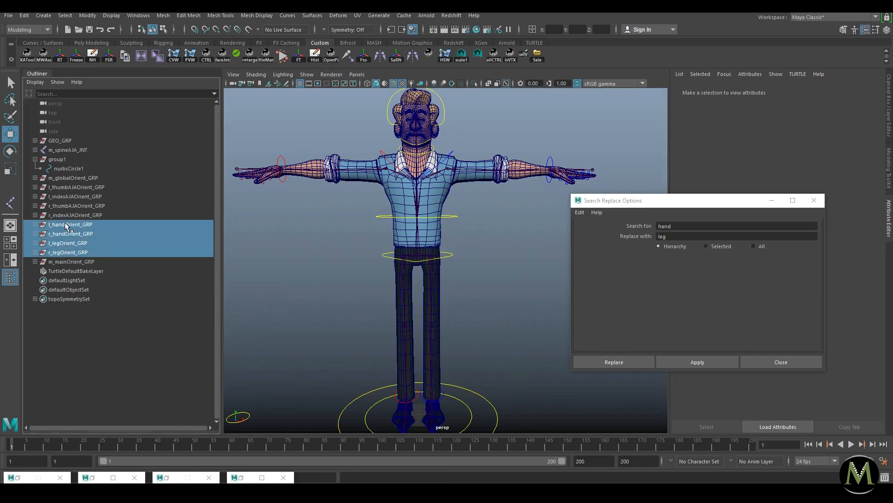
left_click(468, 410, "shift")
key("Delete")
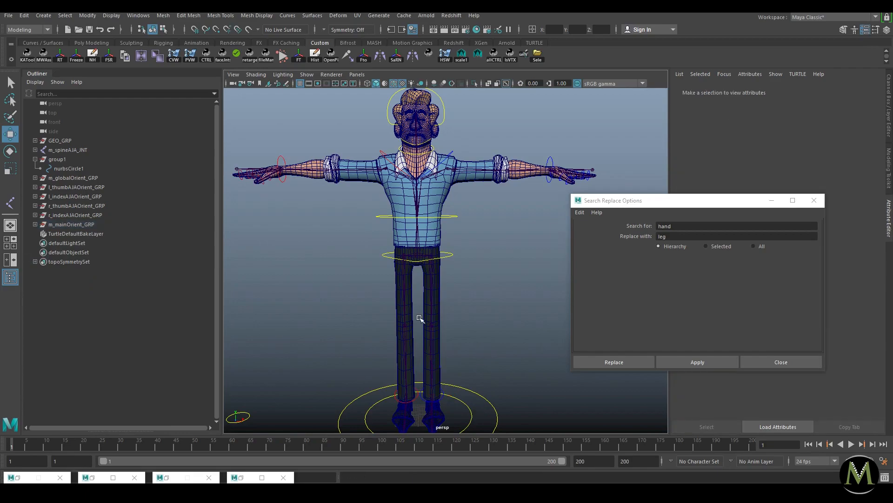
Step: Parent the left thumb and index orient groups under l_hand_CTRL
mouse_move(82, 210)
left_mouse_down()
mouse_move(76, 182)
mouse_move(91, 196)
left_mouse_up()
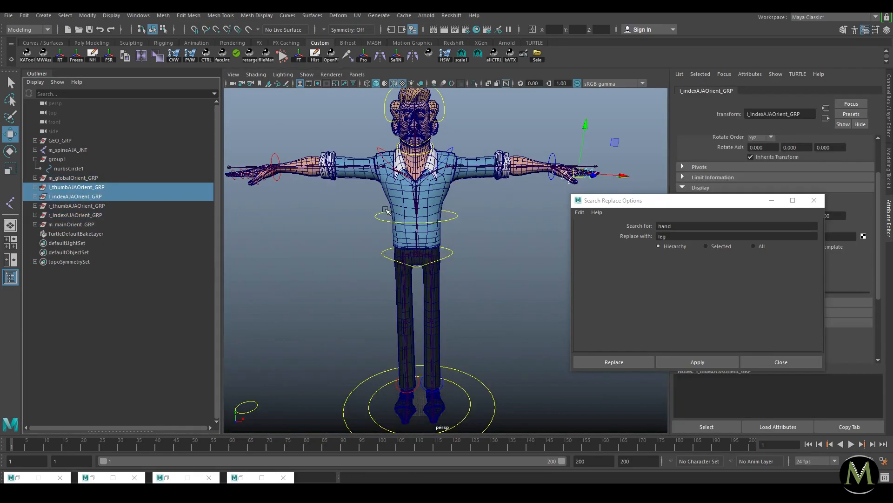
key("f")
right_click_drag(427, 187, 357, 164, "alt")
middle_click_drag(358, 164, 380, 187, "alt")
middle_click_drag(98, 181, 402, 204)
Step: Parent the right thumb and index orient groups under the right hand control
left_click_drag(80, 187, 82, 196)
key("f")
left_click_drag(428, 217, 419, 205, "alt")
left_click(528, 162, "shift")
key("p")
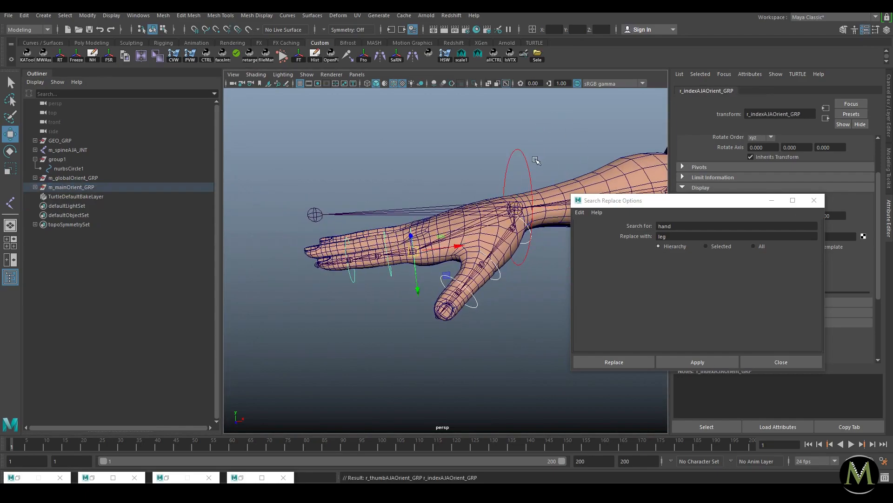
Step: Rotate r_hand_CTRL to check the fingers follow, then undo
left_click(313, 197)
left_click(529, 168)
key("e")
left_click_drag(504, 197, 497, 215)
key("ctrl+z")
Step: Zoom out to the whole character and select the global and main orient groups and group1
left_click(382, 334)
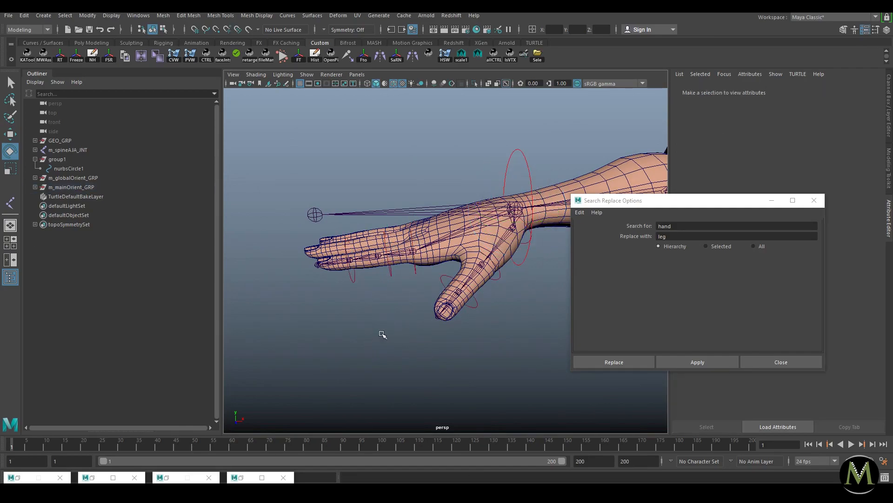
key("w")
right_click_drag(472, 284, 219, 251, "alt")
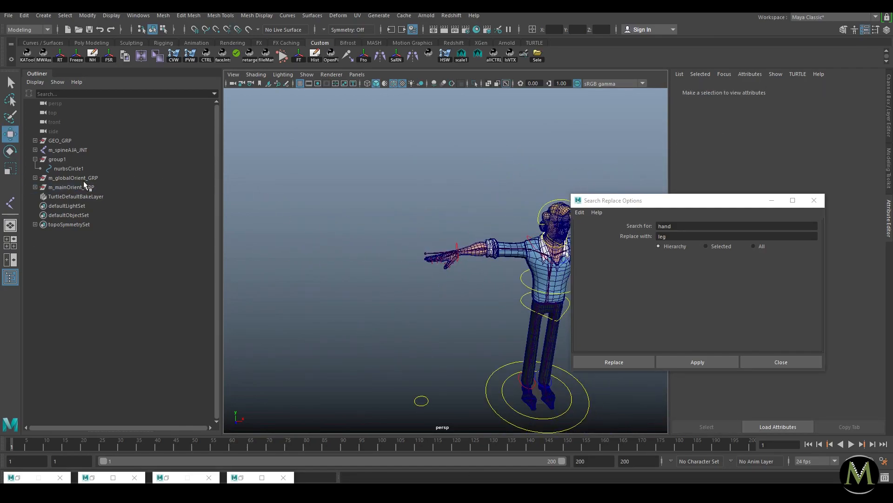
left_click_drag(82, 187, 74, 178)
left_click(58, 159)
middle_click_drag(58, 160, 73, 170)
Step: Parent m_mainOrient_GRP under m_global_CTRL
left_click(31, 160)
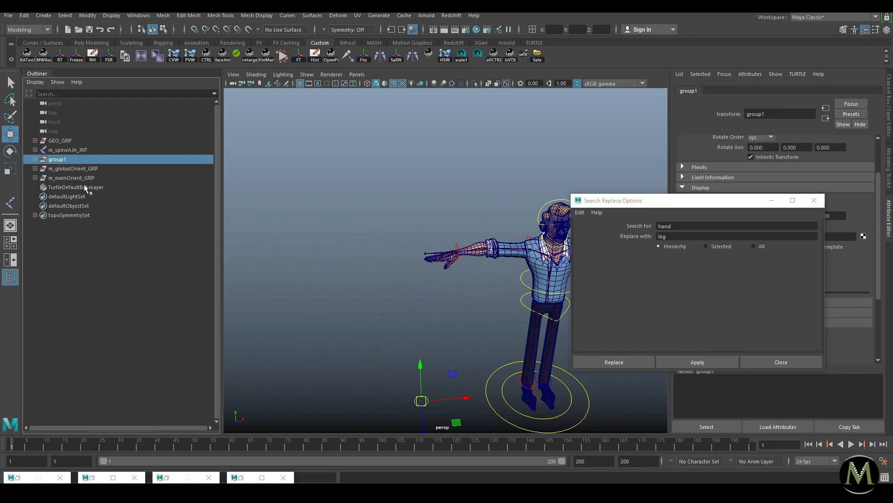
left_click(91, 170)
key("f")
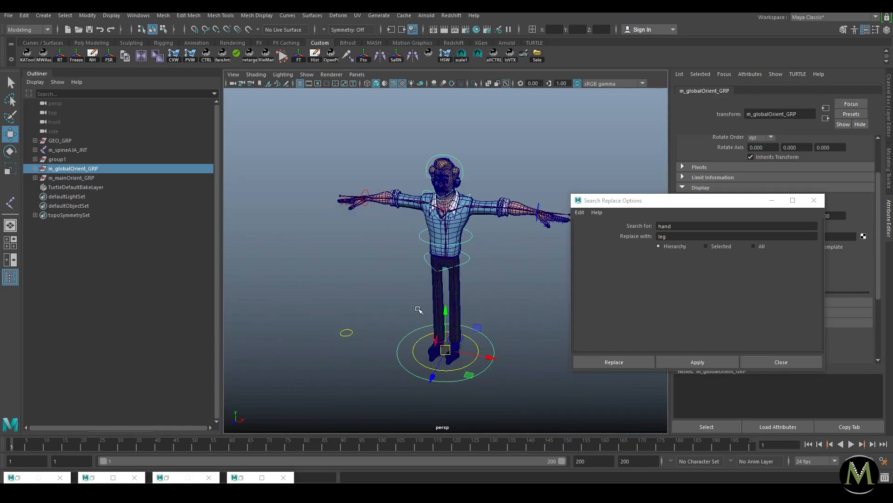
left_click(35, 177)
left_click(80, 180)
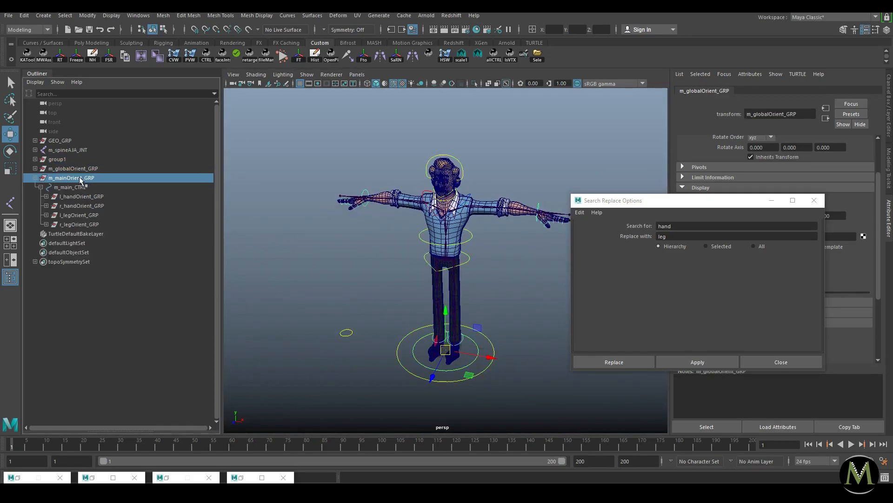
left_click(35, 169)
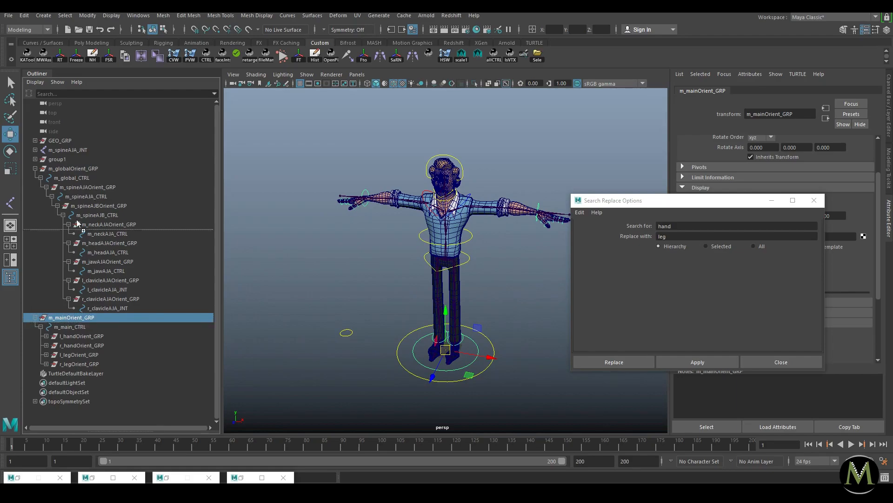
left_click(74, 177, "ctrl")
key("p")
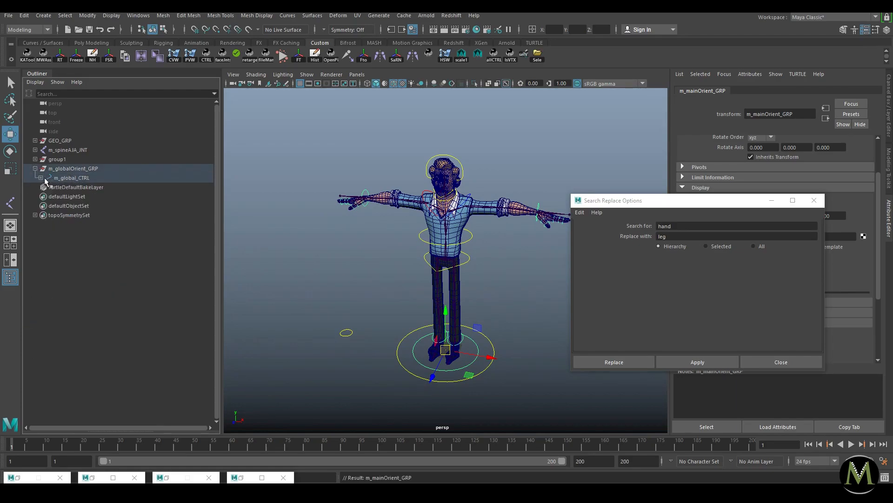
Step: Move m_main_CTRL to check the hands and legs follow, then undo
left_click(550, 422)
left_click(475, 360)
left_click_drag(446, 349, 407, 365)
key("ctrl+z")
Step: Reparent m_spineAJAOrient_GRP under m_main_CTRL in the Outliner
right_click_drag(426, 329, 477, 270, "alt")
left_click(479, 268)
key("f")
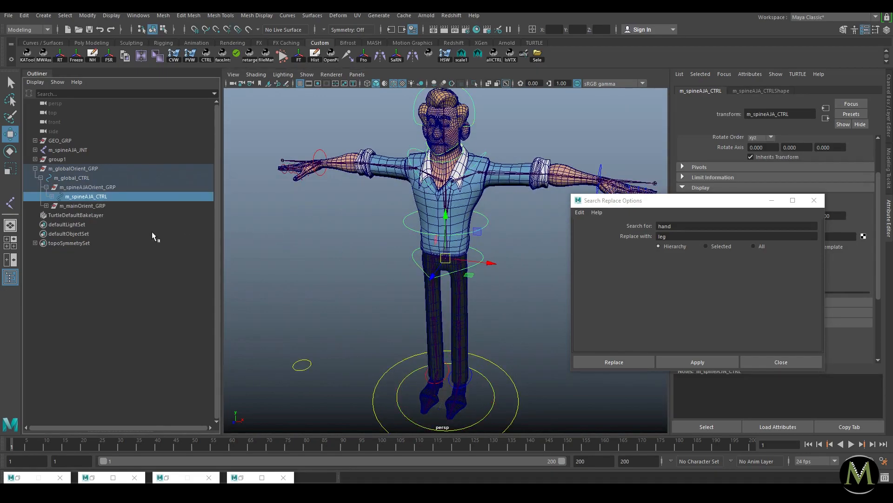
left_click(76, 187)
left_click(46, 187)
left_click(46, 196)
middle_click_drag(74, 187, 71, 206)
Step: Test-move m_main_CTRL and the hip control, undo, and collapse the hierarchy to group1
left_click(82, 197)
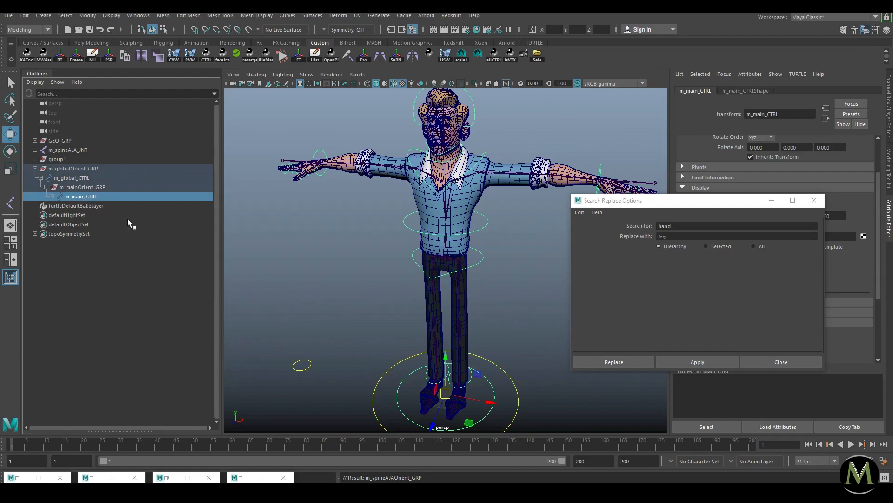
left_click_drag(445, 393, 425, 381)
left_click(510, 309)
left_click(482, 259)
left_click_drag(450, 262, 442, 279)
key("ctrl+z")
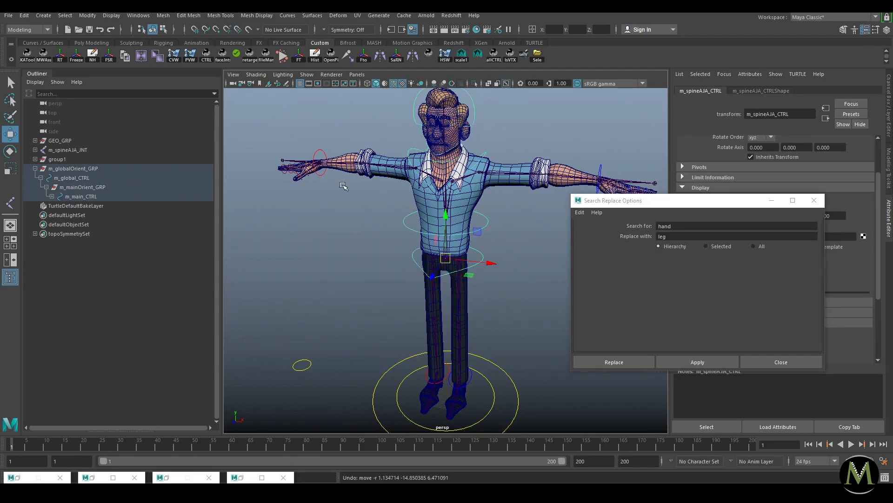
left_click(35, 169)
left_click(56, 159)
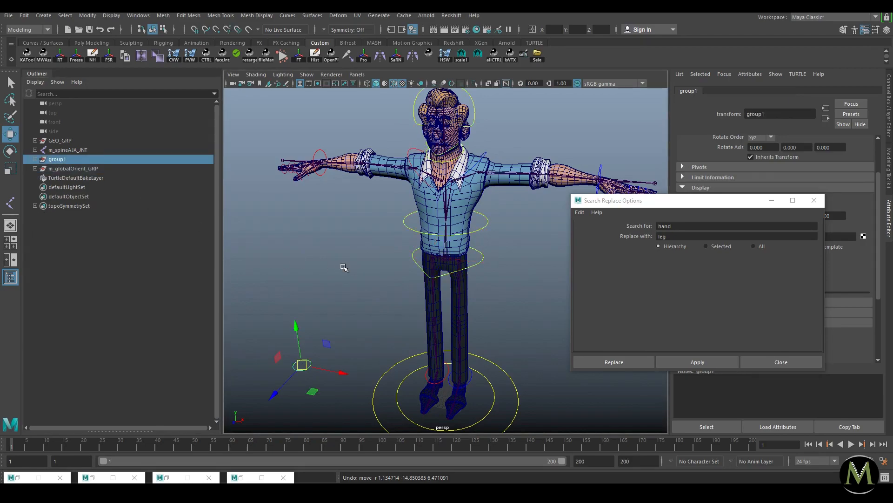